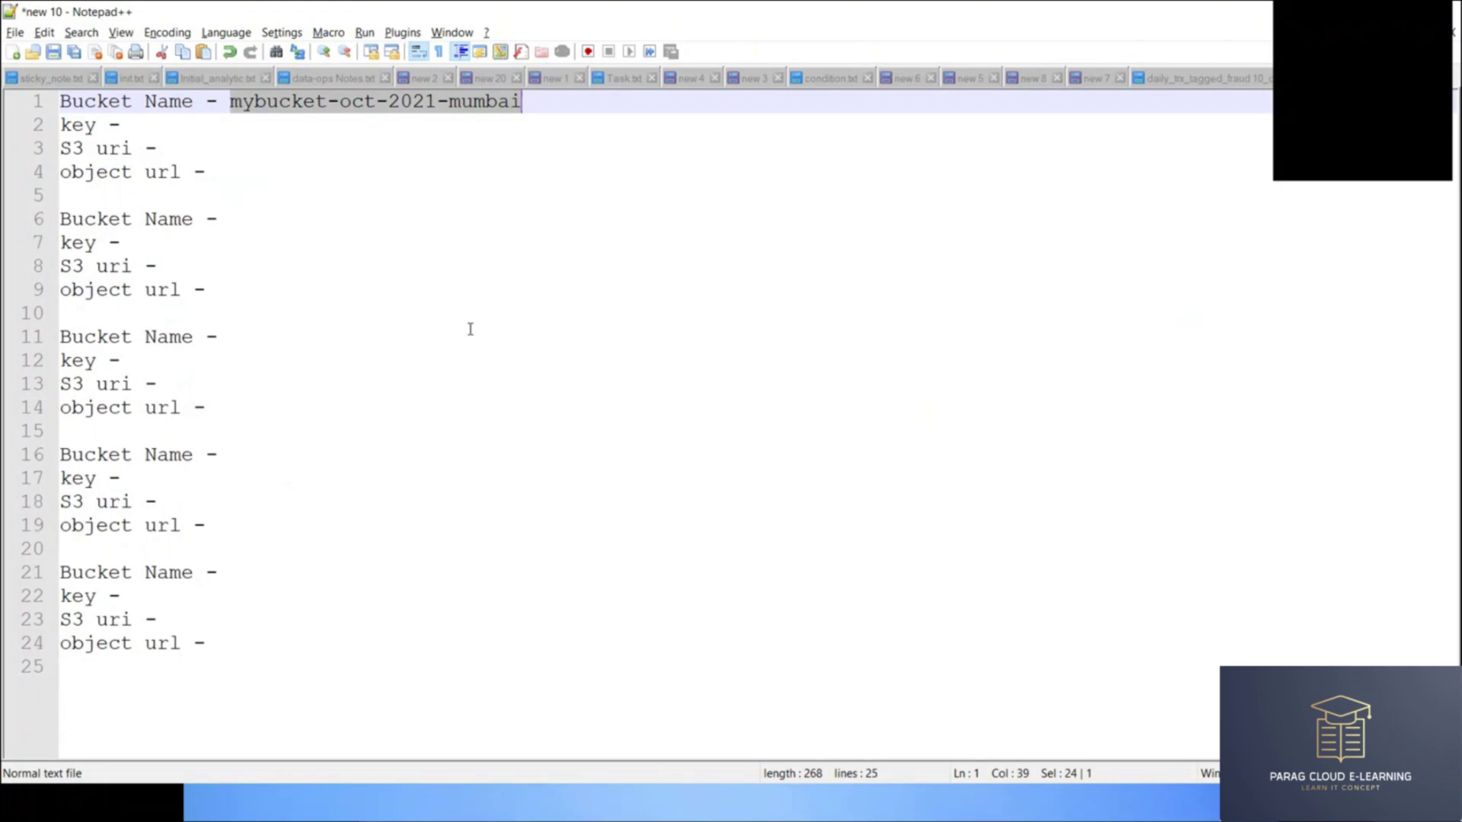
Step: Copy the object's key, dashboard_query_sol_table.txt, from the S3 console into the first block's key line in Notepad++
{"action": "key", "text": "alt+Tab"}
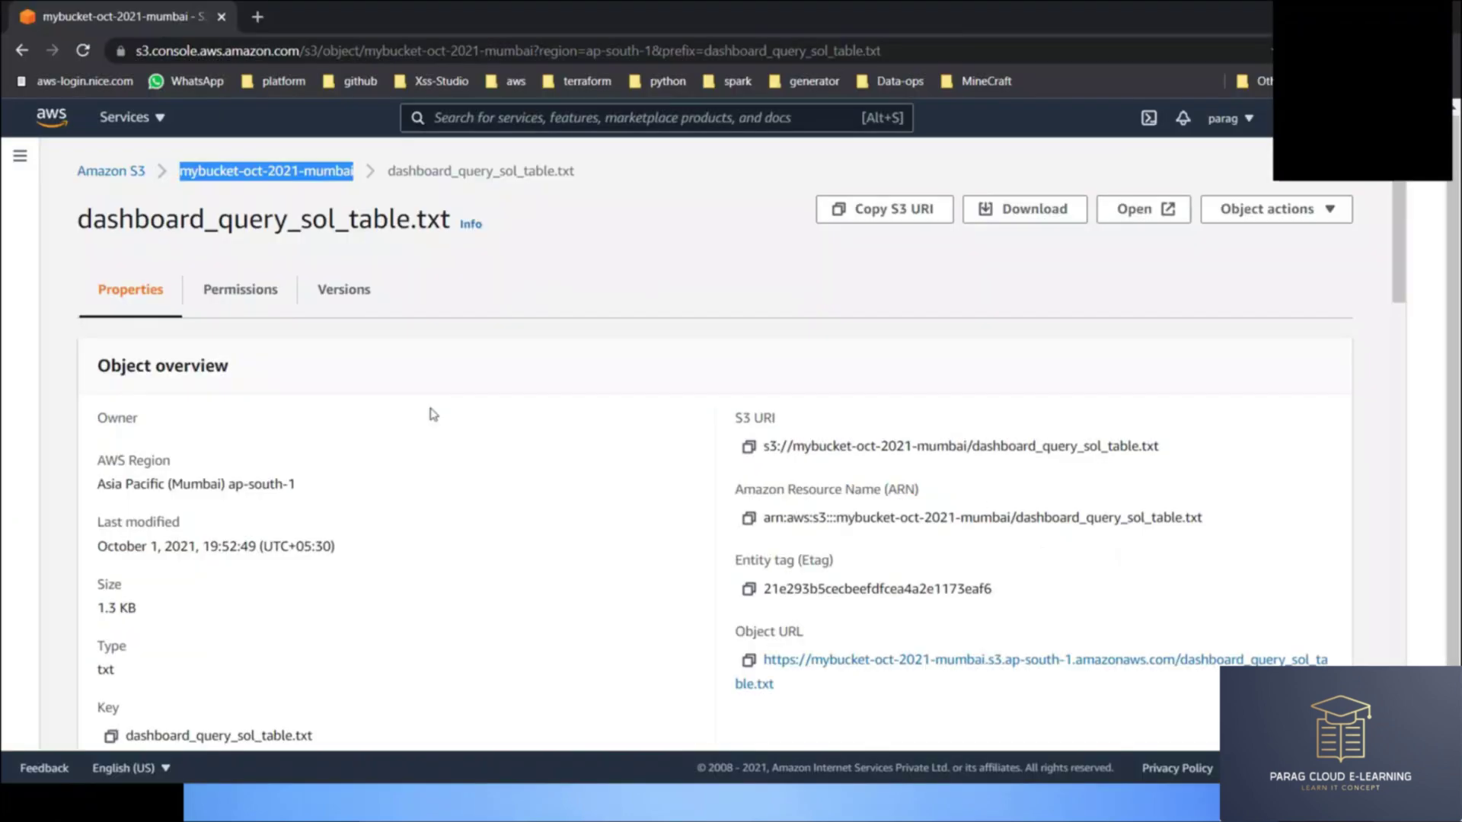
{"action": "scroll", "coordinate": [373, 457], "scroll_direction": "down", "scroll_amount": 4}
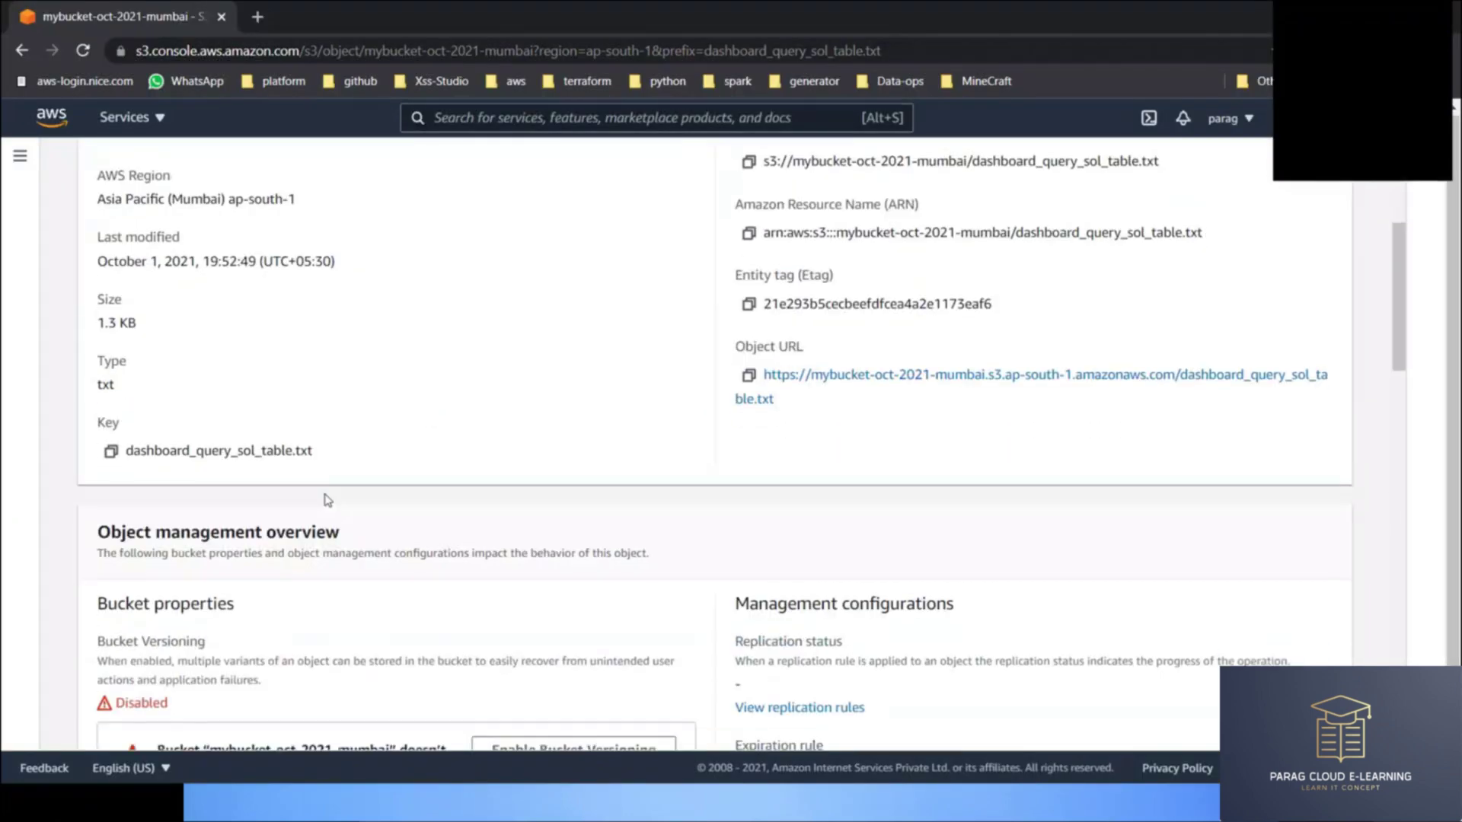
{"action": "left_click", "coordinate": [110, 454]}
{"action": "key", "text": "alt+Tab"}
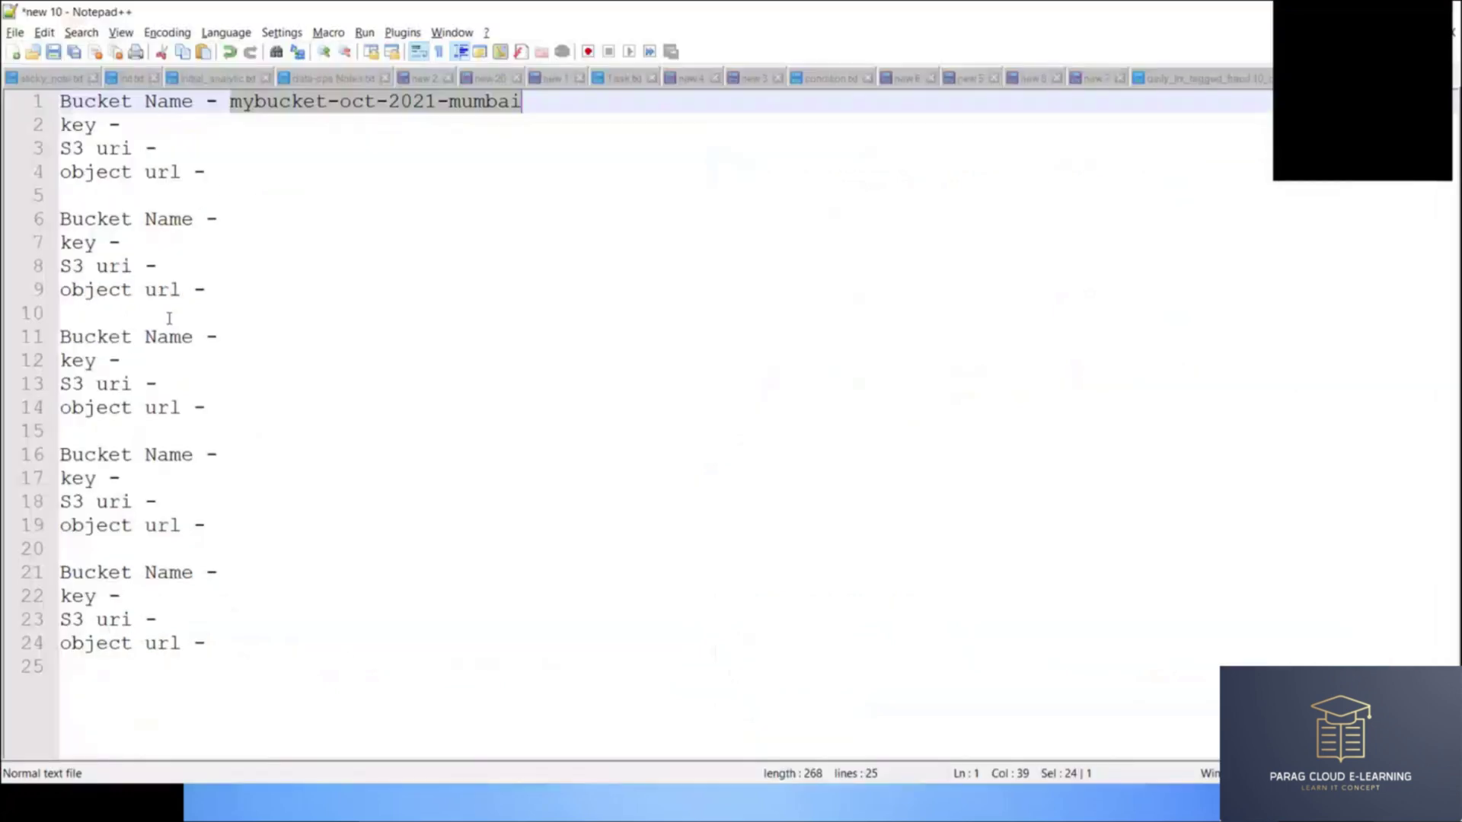
{"action": "left_click", "coordinate": [239, 128]}
{"action": "key", "text": "ctrl+v"}
Step: Insert two lines above the first block and write the S3 pattern "s3 - s3://<bucket_name>/key" on the first line
{"action": "key", "text": "ctrl+Home"}
{"action": "key", "text": "Return"}
{"action": "key", "text": "Return"}
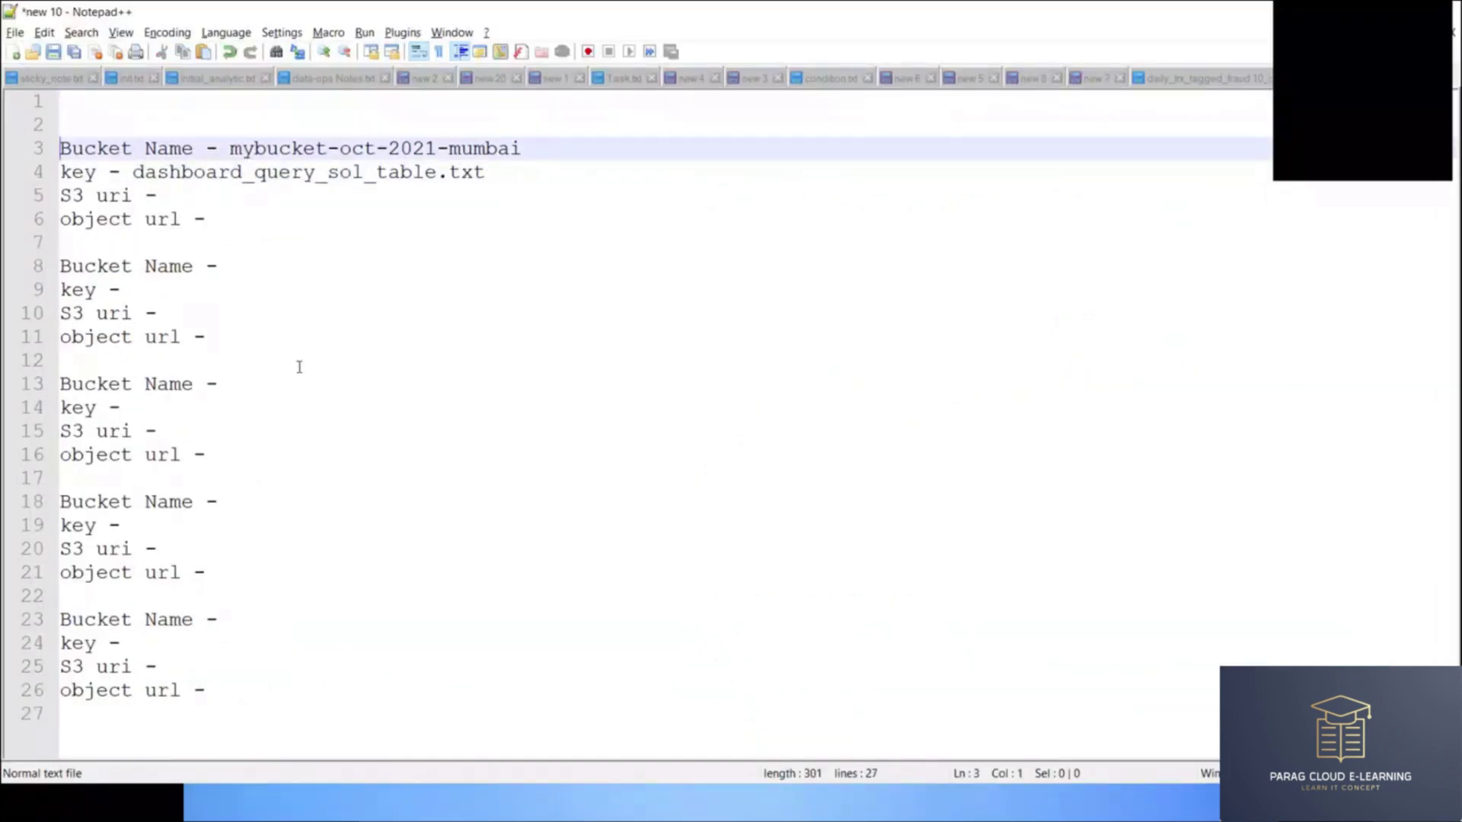
{"action": "key", "text": "Up"}
{"action": "key", "text": "Up"}
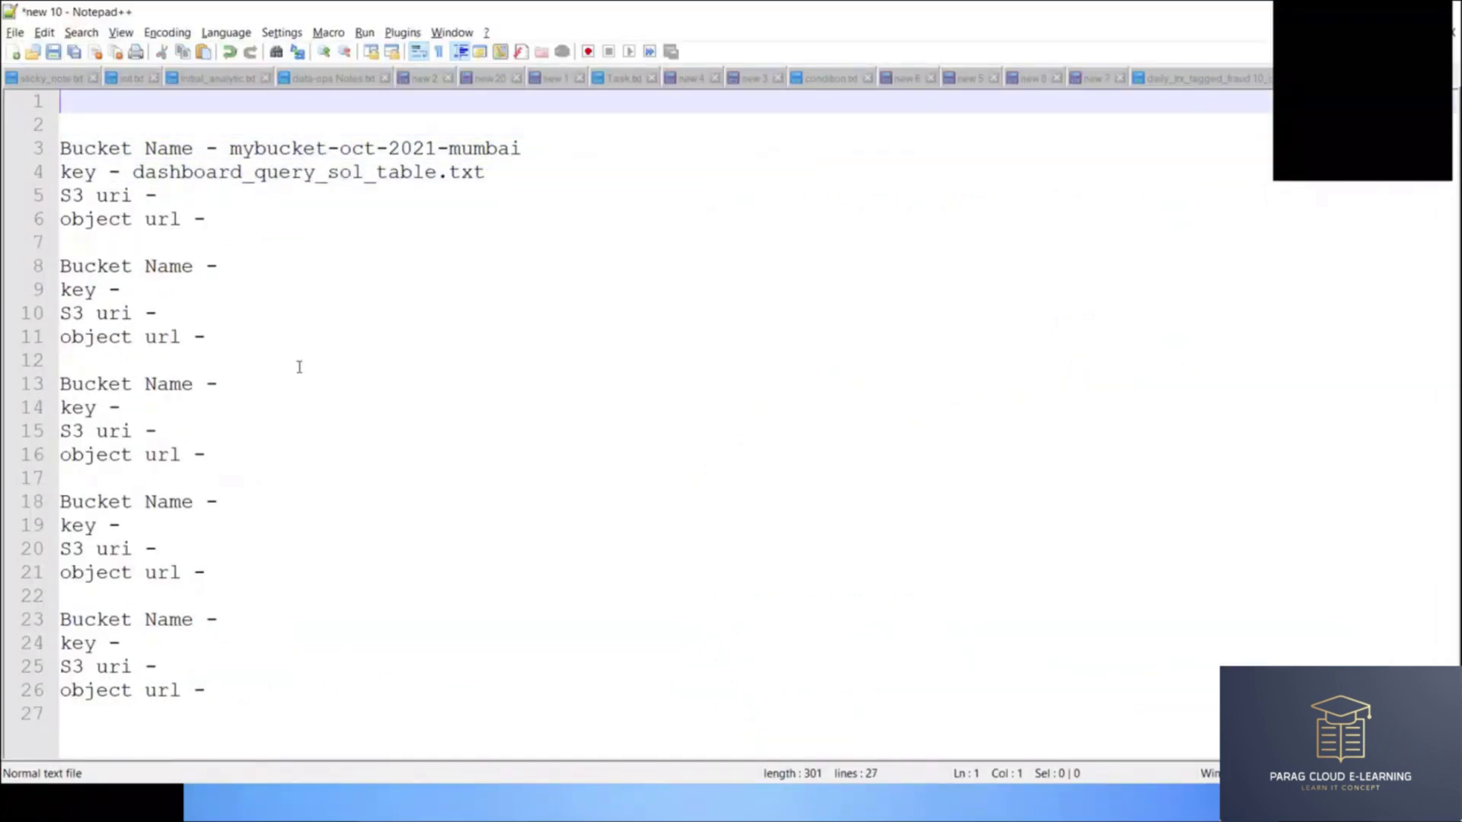
{"action": "type", "text": "s3 - s3"}
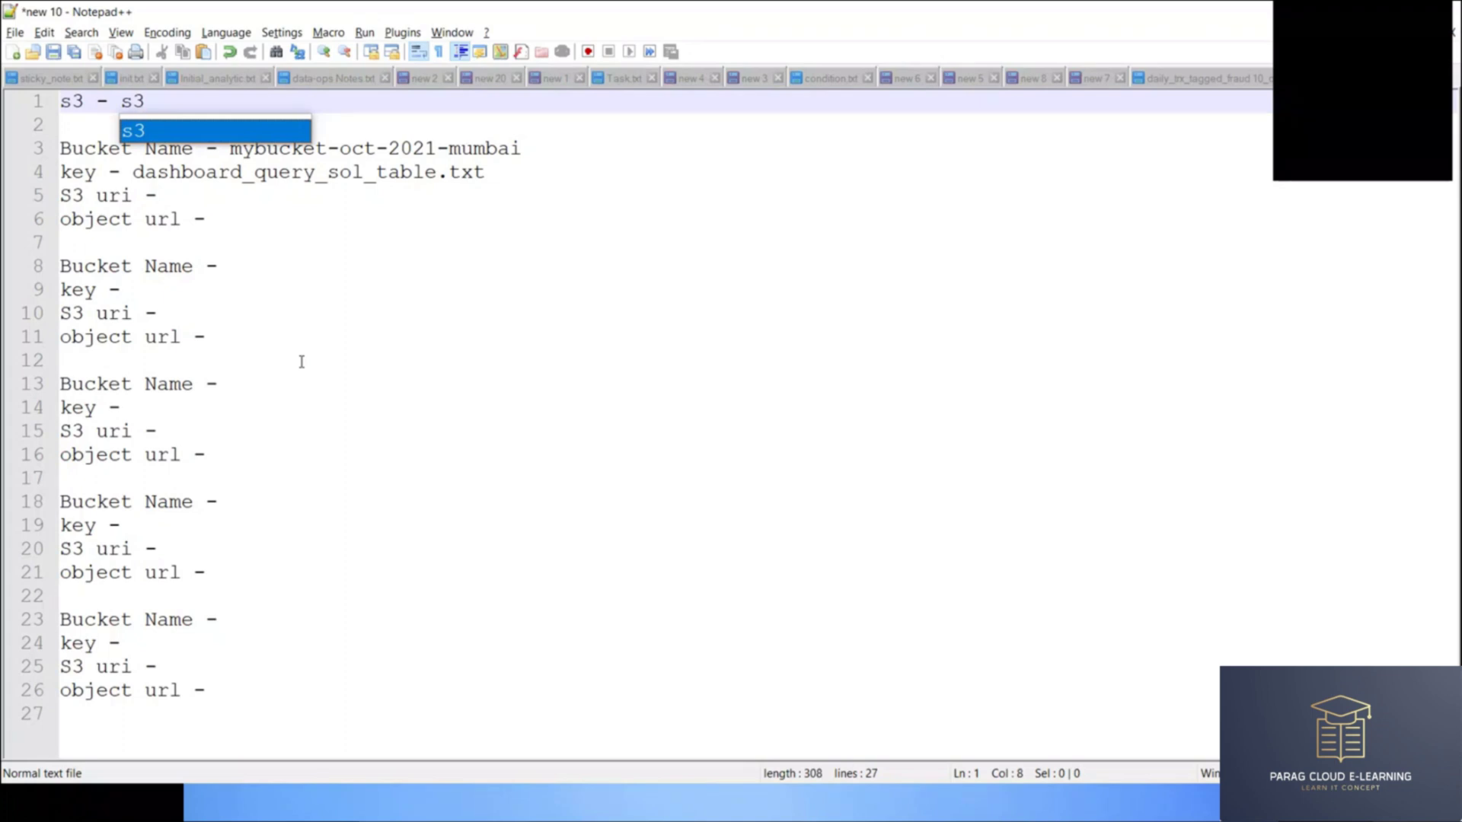
{"action": "type", "text": "://<>"}
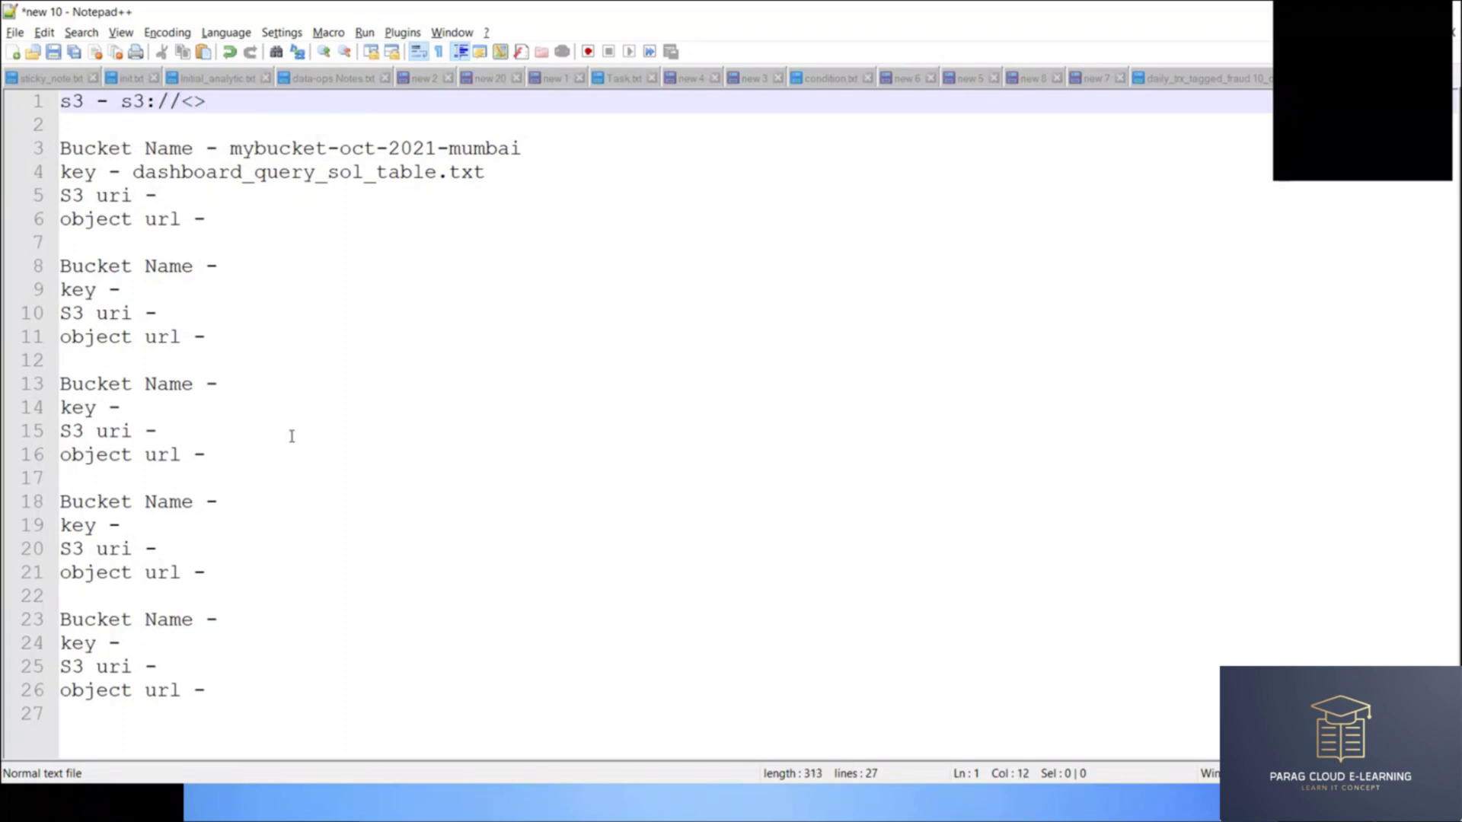
{"action": "type", "text": "bucje"}
{"action": "key", "text": "BackSpace"}
{"action": "key", "text": "BackSpace"}
{"action": "type", "text": "ketname"}
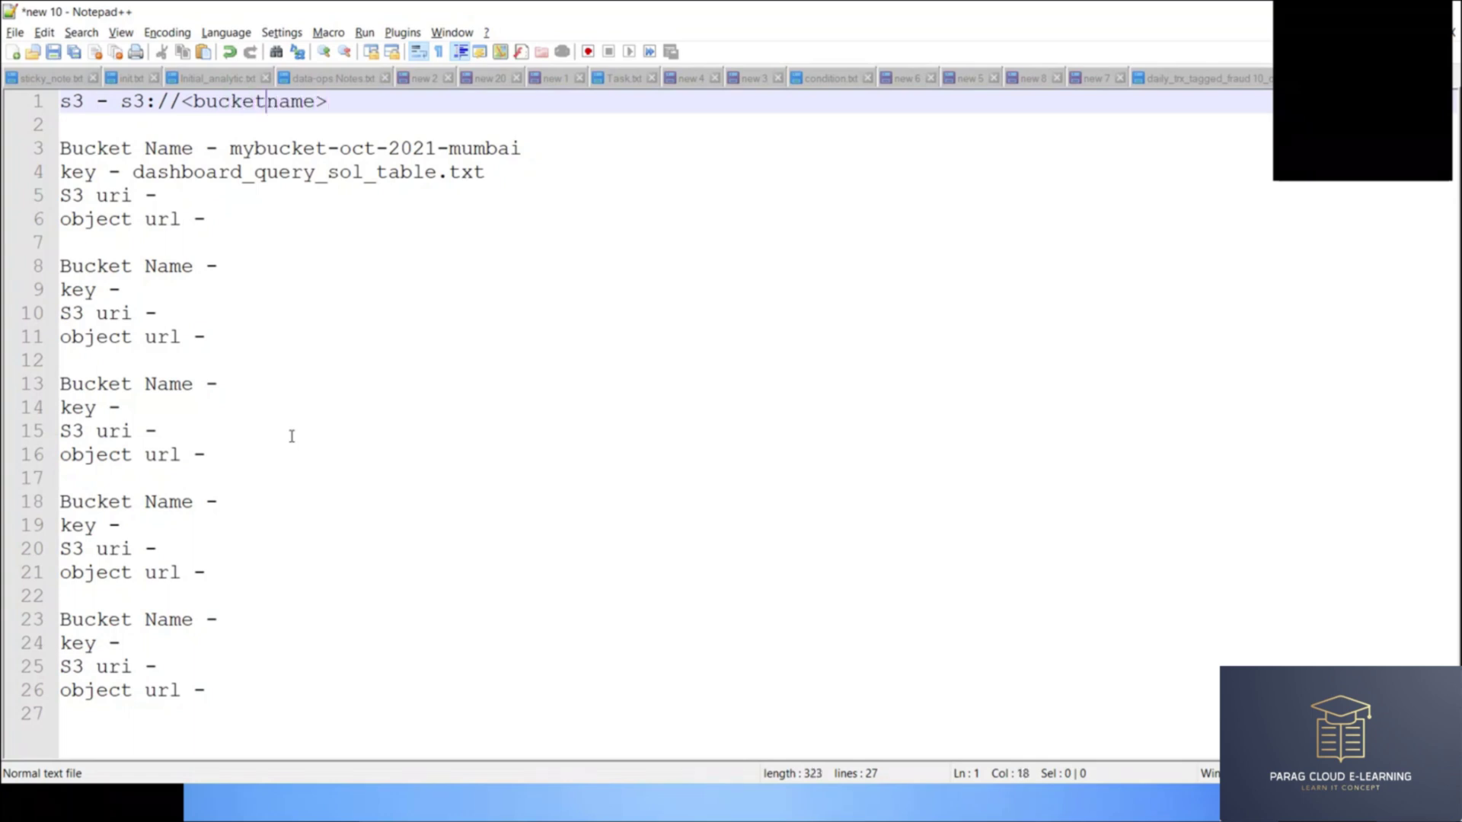
{"action": "type", "text": "_"}
{"action": "key", "text": "End"}
{"action": "type", "text": "/"}
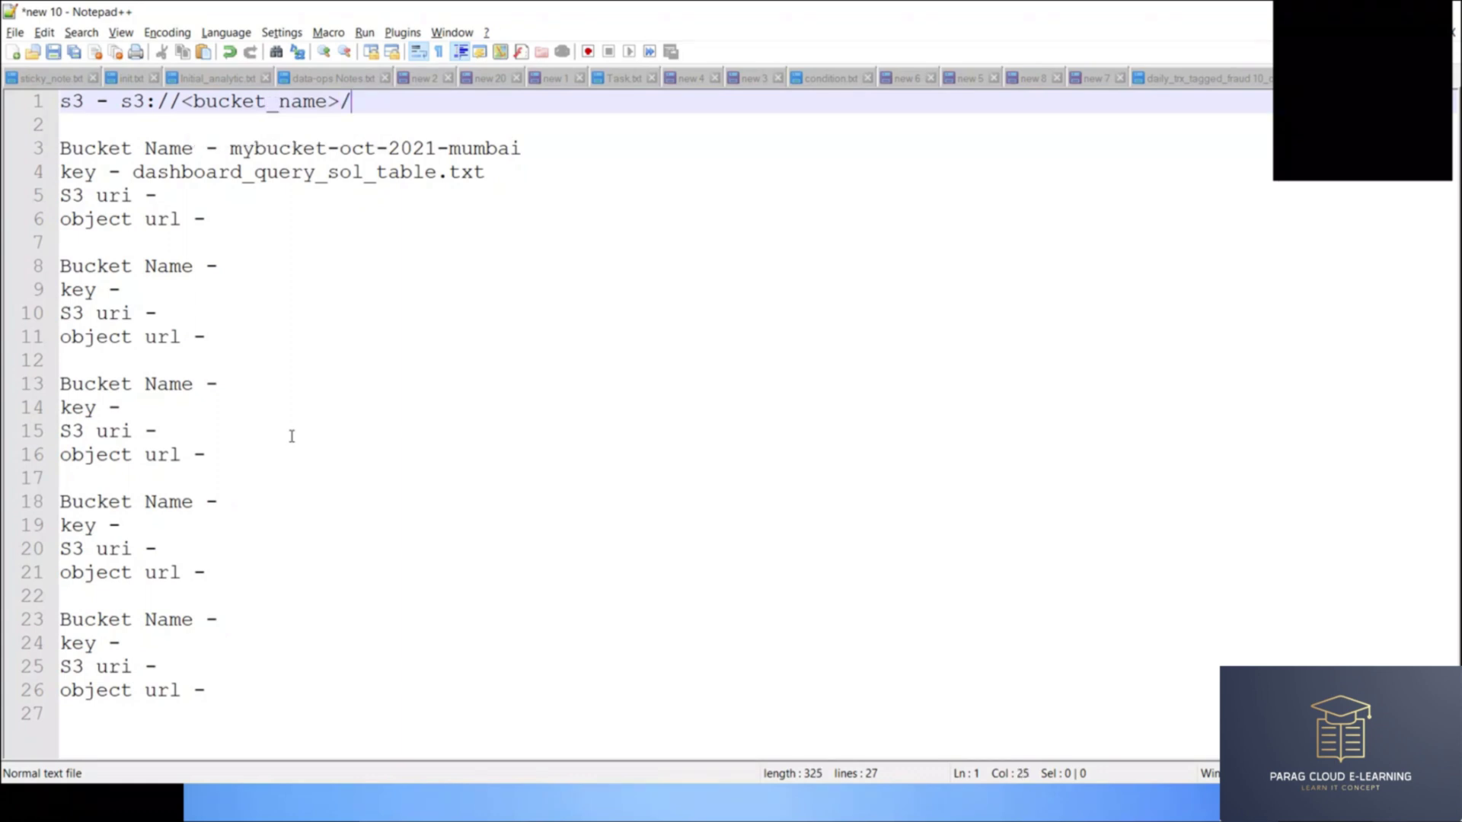
{"action": "type", "text": "key"}
{"action": "key", "text": "Down"}
{"action": "key", "text": "Down"}
{"action": "key", "text": "Down"}
{"action": "key", "text": "Down"}
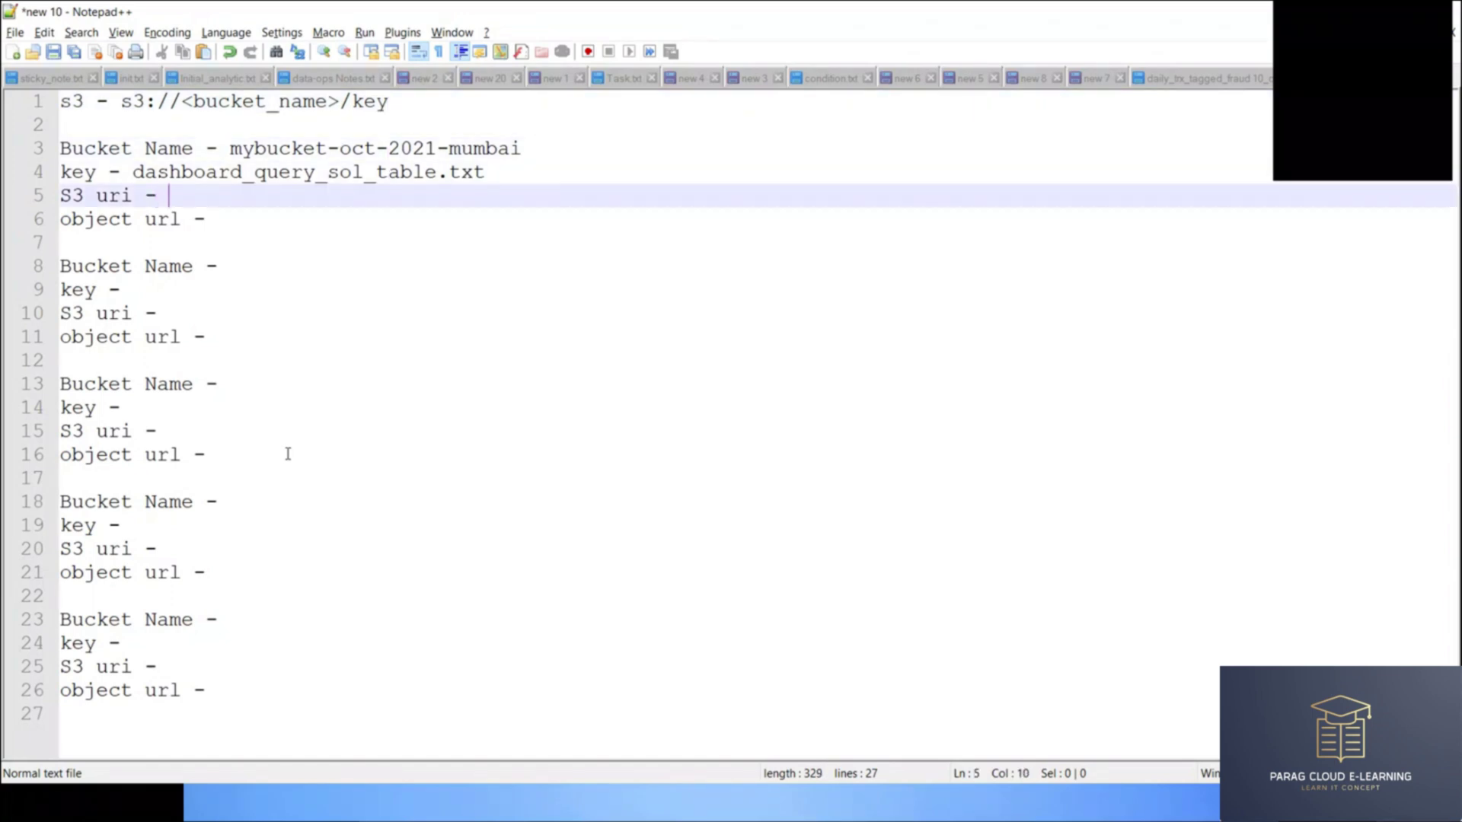
{"action": "left_click", "coordinate": [147, 126]}
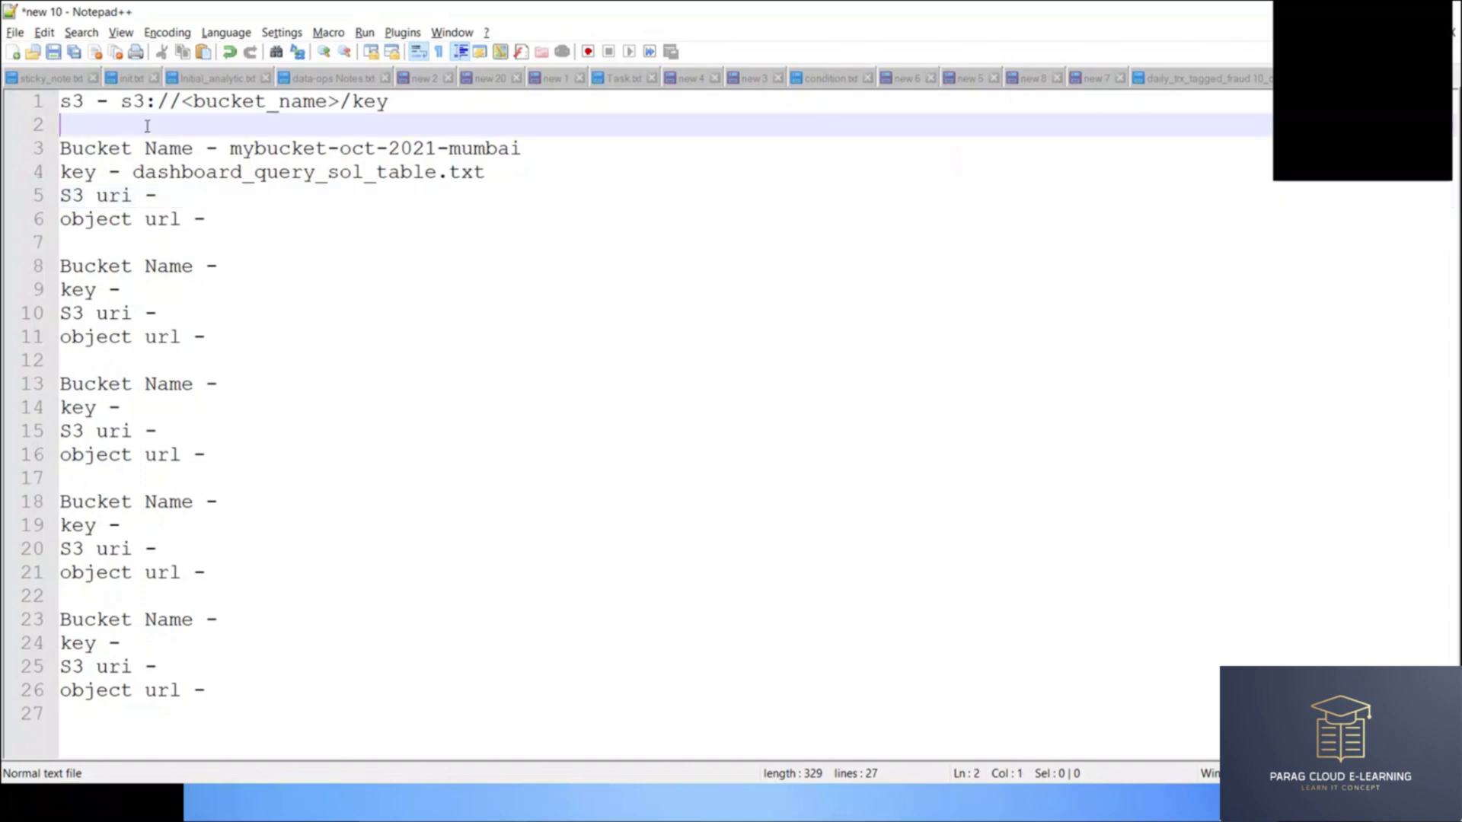
{"action": "key", "text": "Return"}
{"action": "key", "text": "Up"}
{"action": "type", "text": "obj"}
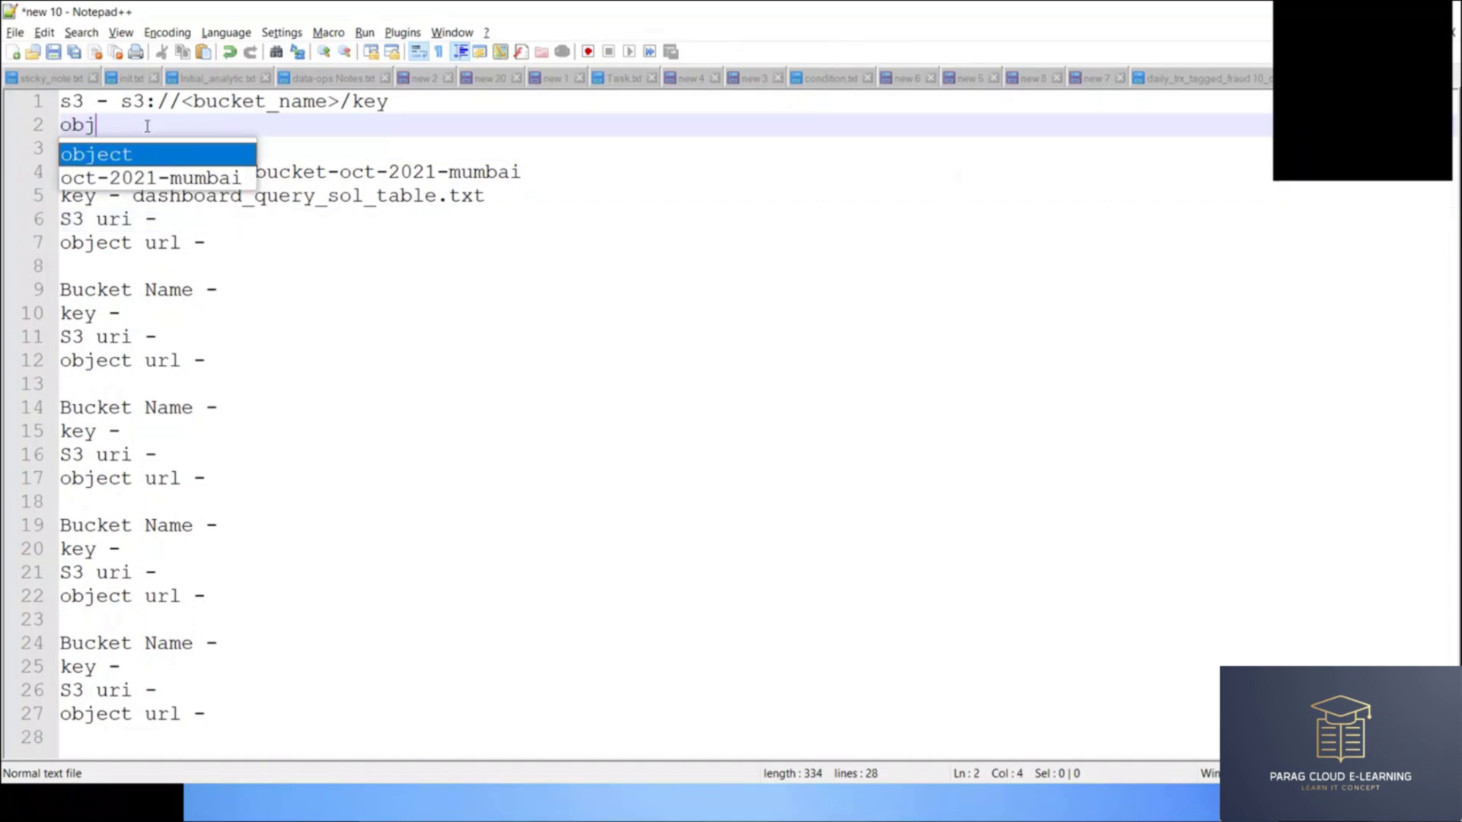
{"action": "type", "text": "ect url - "}
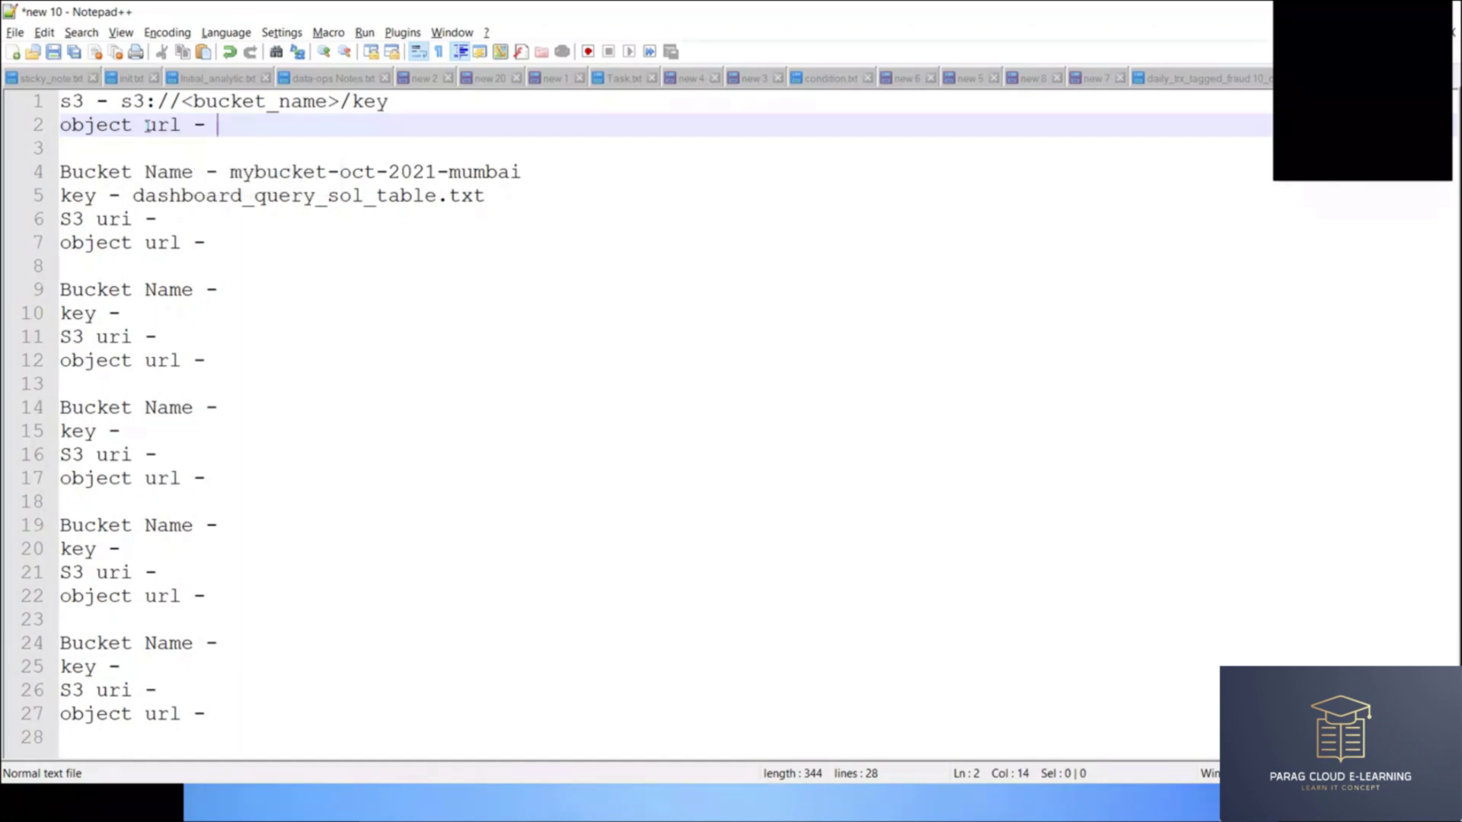
{"action": "type", "text": "https://<>"}
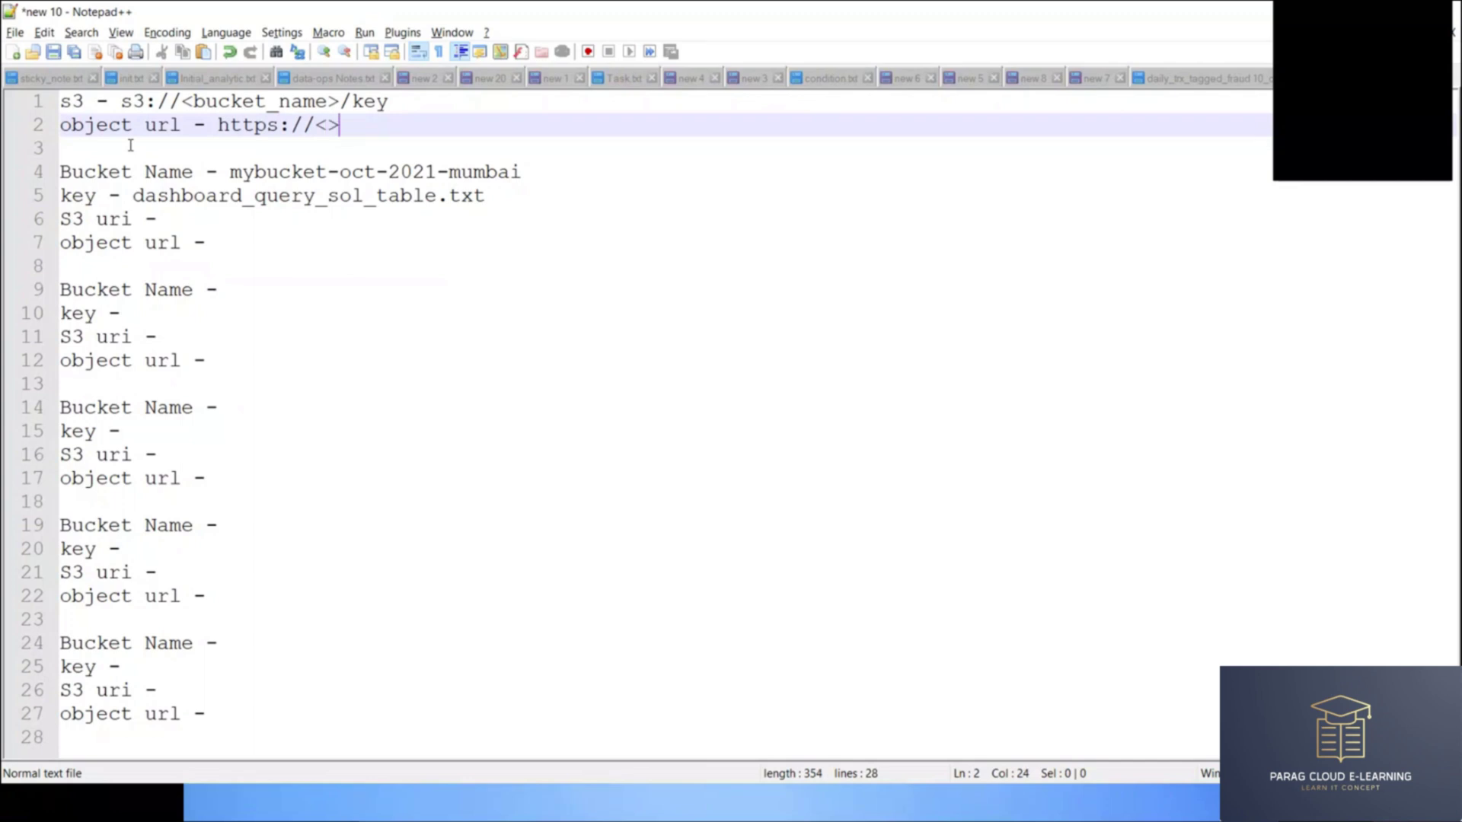
{"action": "type", "text": "bucket"}
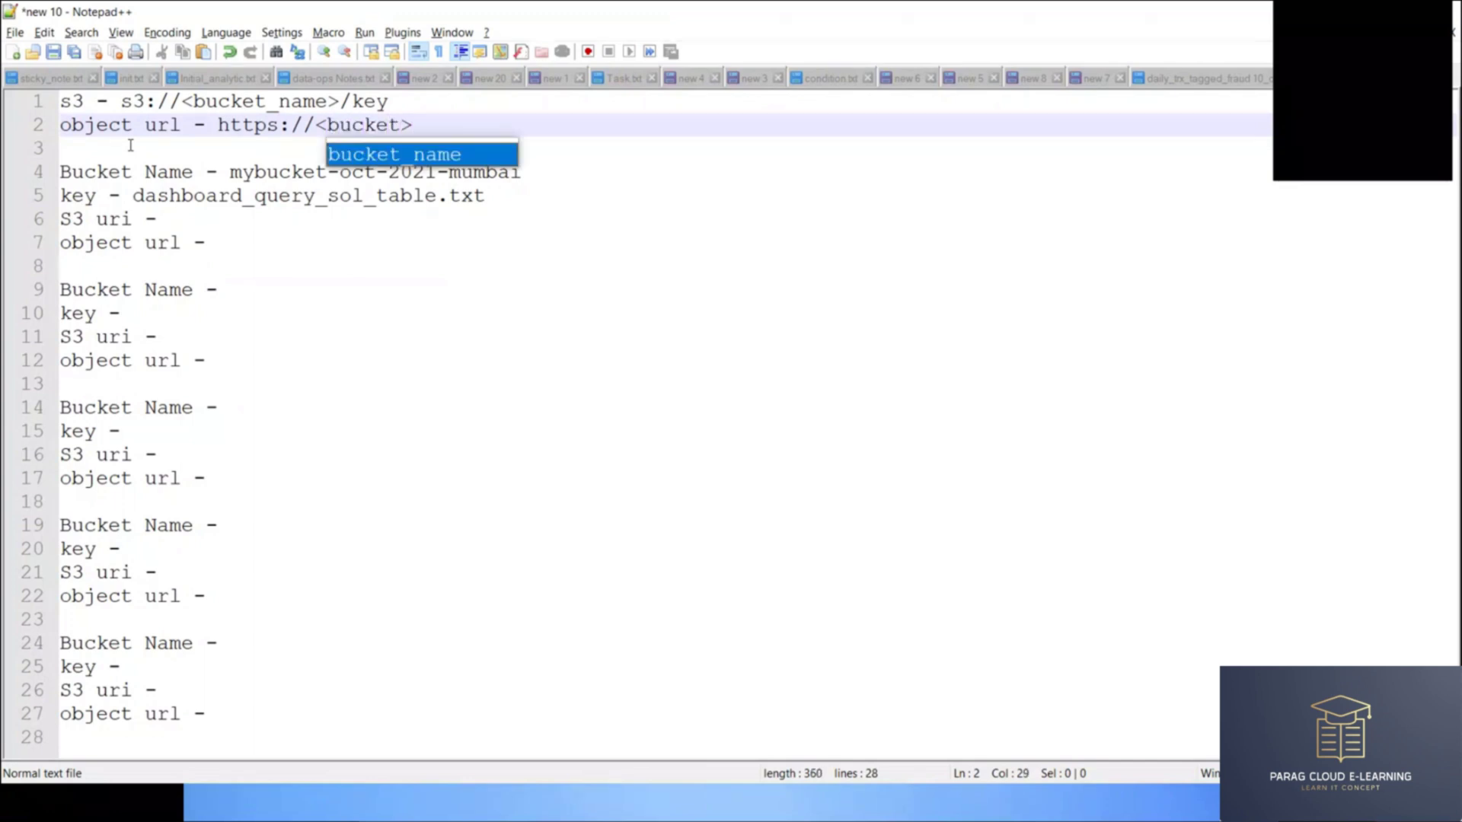
{"action": "type", "text": "_name"}
{"action": "key", "text": "Right"}
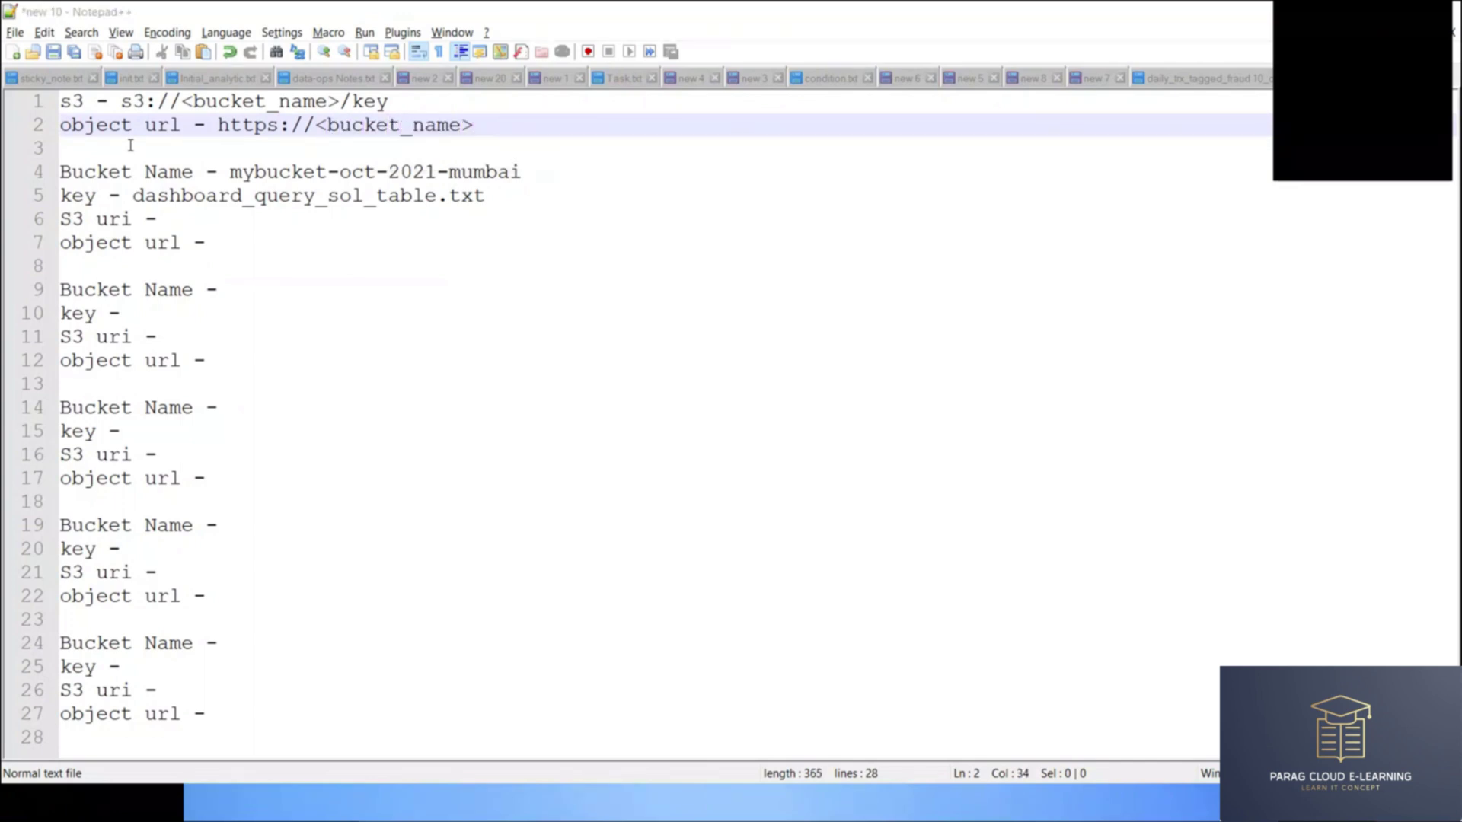
{"action": "type", "text": ".s3."}
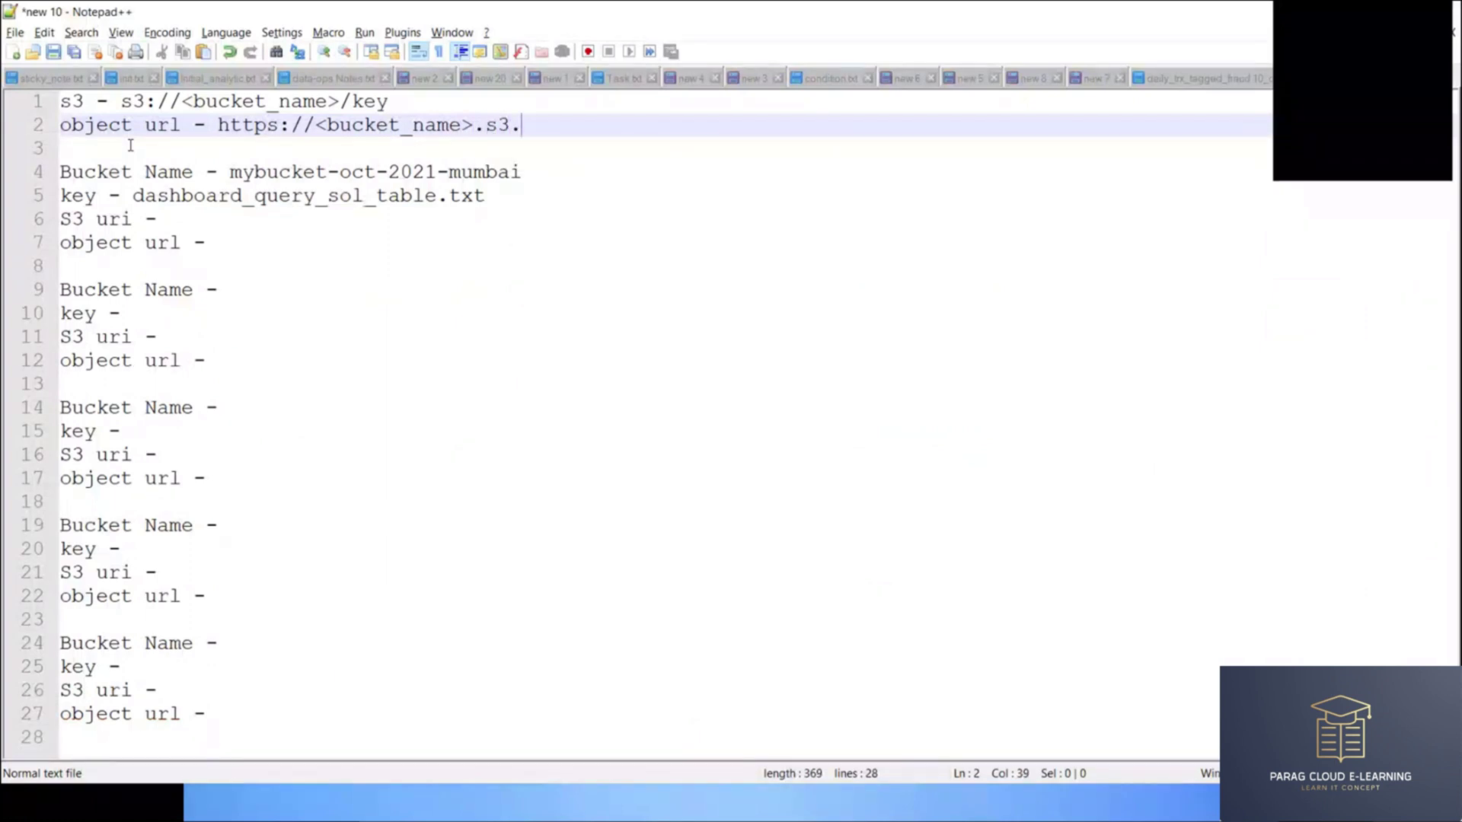
{"action": "type", "text": "region"}
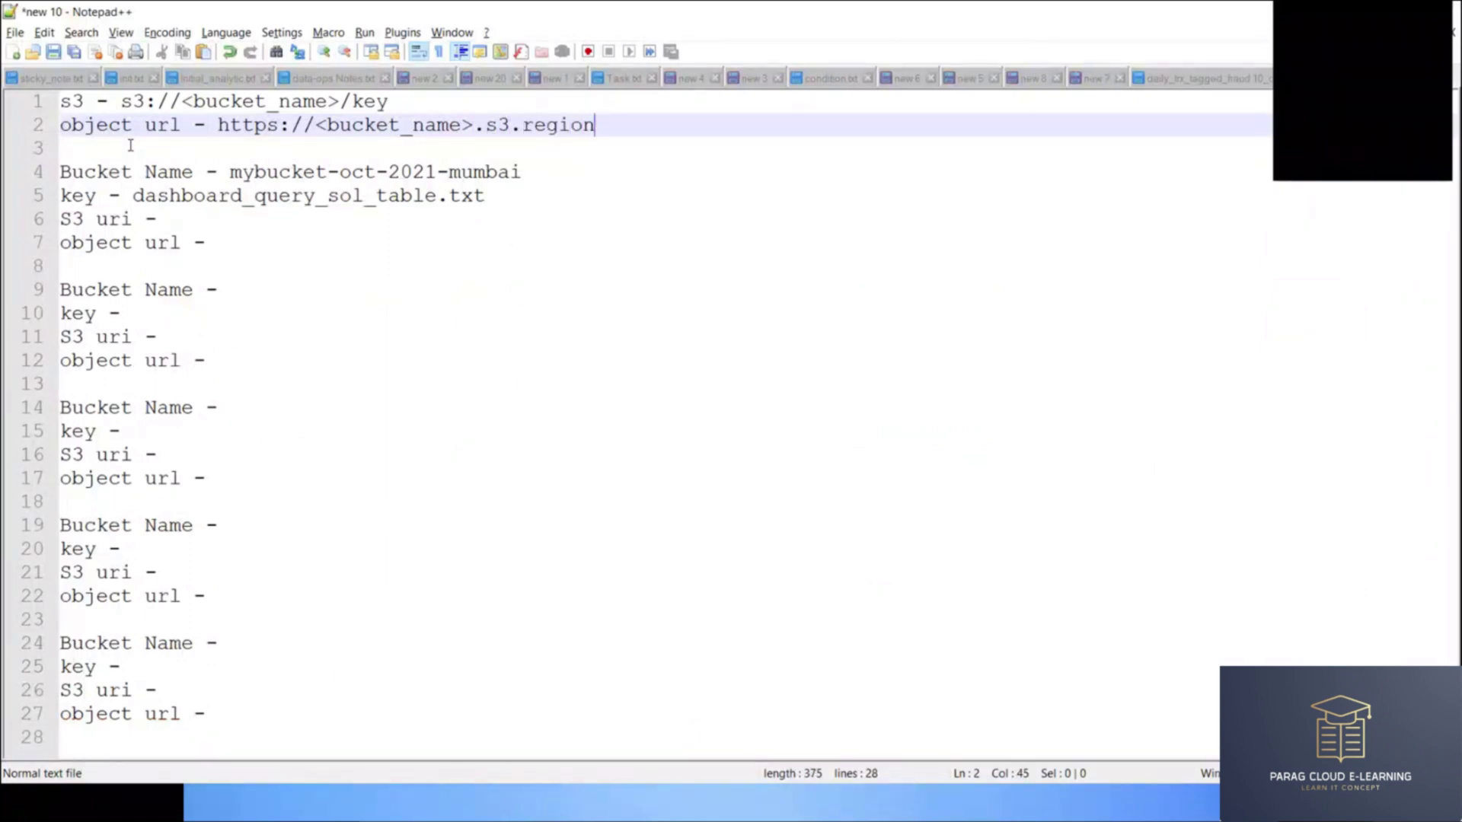
{"action": "type", "text": "_name.amaz"}
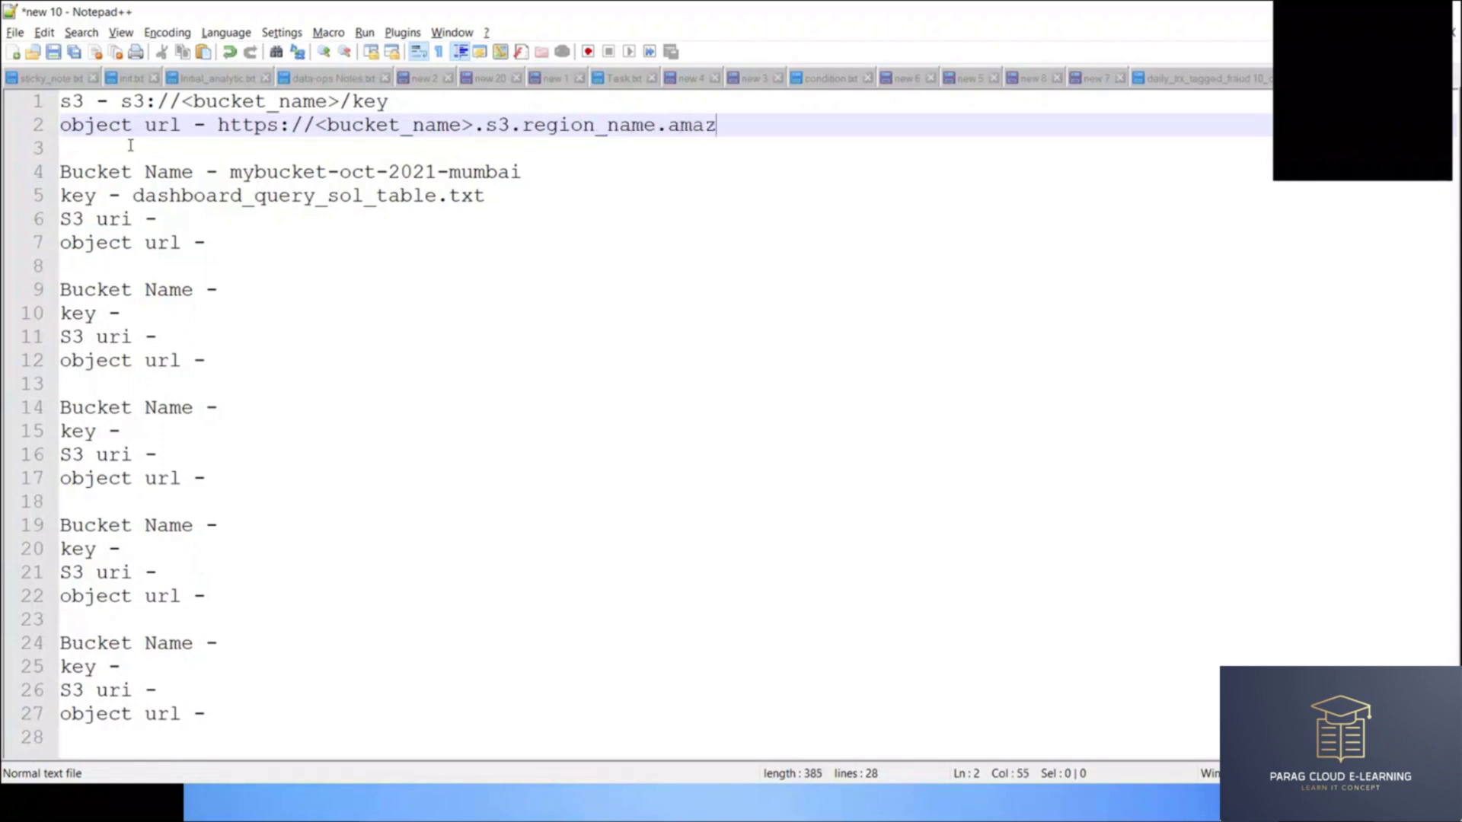
{"action": "type", "text": "onaws.com/<ke"}
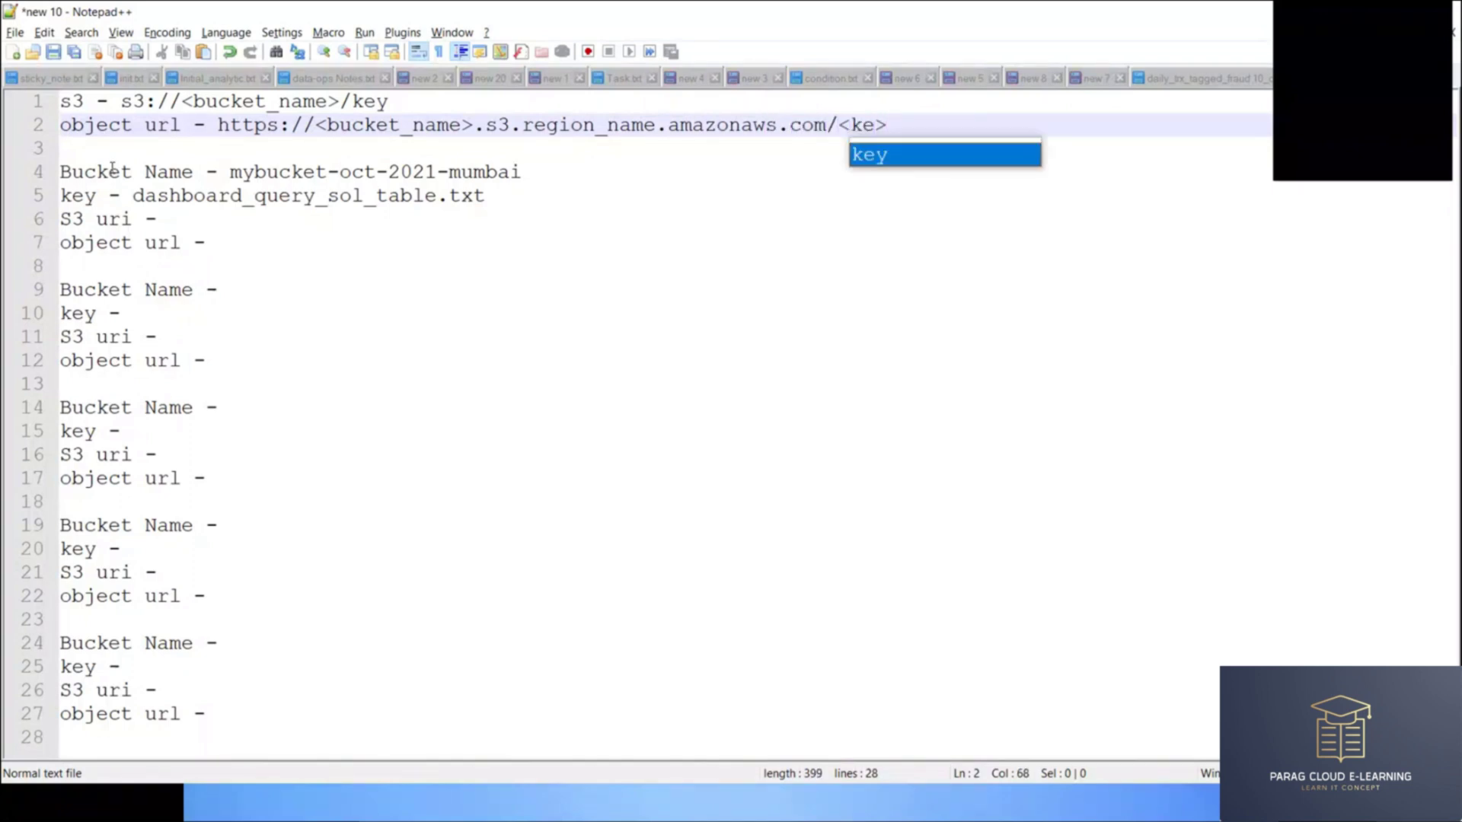
{"action": "type", "text": "y"}
Step: Enclose region_name in angle brackets in the object url pattern
{"action": "key", "text": "Left"}
{"action": "key", "text": "Left"}
{"action": "key", "text": "Left"}
{"action": "key", "text": "Left"}
{"action": "key", "text": "Left"}
{"action": "key", "text": "Left"}
{"action": "key", "text": "Left"}
{"action": "key", "text": "Left"}
{"action": "key", "text": "Left"}
{"action": "key", "text": "Left"}
{"action": "key", "text": "Left"}
{"action": "key", "text": "Left"}
{"action": "key", "text": "Left"}
{"action": "key", "text": "Left"}
{"action": "key", "text": "Left"}
{"action": "key", "text": "Left"}
{"action": "key", "text": "Left"}
{"action": "key", "text": "Left"}
{"action": "key", "text": "Left"}
{"action": "key", "text": "Left"}
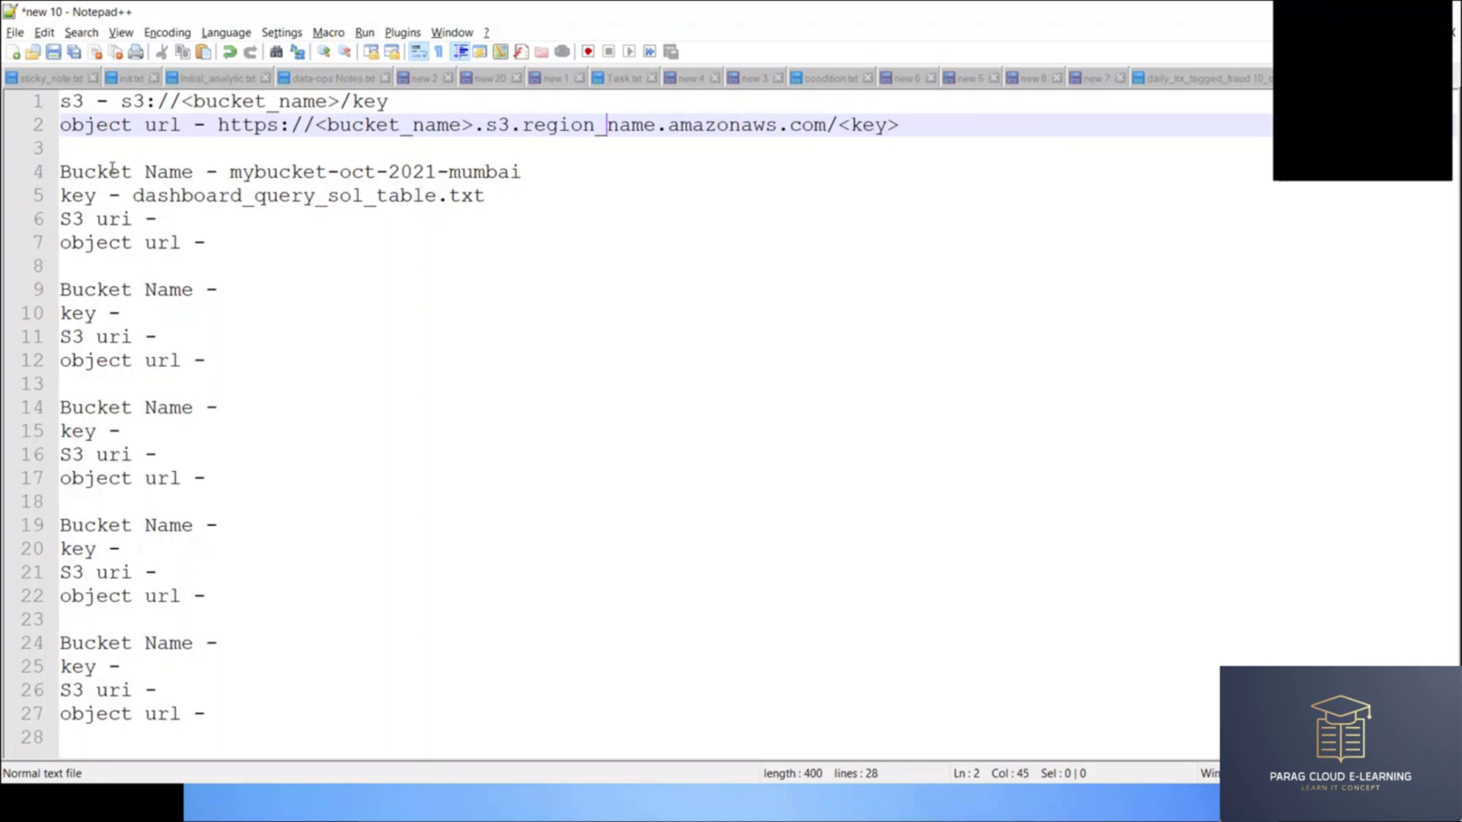
{"action": "key", "text": "Left"}
{"action": "key", "text": "Left"}
{"action": "key", "text": "Left"}
{"action": "key", "text": "Left"}
{"action": "key", "text": "Left"}
{"action": "key", "text": "Left"}
{"action": "key", "text": "Left"}
{"action": "type", "text": "<"}
{"action": "key", "text": "Right"}
{"action": "key", "text": "Right"}
{"action": "key", "text": "Right"}
{"action": "key", "text": "Right"}
{"action": "key", "text": "Right"}
{"action": "key", "text": "Right"}
{"action": "key", "text": "Right"}
{"action": "key", "text": "Right"}
{"action": "key", "text": "Right"}
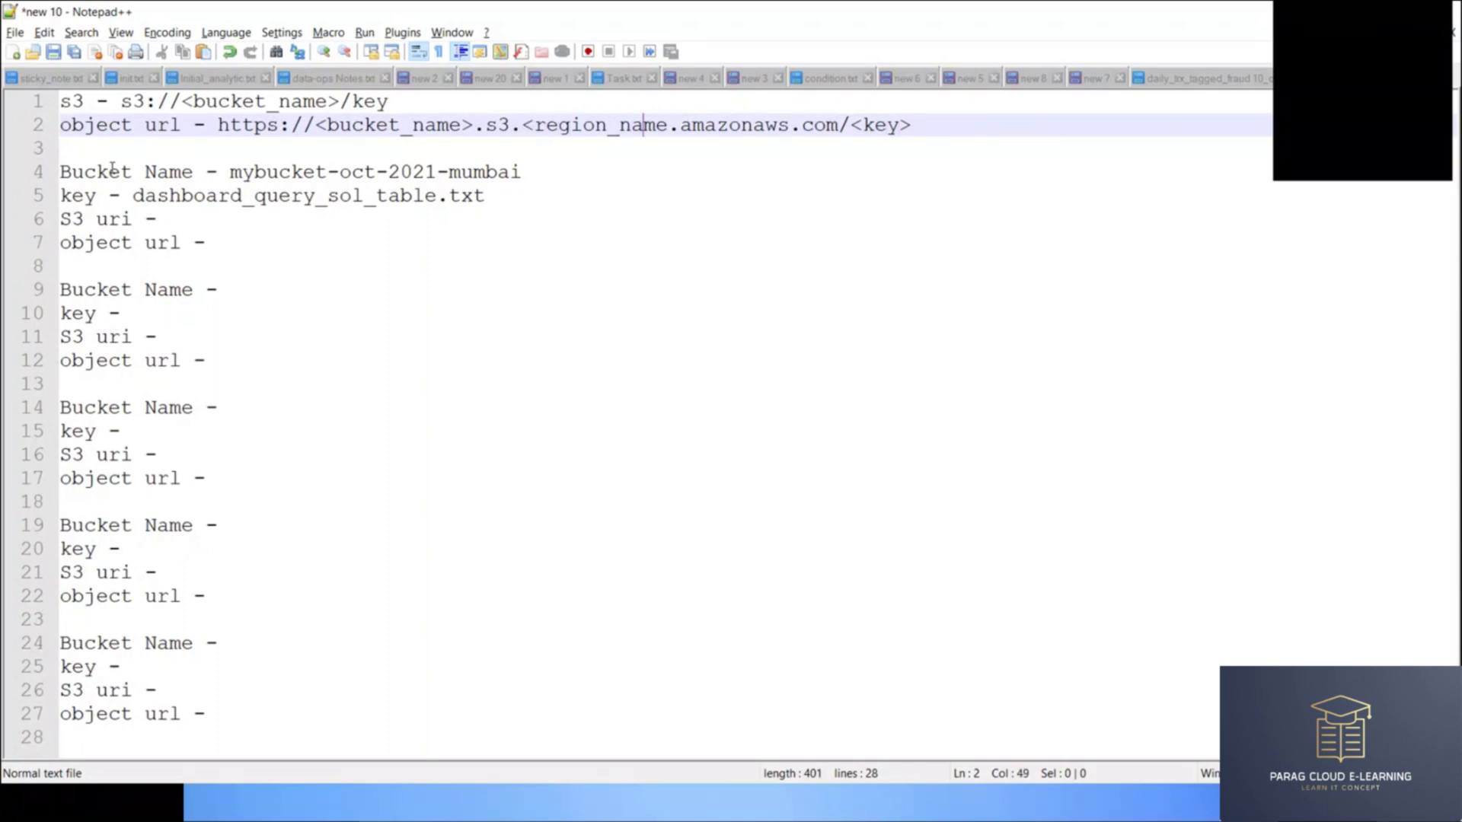
{"action": "key", "text": "Right"}
{"action": "key", "text": "Right"}
{"action": "type", "text": ">"}
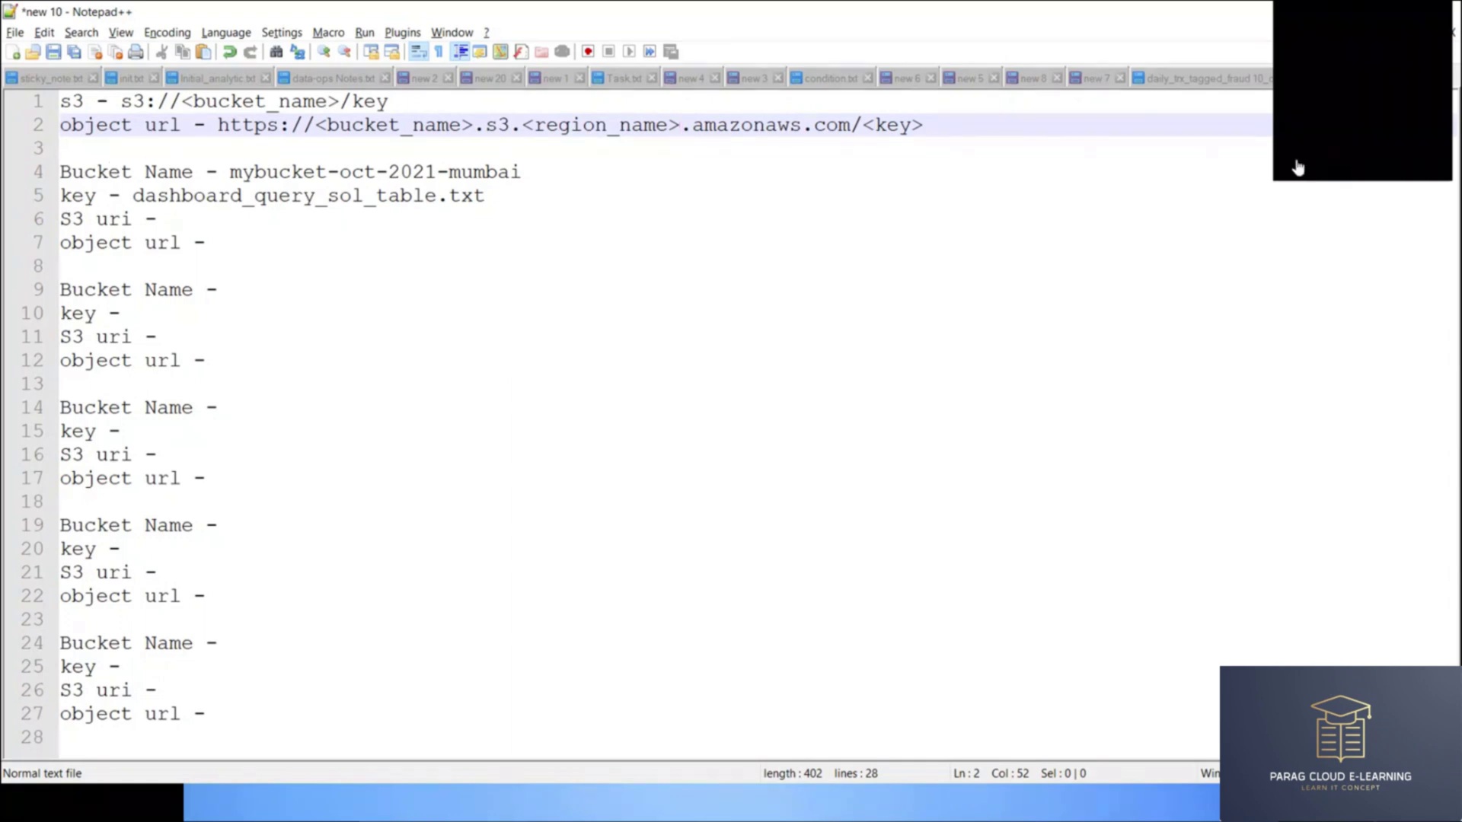
Step: Copy the pattern s3://<bucket_name>/key into the first block's S3 uri line
{"action": "left_click", "coordinate": [72, 220]}
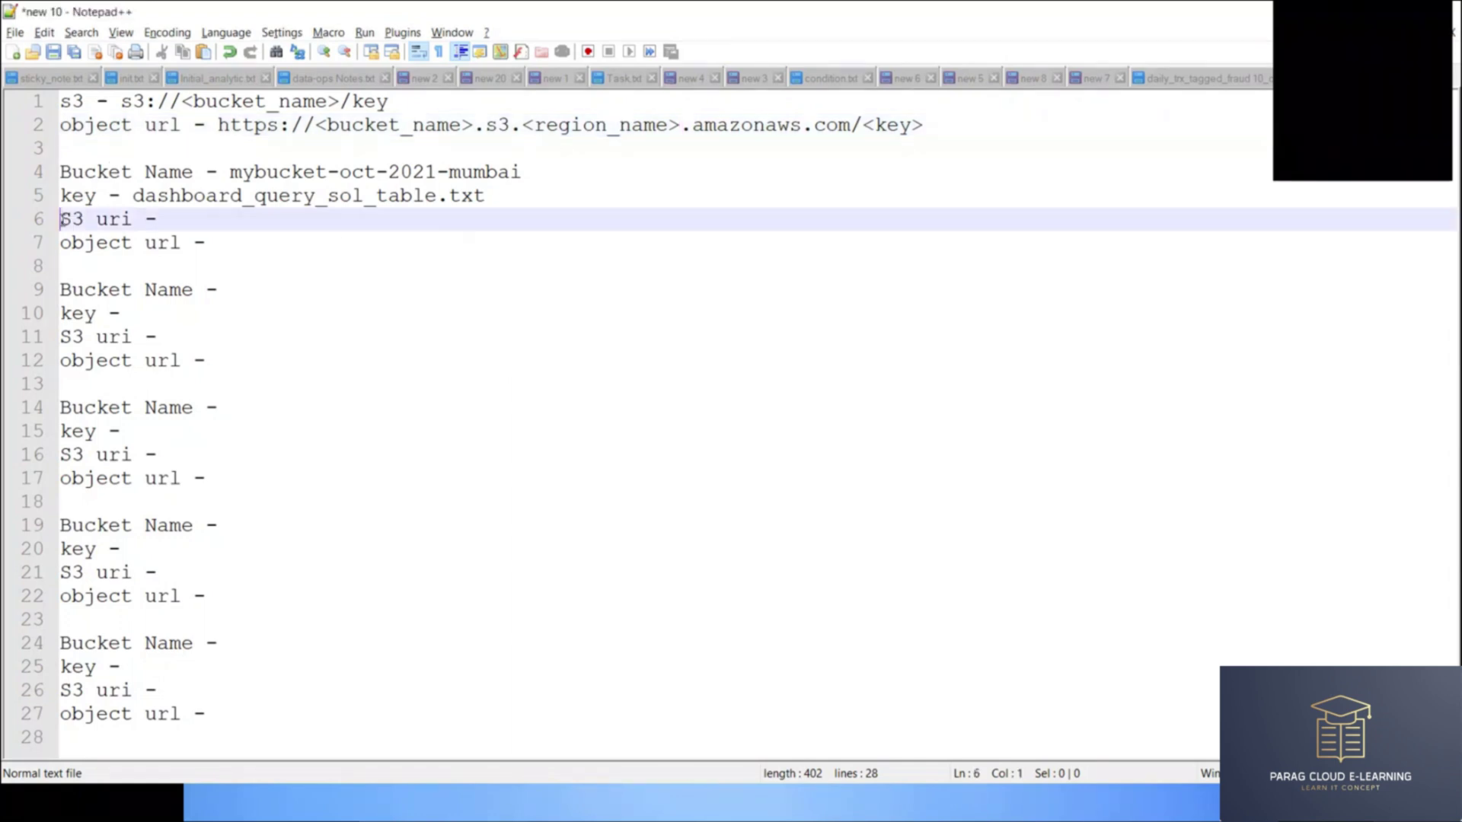
{"action": "left_click", "coordinate": [175, 220]}
{"action": "left_click_drag", "start_coordinate": [122, 101], "coordinate": [388, 103]}
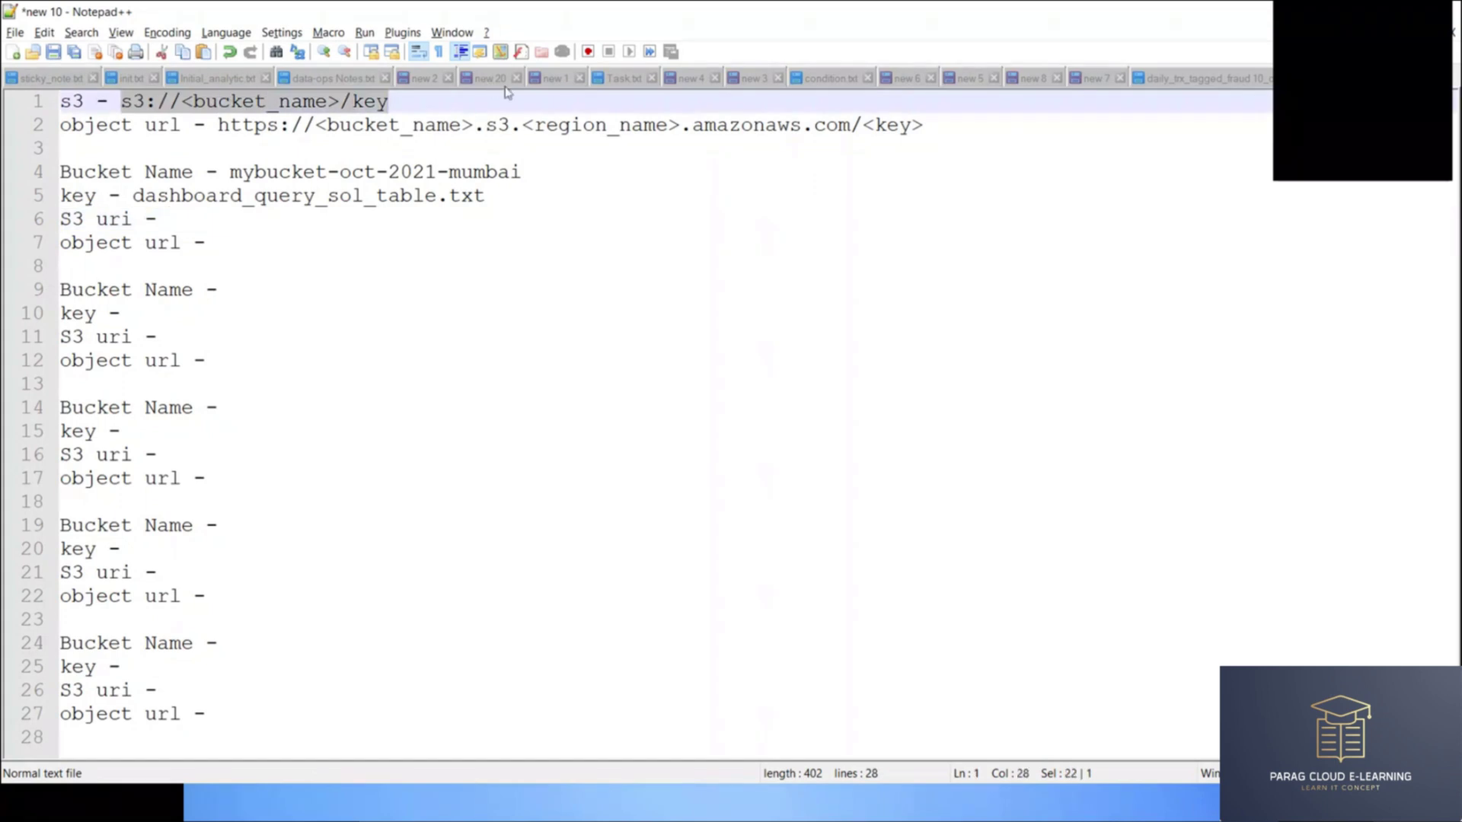
{"action": "key", "text": "ctrl+c"}
{"action": "left_click", "coordinate": [249, 216]}
{"action": "key", "text": "ctrl+v"}
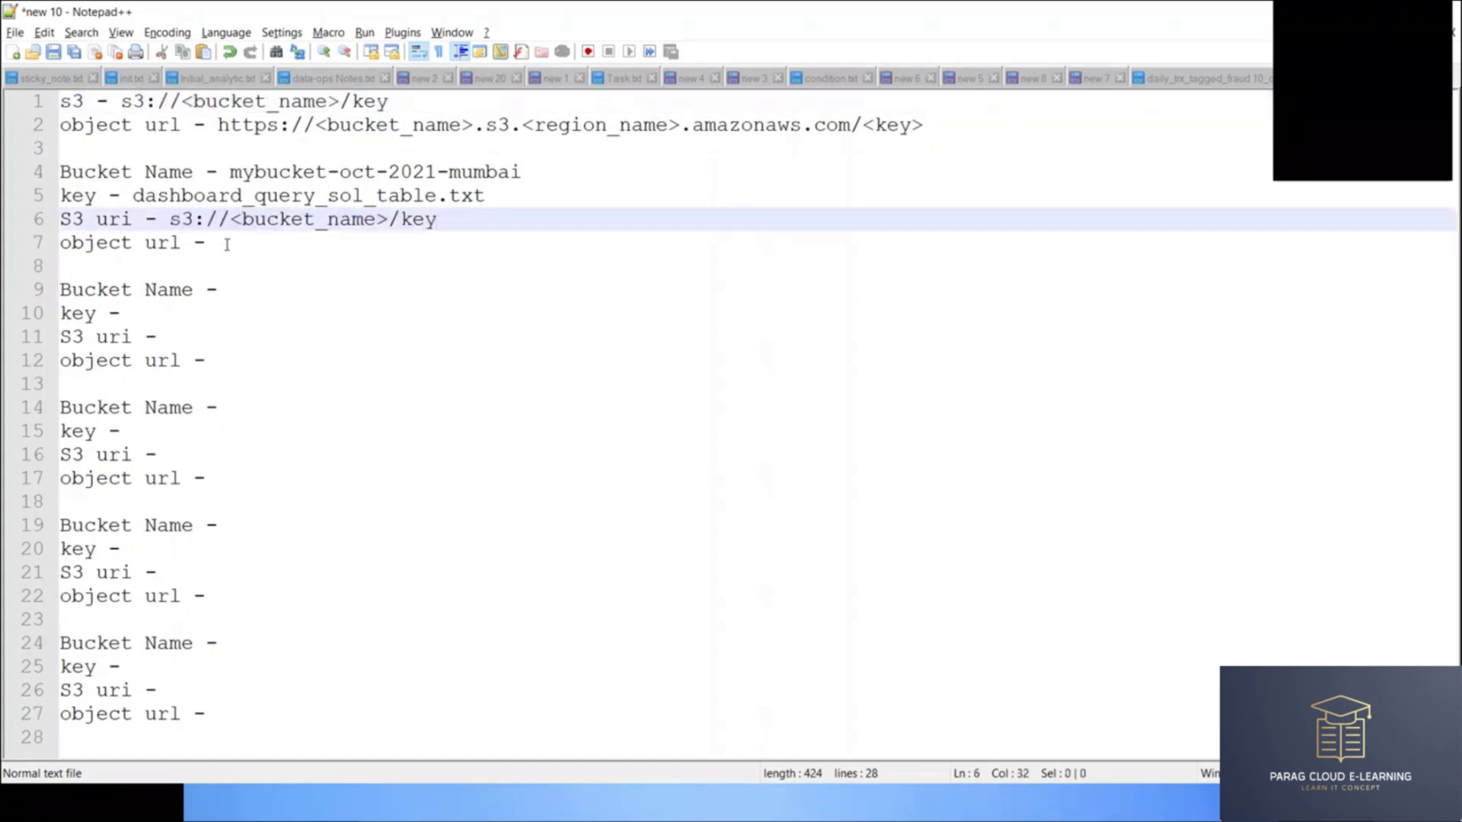
Step: Enclose key in angle brackets in the S3 pattern on line 1
{"action": "double_click", "coordinate": [86, 196]}
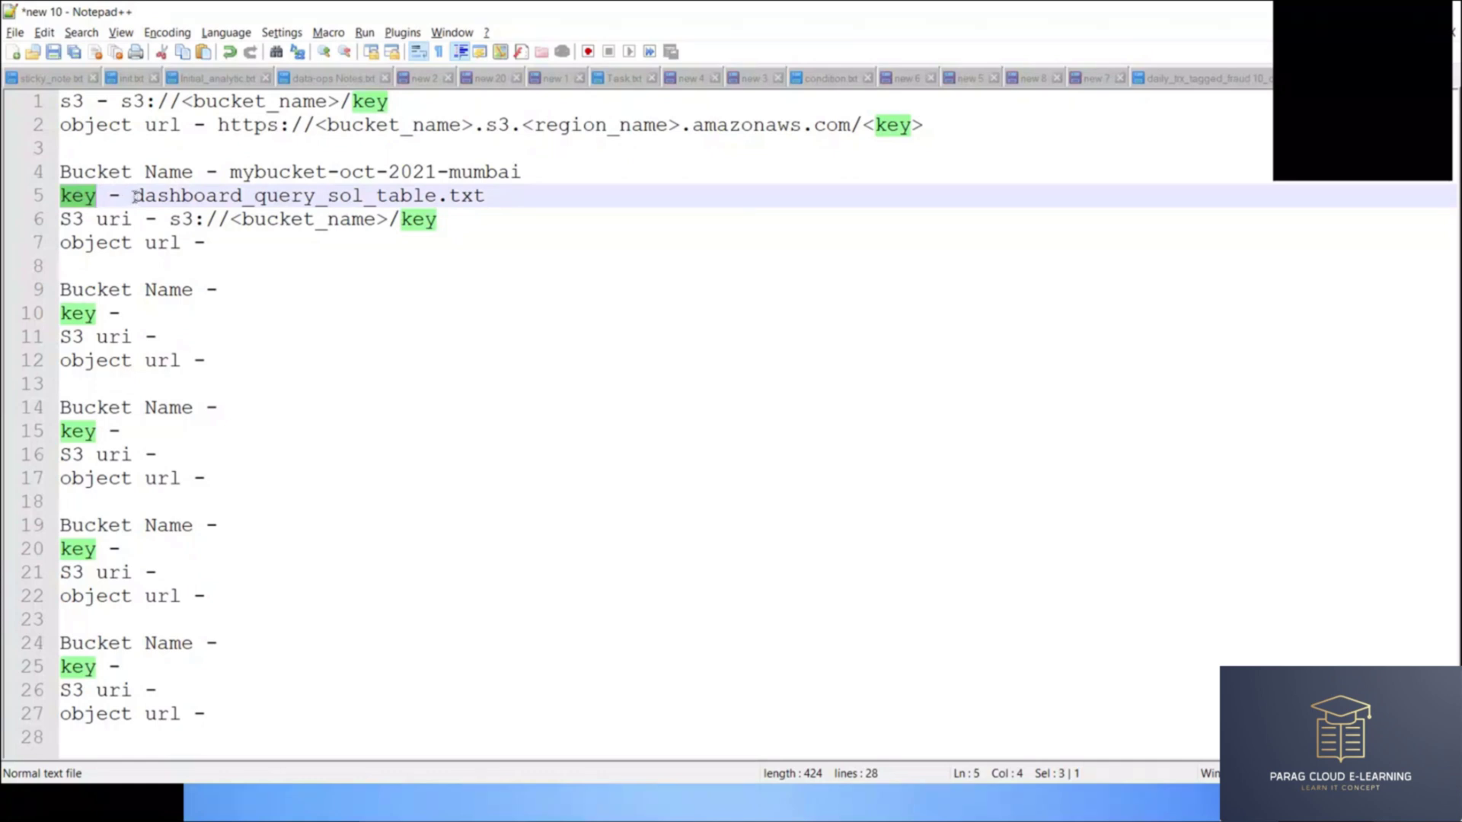
{"action": "left_click_drag", "start_coordinate": [133, 196], "coordinate": [508, 196]}
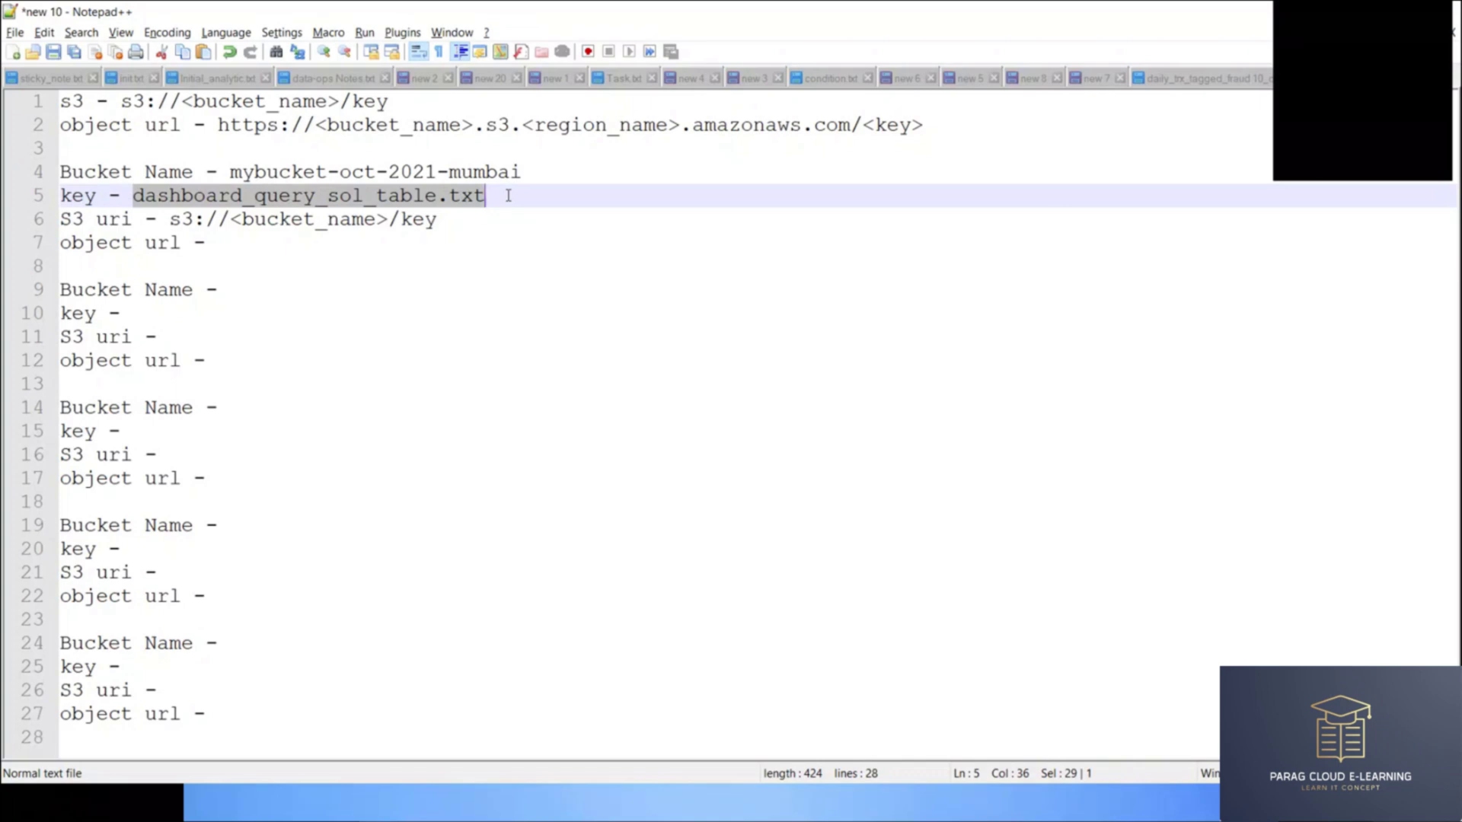
{"action": "left_click_drag", "start_coordinate": [231, 220], "coordinate": [388, 220]}
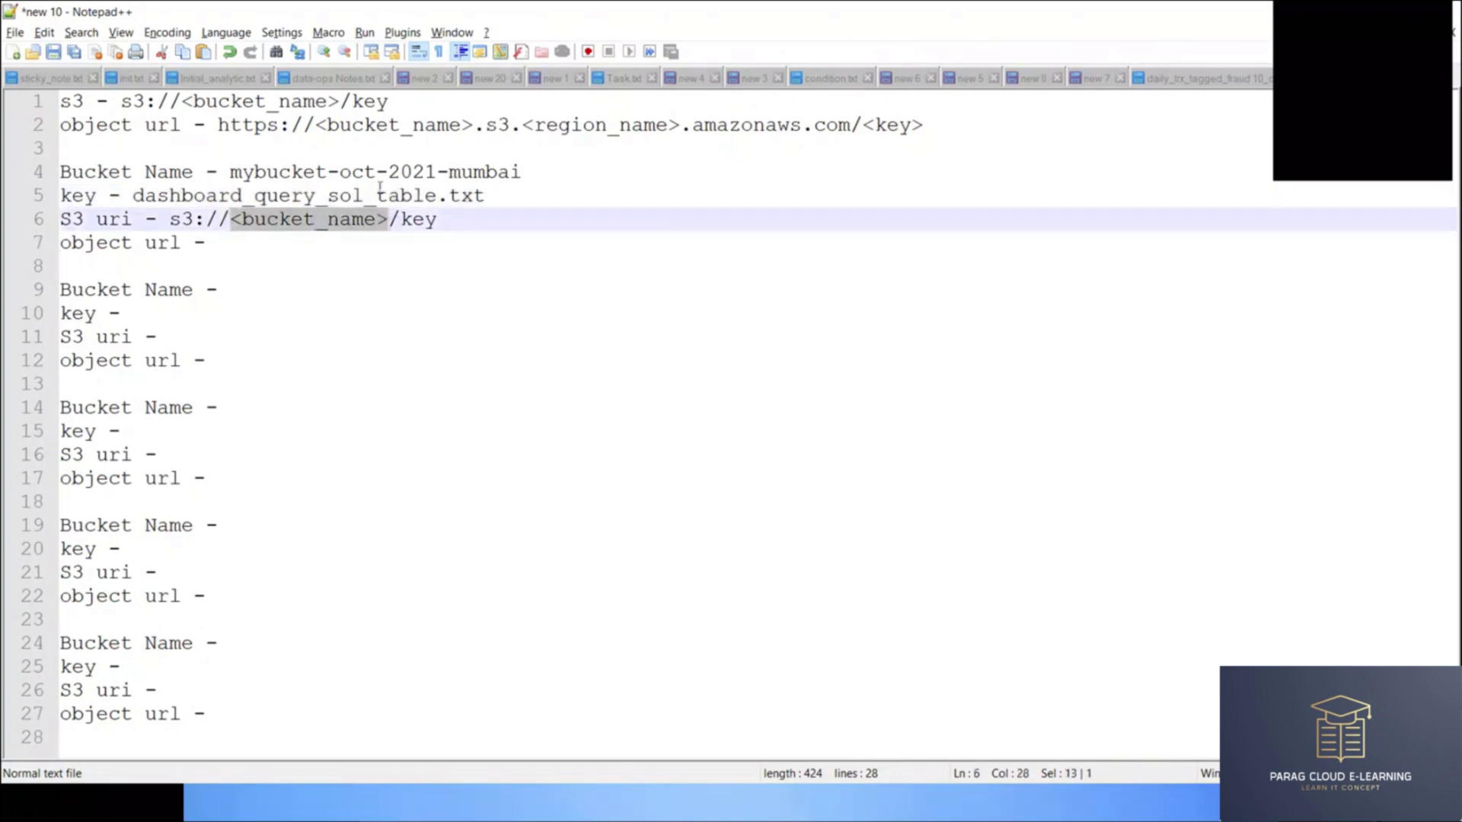
{"action": "left_click", "coordinate": [355, 102]}
{"action": "type", "text": "<"}
{"action": "key", "text": "End"}
{"action": "type", "text": ">"}
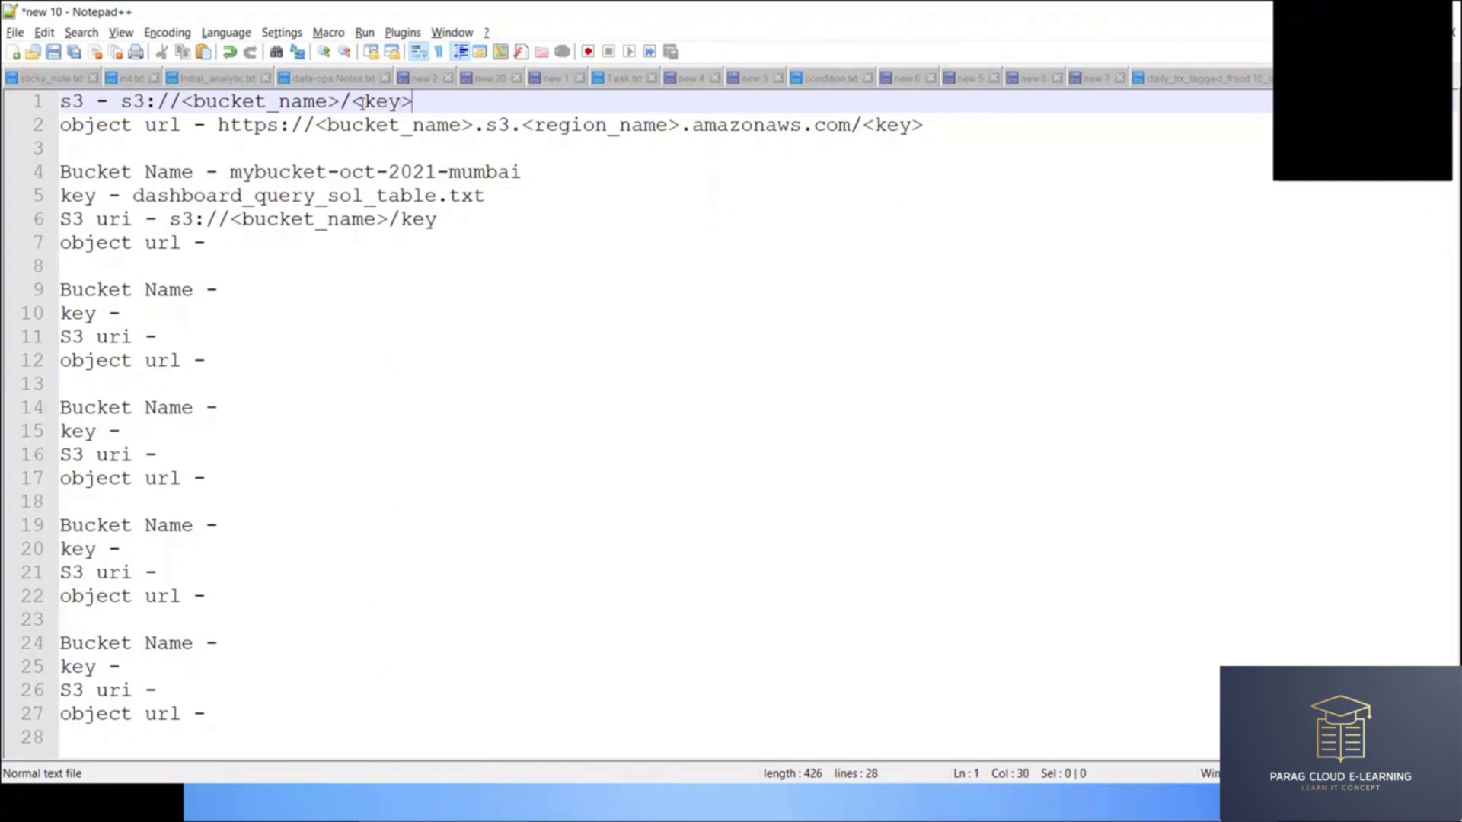
Step: Replace the bucket and key placeholders in the first block's S3 uri with mybucket-oct-2021-mumbai and dashboard_query_sol_table.txt
{"action": "left_click_drag", "start_coordinate": [229, 172], "coordinate": [545, 171]}
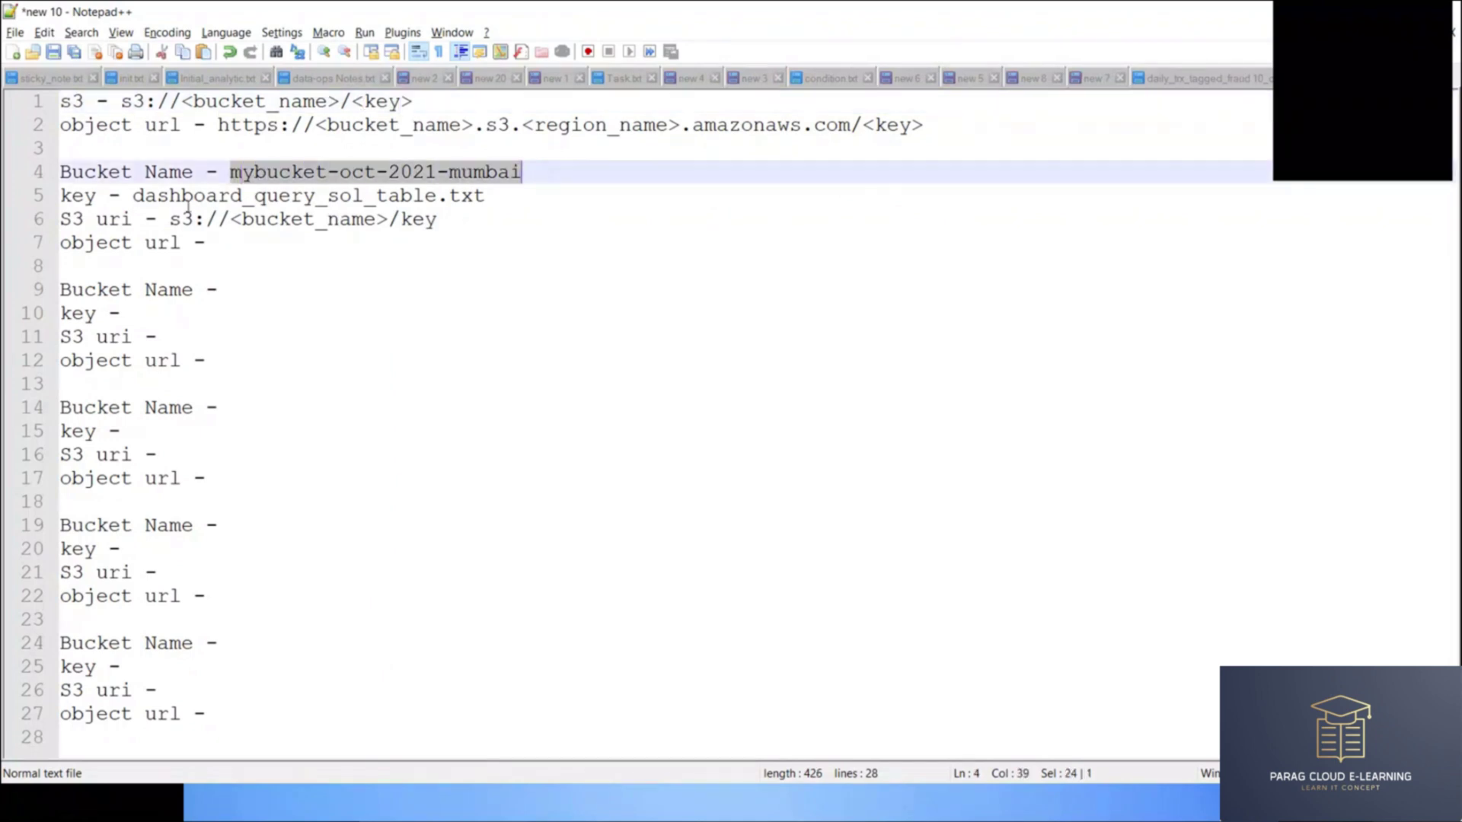
{"action": "left_click_drag", "start_coordinate": [230, 220], "coordinate": [388, 236]}
{"action": "key", "text": "ctrl+v"}
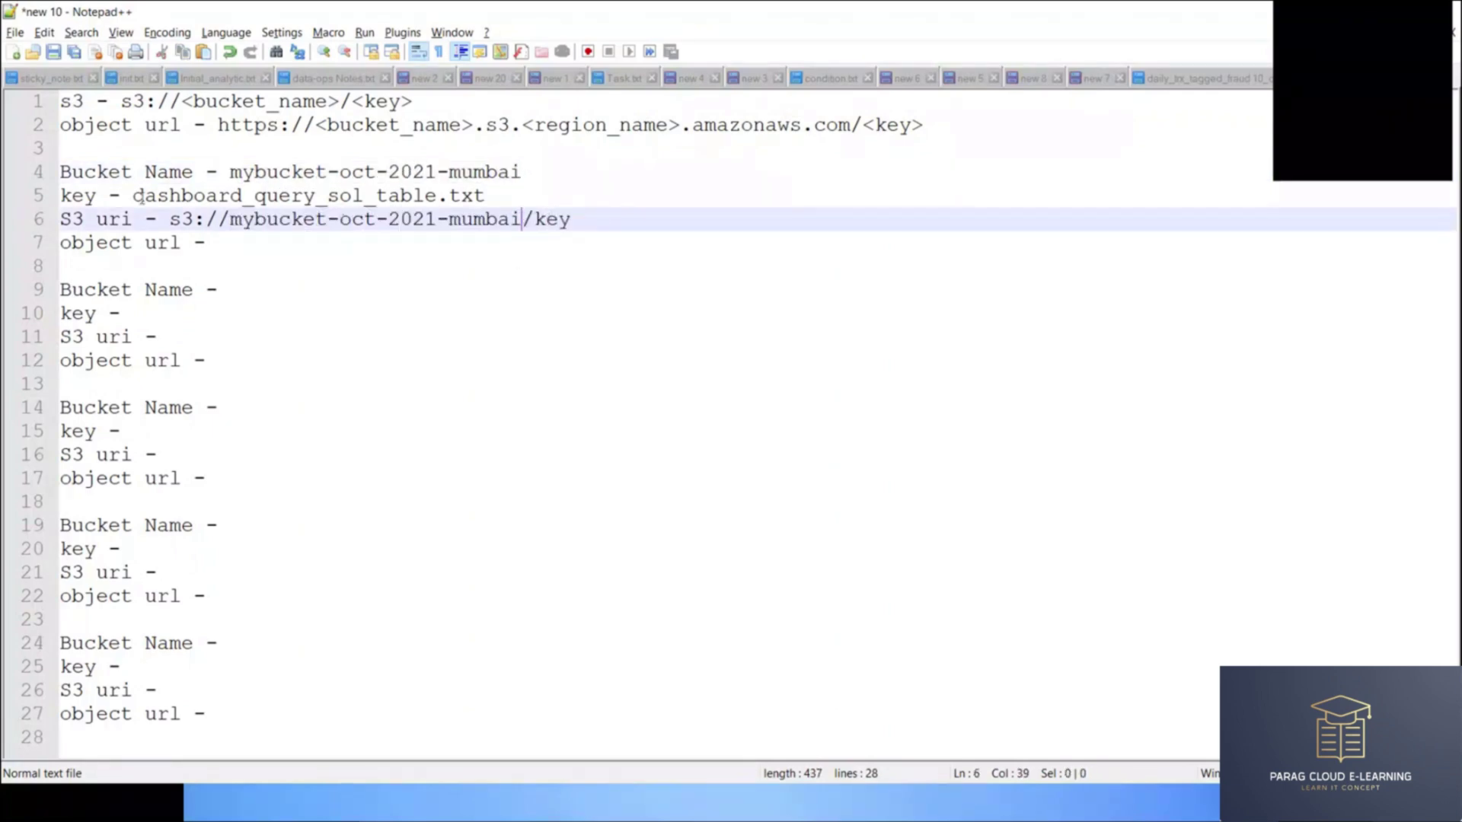
{"action": "left_click_drag", "start_coordinate": [133, 196], "coordinate": [487, 198]}
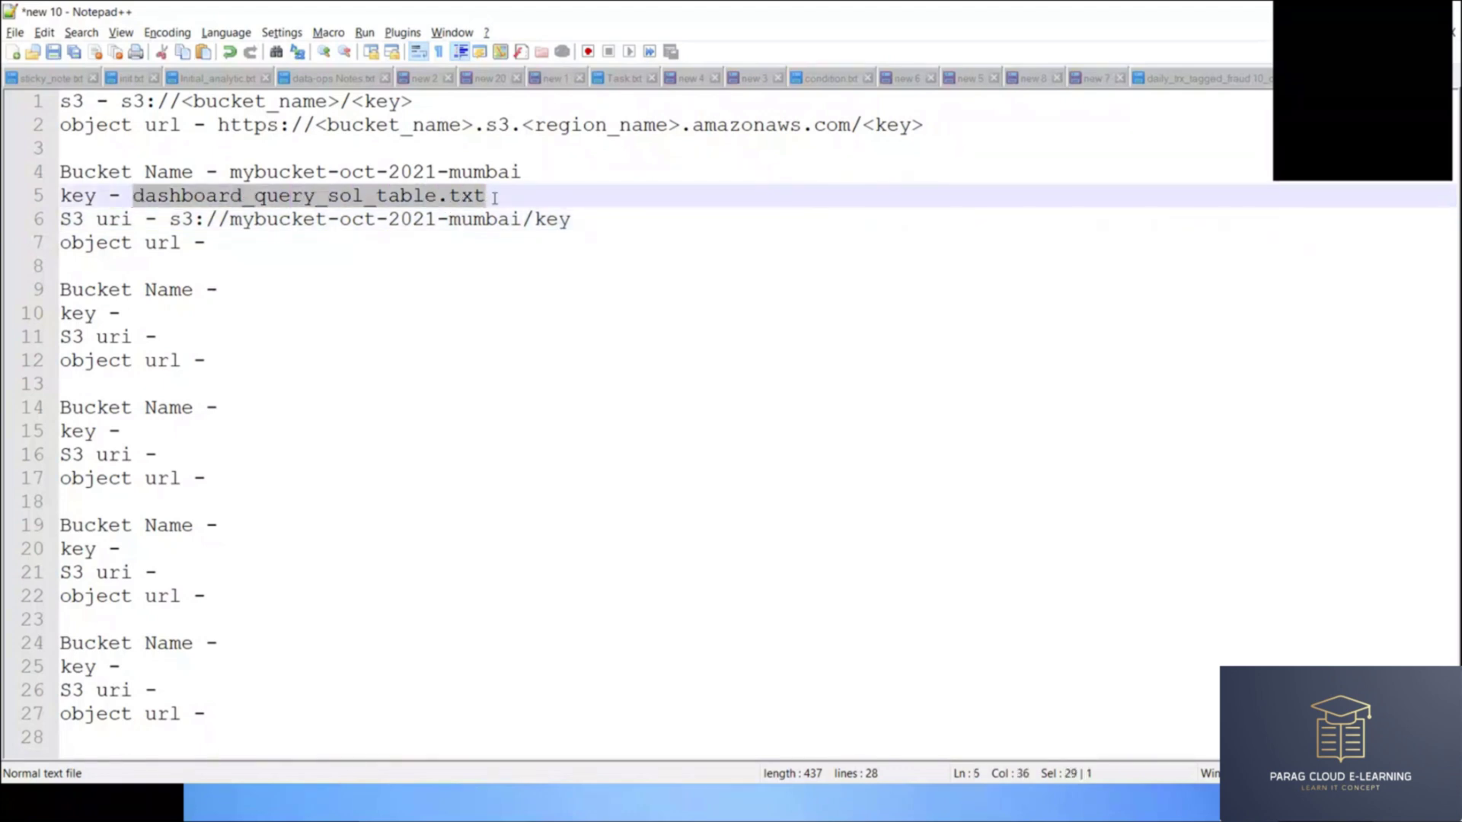
{"action": "key", "text": "ctrl+c"}
{"action": "double_click", "coordinate": [552, 219]}
{"action": "key", "text": "ctrl+v"}
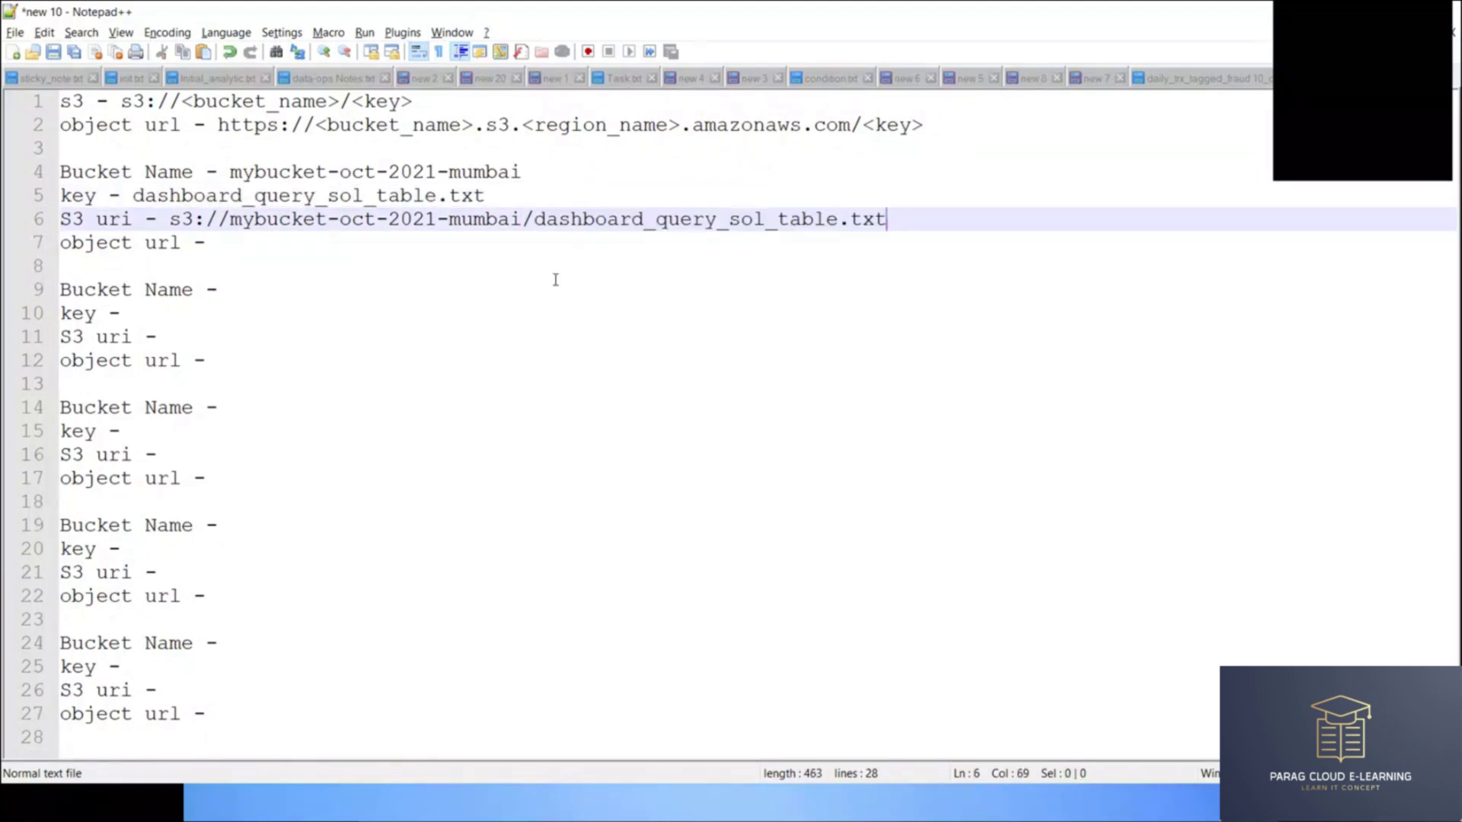
{"action": "left_click_drag", "start_coordinate": [170, 220], "coordinate": [908, 215]}
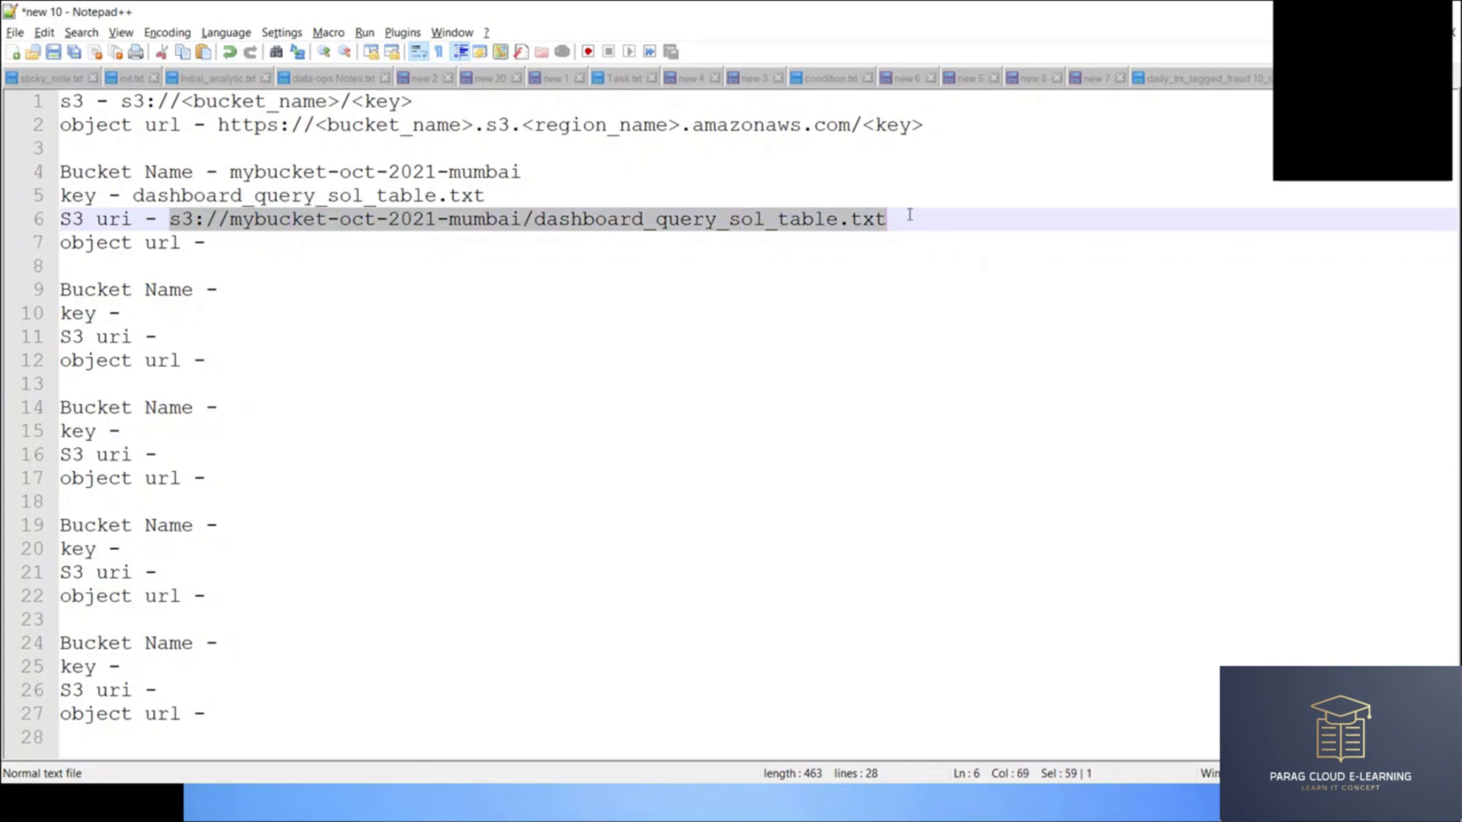
Step: Copy the object's S3 URI from the S3 console onto a new line below the first block's S3 uri, aligned for comparison
{"action": "key", "text": "alt+Tab"}
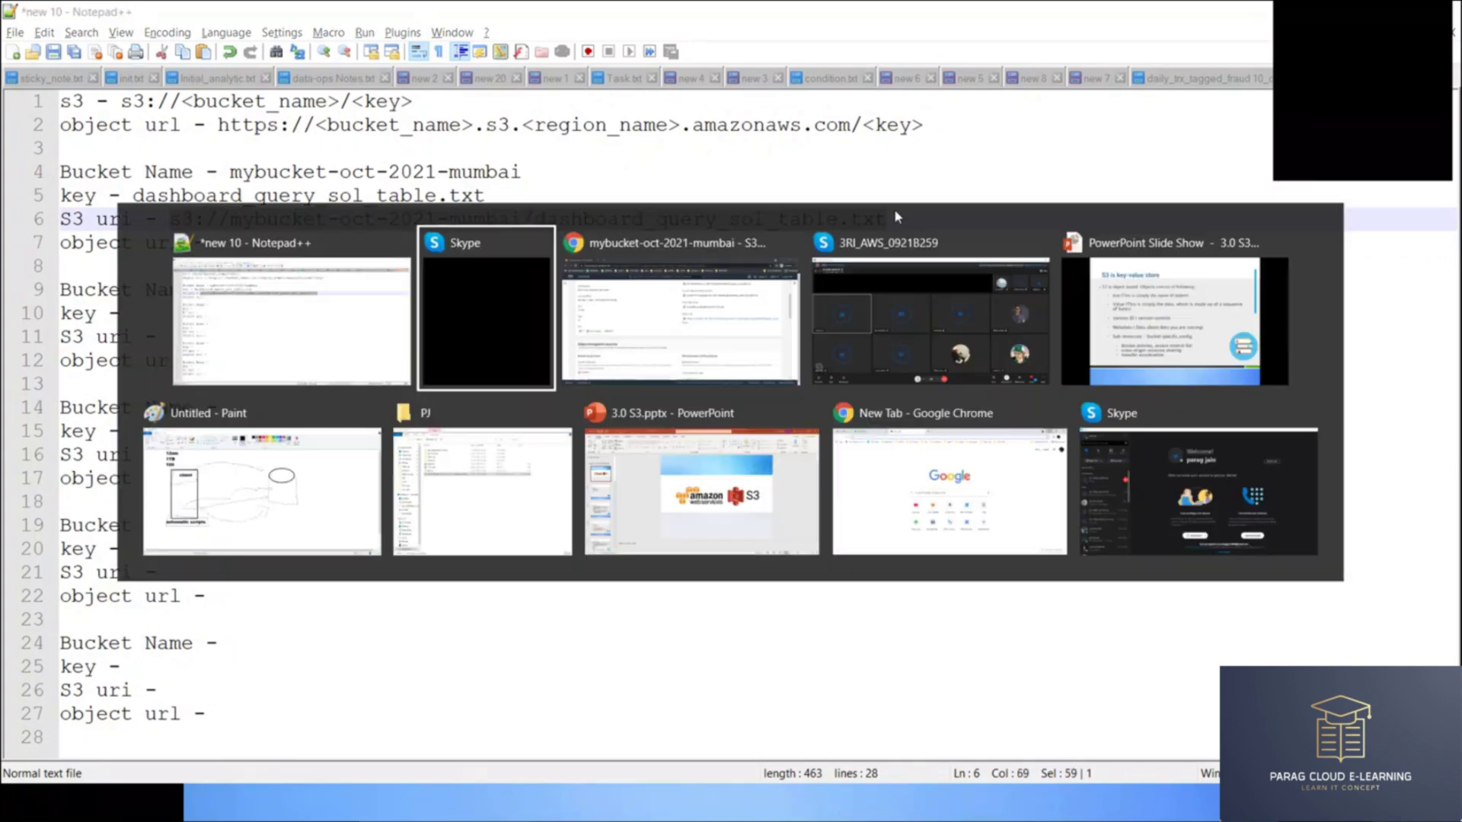
{"action": "key", "text": "alt+Tab"}
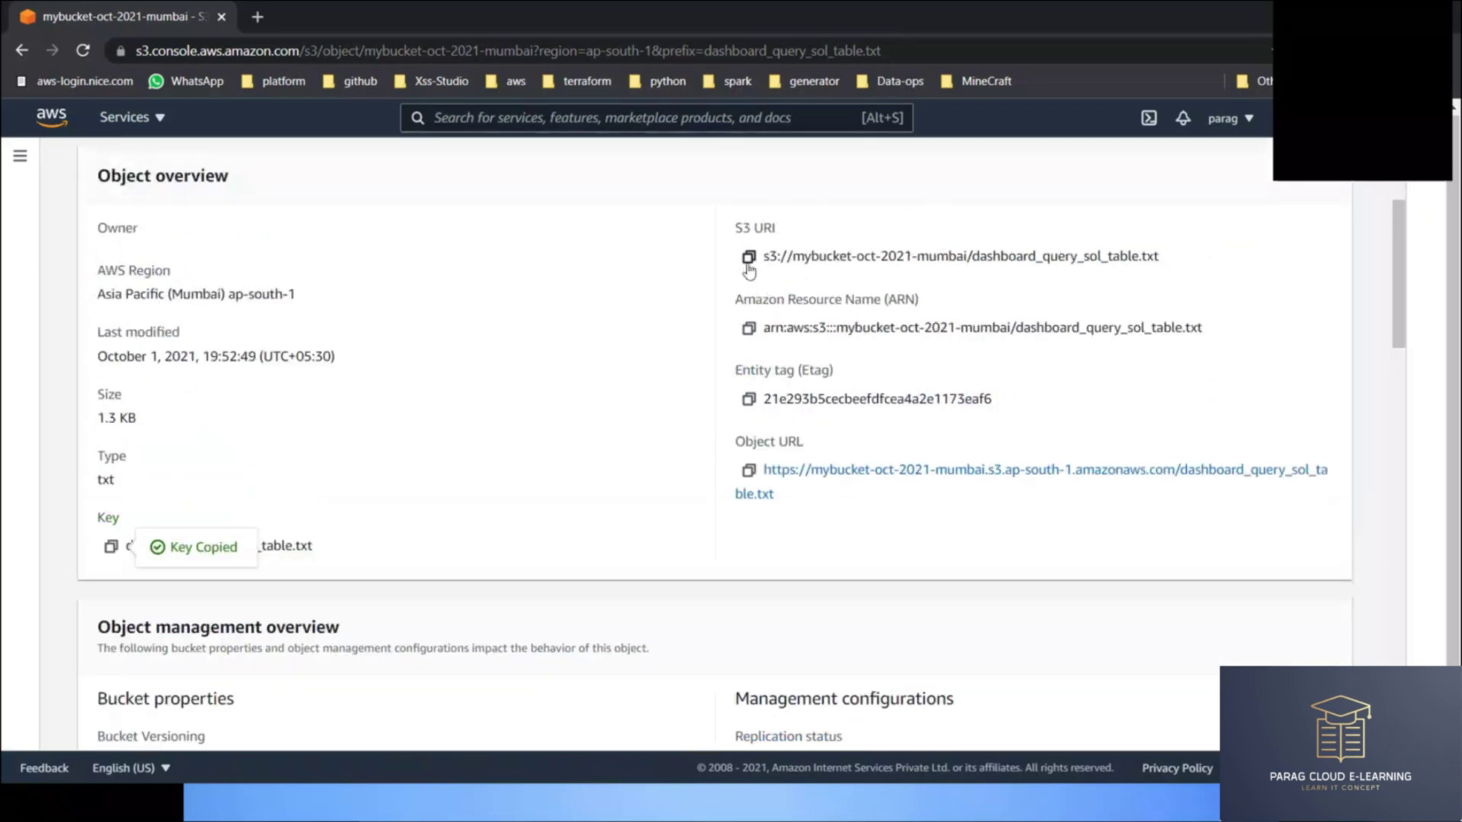
{"action": "left_click", "coordinate": [748, 263]}
{"action": "key", "text": "alt+Tab"}
{"action": "left_click", "coordinate": [890, 219]}
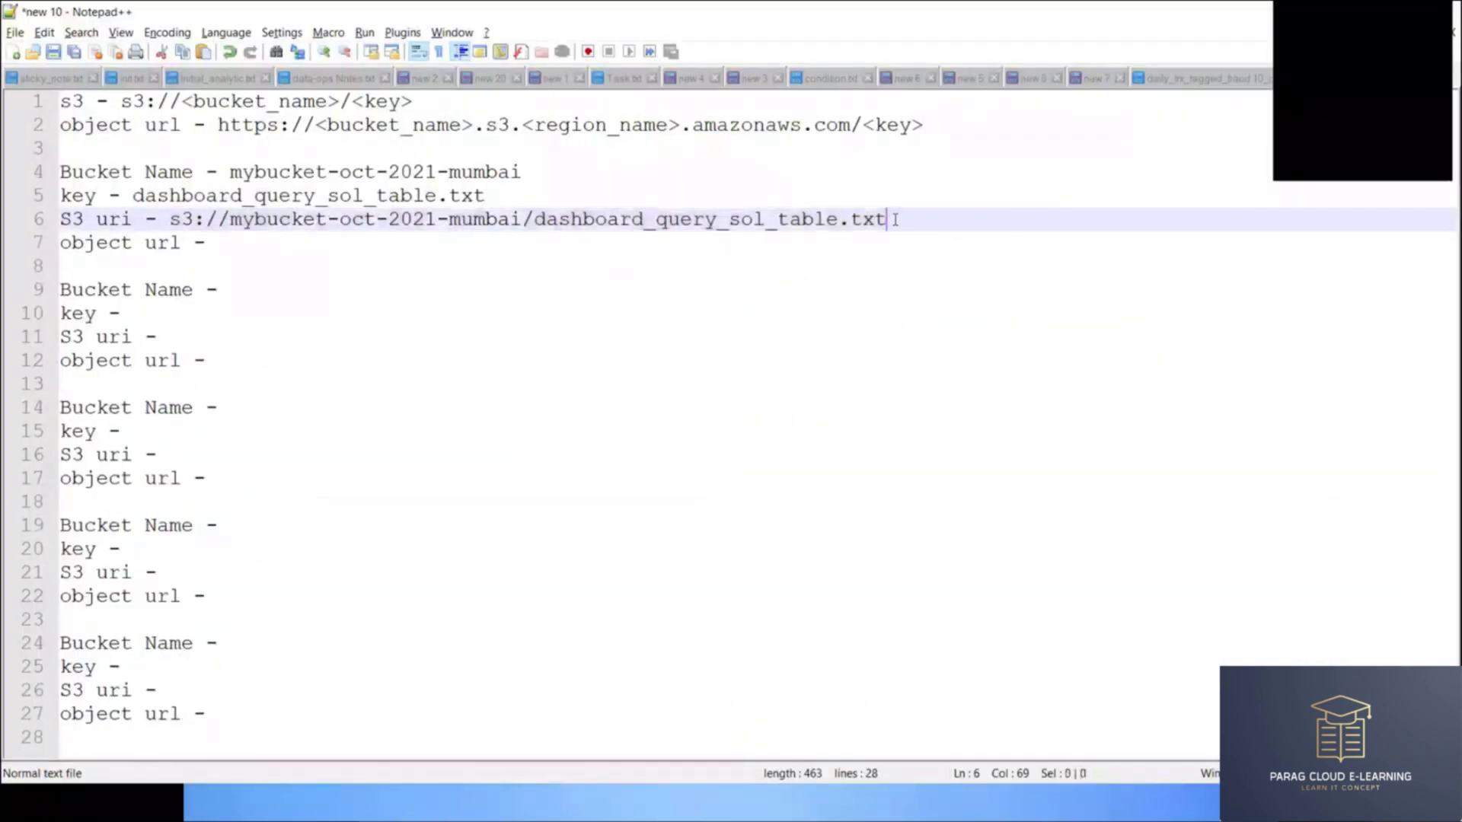
{"action": "key", "text": "Return"}
{"action": "key", "text": "ctrl+v"}
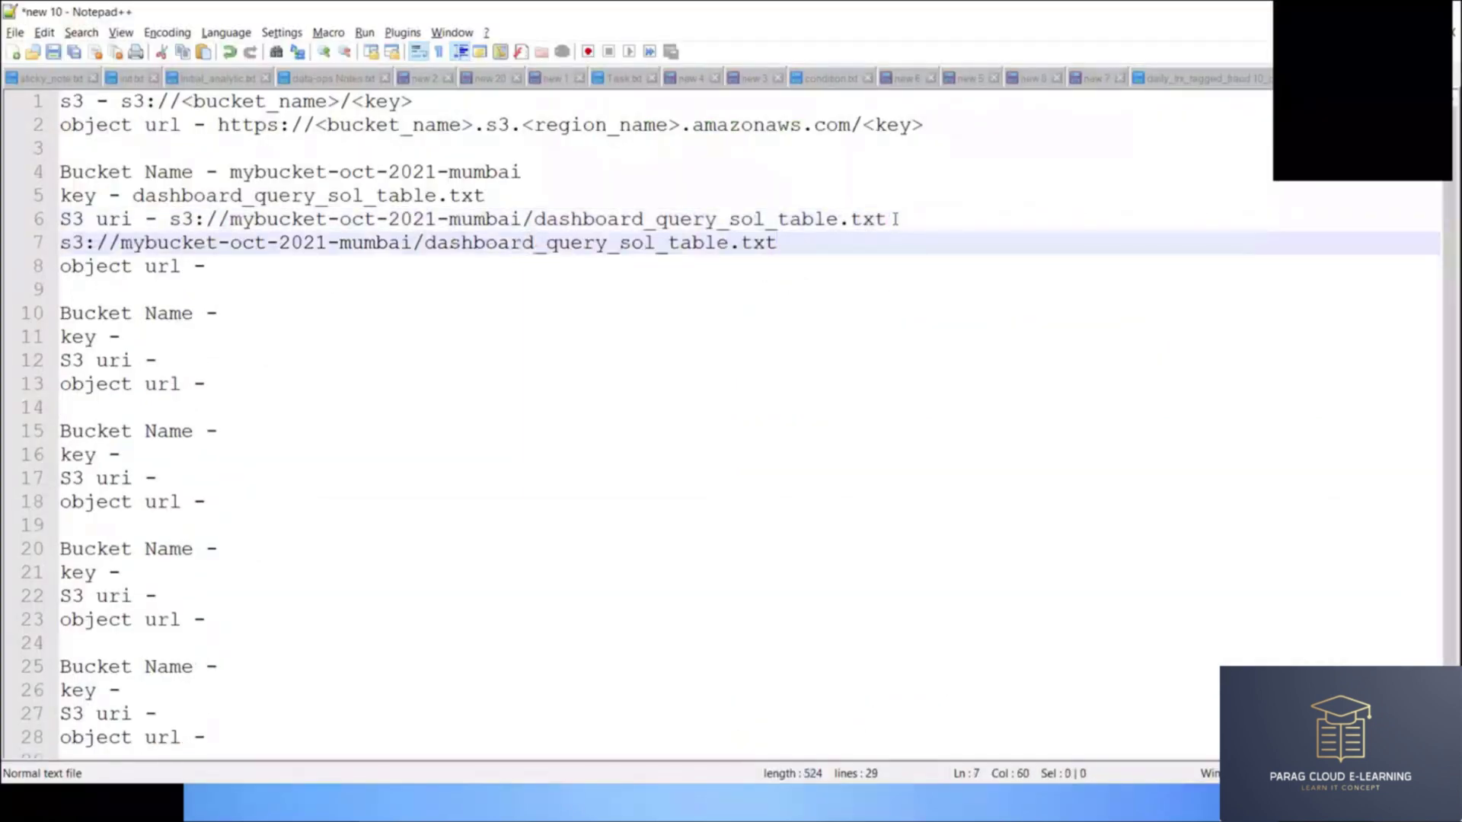
{"action": "key", "text": "Home"}
{"action": "key", "text": "Tab"}
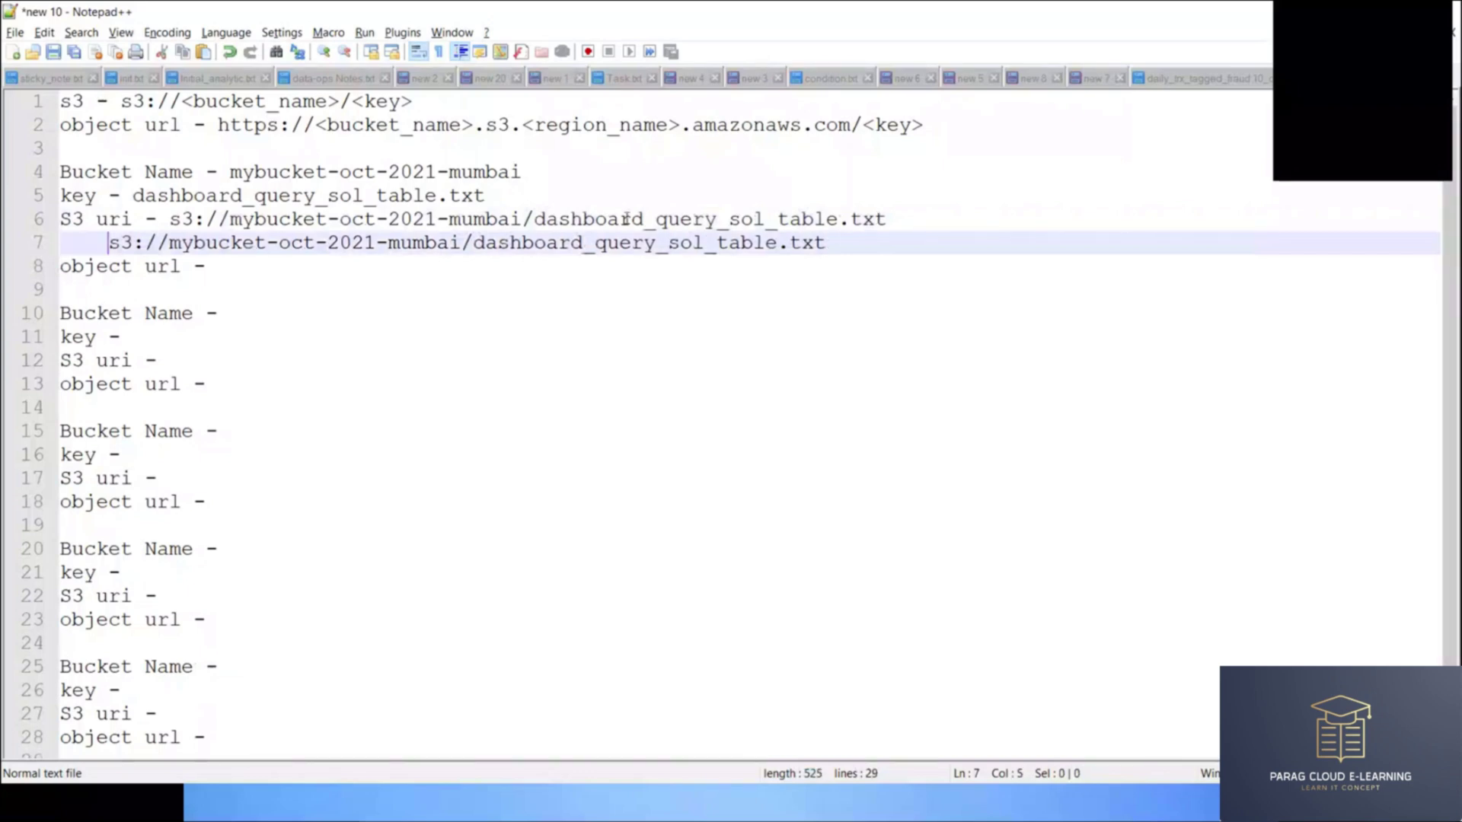
{"action": "key", "text": "Tab"}
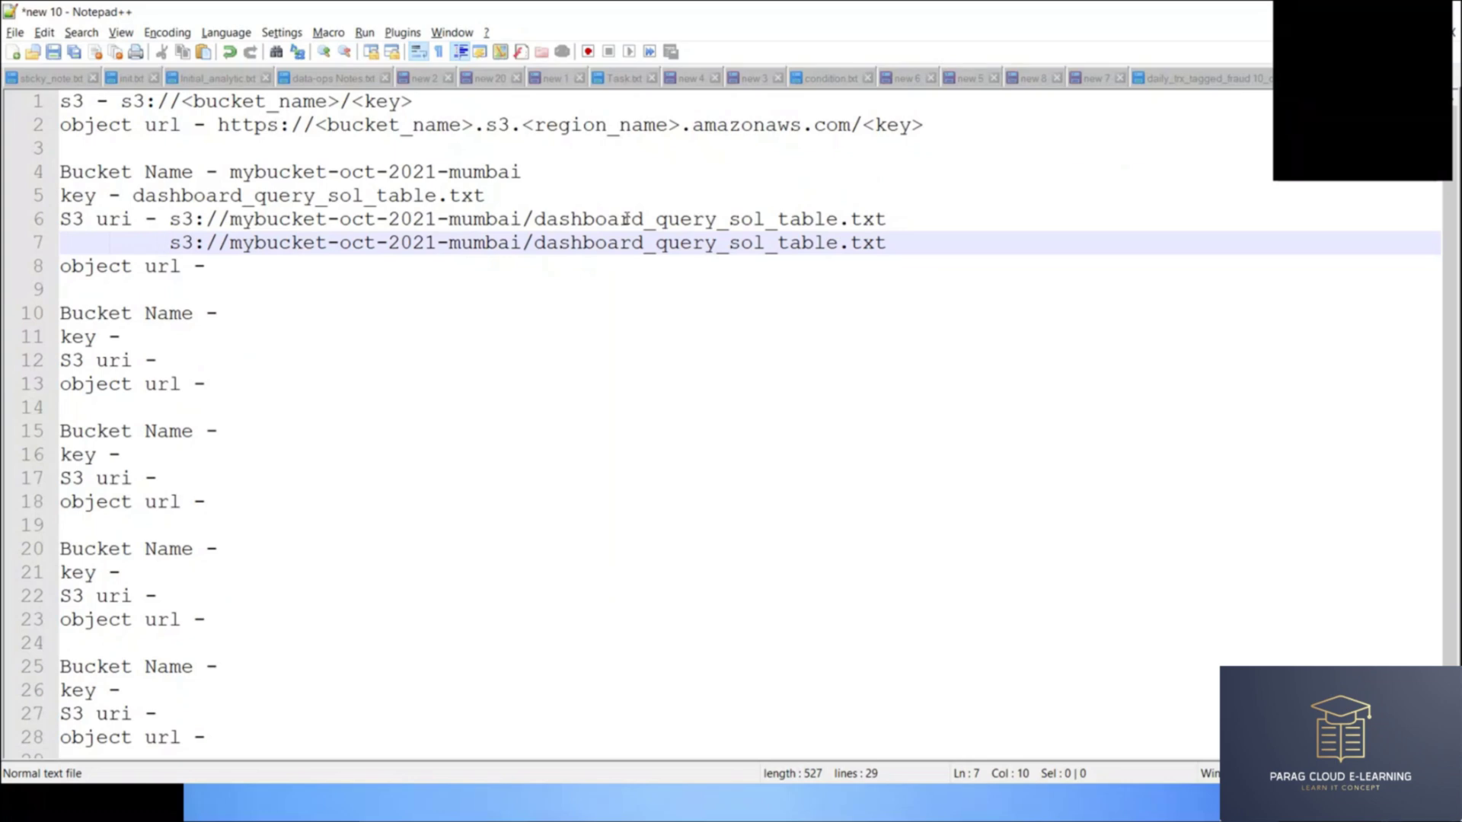
Step: Delete the comparison copy of the S3 URI and its line below the first block's S3 uri
{"action": "key", "text": "shift+End"}
{"action": "key", "text": "BackSpace"}
{"action": "key", "text": "BackSpace"}
{"action": "key", "text": "BackSpace"}
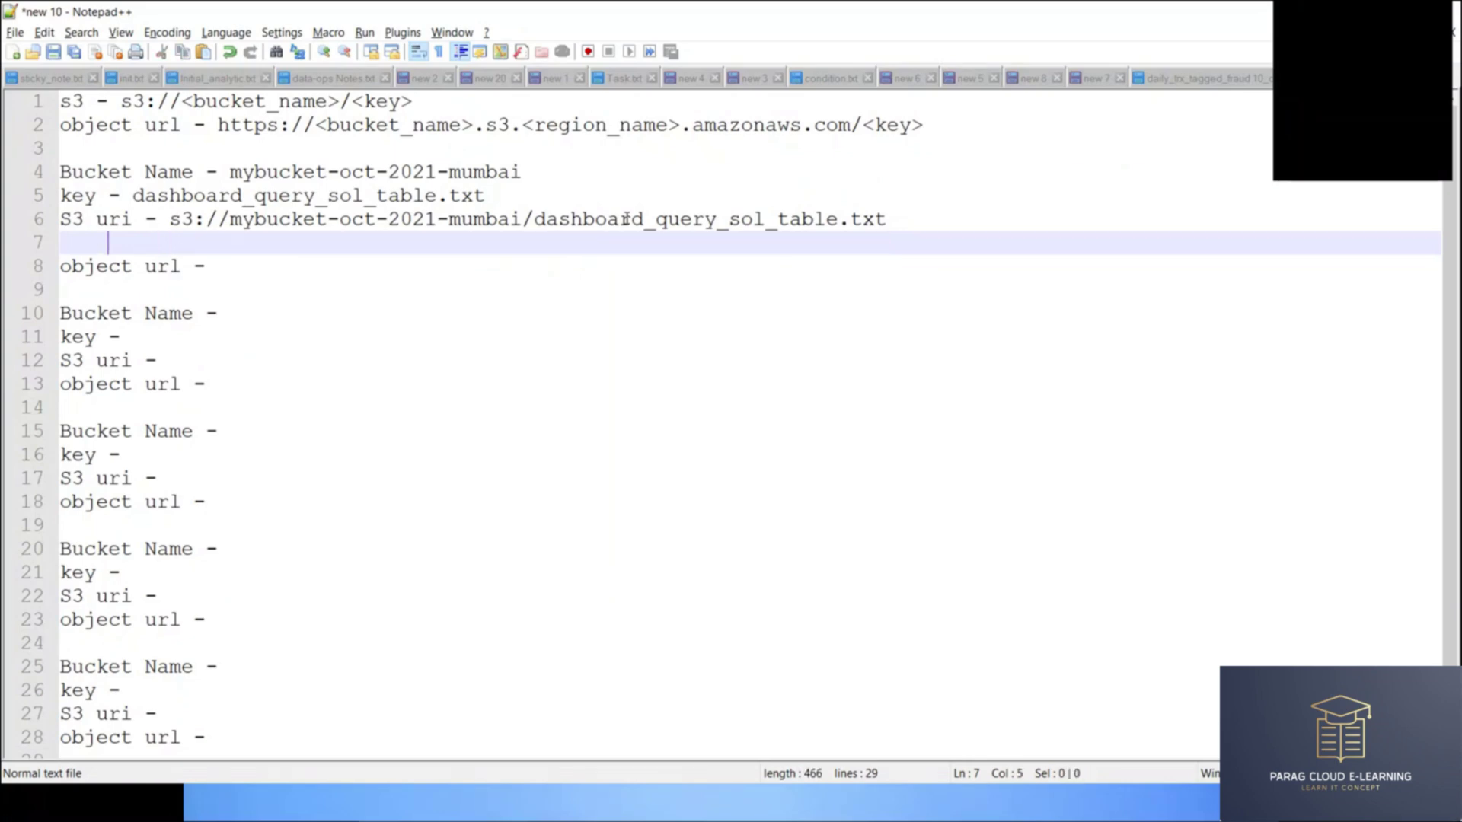
{"action": "key", "text": "BackSpace"}
{"action": "key", "text": "BackSpace"}
Step: Copy the object url pattern into the first block's object url line with mybucket-oct-2021-mumbai as the bucket name
{"action": "key", "text": "Down"}
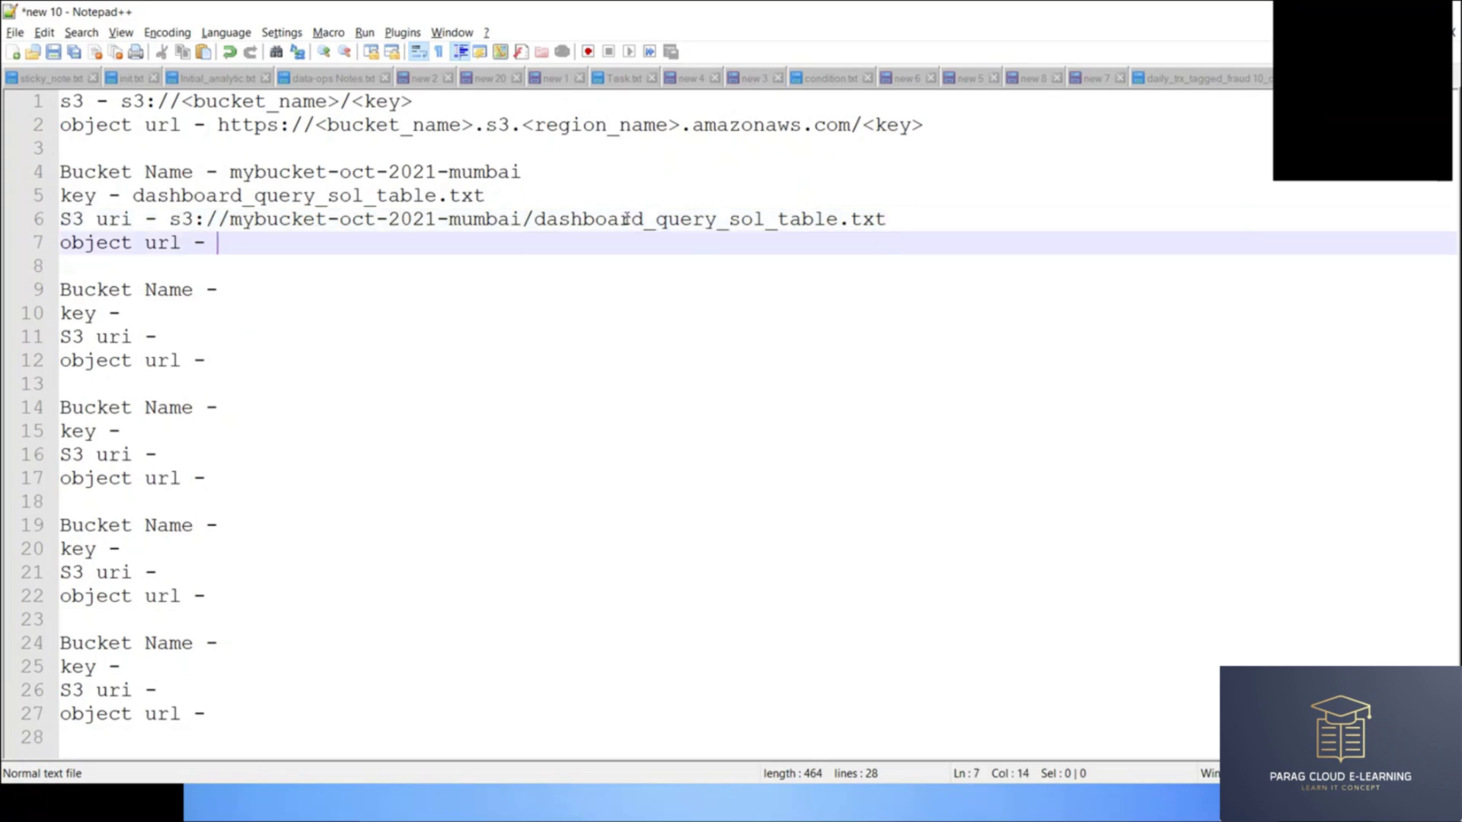
{"action": "left_click_drag", "start_coordinate": [218, 125], "coordinate": [1123, 126]}
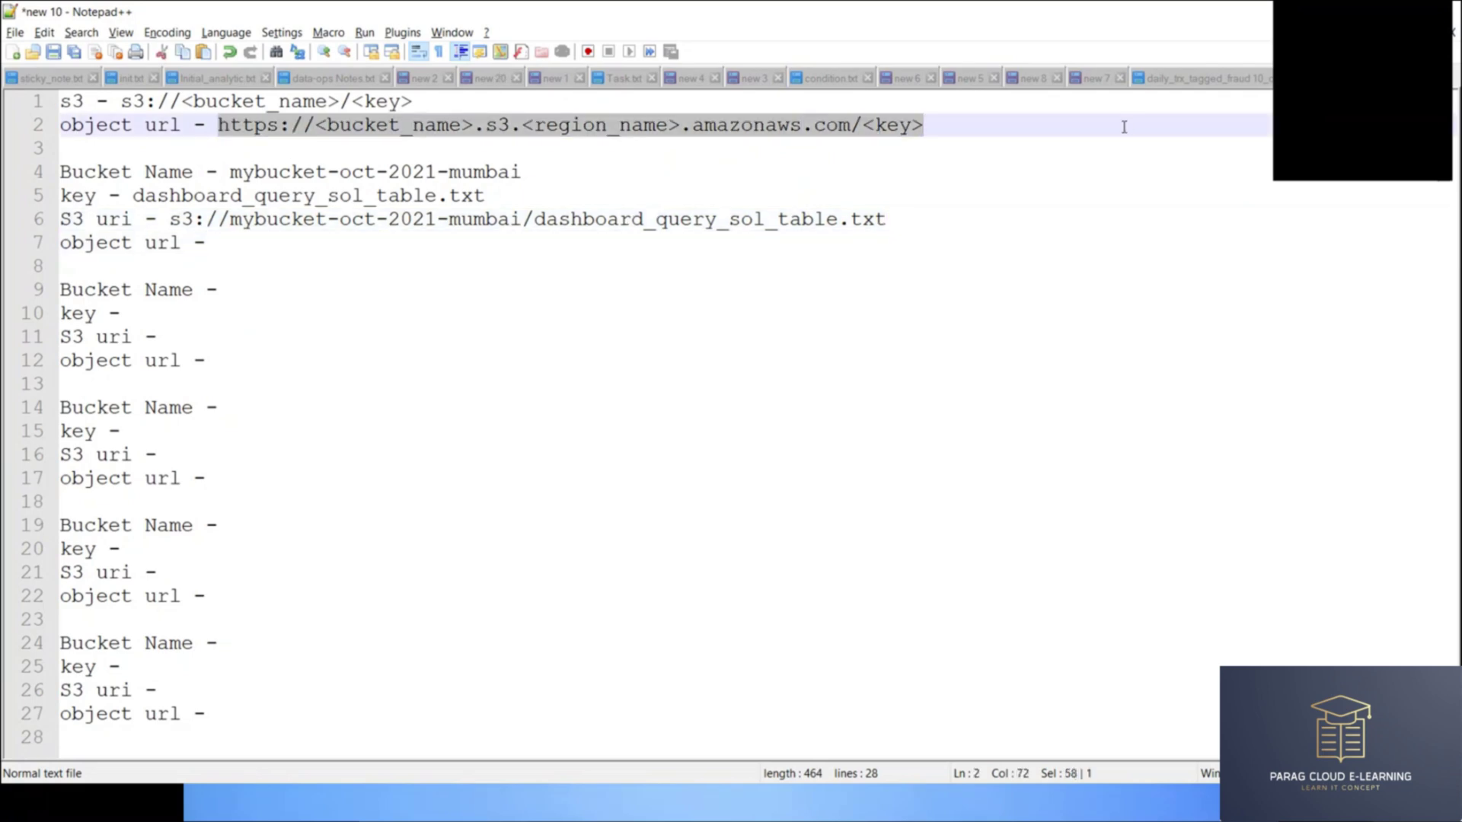
{"action": "key", "text": "ctrl+c"}
{"action": "left_click", "coordinate": [440, 241]}
{"action": "key", "text": "ctrl+v"}
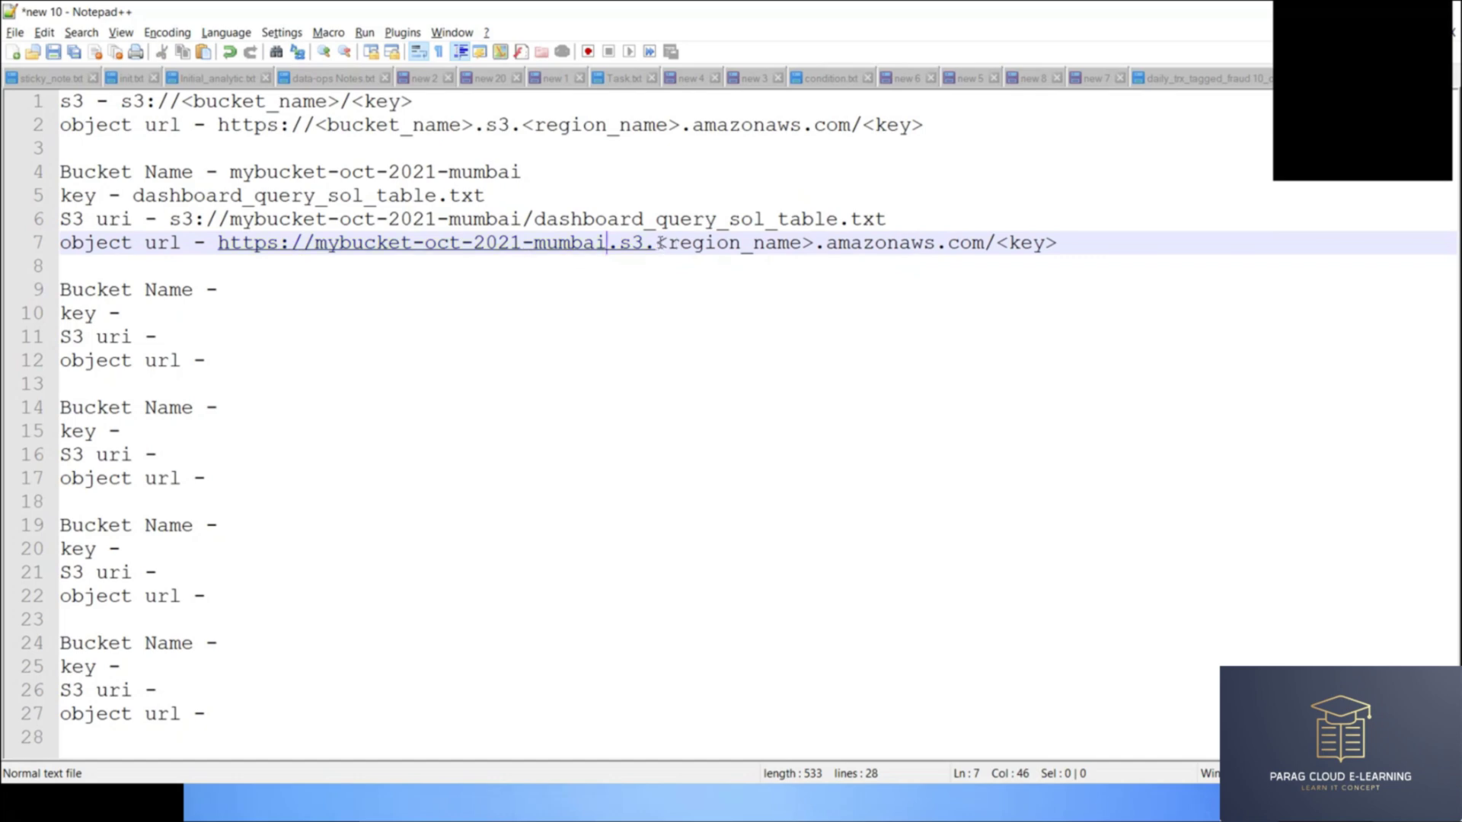
Step: Replace the <region_name> placeholder in the first block's object url with ap-south-1 from the object's AWS Region in the S3 console
{"action": "left_click_drag", "start_coordinate": [659, 243], "coordinate": [817, 240]}
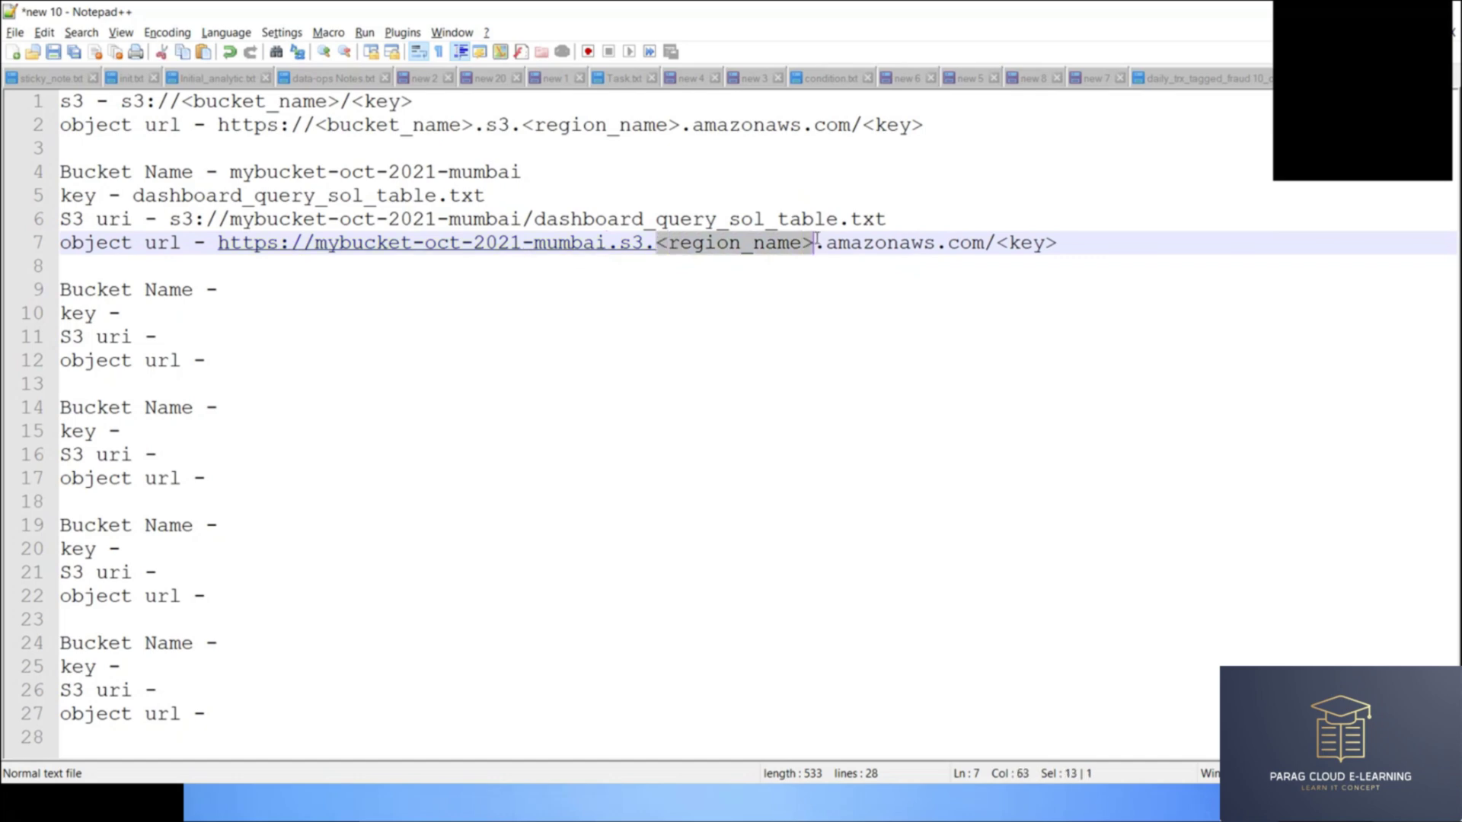
{"action": "key", "text": "alt+Tab"}
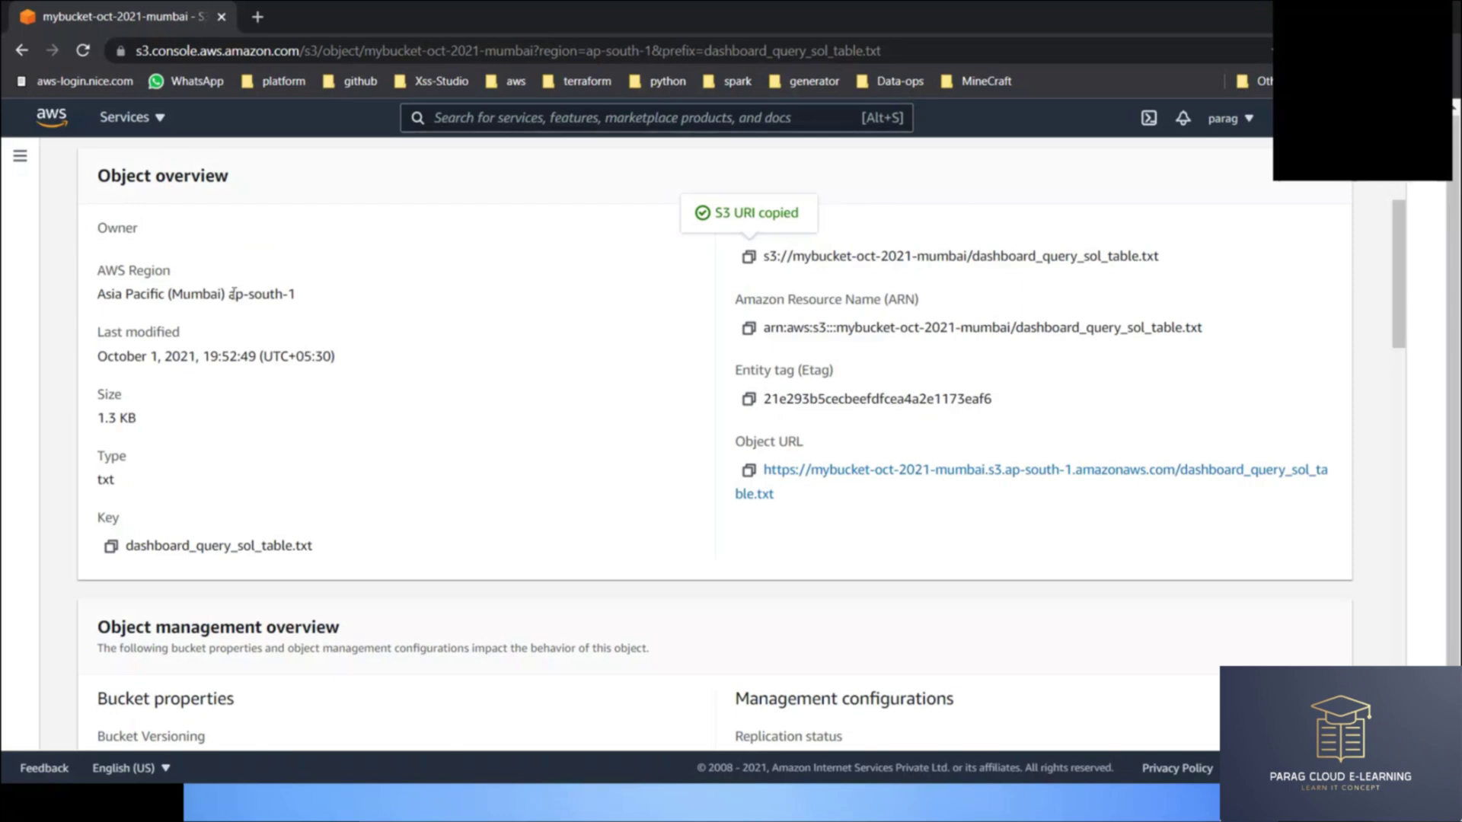
{"action": "left_click_drag", "start_coordinate": [230, 295], "coordinate": [322, 300]}
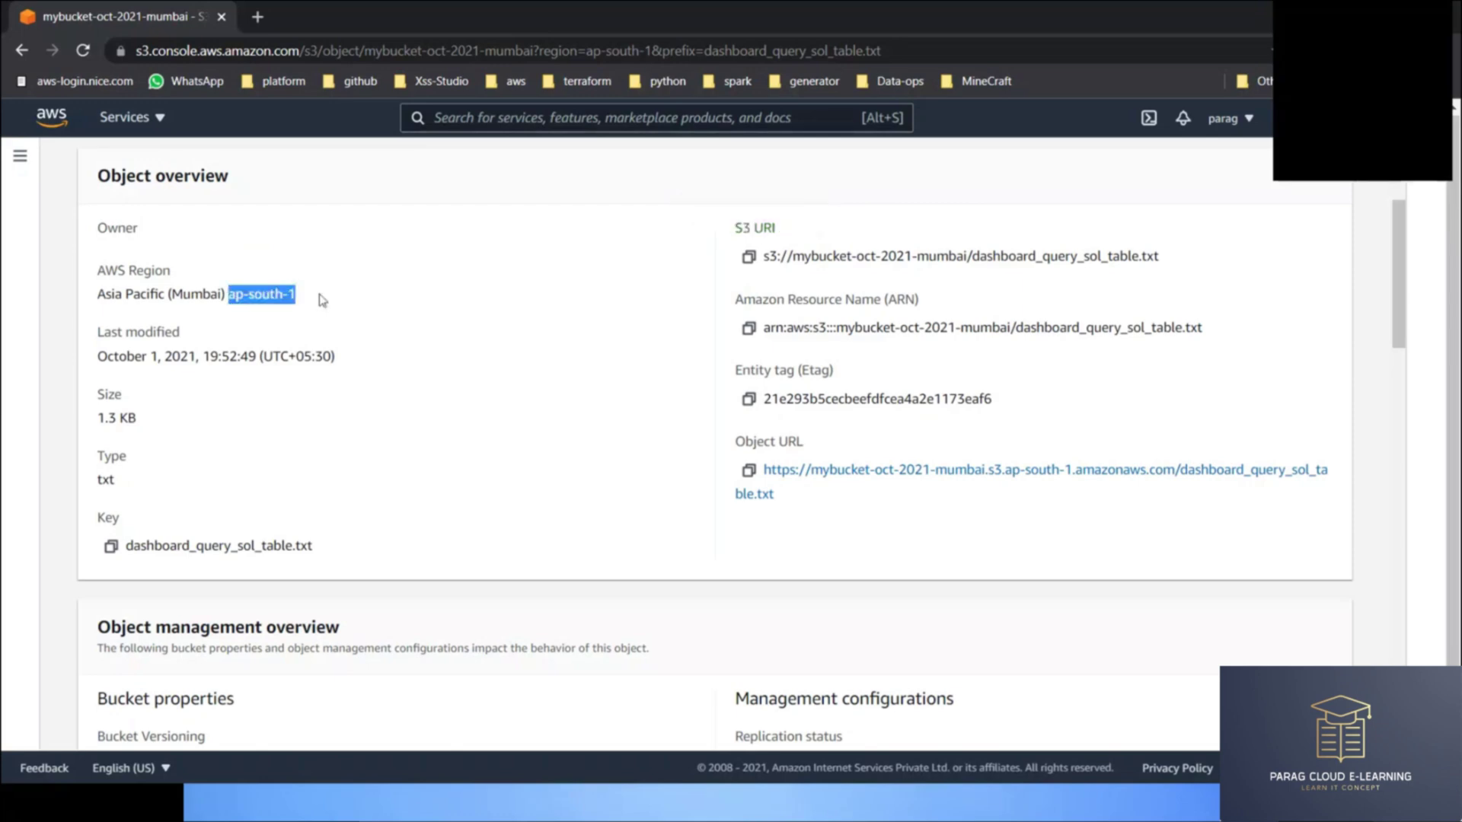
{"action": "key", "text": "alt+Tab"}
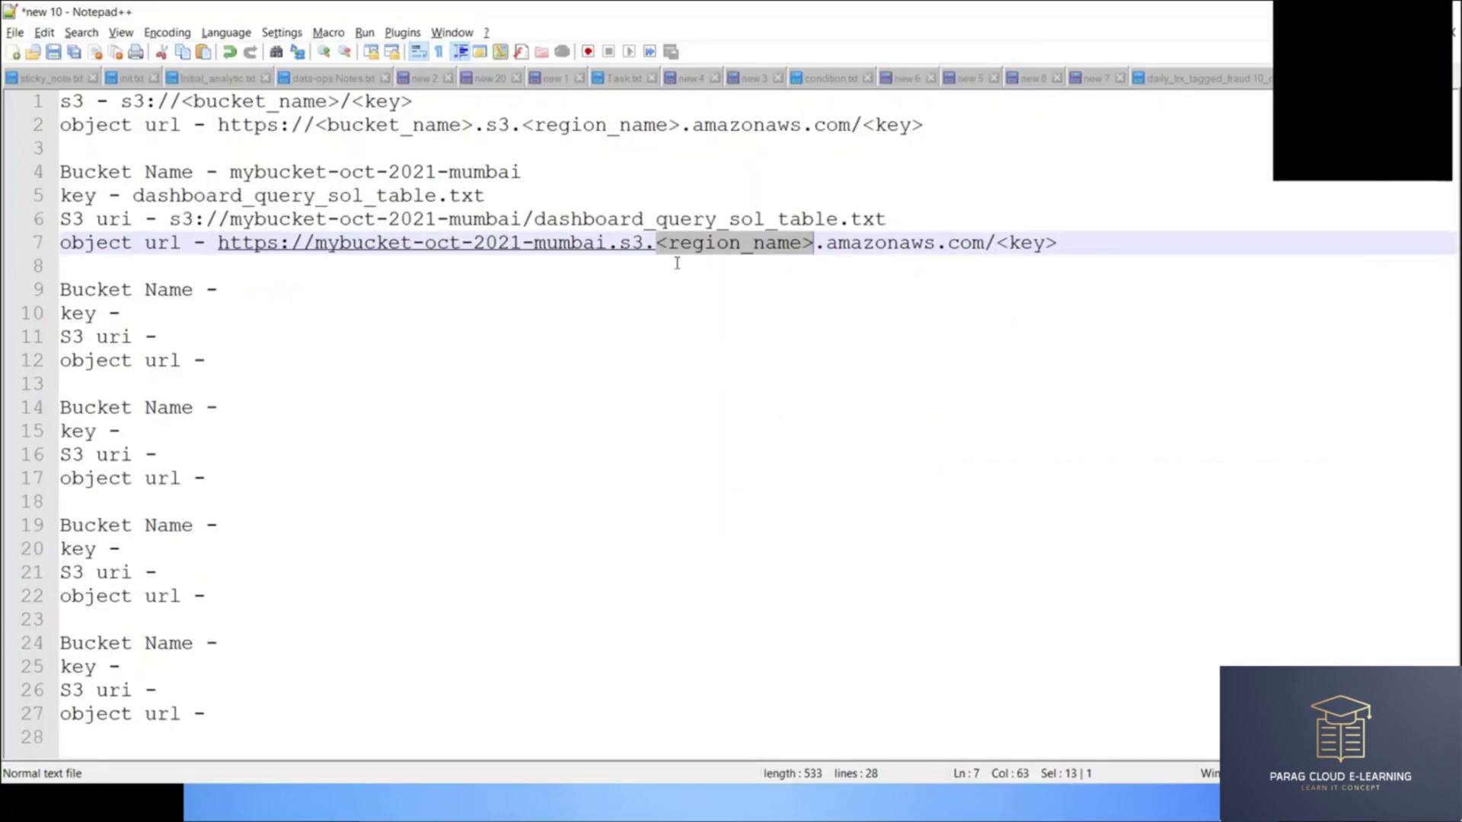
{"action": "key", "text": "ctrl+v"}
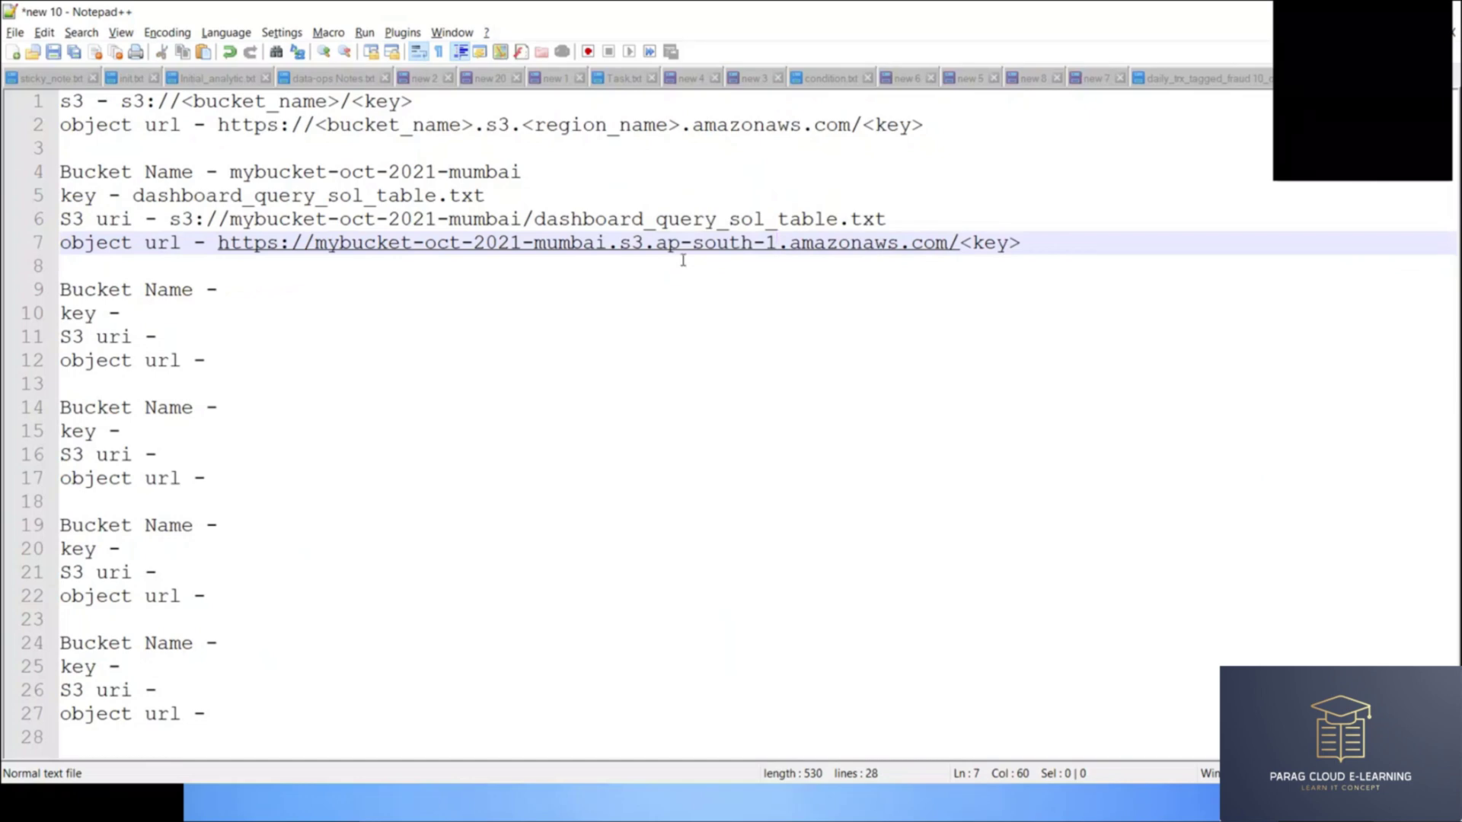
Step: Replace the <key> placeholder in the first block's object url with dashboard_query_sol_table.txt from its key line
{"action": "left_click_drag", "start_coordinate": [959, 242], "coordinate": [1046, 241]}
{"action": "left_click_drag", "start_coordinate": [133, 196], "coordinate": [509, 199]}
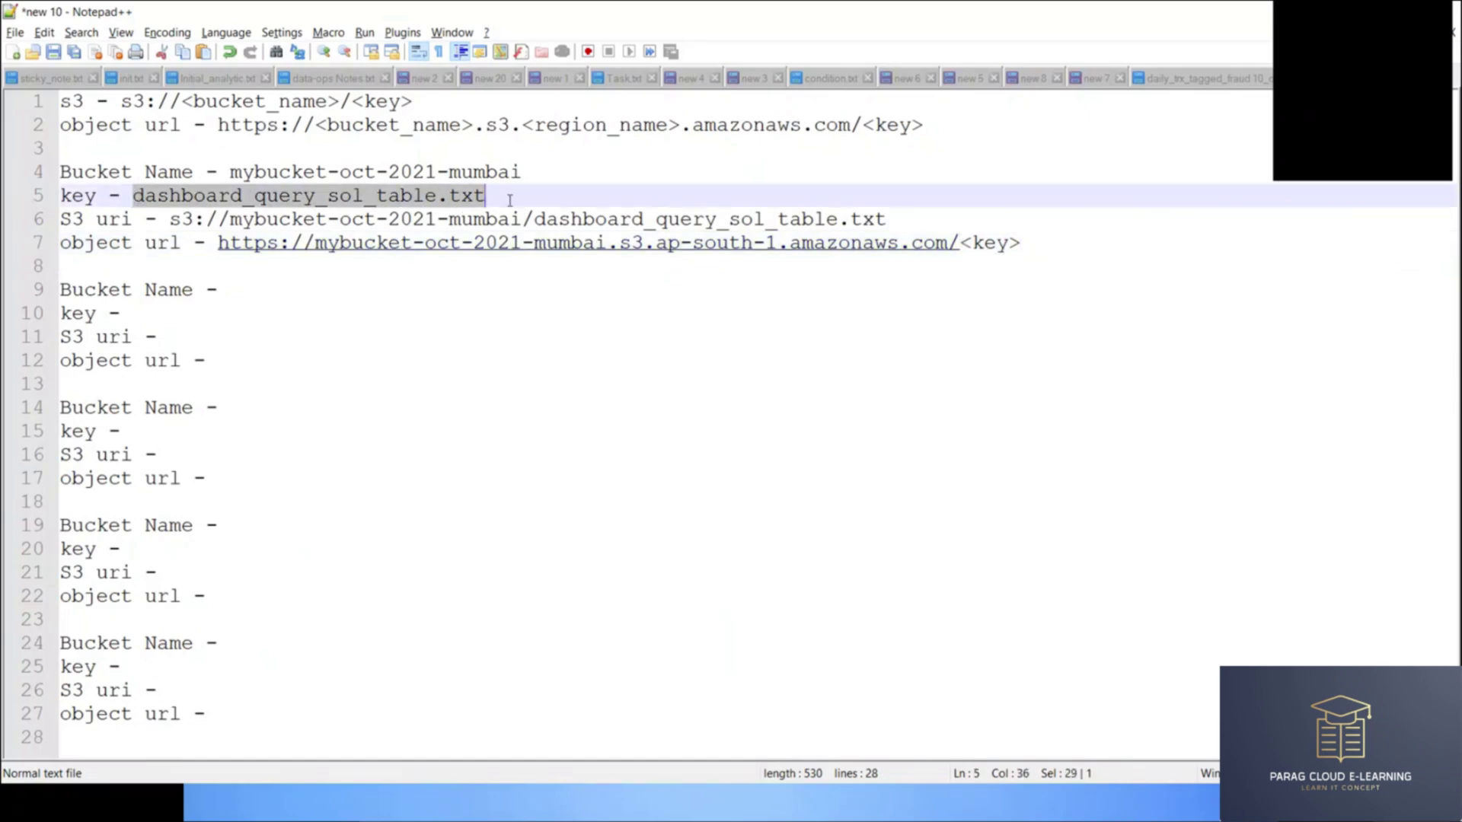
{"action": "key", "text": "ctrl+c"}
{"action": "left_click_drag", "start_coordinate": [1044, 243], "coordinate": [961, 243]}
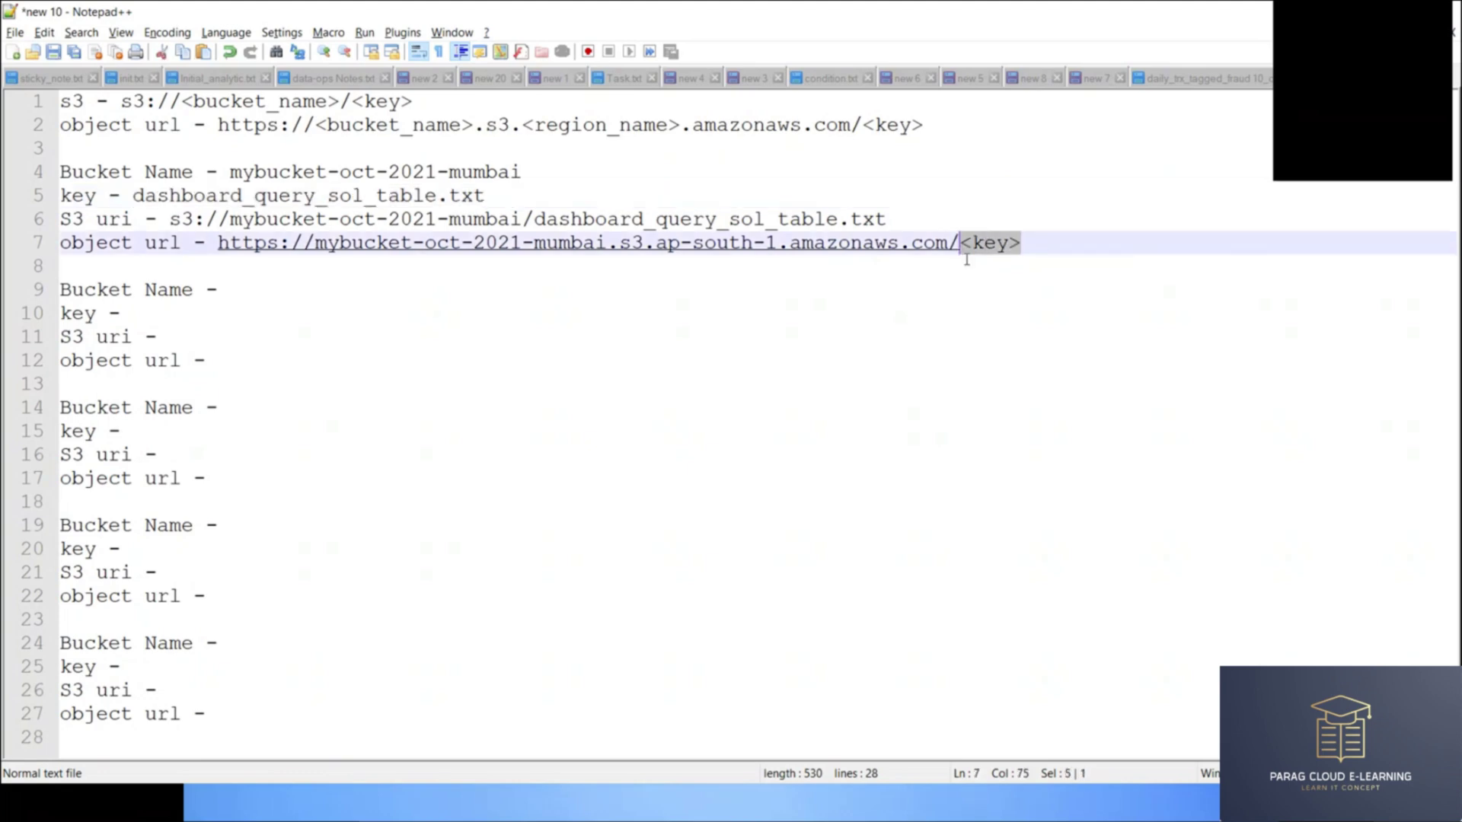
{"action": "key", "text": "ctrl+v"}
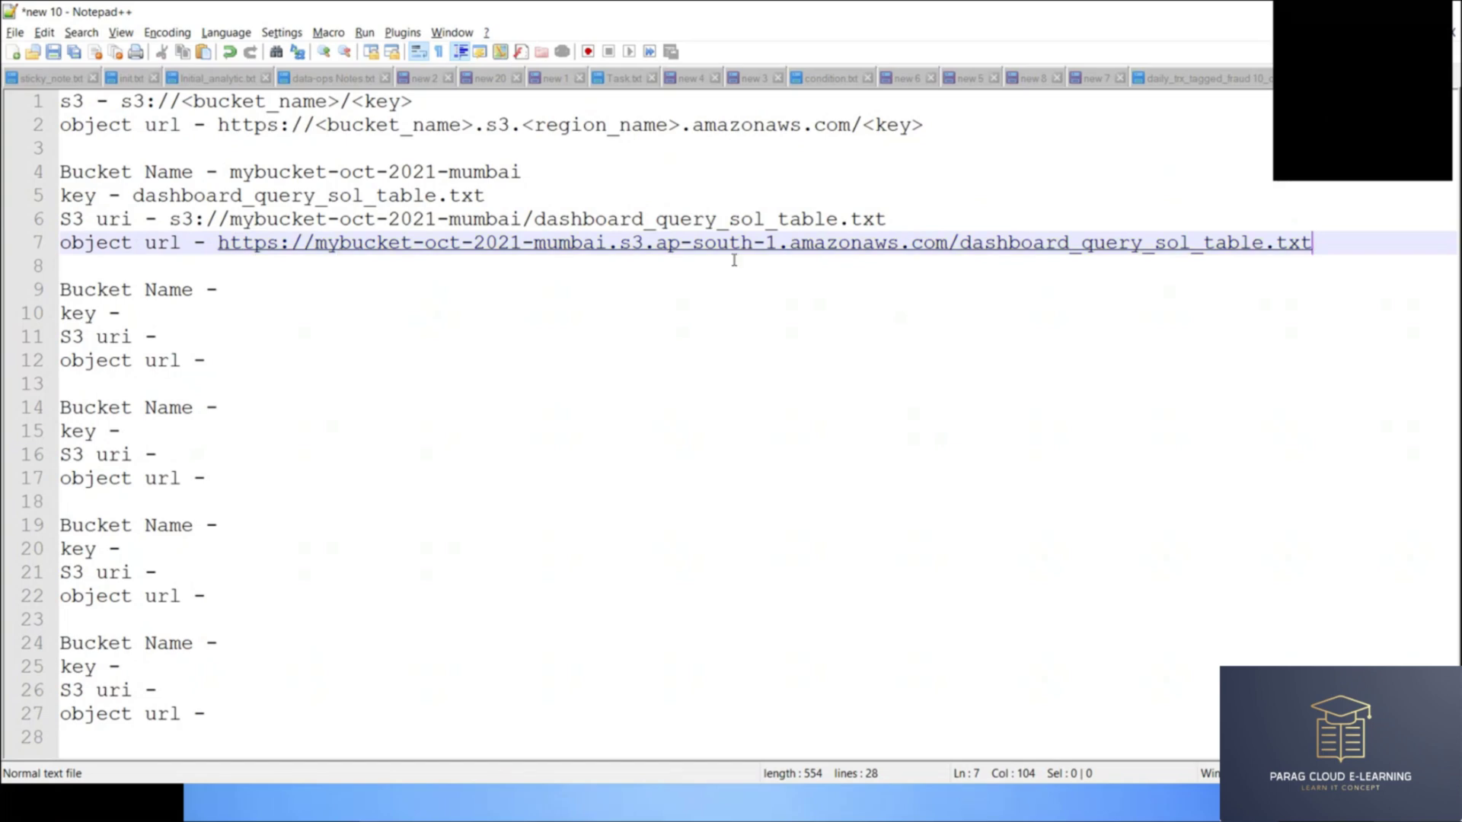
Step: Copy the Object URL from the S3 console to the line below the first block's object url, aligned for comparison
{"action": "key", "text": "alt+Tab"}
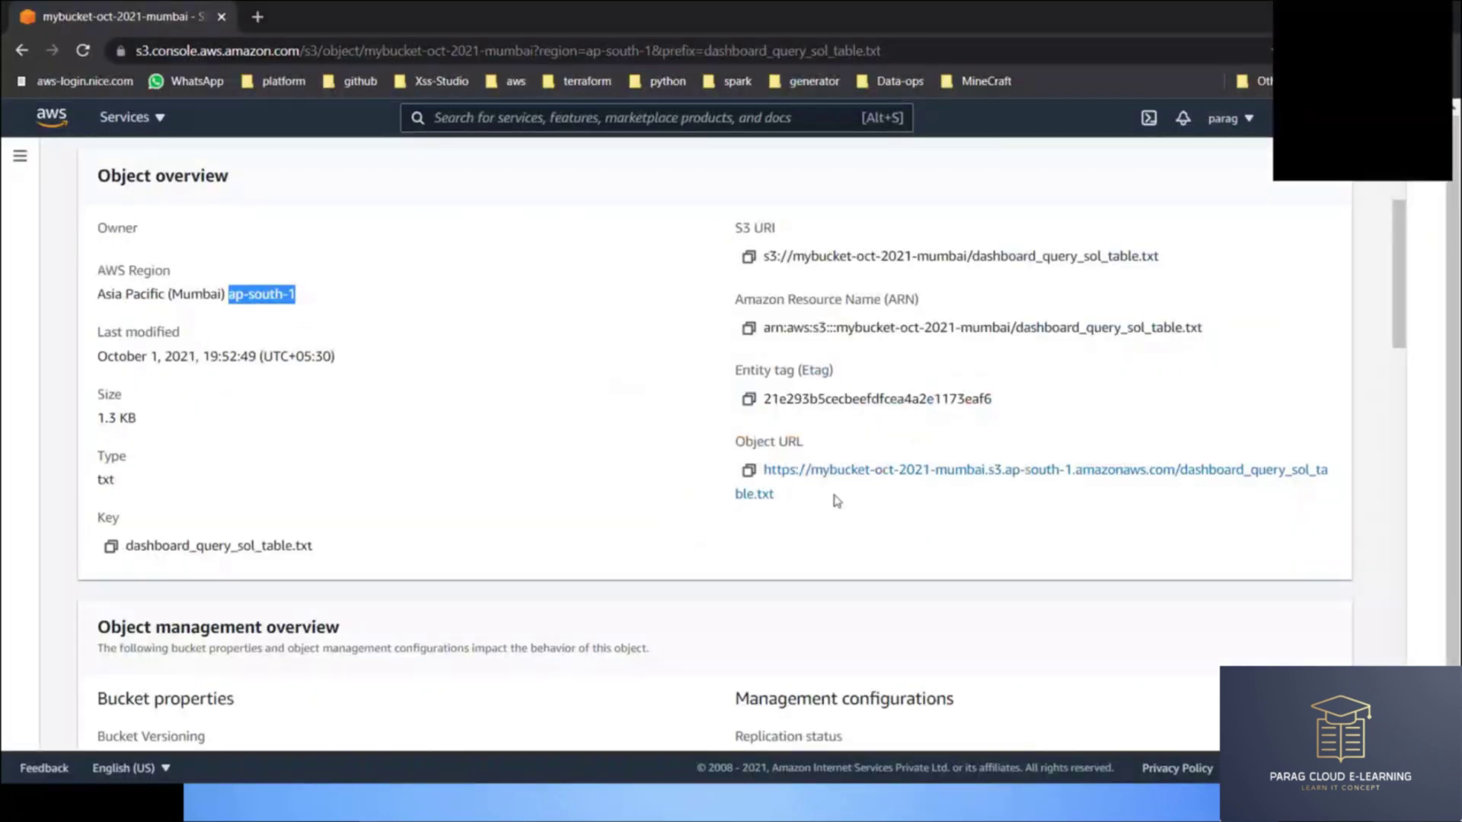
{"action": "left_click", "coordinate": [748, 470]}
{"action": "key", "text": "alt+Tab"}
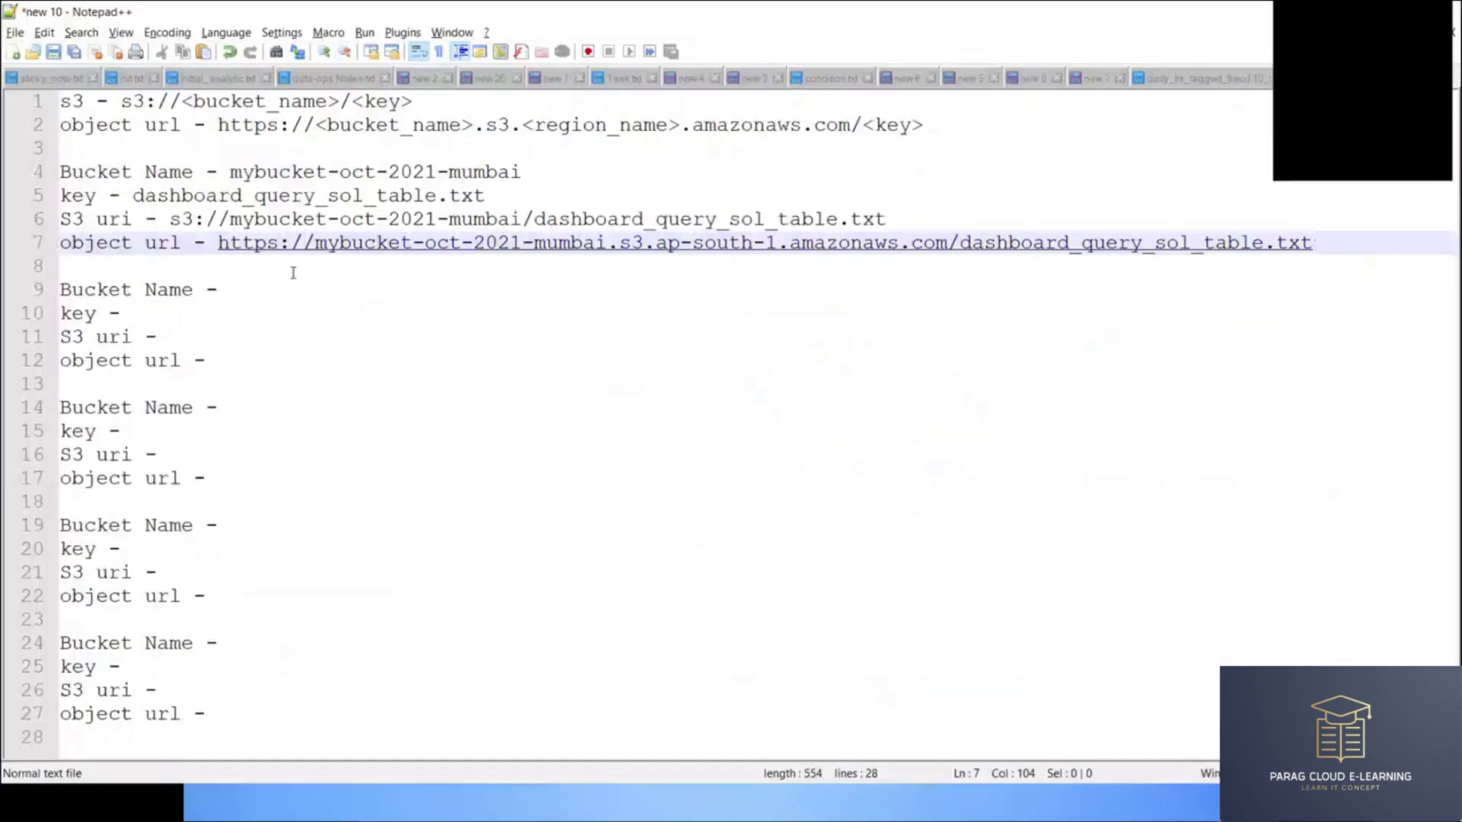
{"action": "left_click", "coordinate": [294, 266]}
{"action": "key", "text": "ctrl+v"}
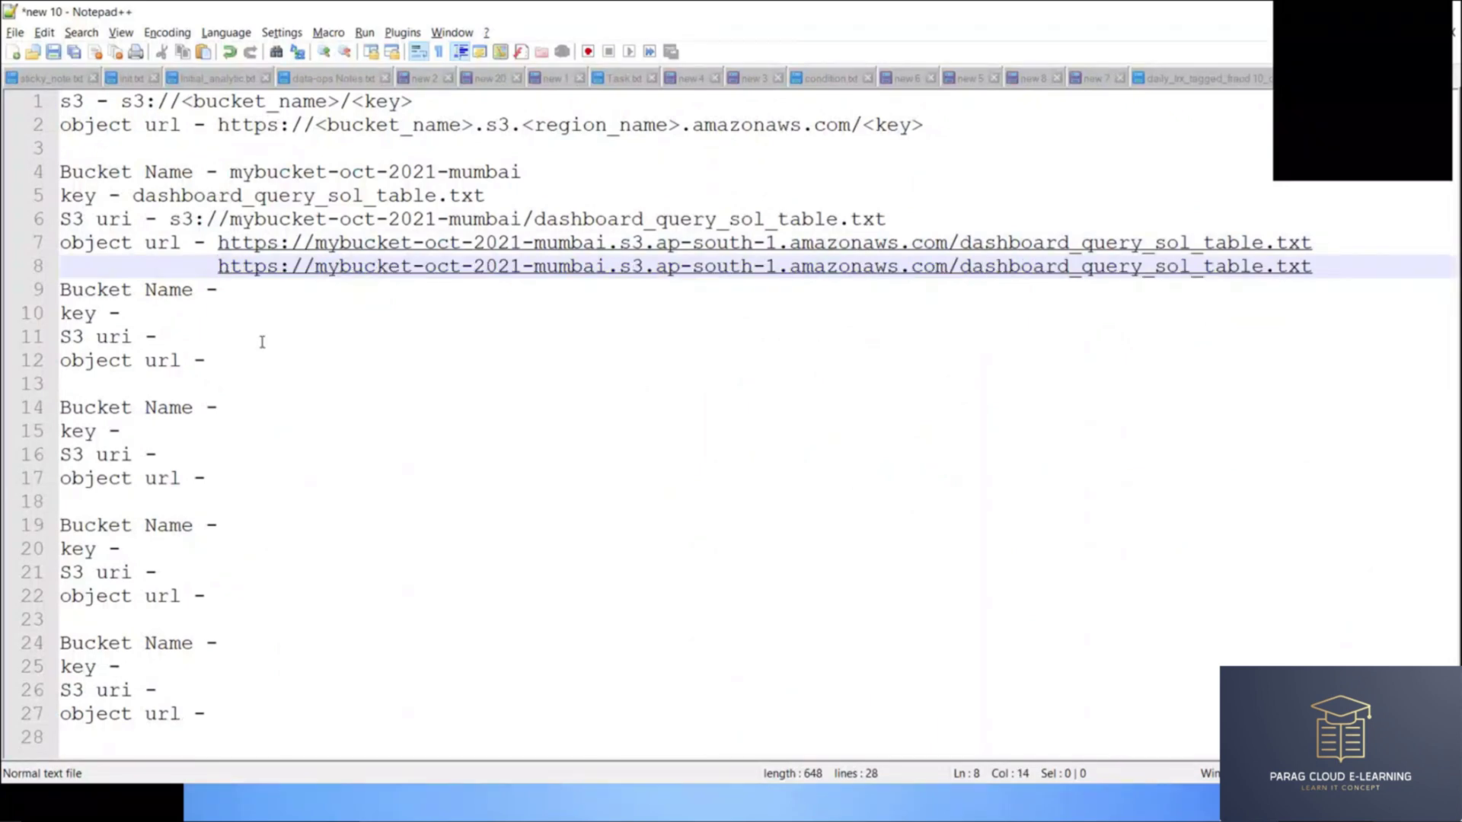
Step: Delete the comparison copy of the object URL and leave two blank lines before the second block
{"action": "key", "text": "shift+End"}
{"action": "key", "text": "BackSpace"}
{"action": "key", "text": "BackSpace"}
{"action": "key", "text": "BackSpace"}
{"action": "key", "text": "BackSpace"}
{"action": "key", "text": "BackSpace"}
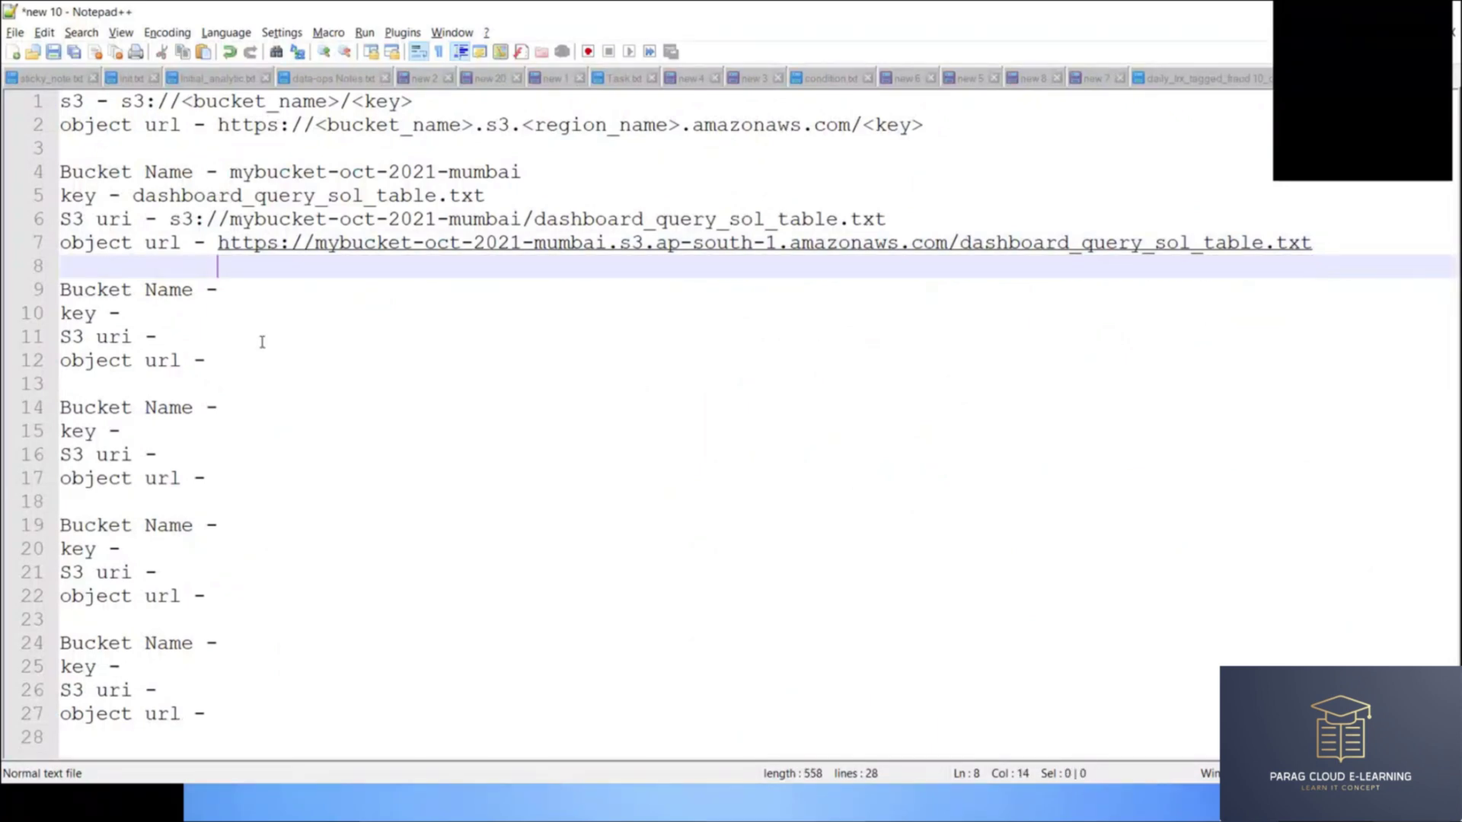
{"action": "key", "text": "BackSpace"}
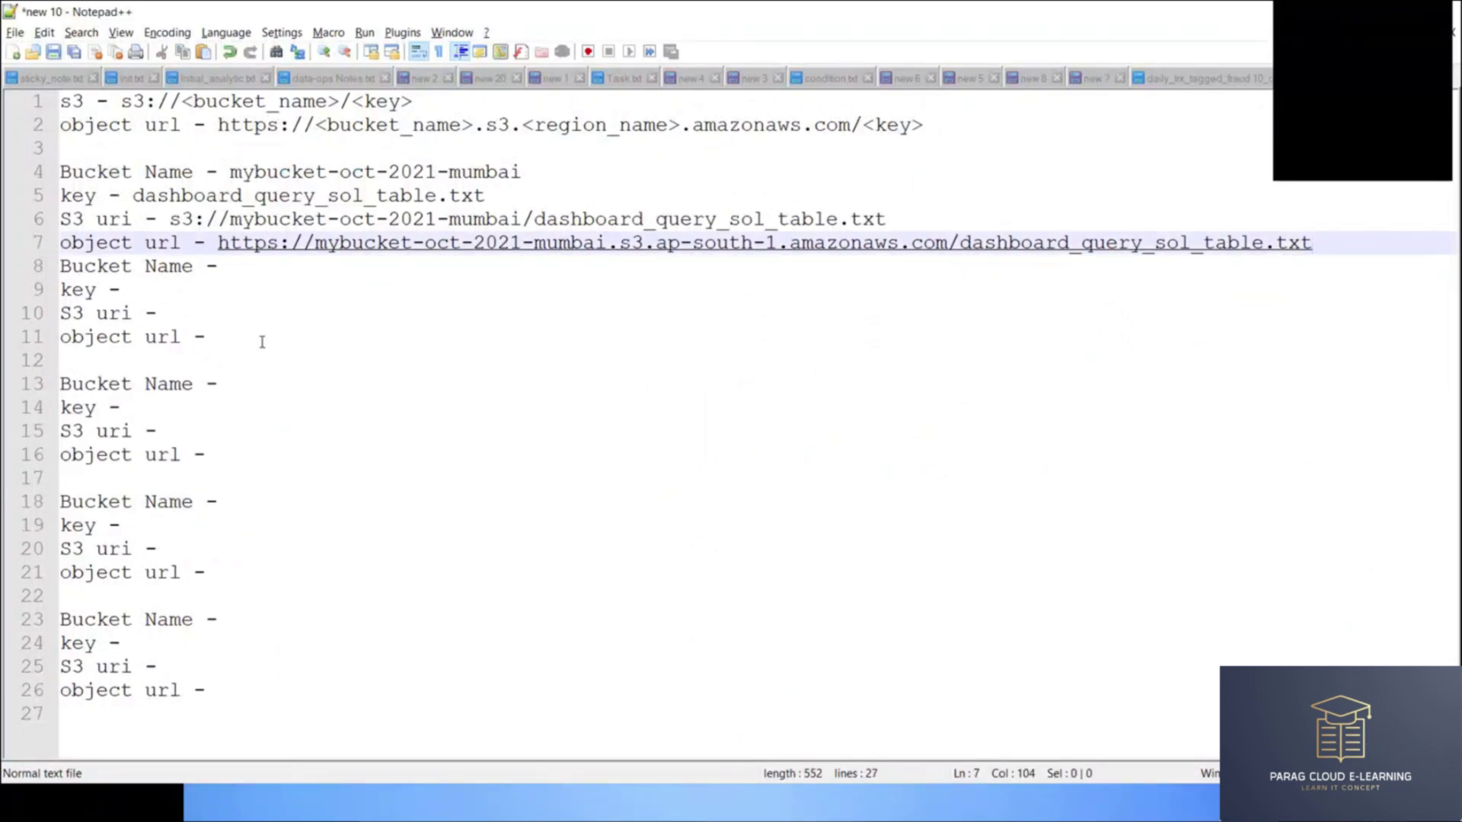
{"action": "key", "text": "Return"}
{"action": "key", "text": "Return"}
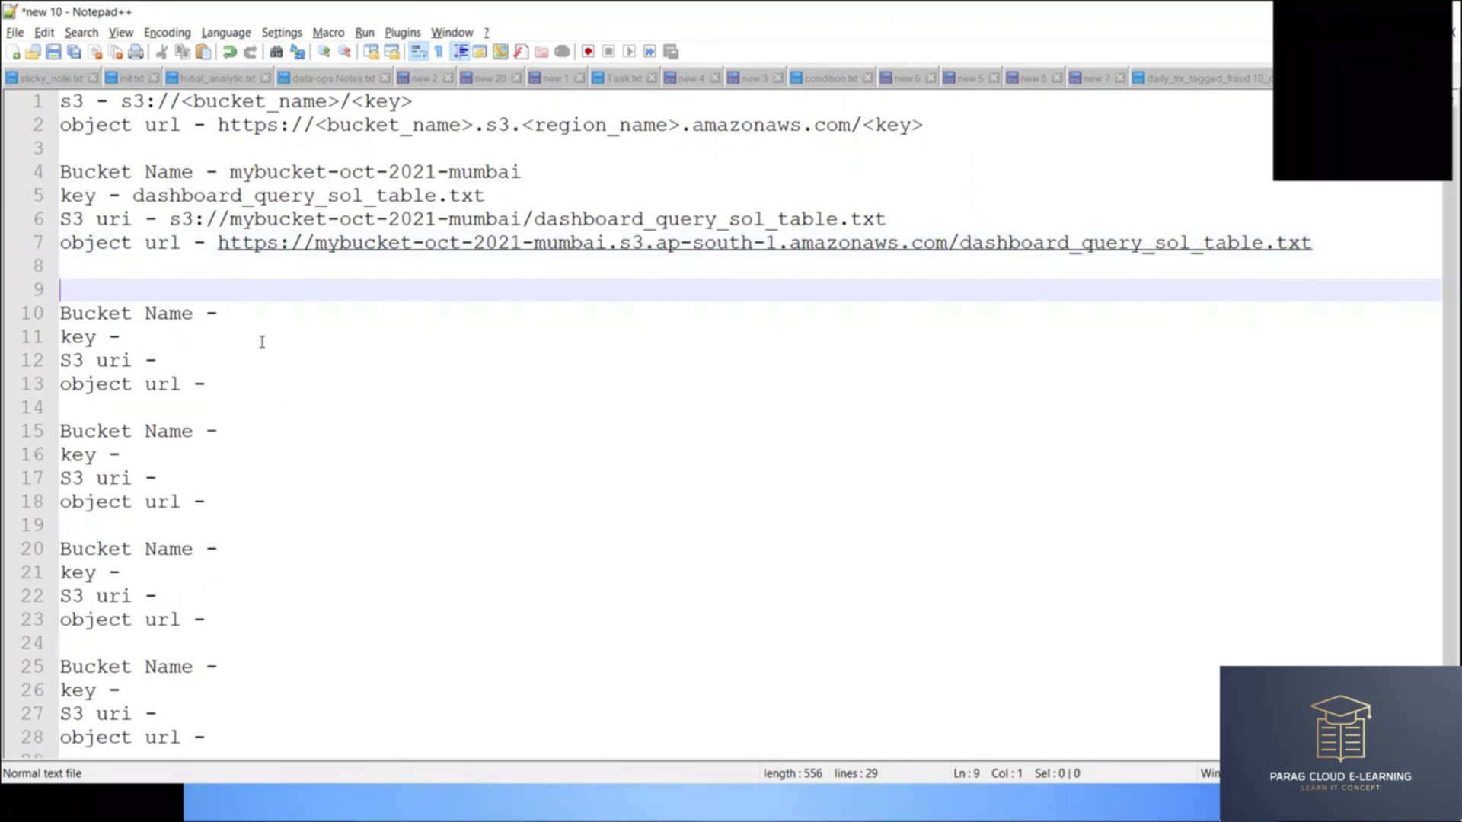
Step: Switch to the S3 console and open ProposalForm.pdf from the mybucket-oct-2021-mumbai object list
{"action": "key", "text": "alt+Tab"}
{"action": "scroll", "coordinate": [229, 367], "scroll_direction": "up", "scroll_amount": 2}
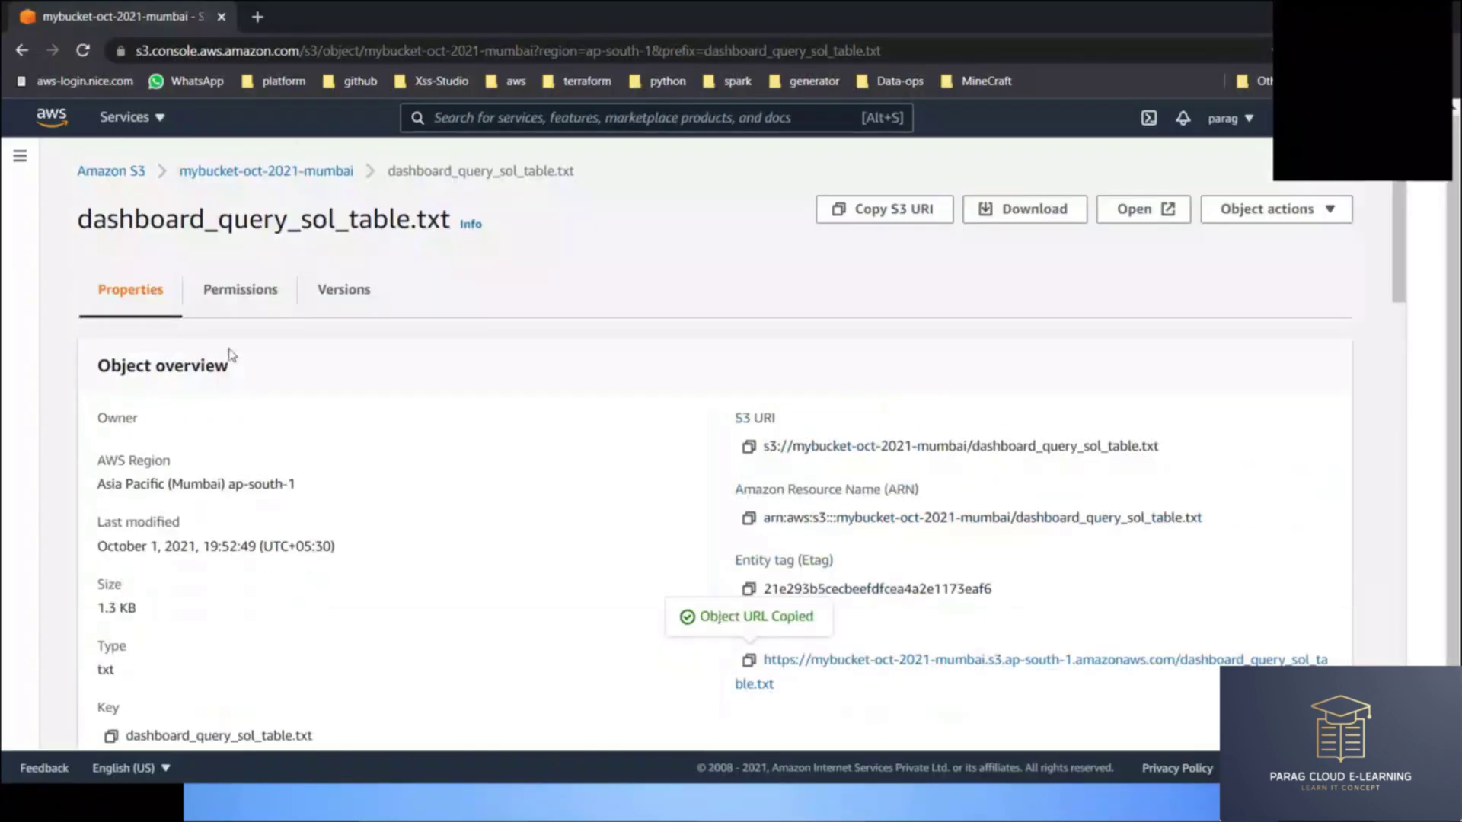
{"action": "left_click", "coordinate": [279, 172]}
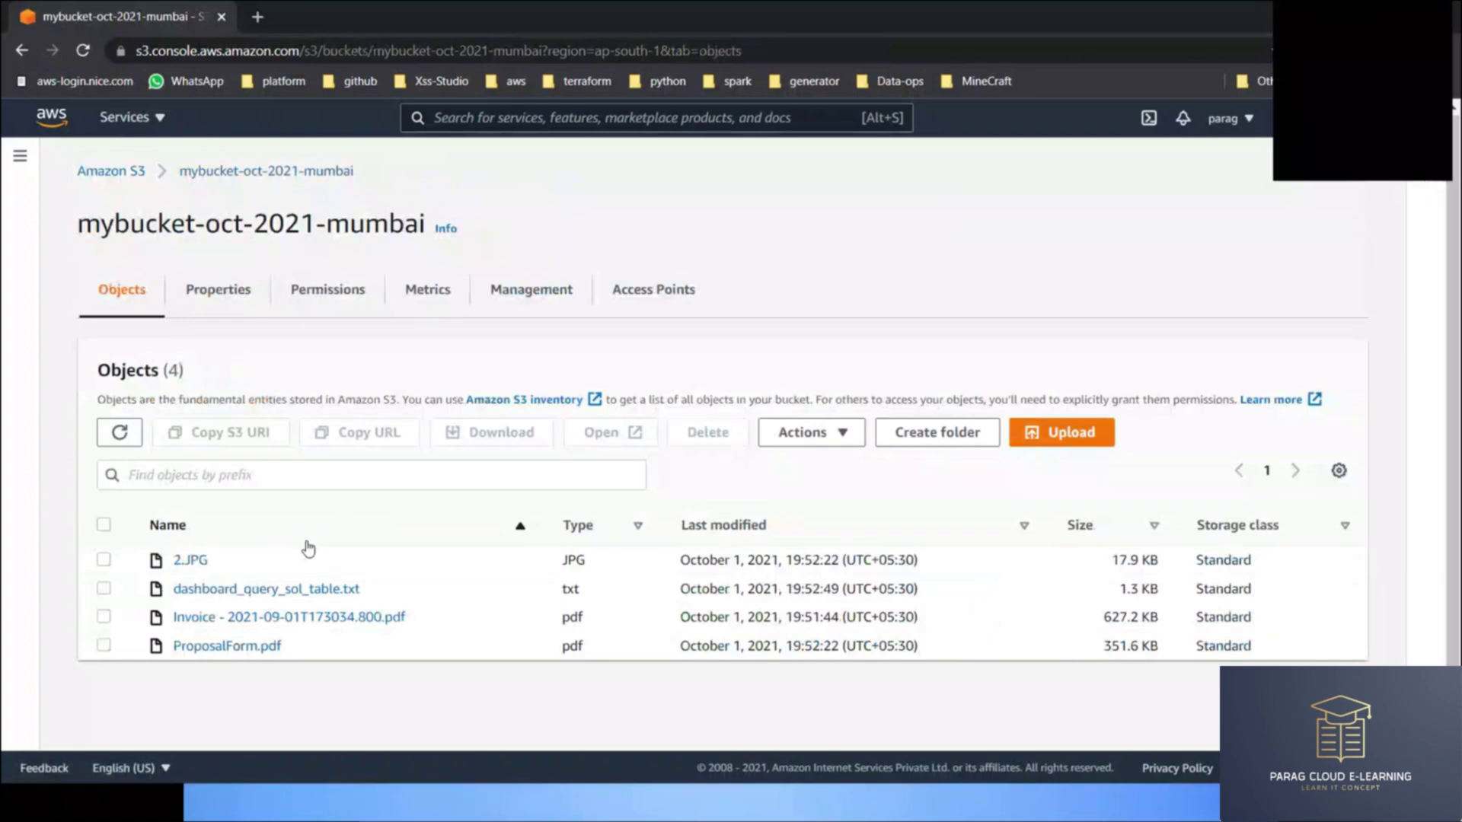
{"action": "left_click", "coordinate": [242, 645]}
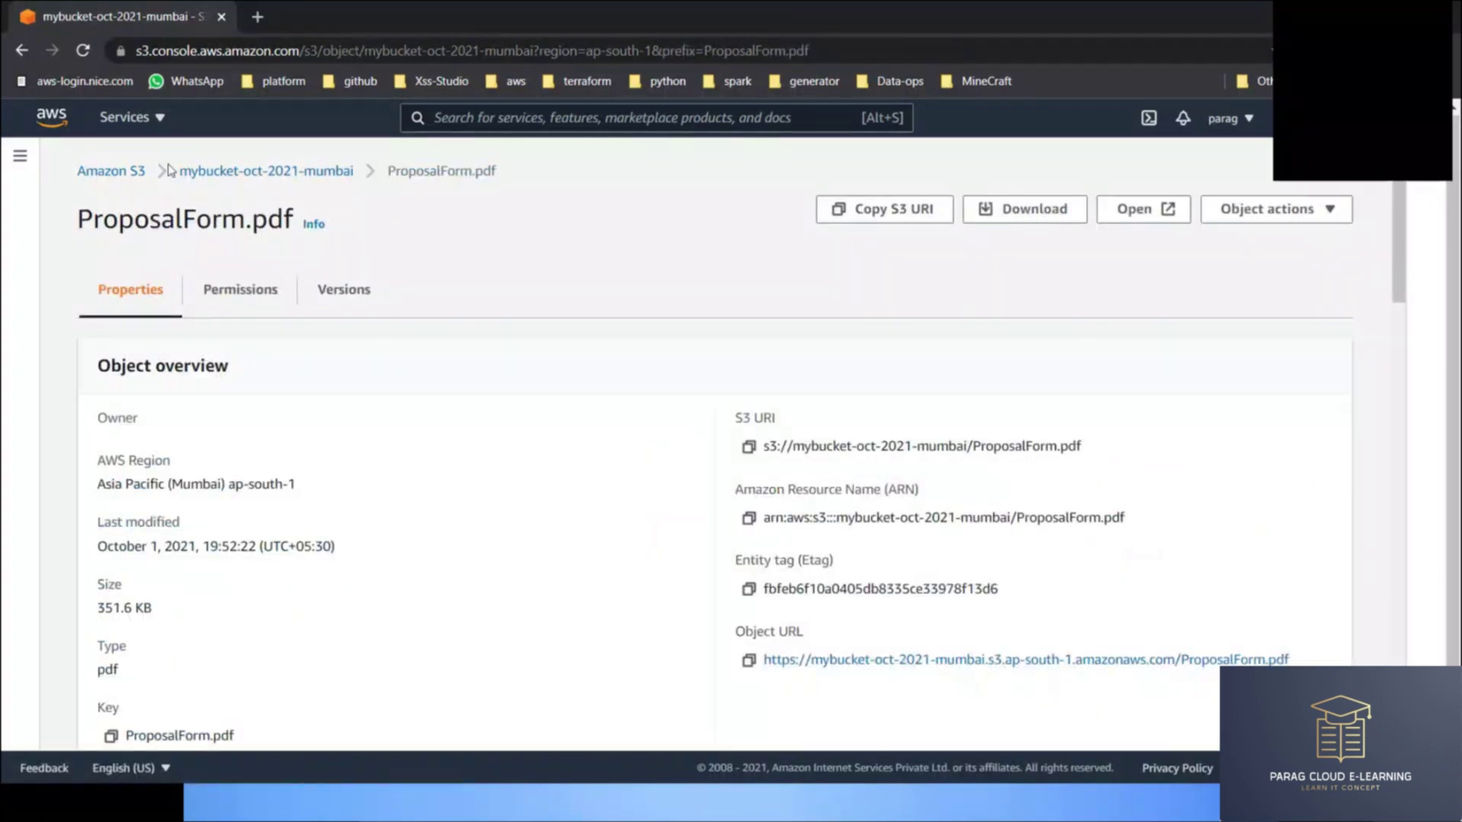
Step: Copy the bucket name mybucket-oct-2021-mumbai from the S3 console into the second block's Bucket Name line
{"action": "left_click_drag", "start_coordinate": [189, 166], "coordinate": [359, 182]}
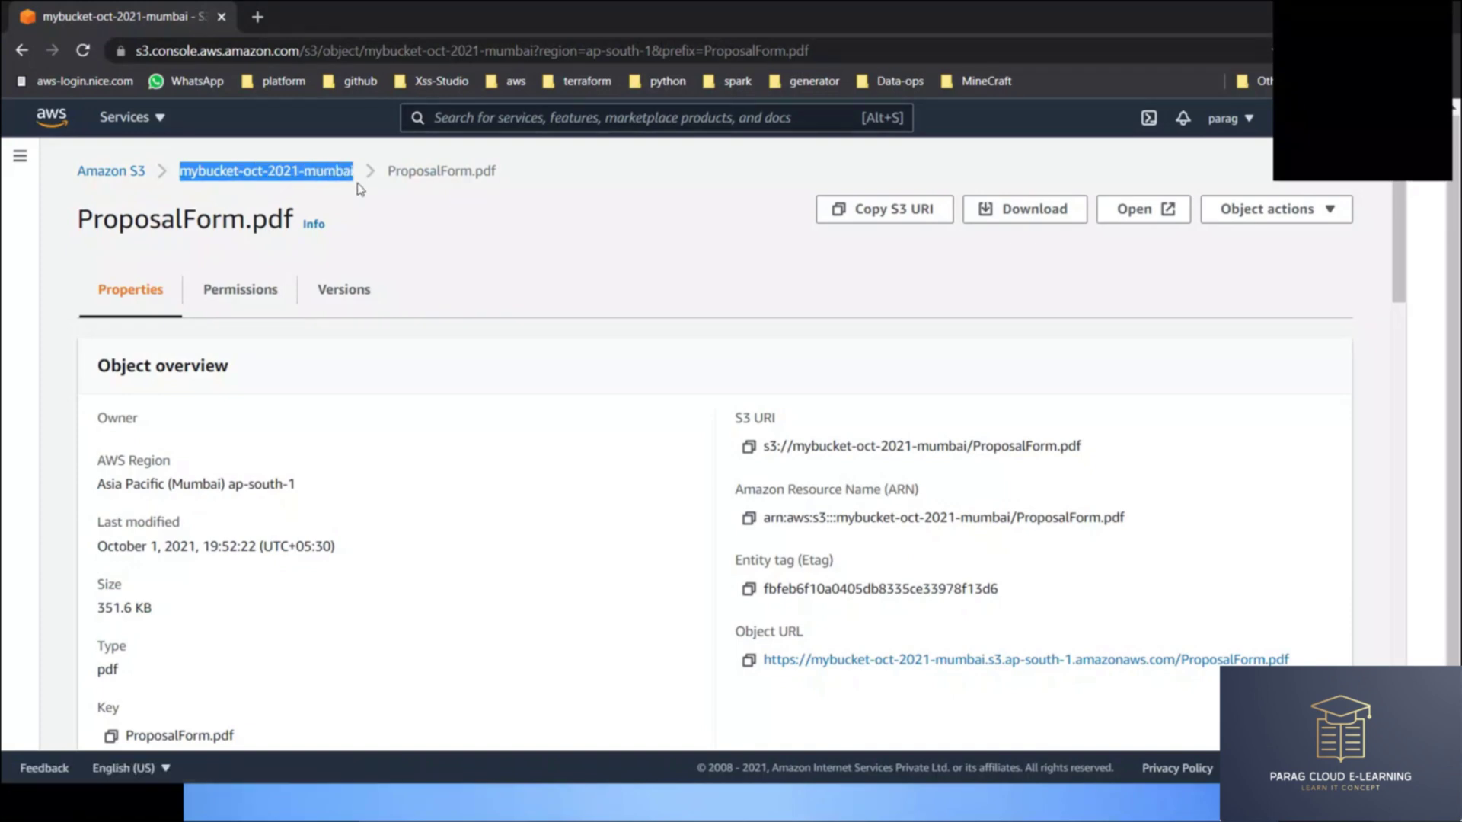
{"action": "key", "text": "alt+Tab"}
{"action": "left_click", "coordinate": [268, 308]}
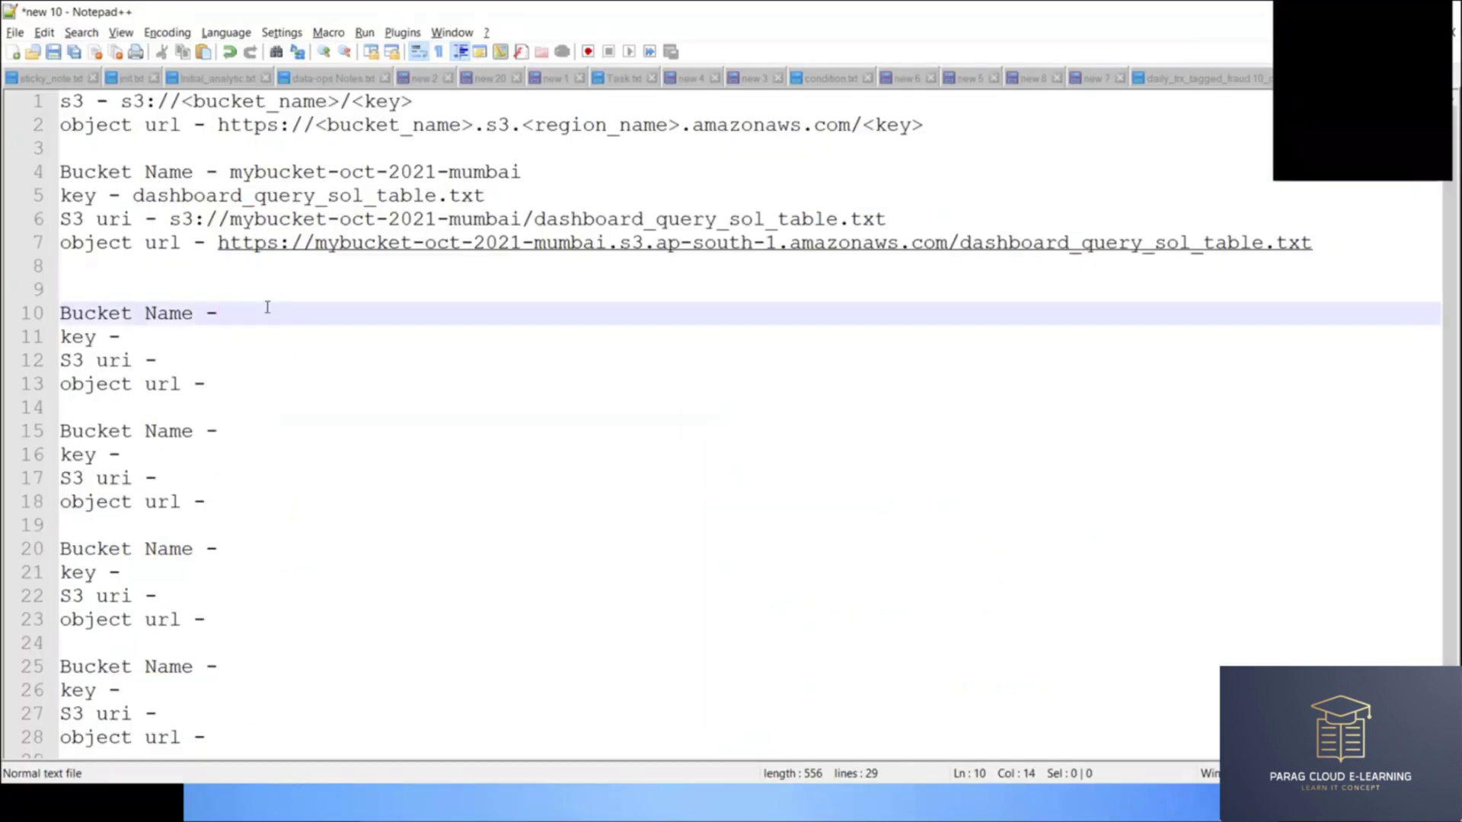
{"action": "key", "text": "ctrl+v"}
Step: Copy the object key ProposalForm.pdf from its S3 overview into the second block's key line
{"action": "key", "text": "alt+Tab"}
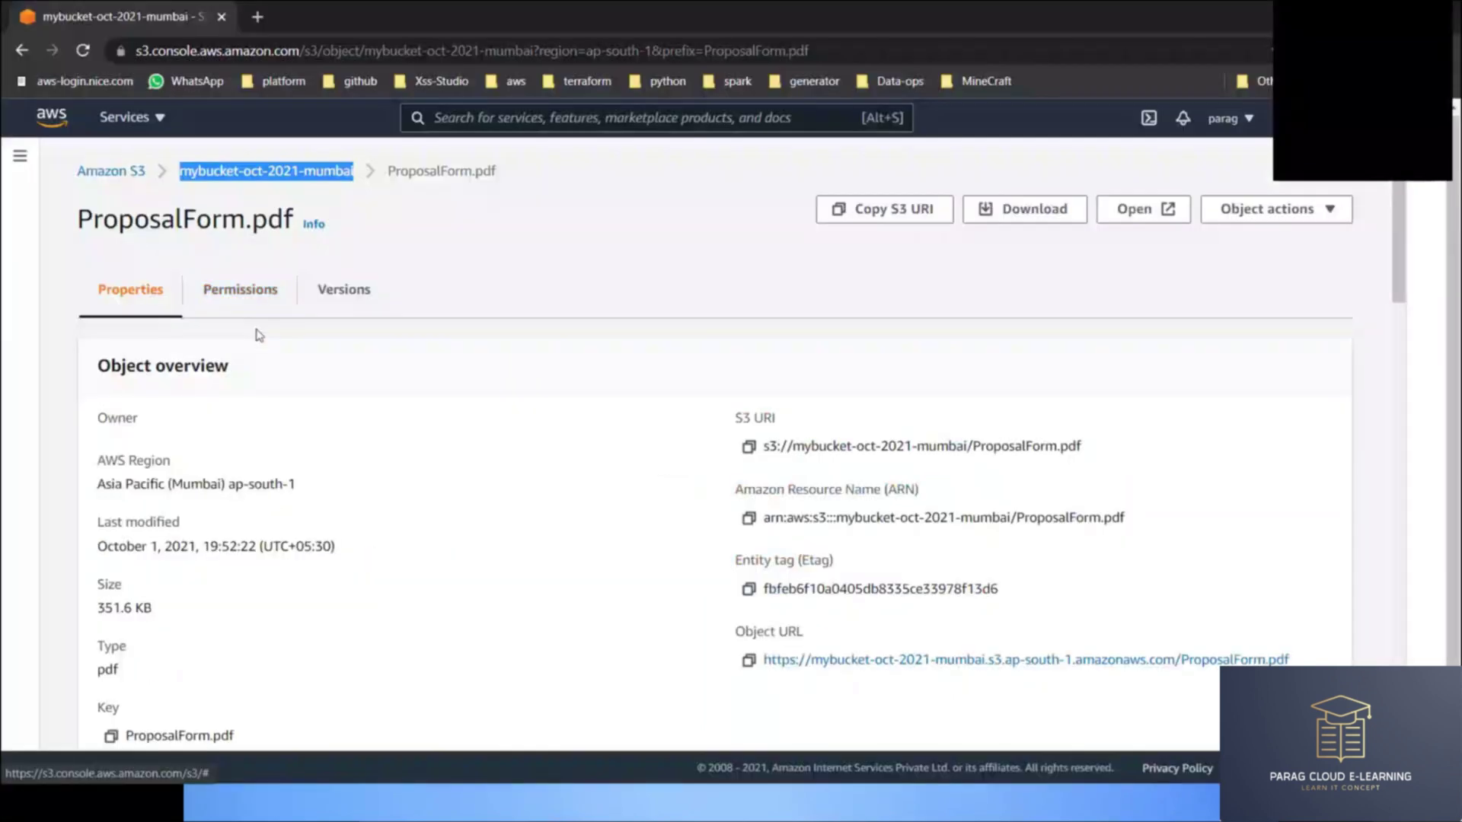
{"action": "scroll", "coordinate": [222, 411], "scroll_direction": "down", "scroll_amount": 4}
{"action": "scroll", "coordinate": [220, 413], "scroll_direction": "up", "scroll_amount": 3}
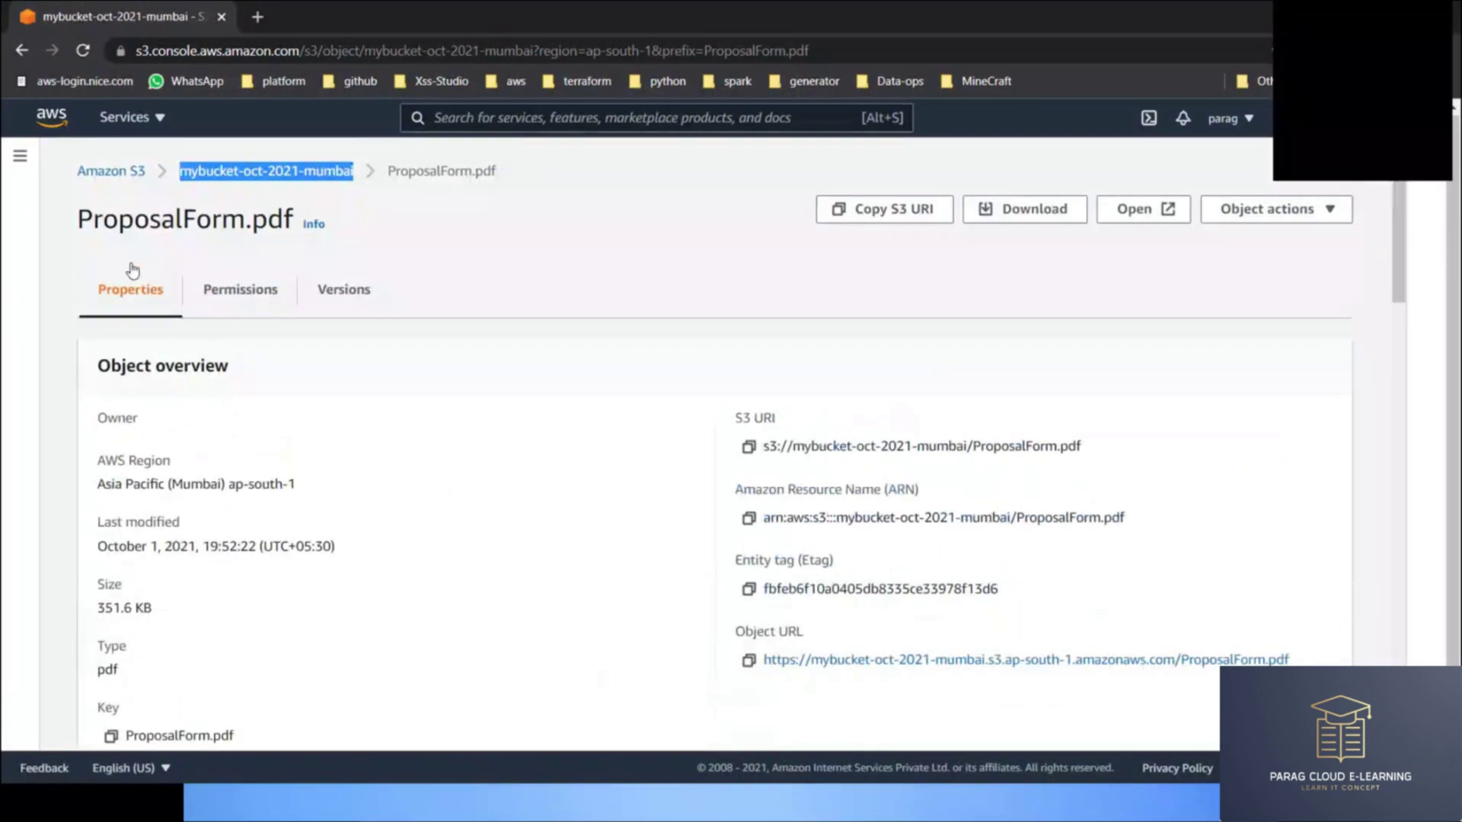
{"action": "mouse_move", "coordinate": [80, 221]}
{"action": "left_mouse_down"}
{"action": "mouse_move", "coordinate": [245, 220]}
{"action": "mouse_move", "coordinate": [81, 220]}
{"action": "left_mouse_up"}
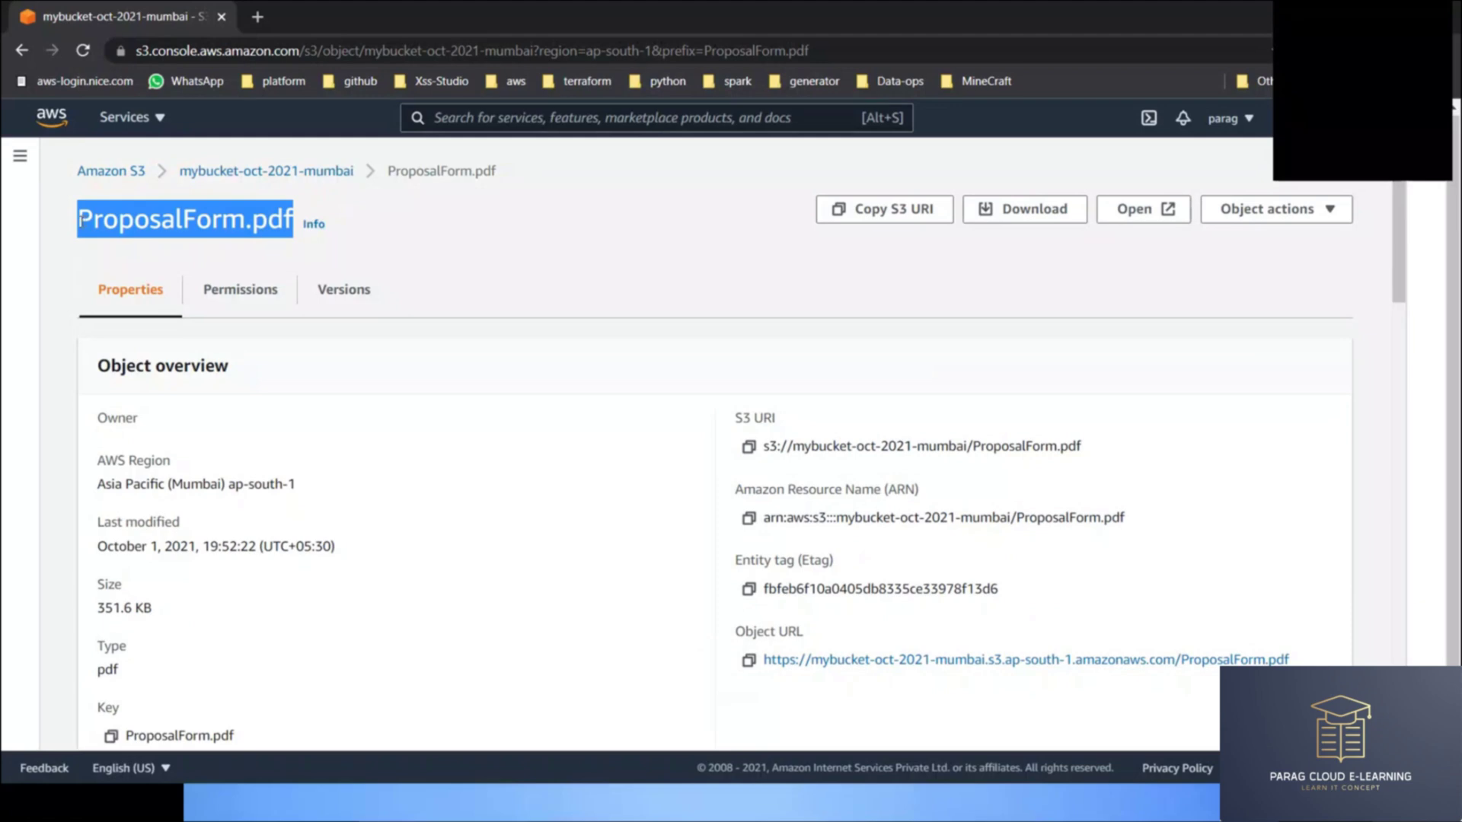
{"action": "scroll", "coordinate": [116, 647], "scroll_direction": "down", "scroll_amount": 1}
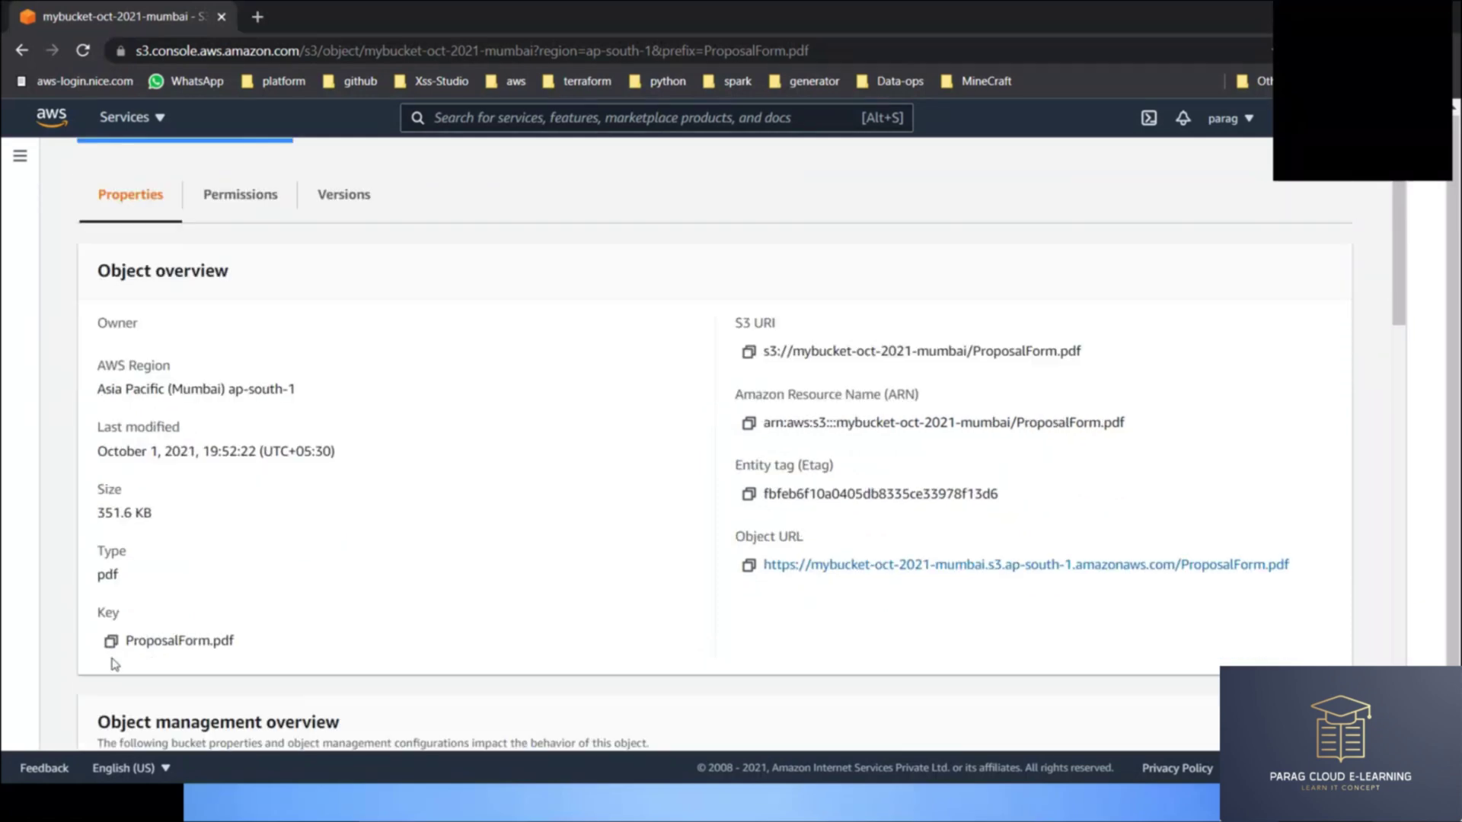
{"action": "left_click_drag", "start_coordinate": [236, 640], "coordinate": [125, 641]}
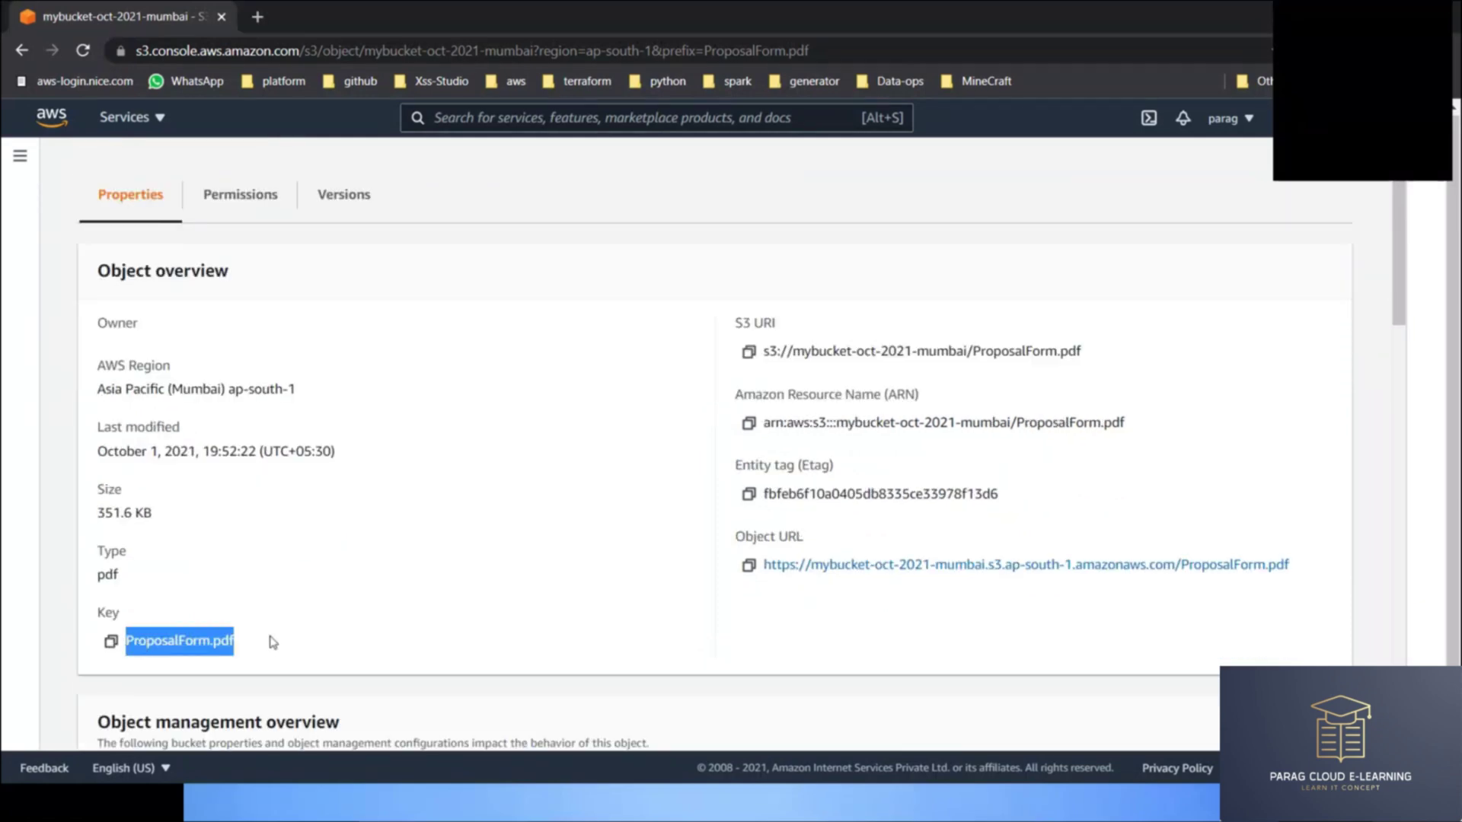
{"action": "key", "text": "ctrl+c"}
{"action": "key", "text": "alt+Tab"}
{"action": "left_click", "coordinate": [219, 358]}
{"action": "key", "text": "ctrl+v"}
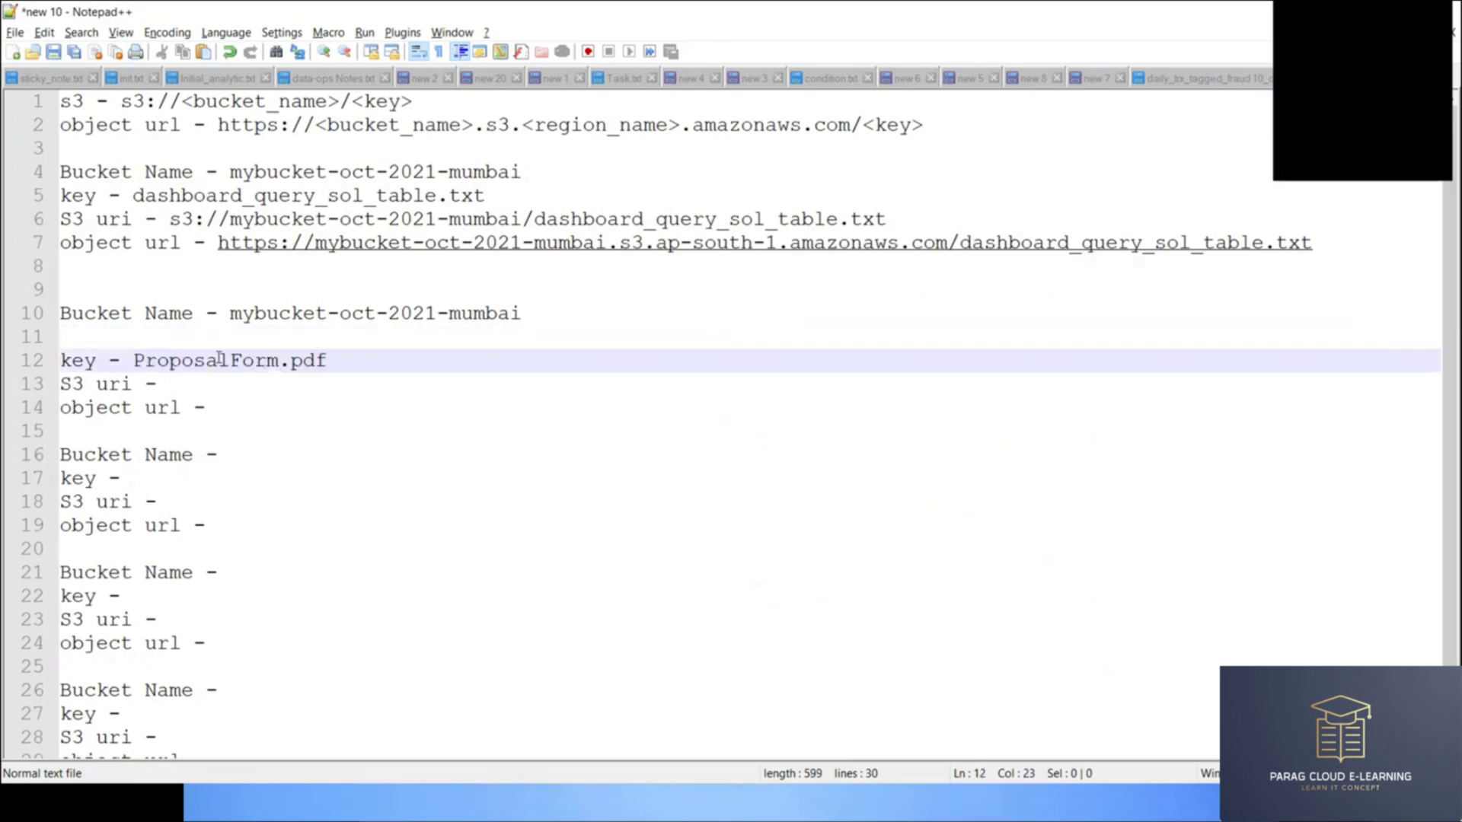
Step: Remove the blank line above the second block's key and copy the pattern s3://<bucket_name>/<key> into that block's S3 uri line
{"action": "left_click", "coordinate": [197, 345]}
{"action": "key", "text": "BackSpace"}
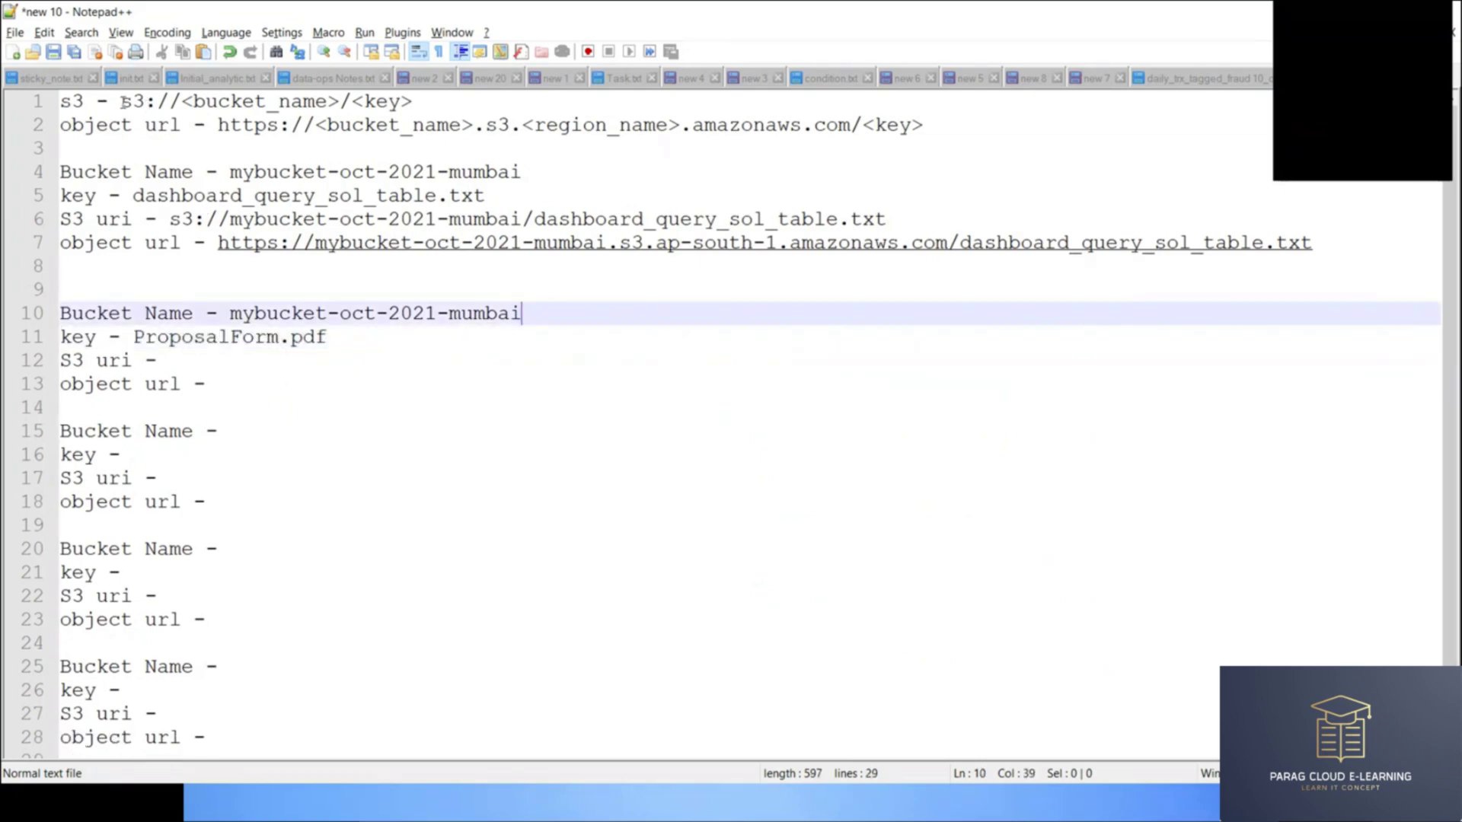
{"action": "left_click_drag", "start_coordinate": [121, 101], "coordinate": [439, 101]}
{"action": "key", "text": "ctrl+c"}
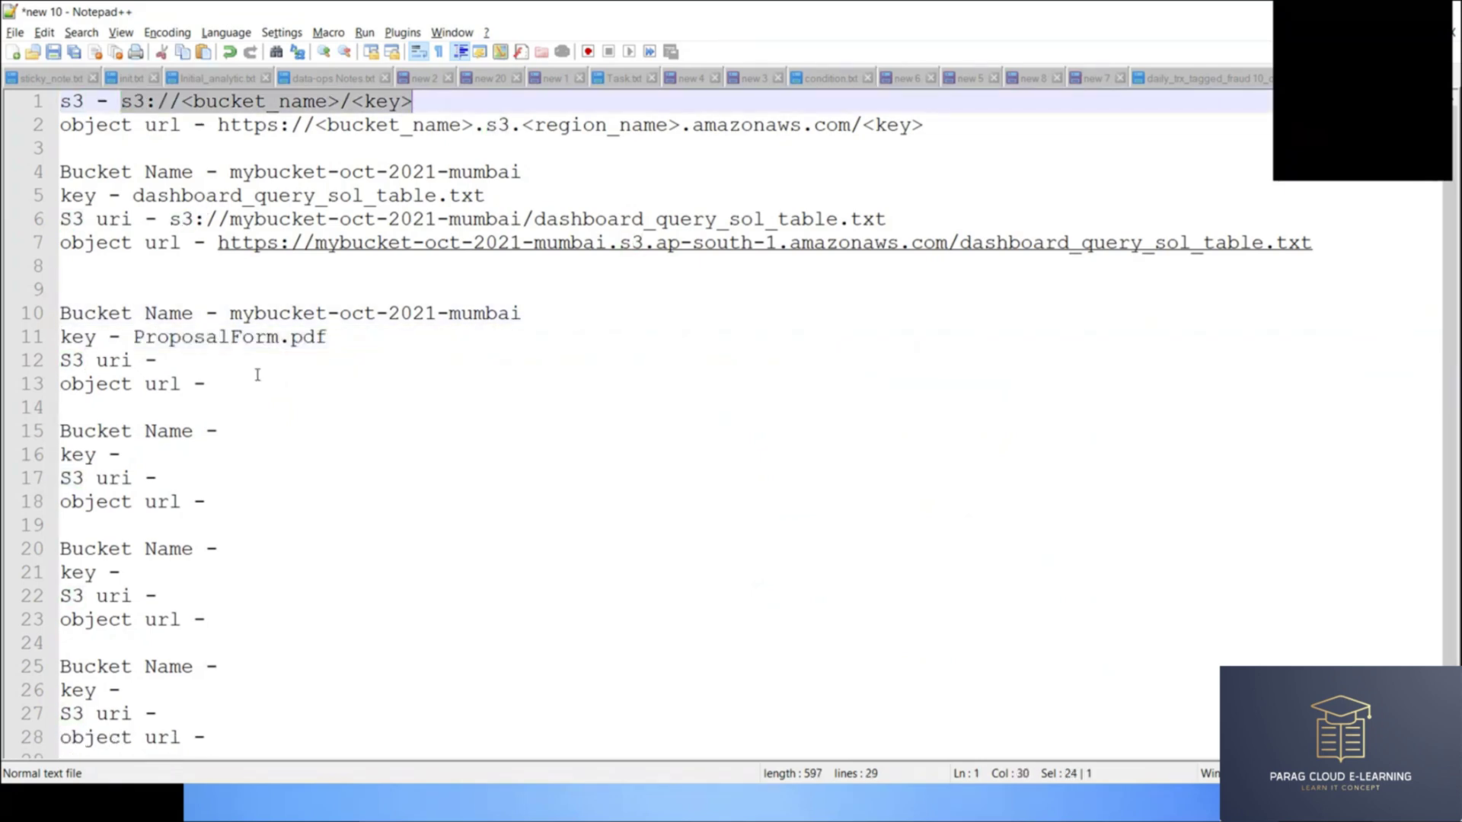
{"action": "left_click", "coordinate": [259, 365]}
{"action": "key", "text": "ctrl+v"}
Step: Replace the placeholders in the second block's S3 uri with mybucket-oct-2021-mumbai and ProposalForm.pdf
{"action": "left_click_drag", "start_coordinate": [229, 313], "coordinate": [548, 318]}
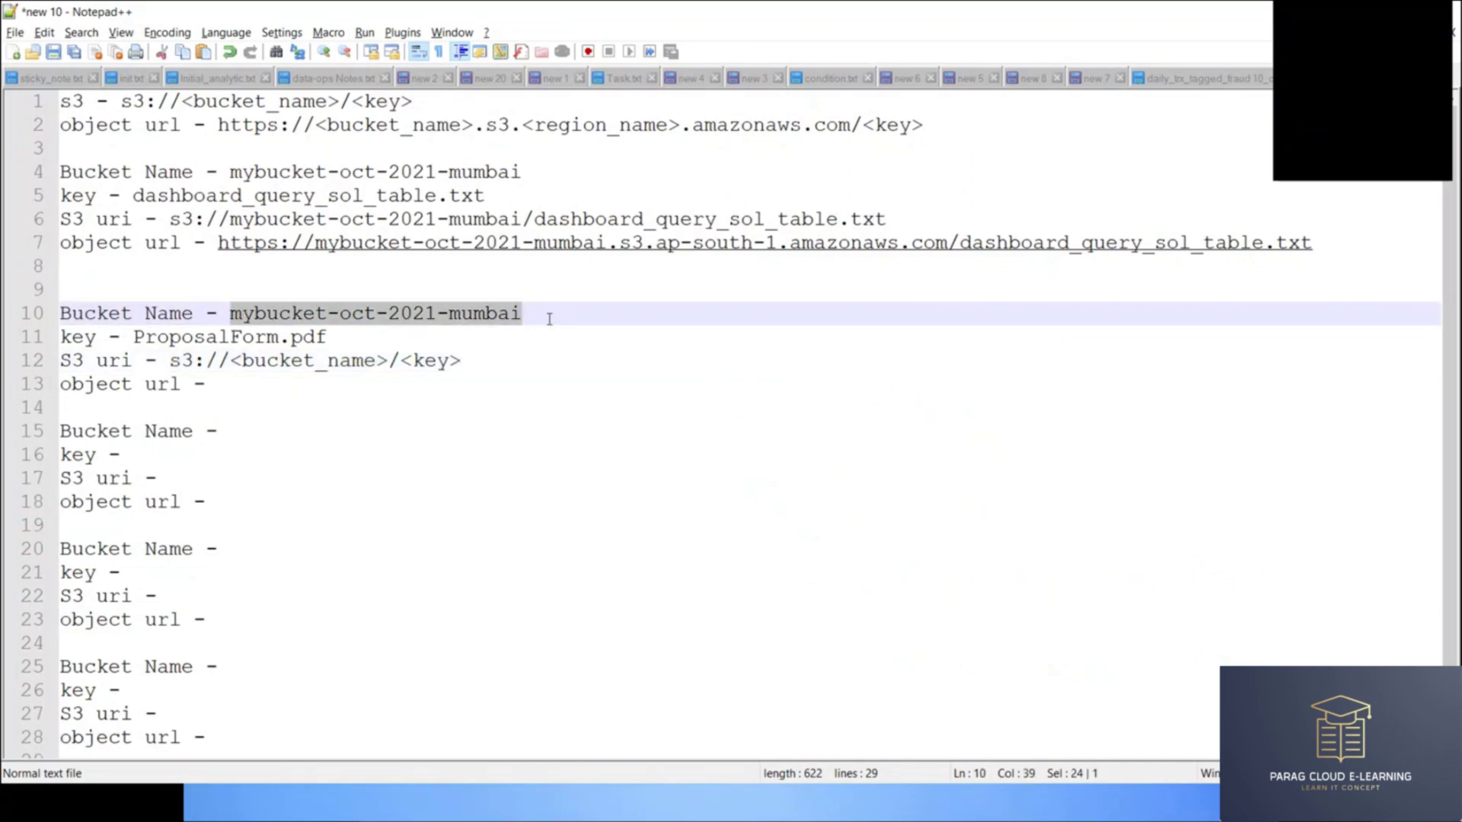
{"action": "key", "text": "ctrl+c"}
{"action": "left_click_drag", "start_coordinate": [230, 360], "coordinate": [386, 360]}
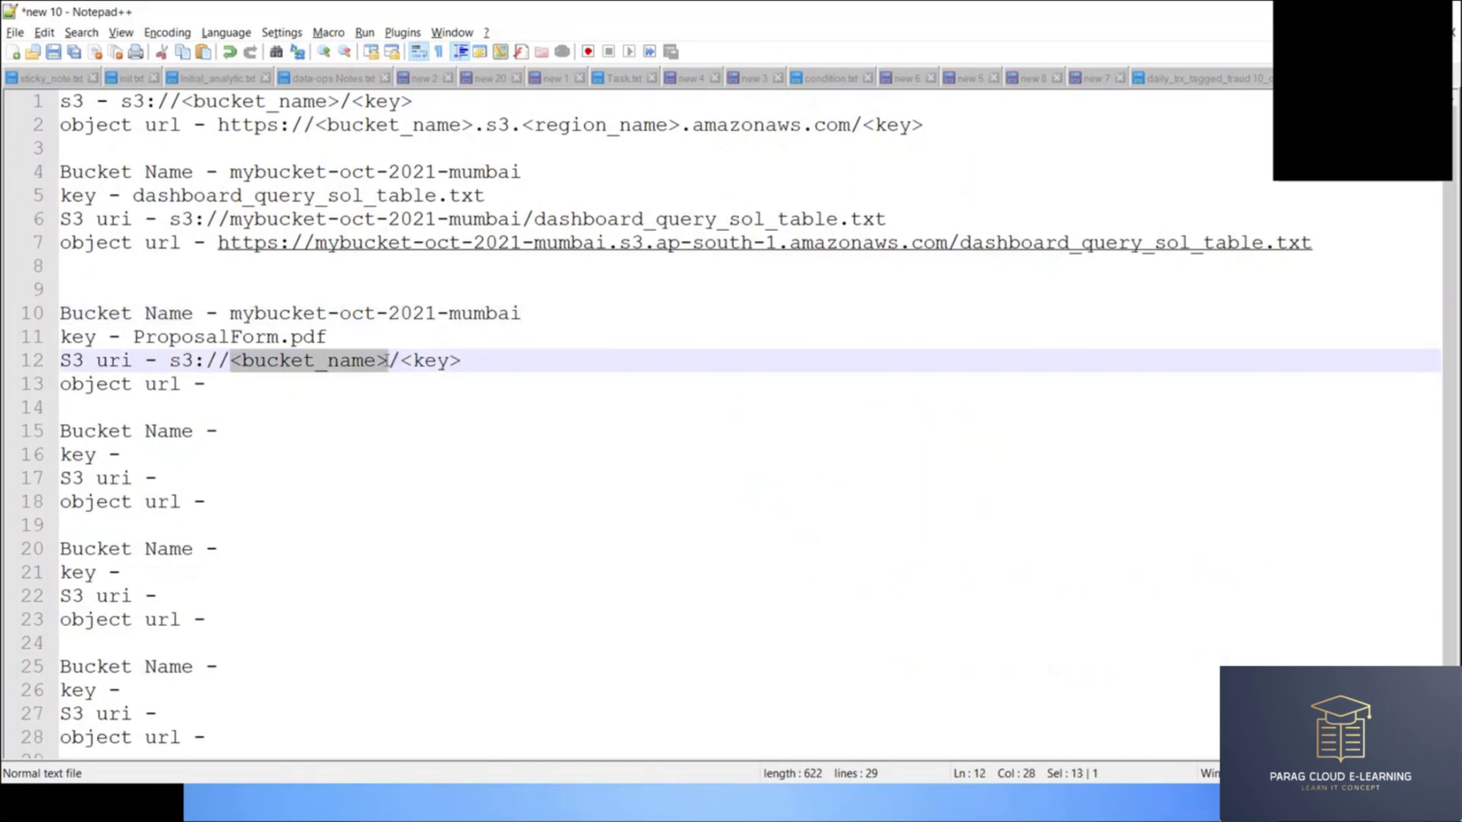
{"action": "key", "text": "ctrl+v"}
{"action": "left_click_drag", "start_coordinate": [135, 336], "coordinate": [434, 335]}
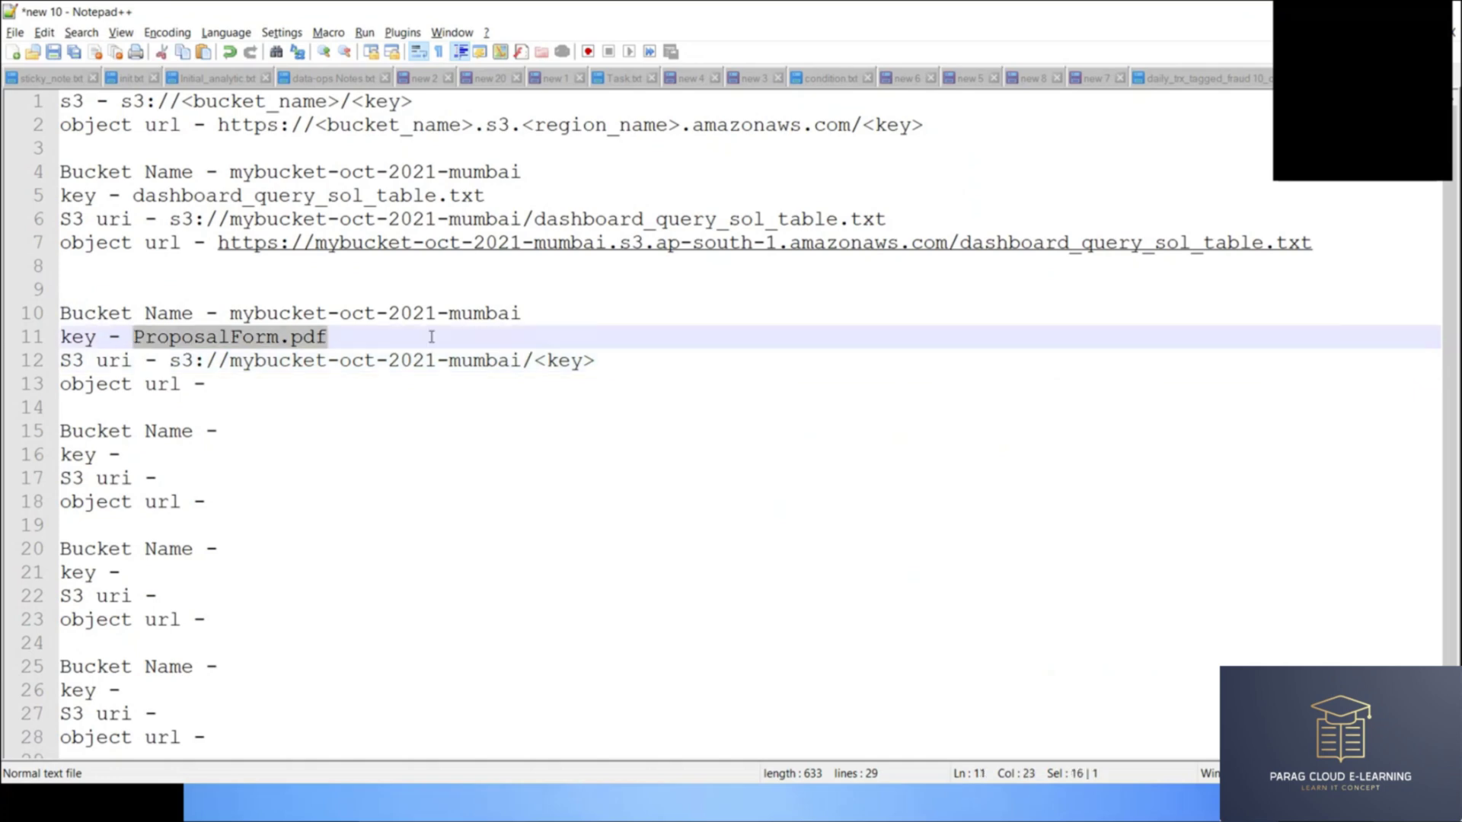
{"action": "key", "text": "ctrl+c"}
{"action": "left_click_drag", "start_coordinate": [536, 365], "coordinate": [595, 363]}
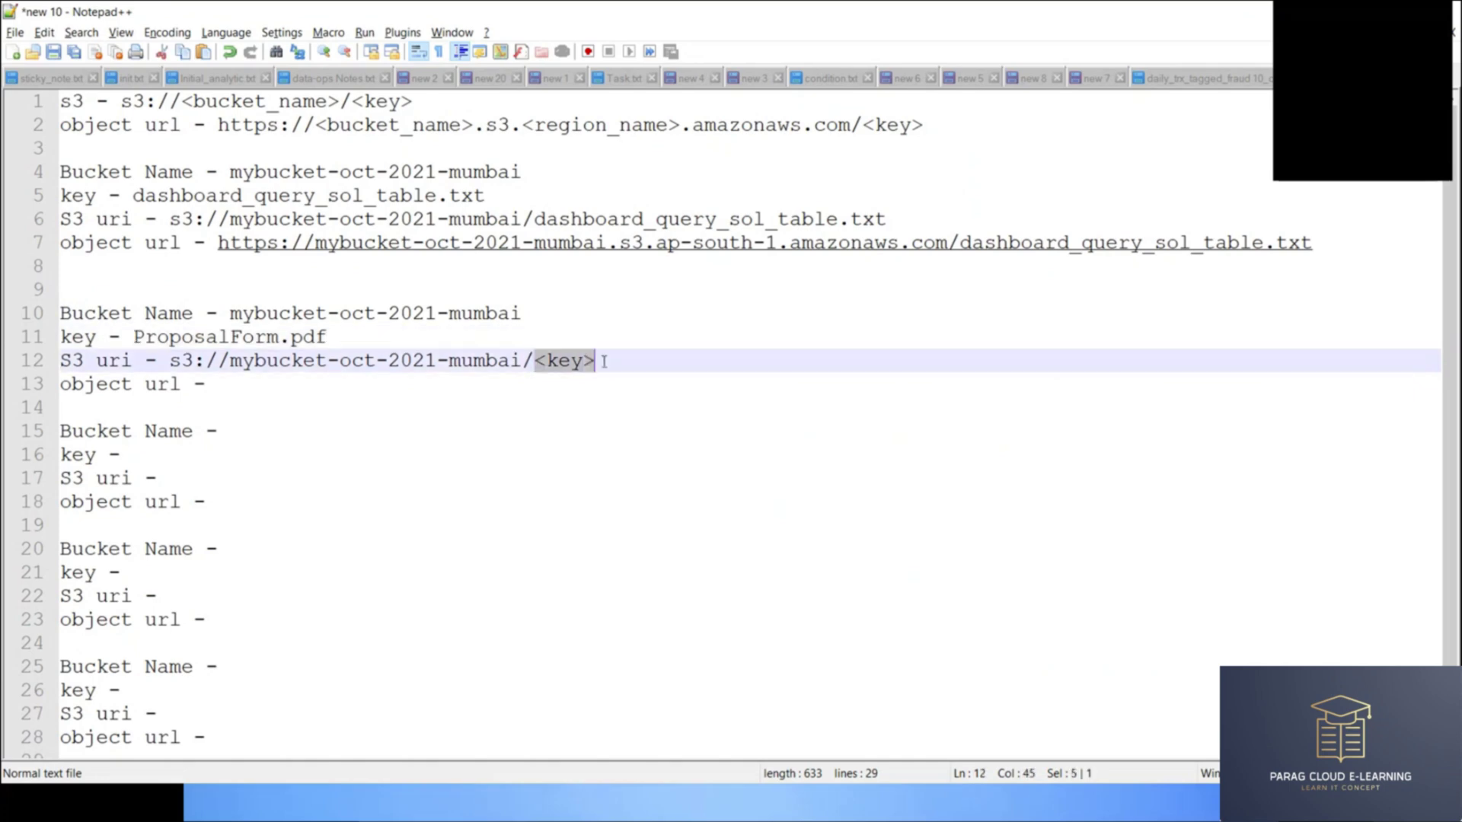
{"action": "key", "text": "ctrl+v"}
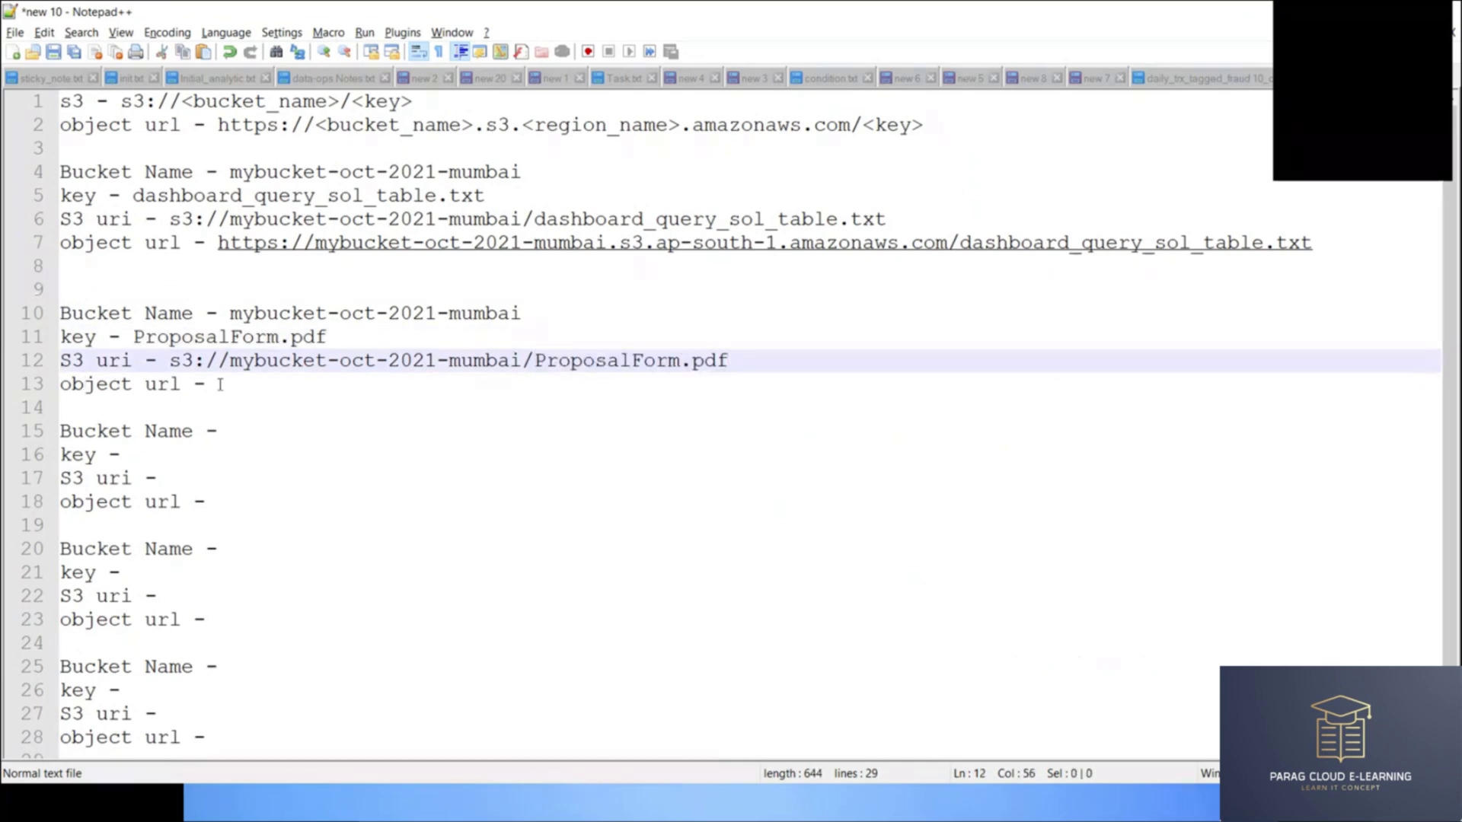
Step: Copy the object URL pattern into the second block's object url line and replace its bucket placeholder with mybucket-oct-2021-mumbai
{"action": "left_click_drag", "start_coordinate": [220, 126], "coordinate": [938, 122]}
{"action": "left_click", "coordinate": [317, 390]}
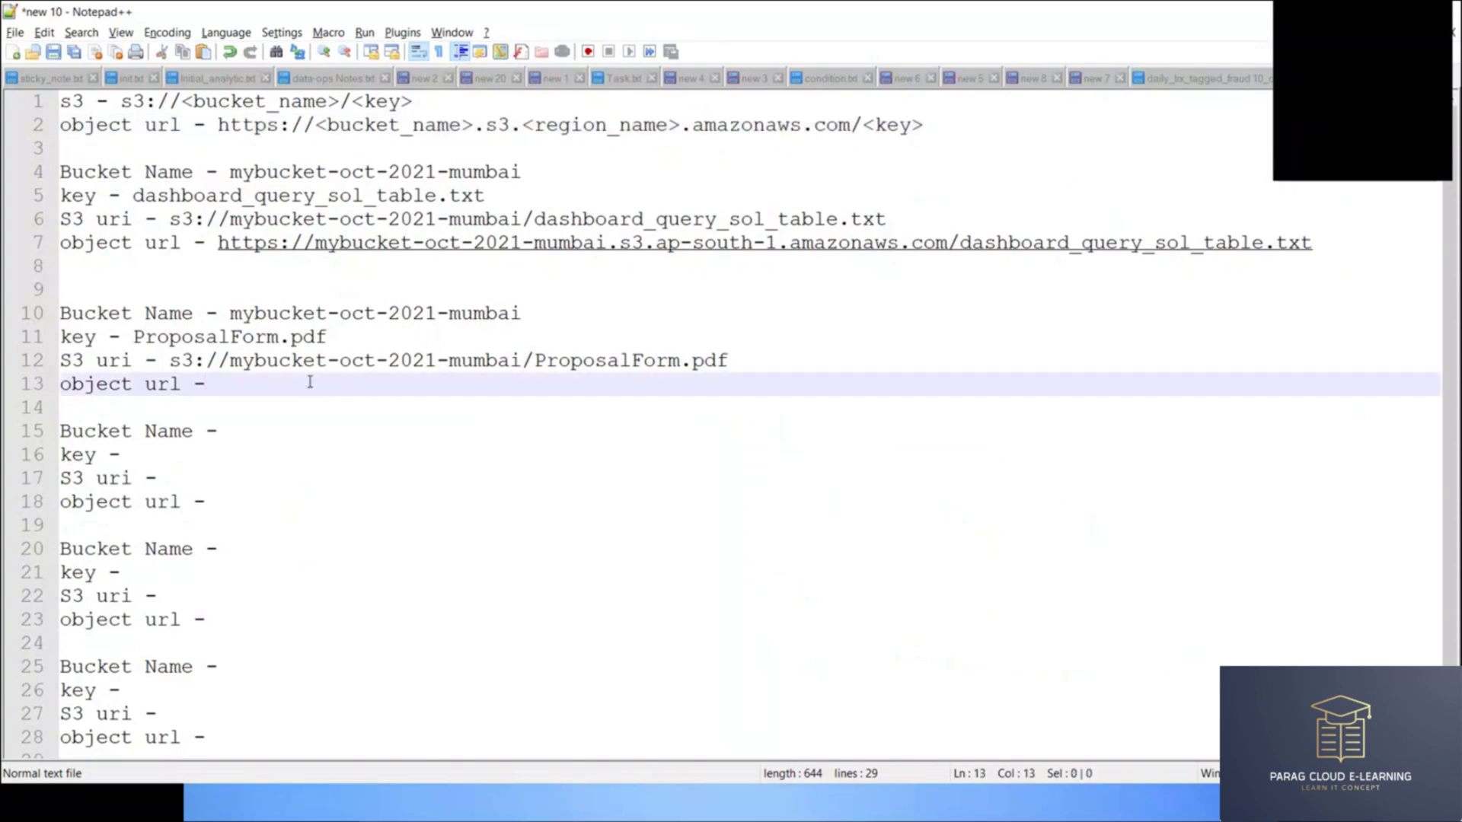
{"action": "key", "text": "ctrl+v"}
{"action": "left_click_drag", "start_coordinate": [231, 313], "coordinate": [705, 305]}
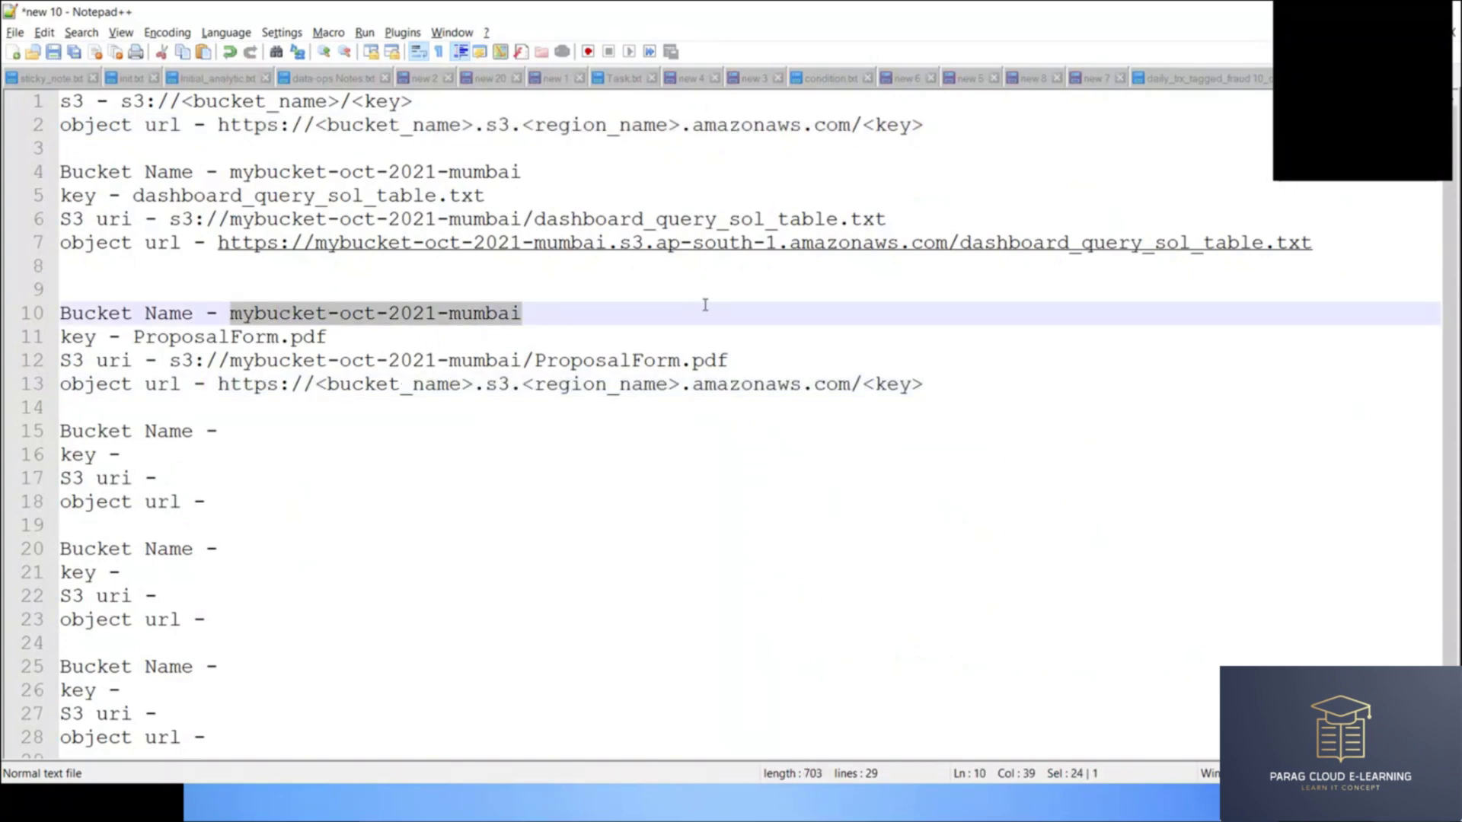
{"action": "left_click_drag", "start_coordinate": [316, 385], "coordinate": [476, 386]}
{"action": "key", "text": "ctrl+v"}
Step: Replace the region placeholder in the second block's object url with ap-south-1 and the key placeholder with ProposalForm.pdf
{"action": "left_click_drag", "start_coordinate": [656, 384], "coordinate": [814, 381]}
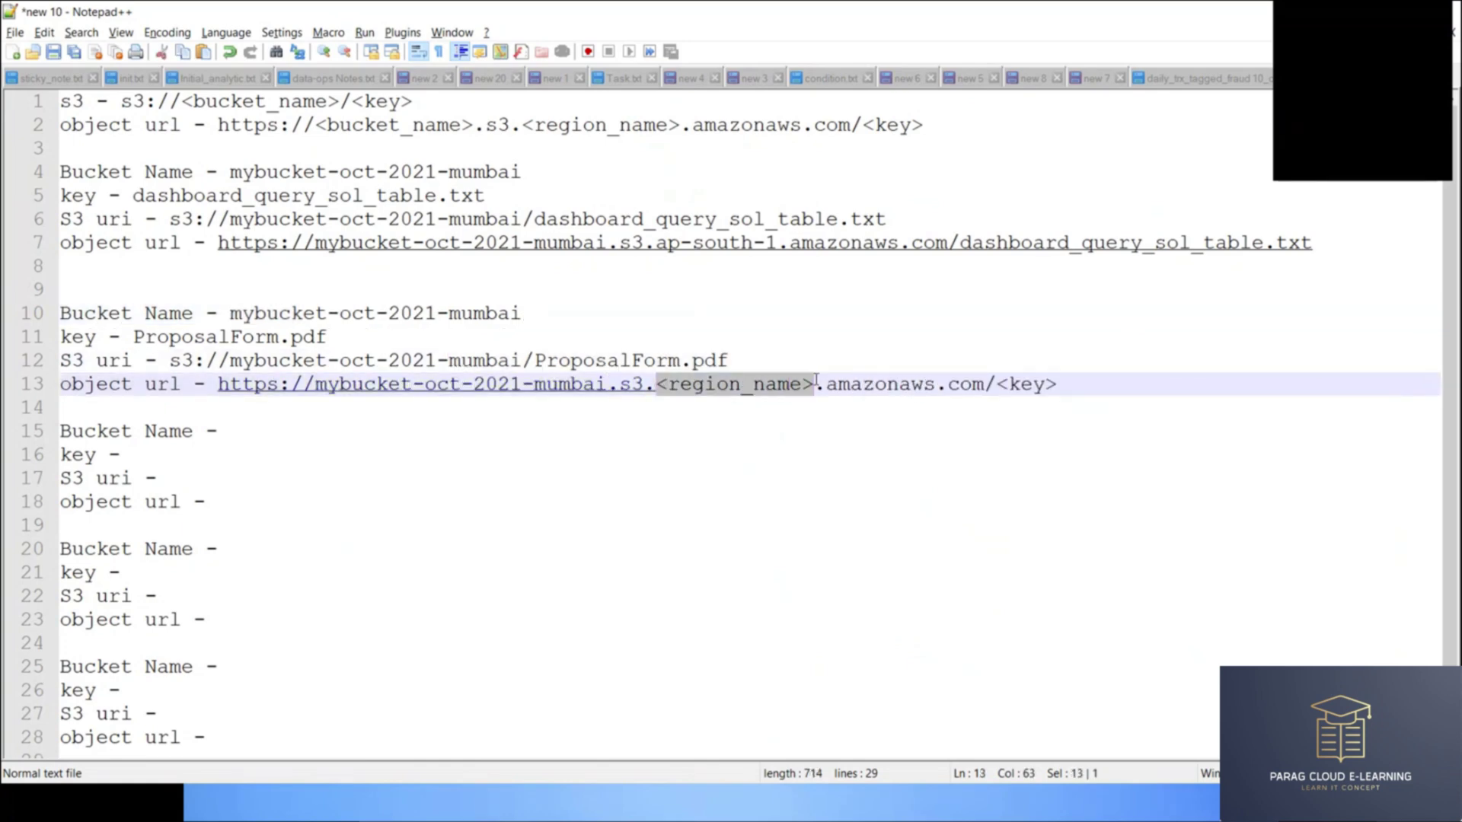
{"action": "type", "text": "ap-"}
{"action": "key", "text": "Return"}
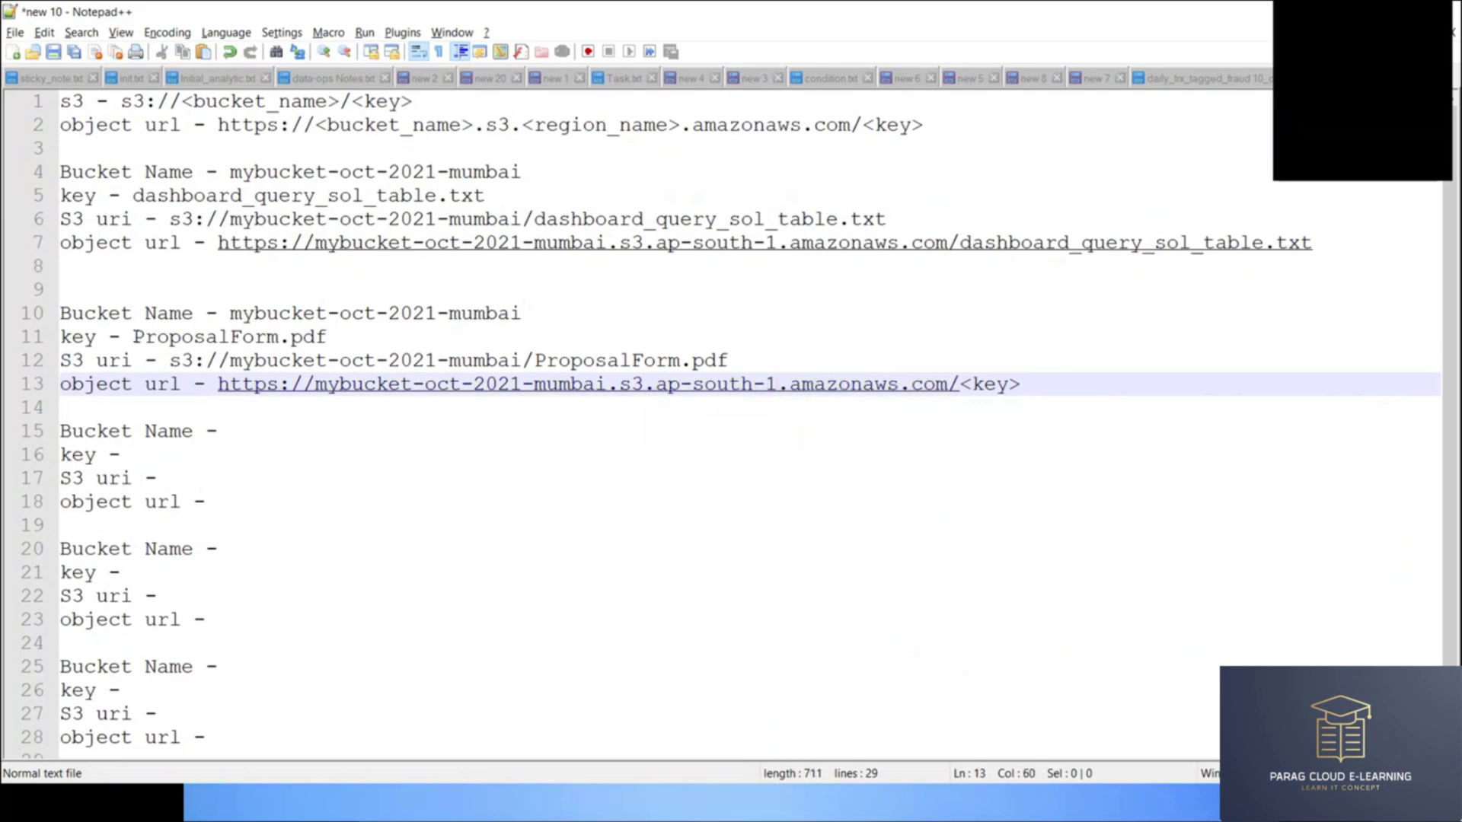
{"action": "left_click_drag", "start_coordinate": [135, 336], "coordinate": [377, 331]}
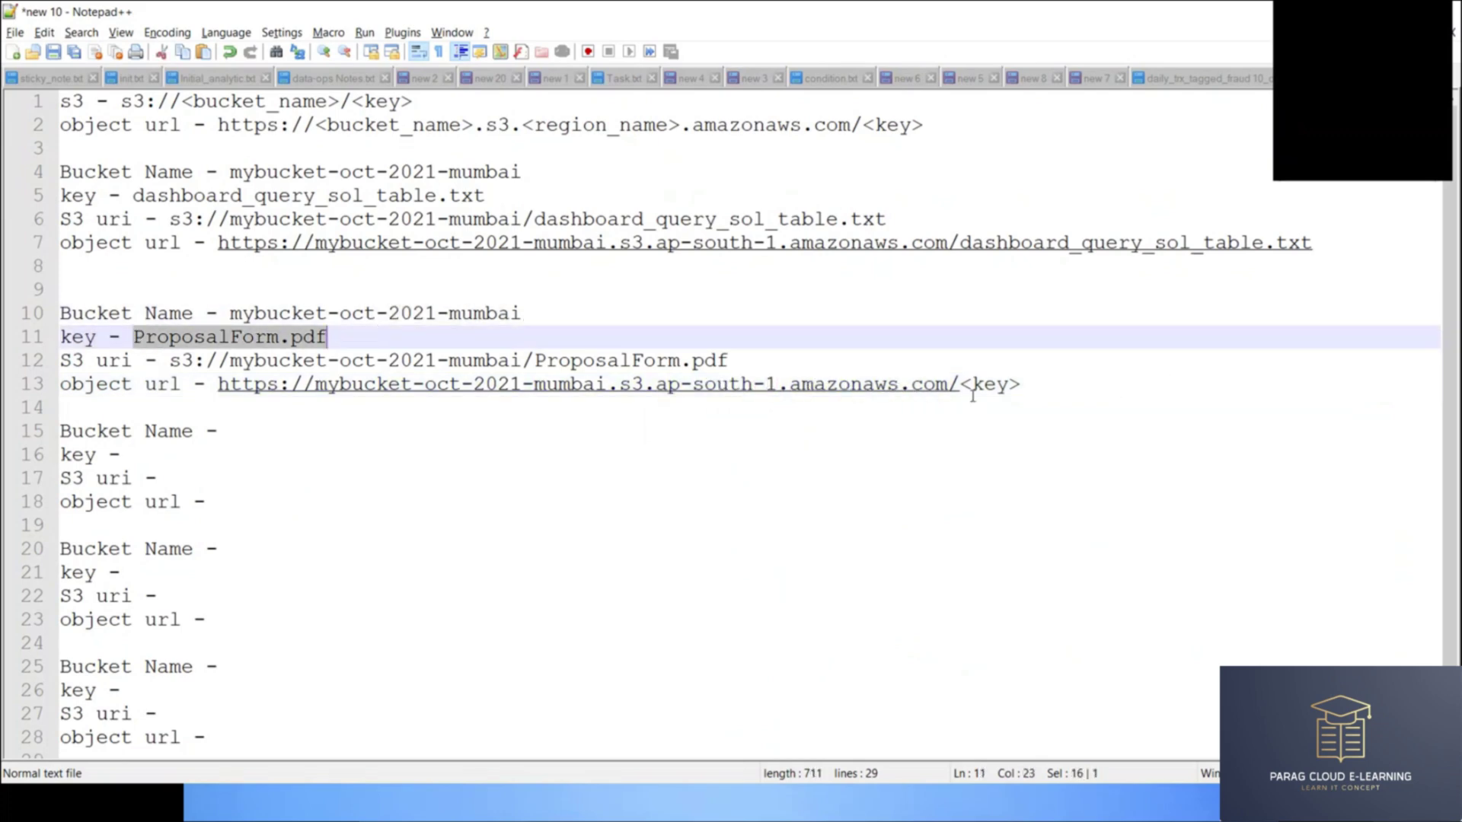
{"action": "left_click_drag", "start_coordinate": [960, 385], "coordinate": [1054, 381]}
{"action": "key", "text": "ctrl+v"}
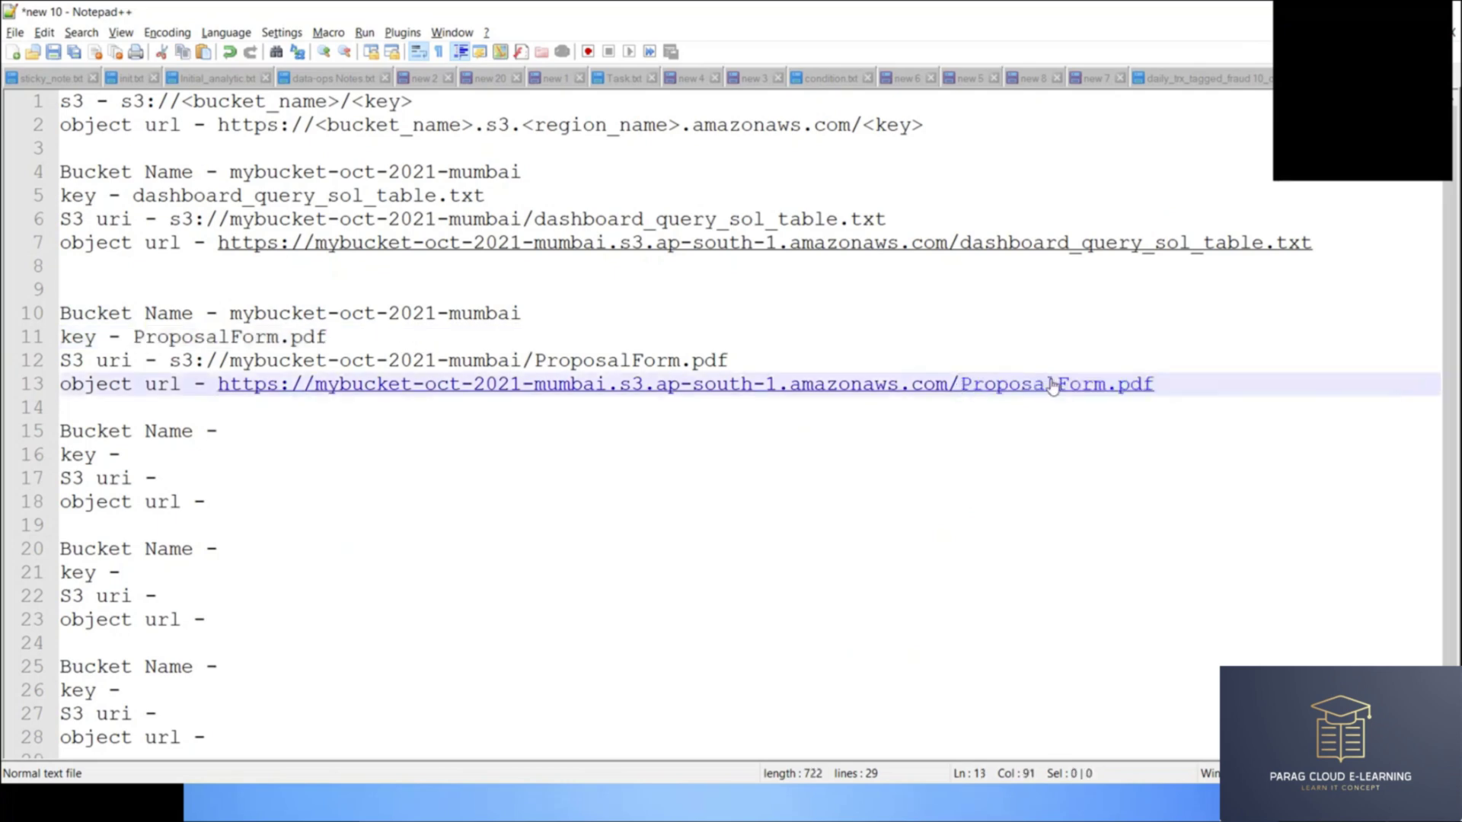
{"action": "left_click", "coordinate": [89, 358]}
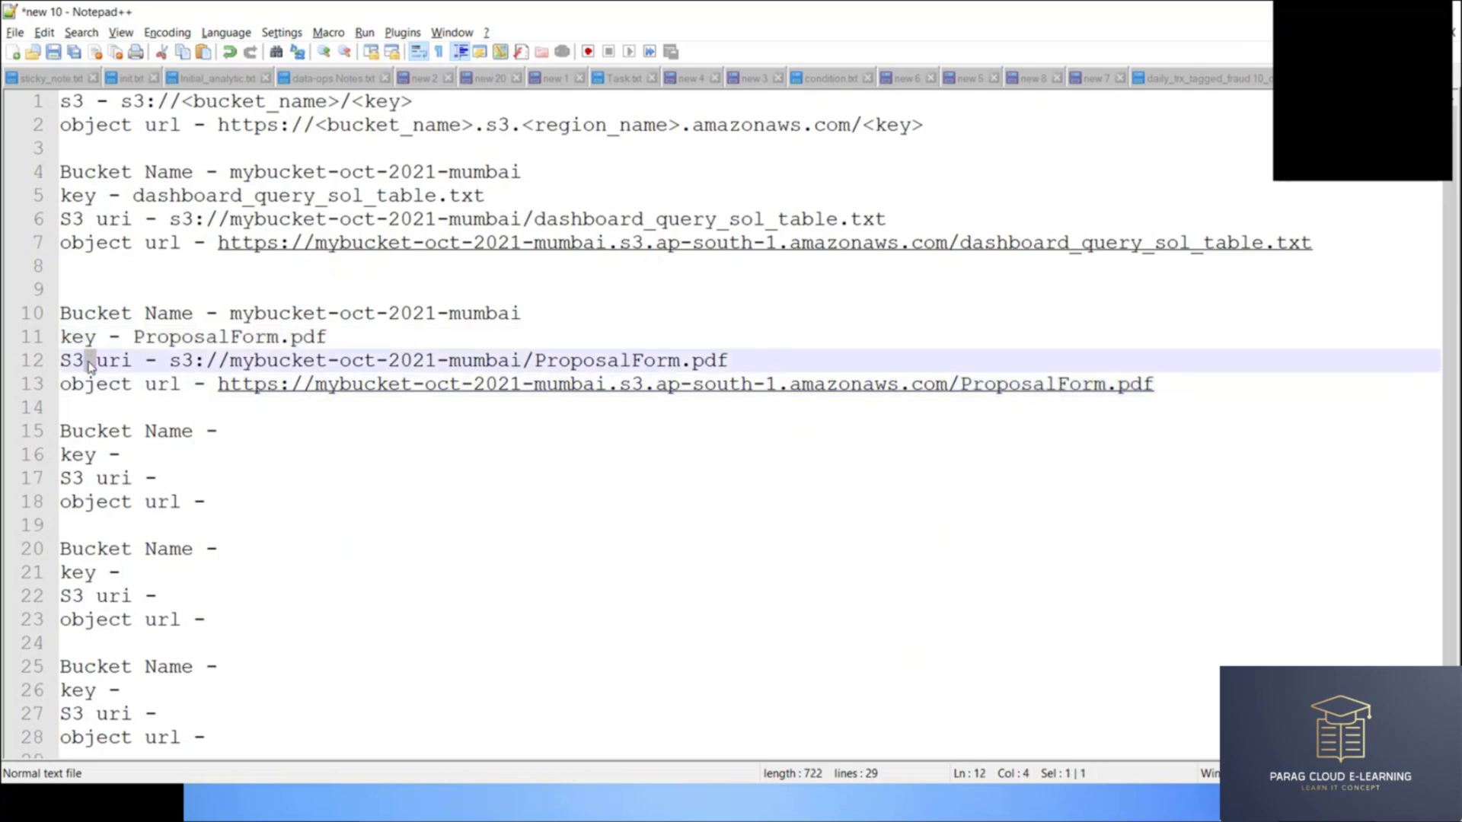
{"action": "double_click", "coordinate": [94, 386]}
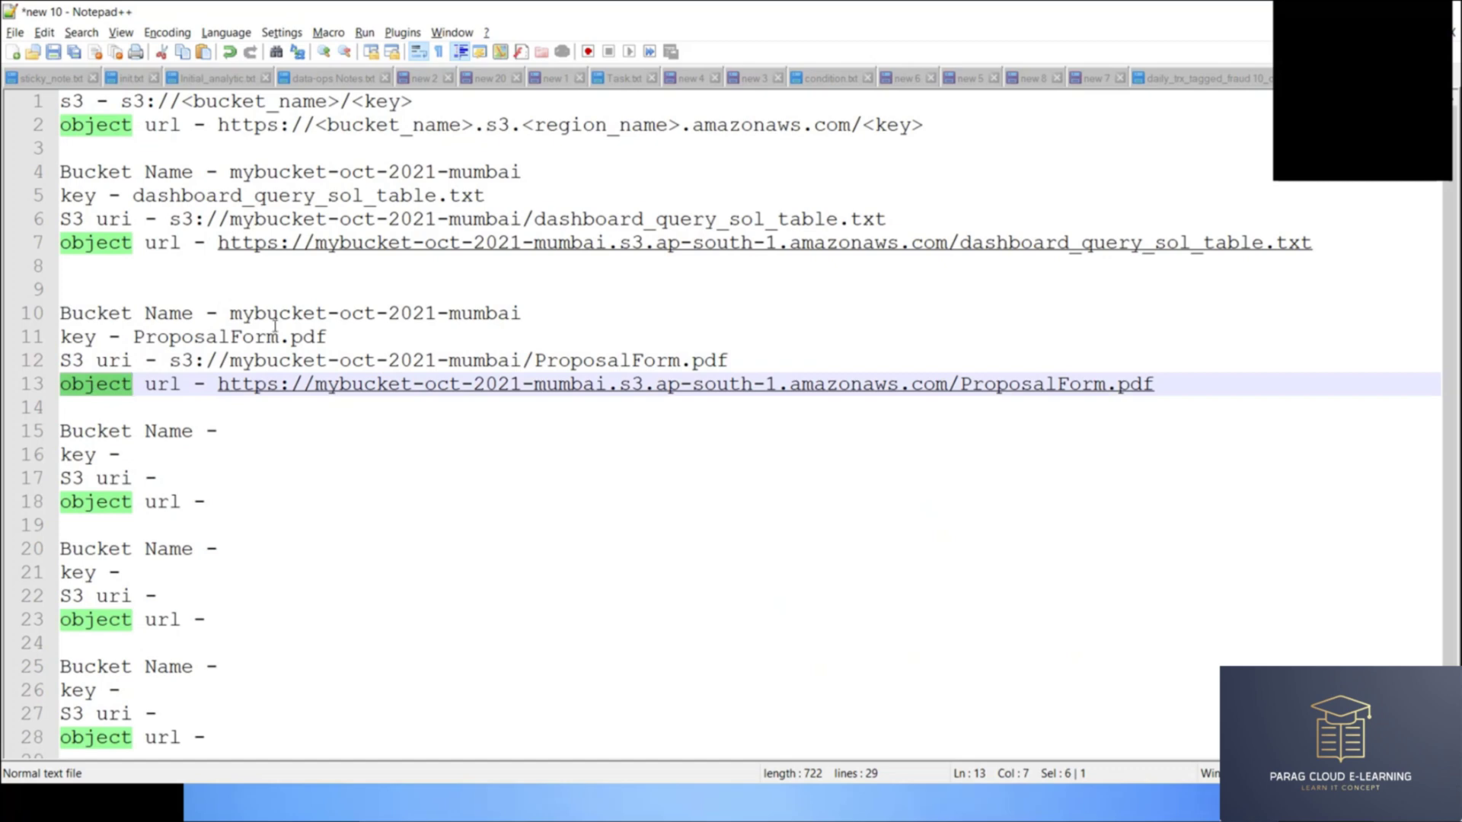
Step: Switch to the S3 console, return to the mybucket-oct-2021-mumbai bucket and create a folder named folder_1
{"action": "key", "text": "alt+Tab"}
{"action": "left_click", "coordinate": [296, 181]}
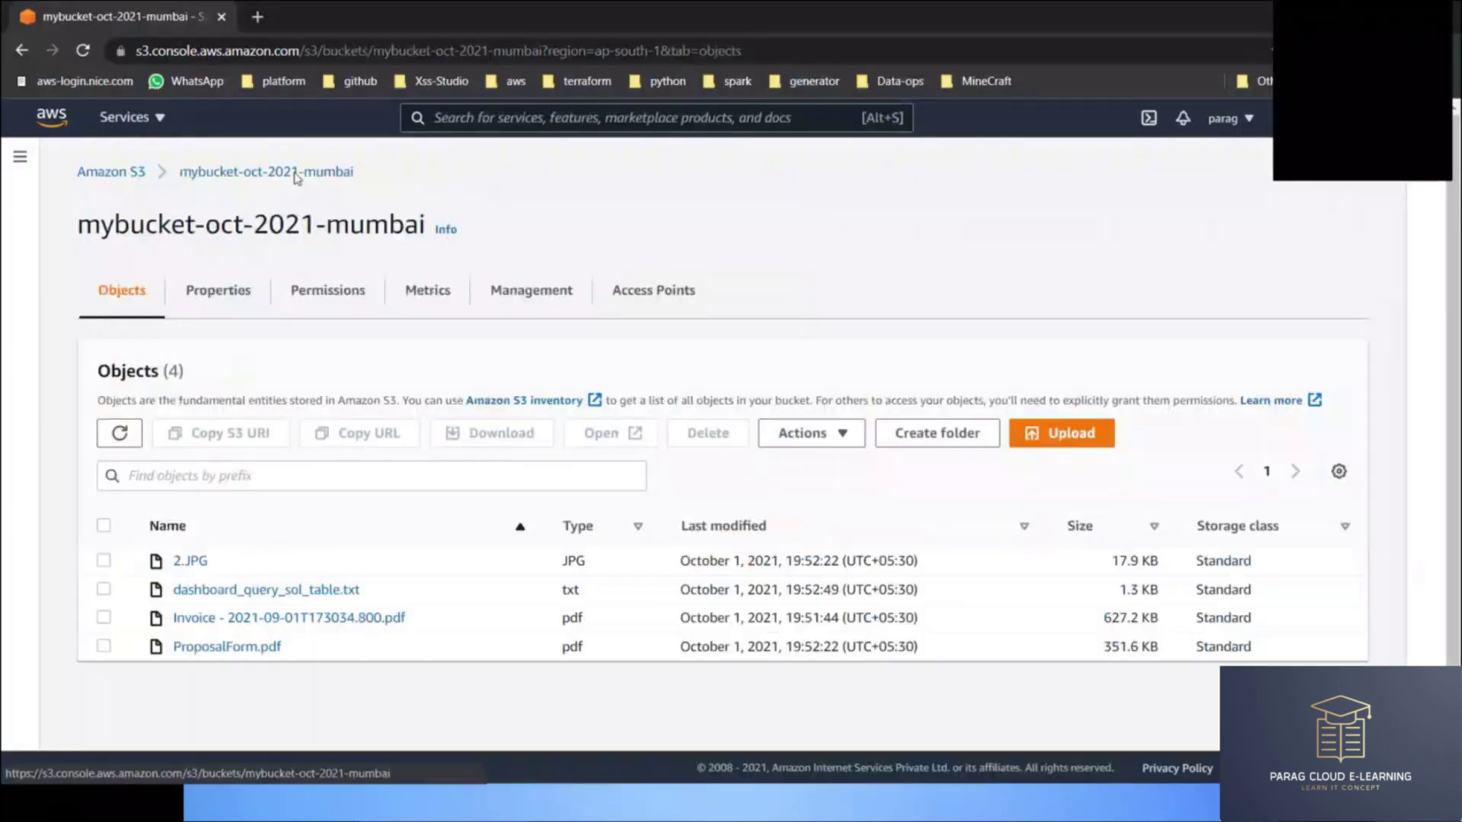
{"action": "left_click", "coordinate": [927, 434]}
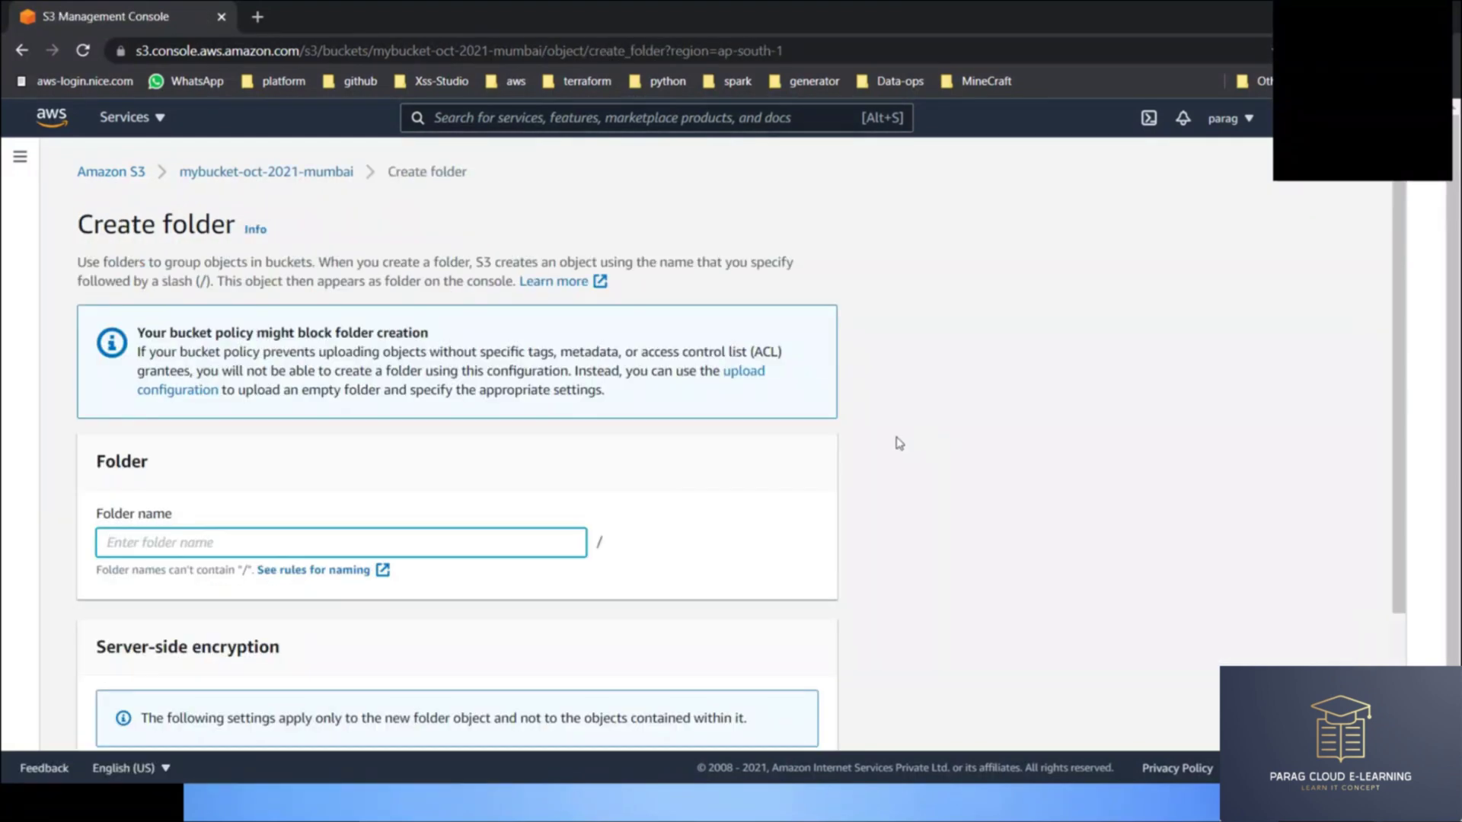
{"action": "type", "text": "F"}
{"action": "key", "text": "BackSpace"}
{"action": "type", "text": "folder_1"}
{"action": "scroll", "coordinate": [442, 571], "scroll_direction": "down", "scroll_amount": 3}
{"action": "left_click", "coordinate": [818, 723]}
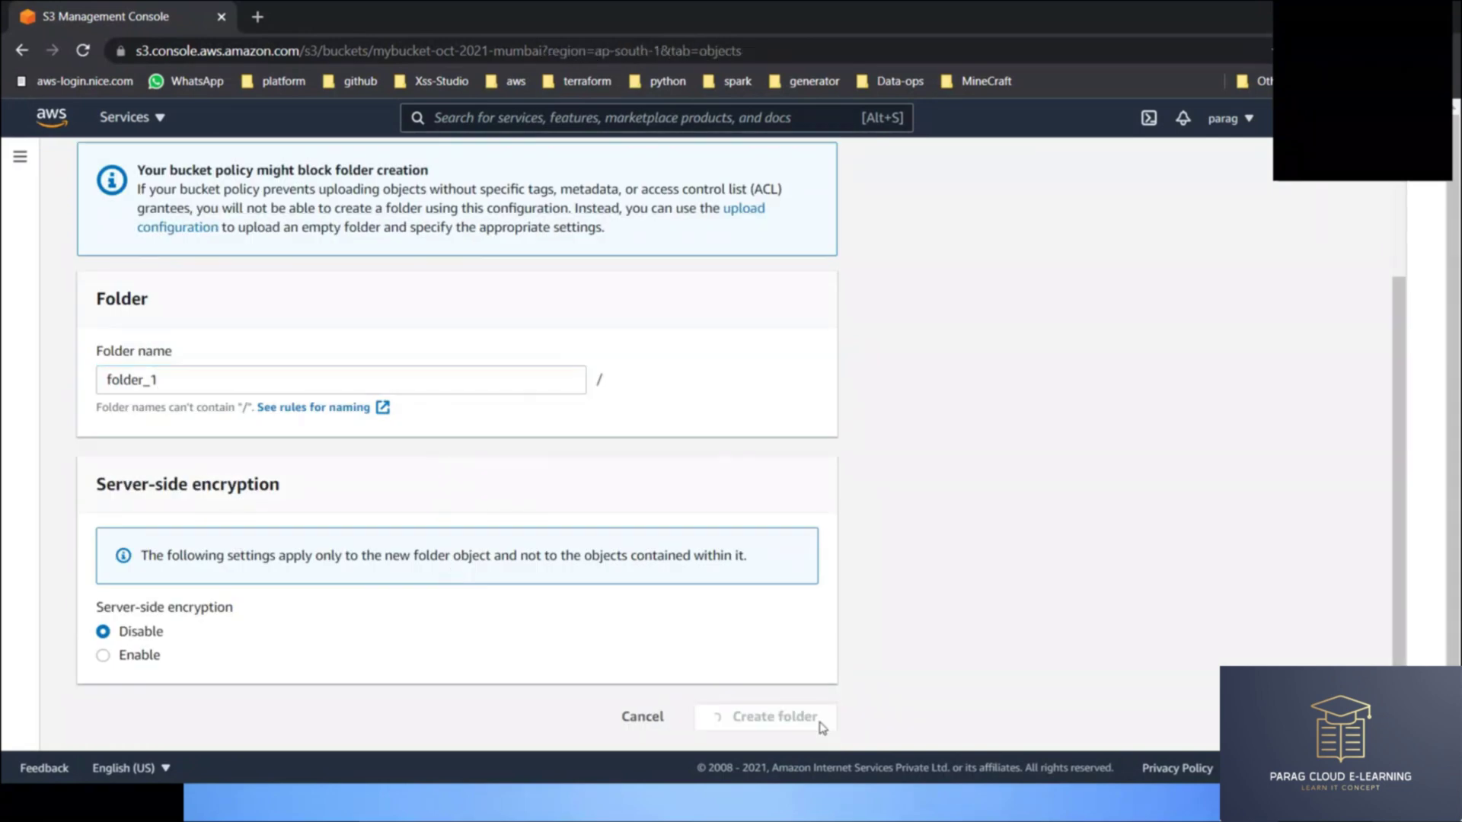
{"action": "scroll", "coordinate": [251, 643], "scroll_direction": "down", "scroll_amount": 1}
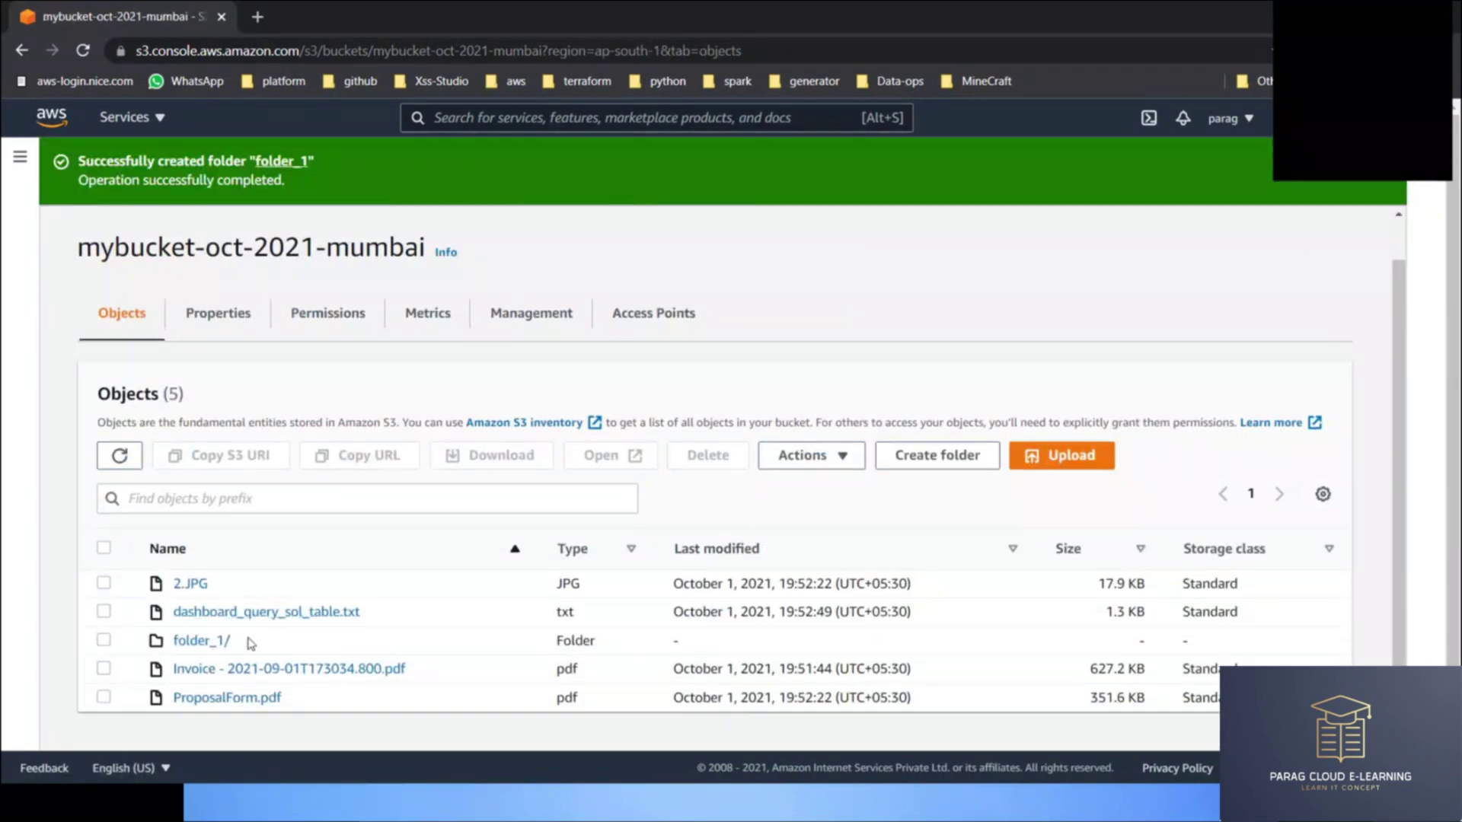
{"action": "left_click", "coordinate": [103, 640]}
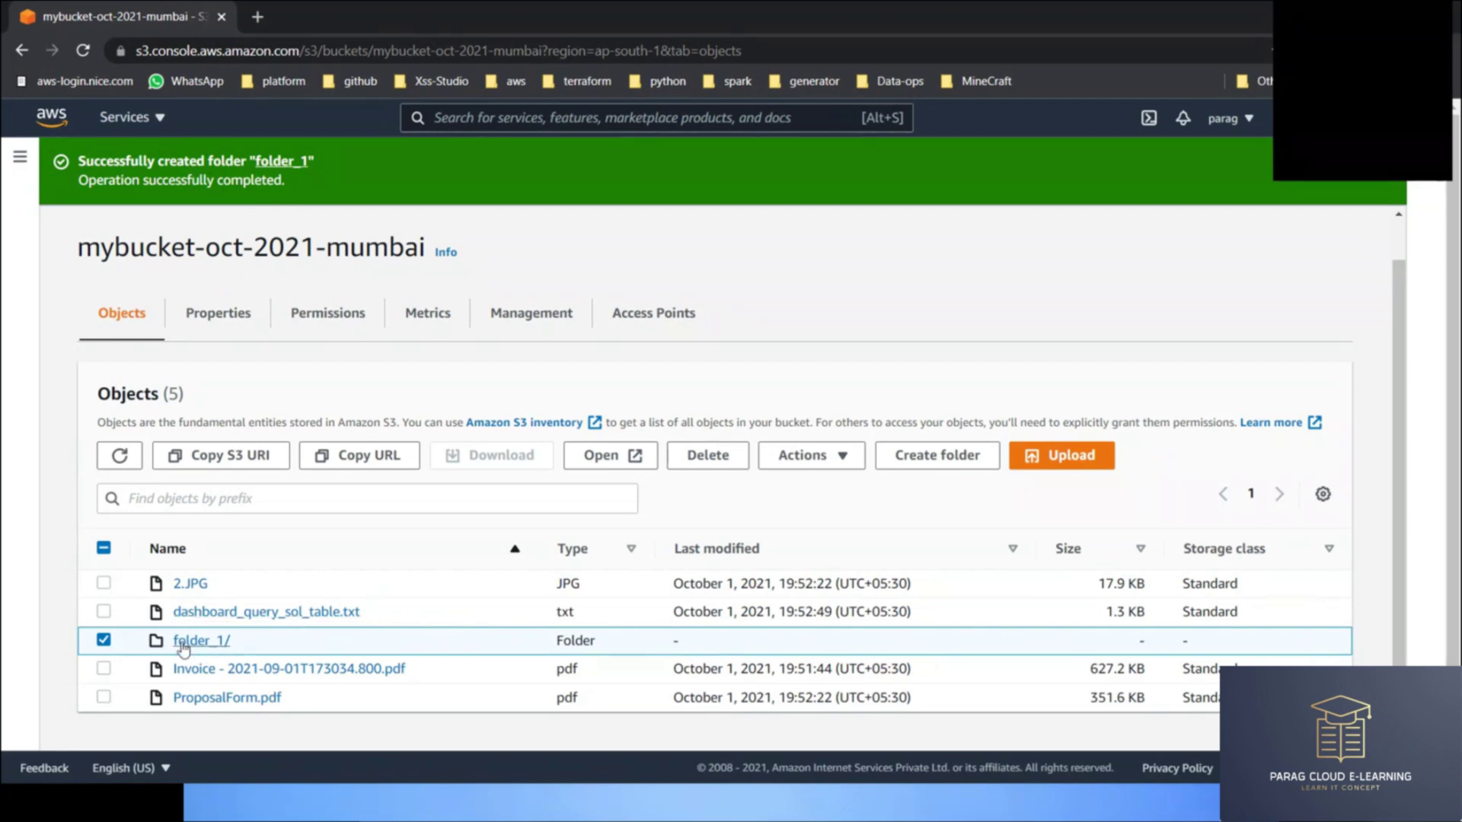
{"action": "left_click_drag", "start_coordinate": [162, 646], "coordinate": [157, 619]}
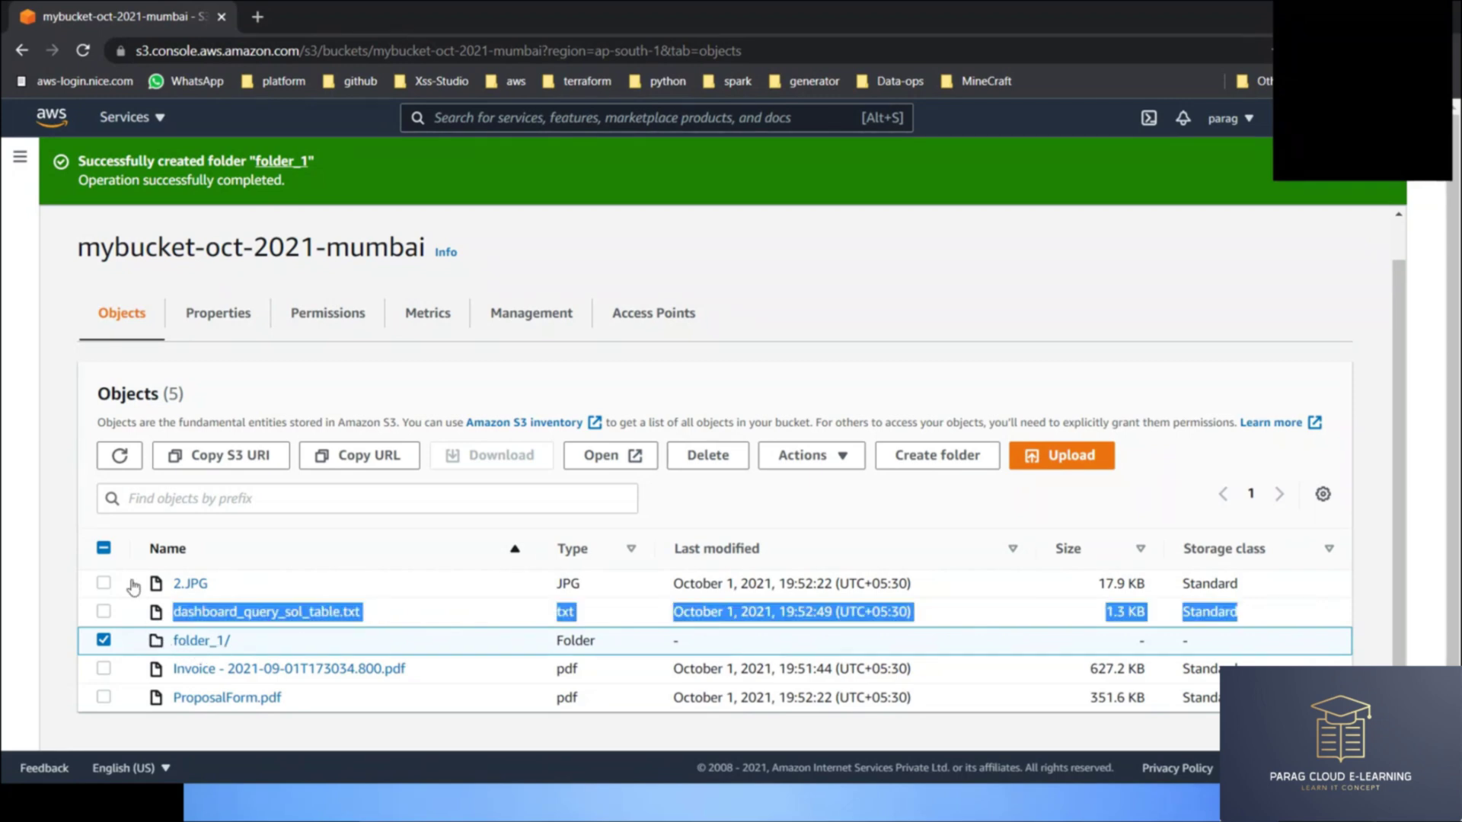
Step: Create a second folder named folder_2 in the mybucket-oct-2021-mumbai bucket
{"action": "left_click", "coordinate": [926, 466]}
{"action": "left_click", "coordinate": [392, 548]}
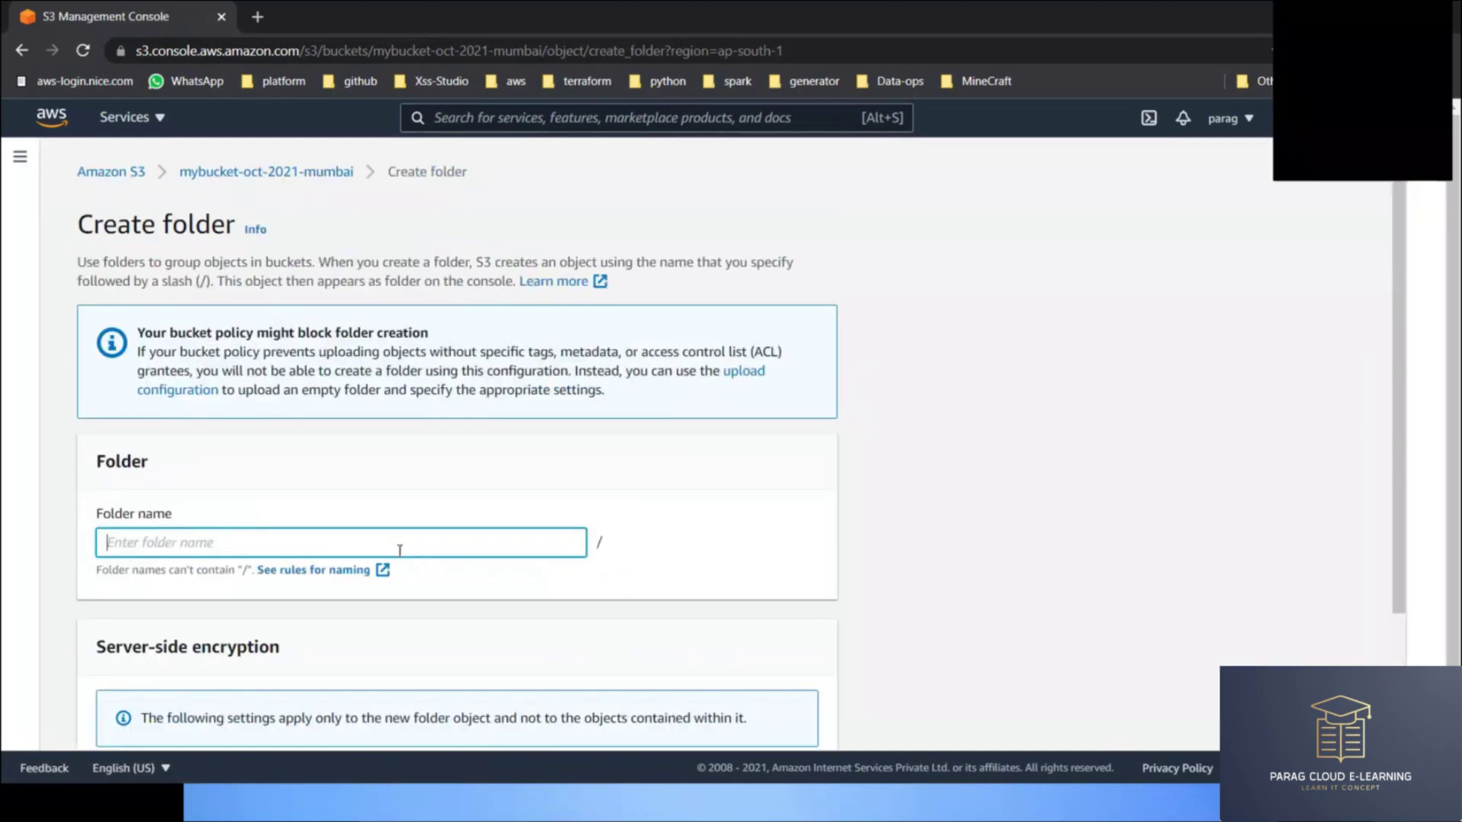
{"action": "type", "text": "Fold"}
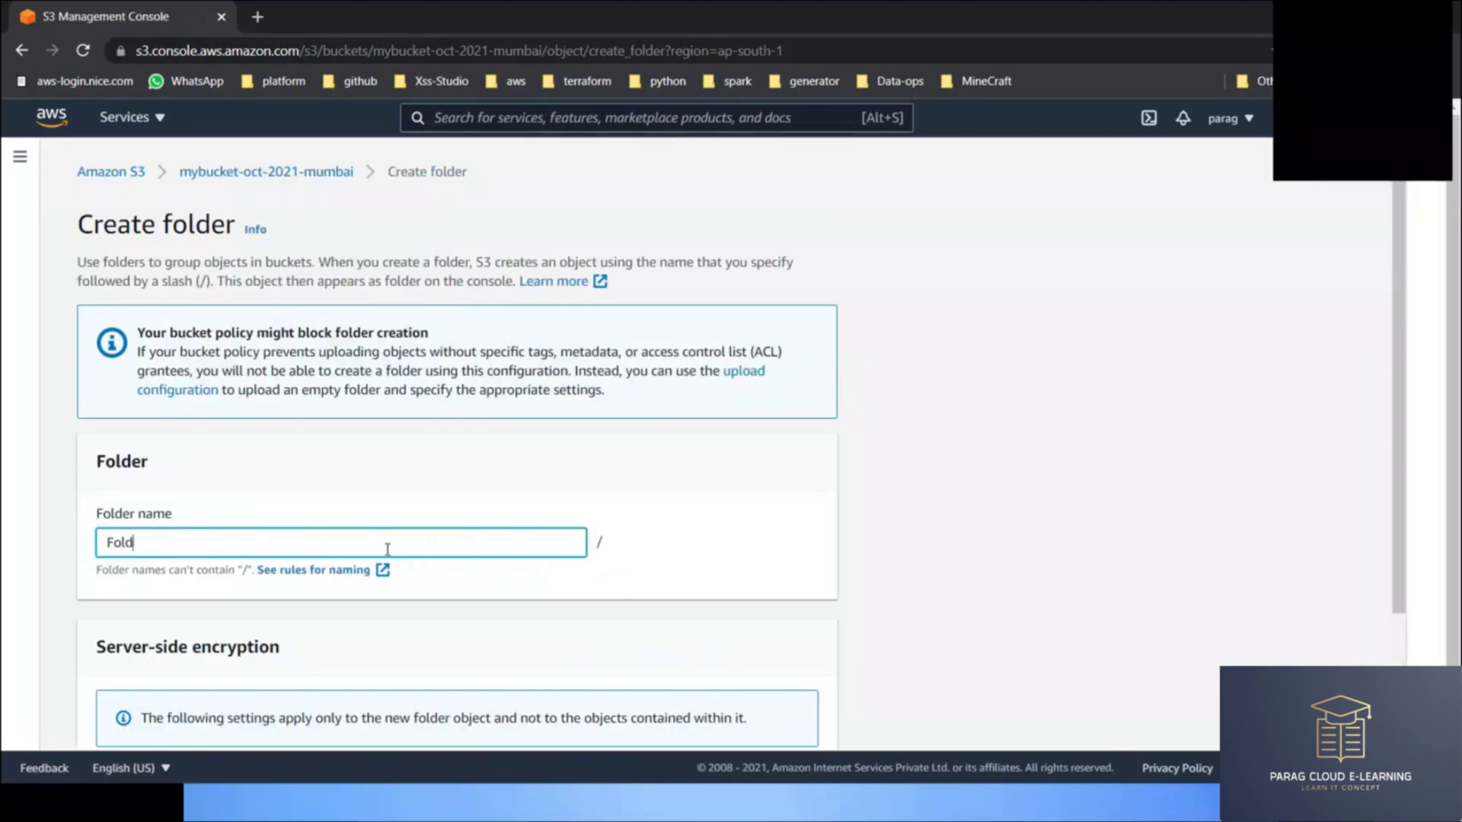
{"action": "key", "text": "BackSpace"}
{"action": "key", "text": "BackSpace"}
{"action": "key", "text": "BackSpace"}
{"action": "key", "text": "BackSpace"}
{"action": "type", "text": "fodelder_2"}
{"action": "scroll", "coordinate": [387, 549], "scroll_direction": "down", "scroll_amount": 2}
{"action": "left_click", "coordinate": [769, 714]}
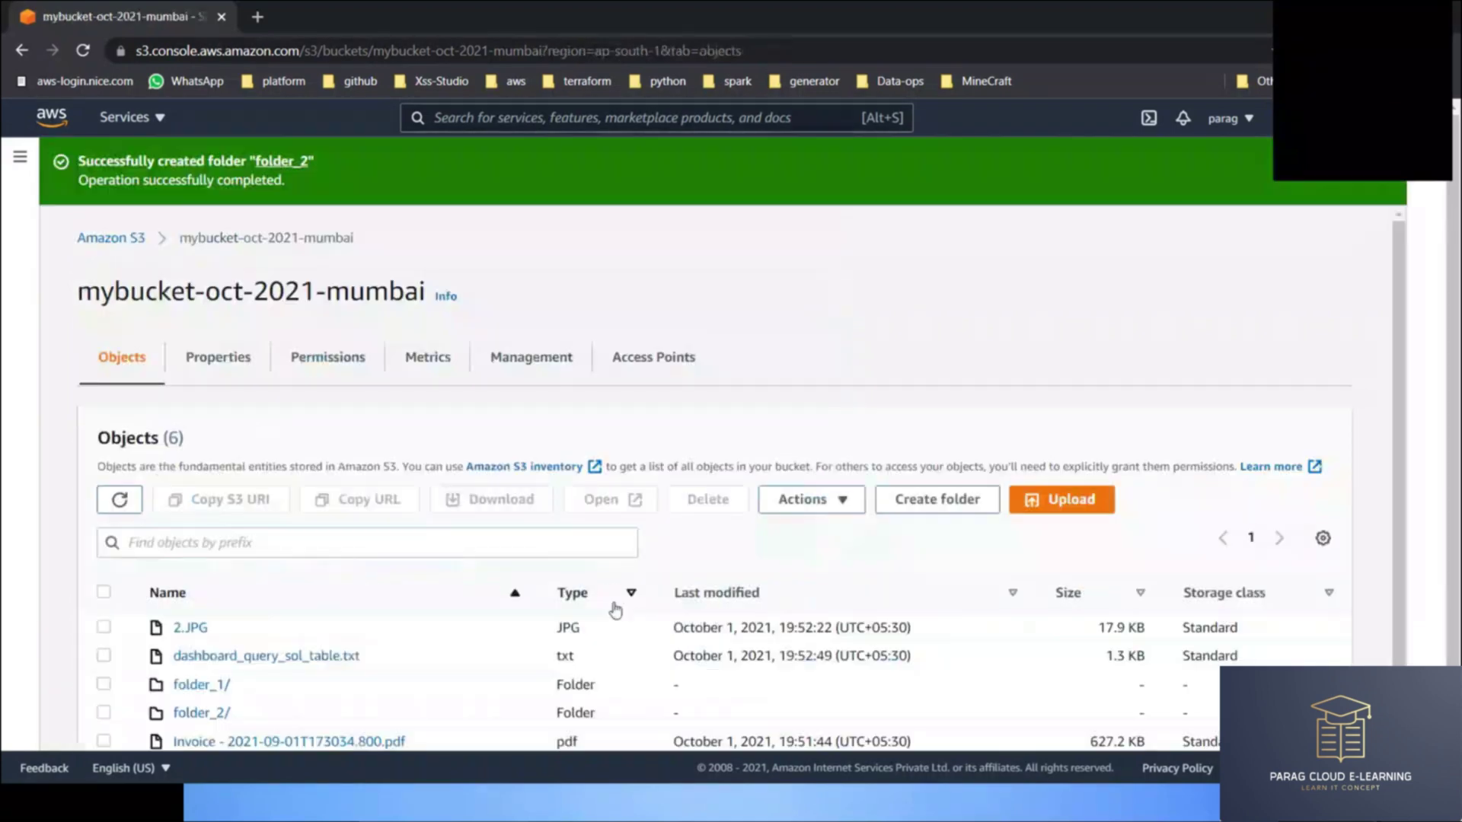
{"action": "scroll", "coordinate": [569, 617], "scroll_direction": "down", "scroll_amount": 1}
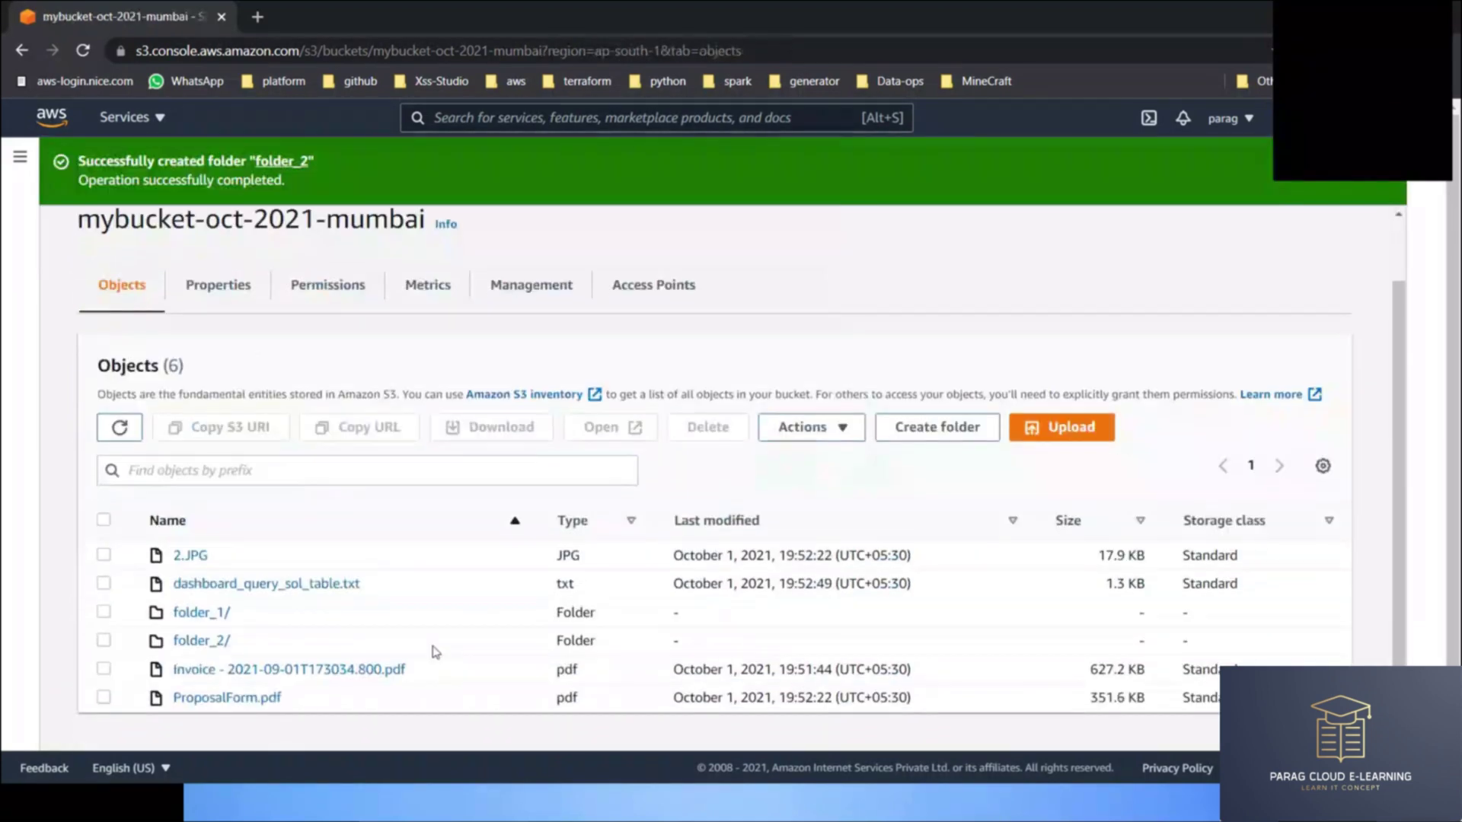
Step: Open folder_2 and create a subfolder named folder_3 inside it
{"action": "left_click", "coordinate": [196, 641]}
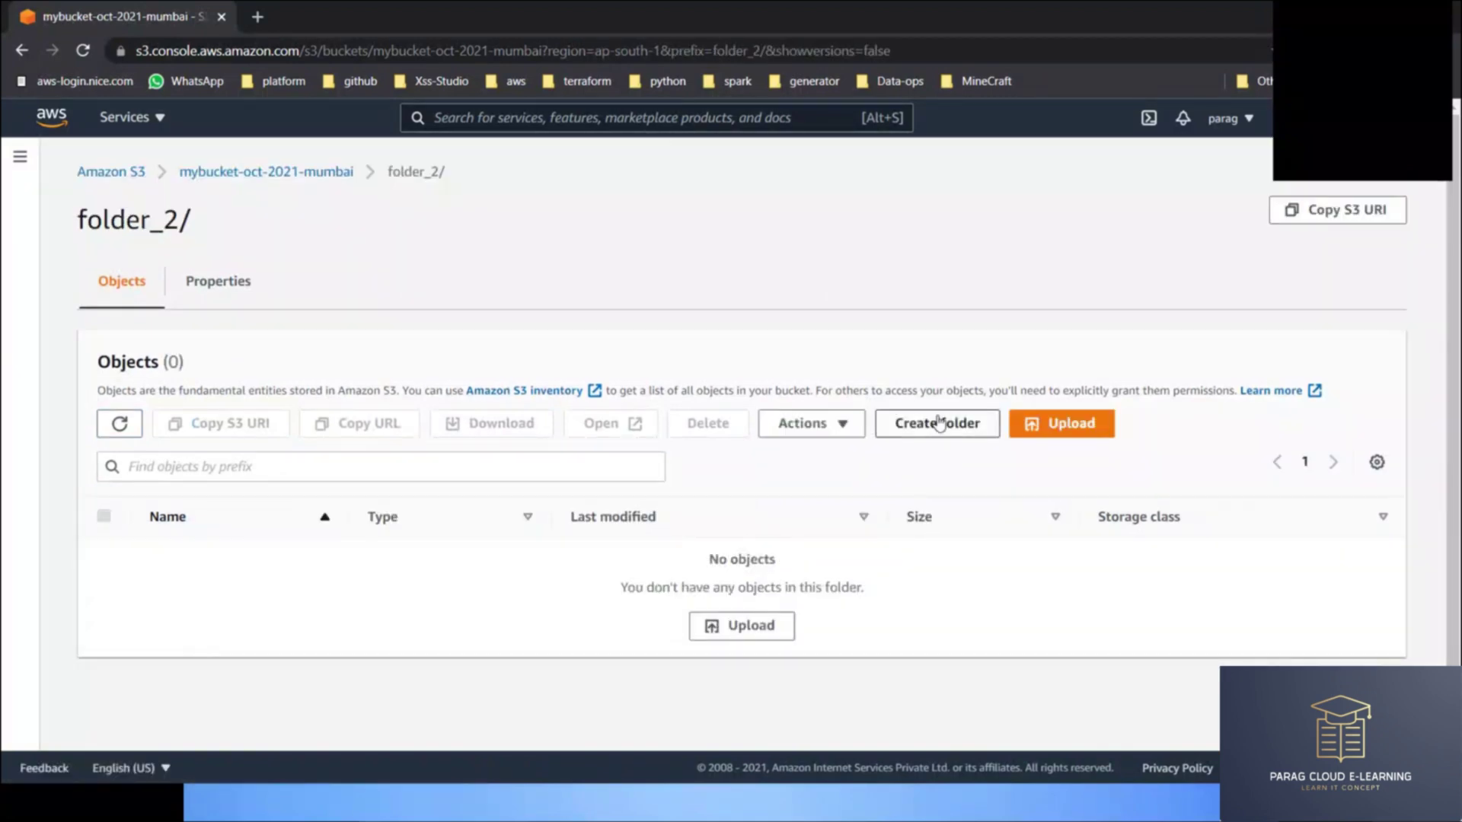
{"action": "left_click", "coordinate": [940, 425]}
{"action": "type", "text": "folder_3"}
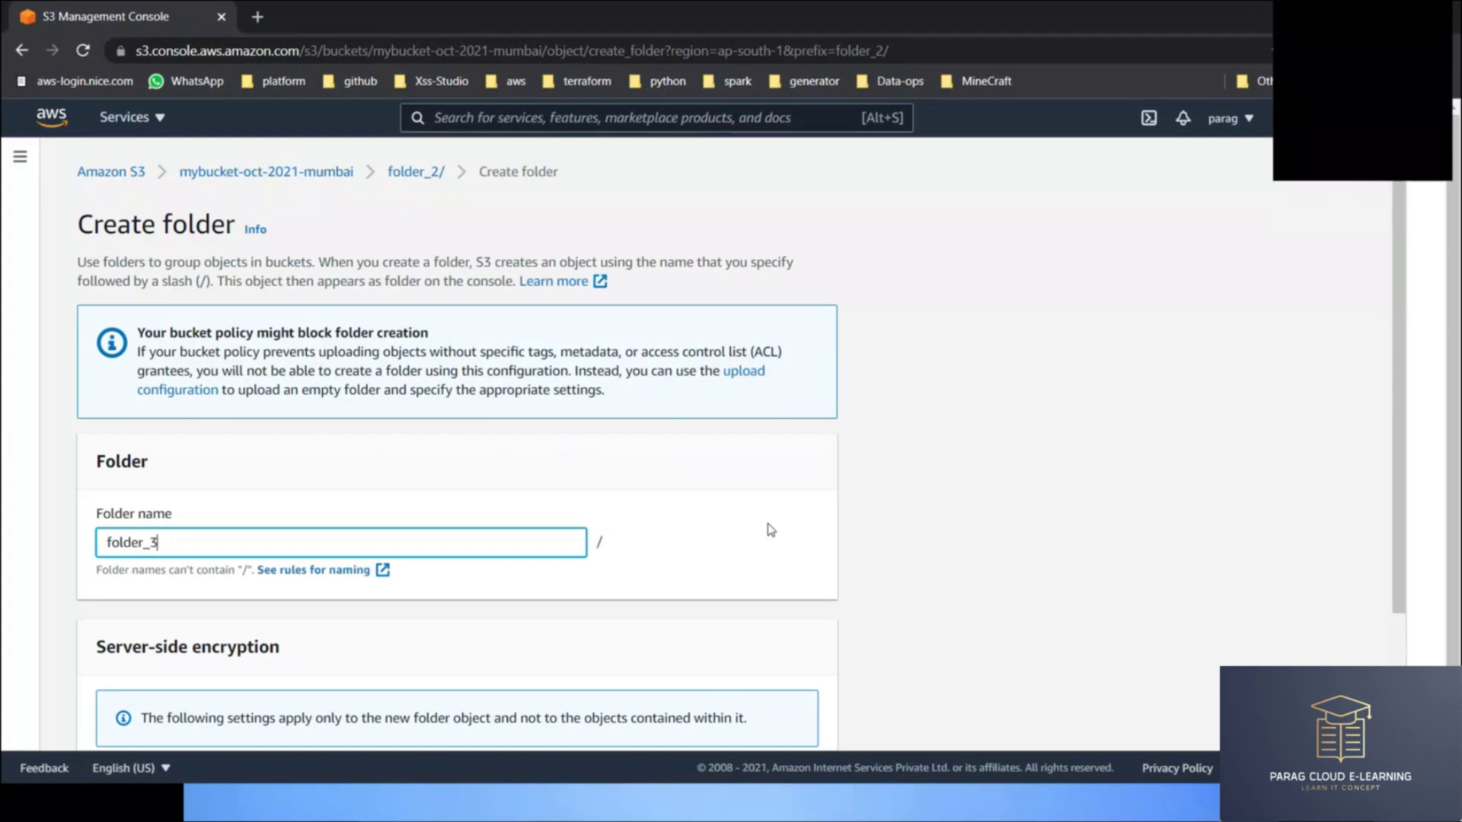
{"action": "scroll", "coordinate": [767, 531], "scroll_direction": "down", "scroll_amount": 3}
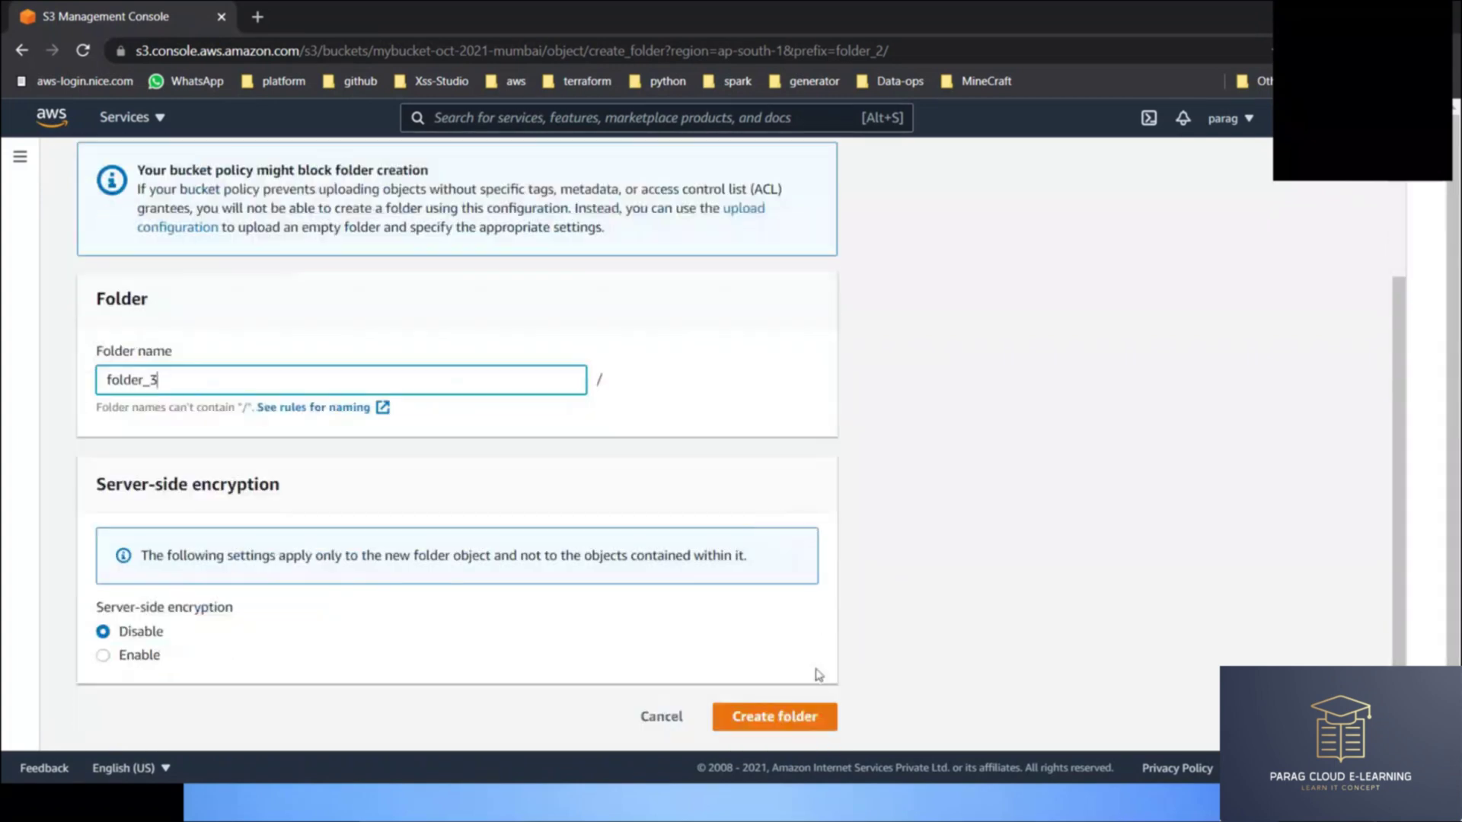
{"action": "left_click", "coordinate": [784, 714]}
Step: Return to the mybucket-oct-2021-mumbai object list, open folder_1 and examine its path from the bucket
{"action": "left_click", "coordinate": [266, 237]}
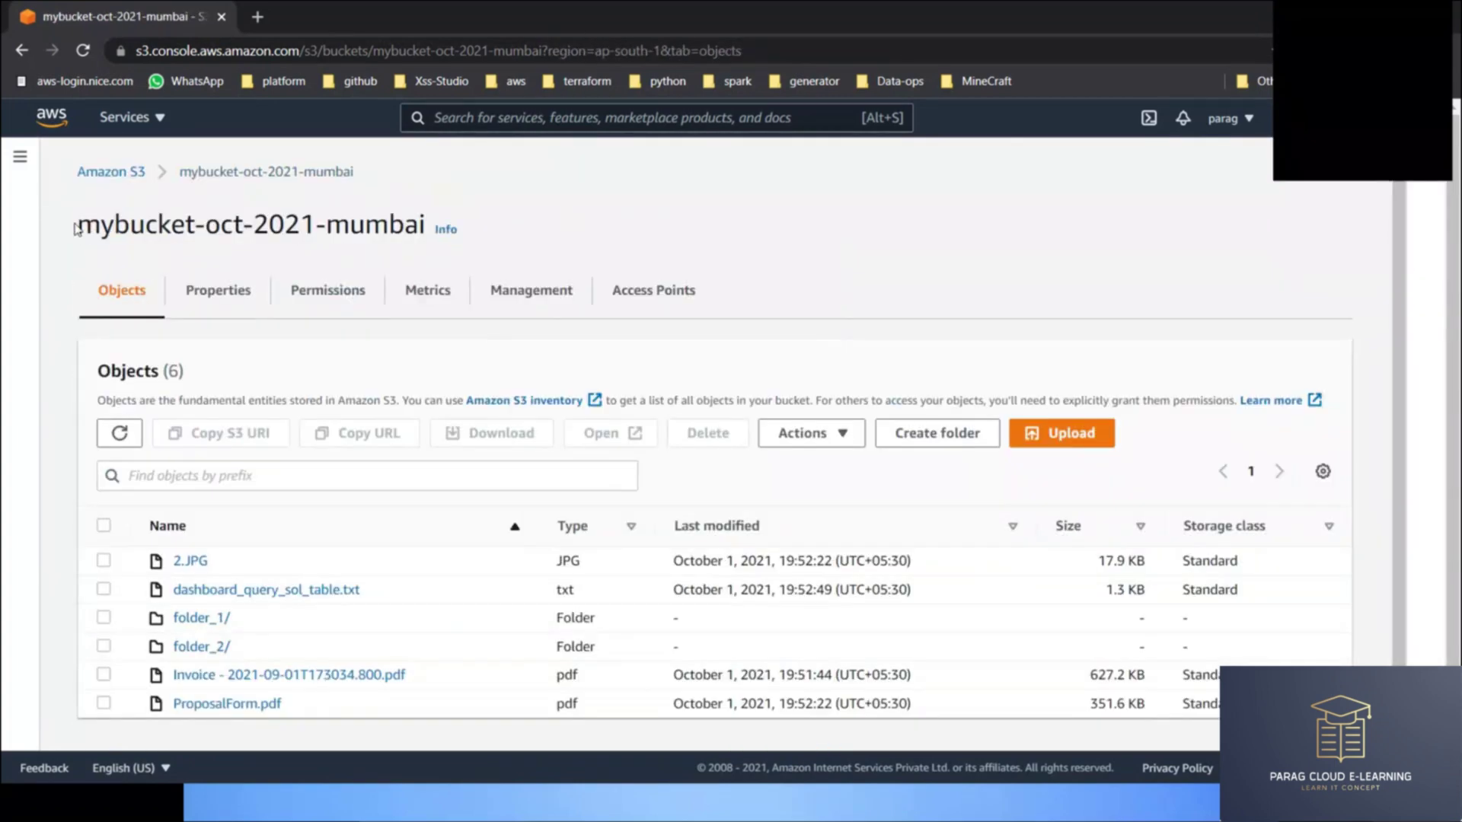
{"action": "left_click_drag", "start_coordinate": [77, 224], "coordinate": [425, 222]}
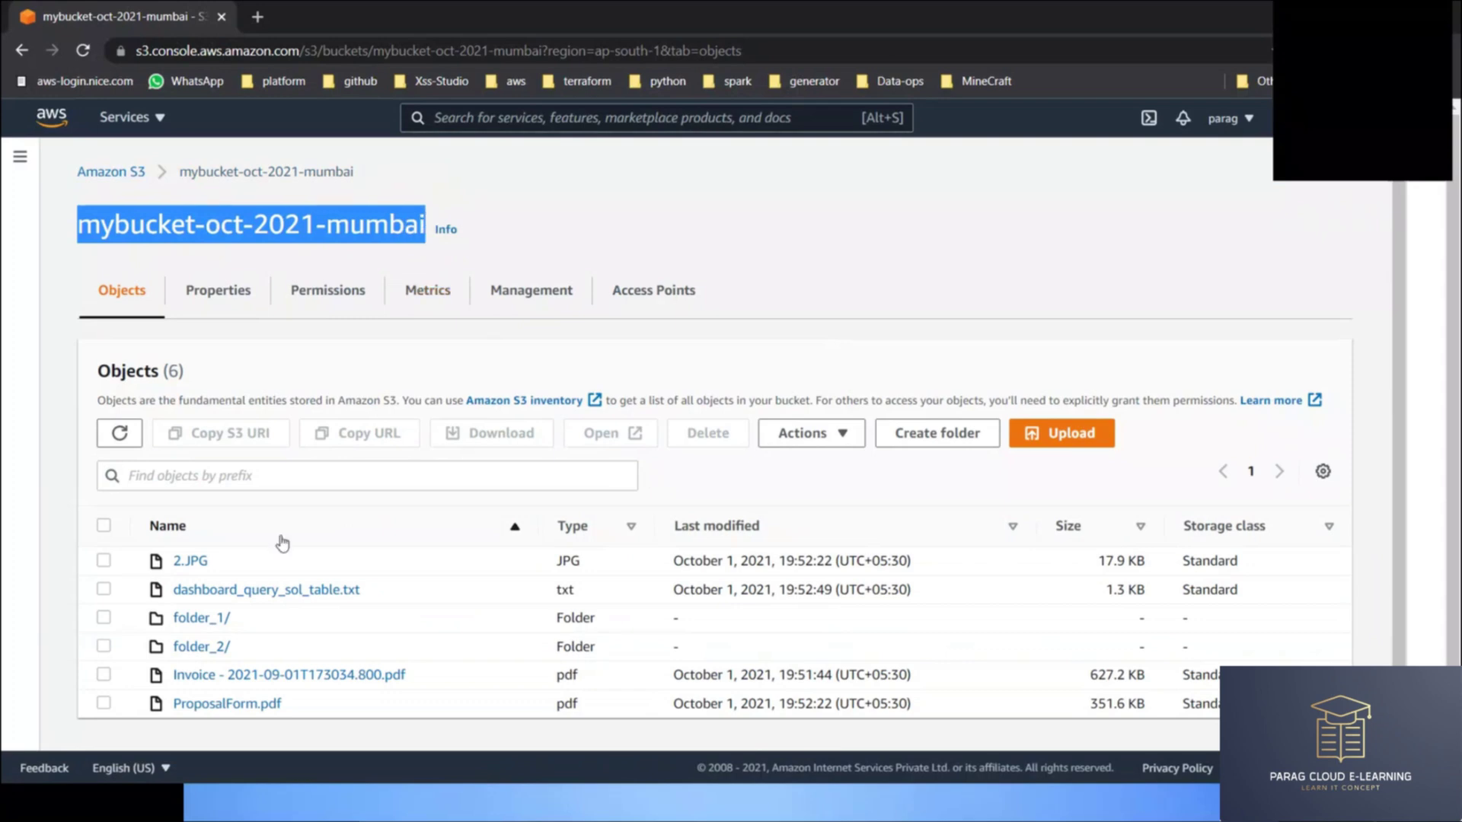
{"action": "left_click", "coordinate": [201, 618]}
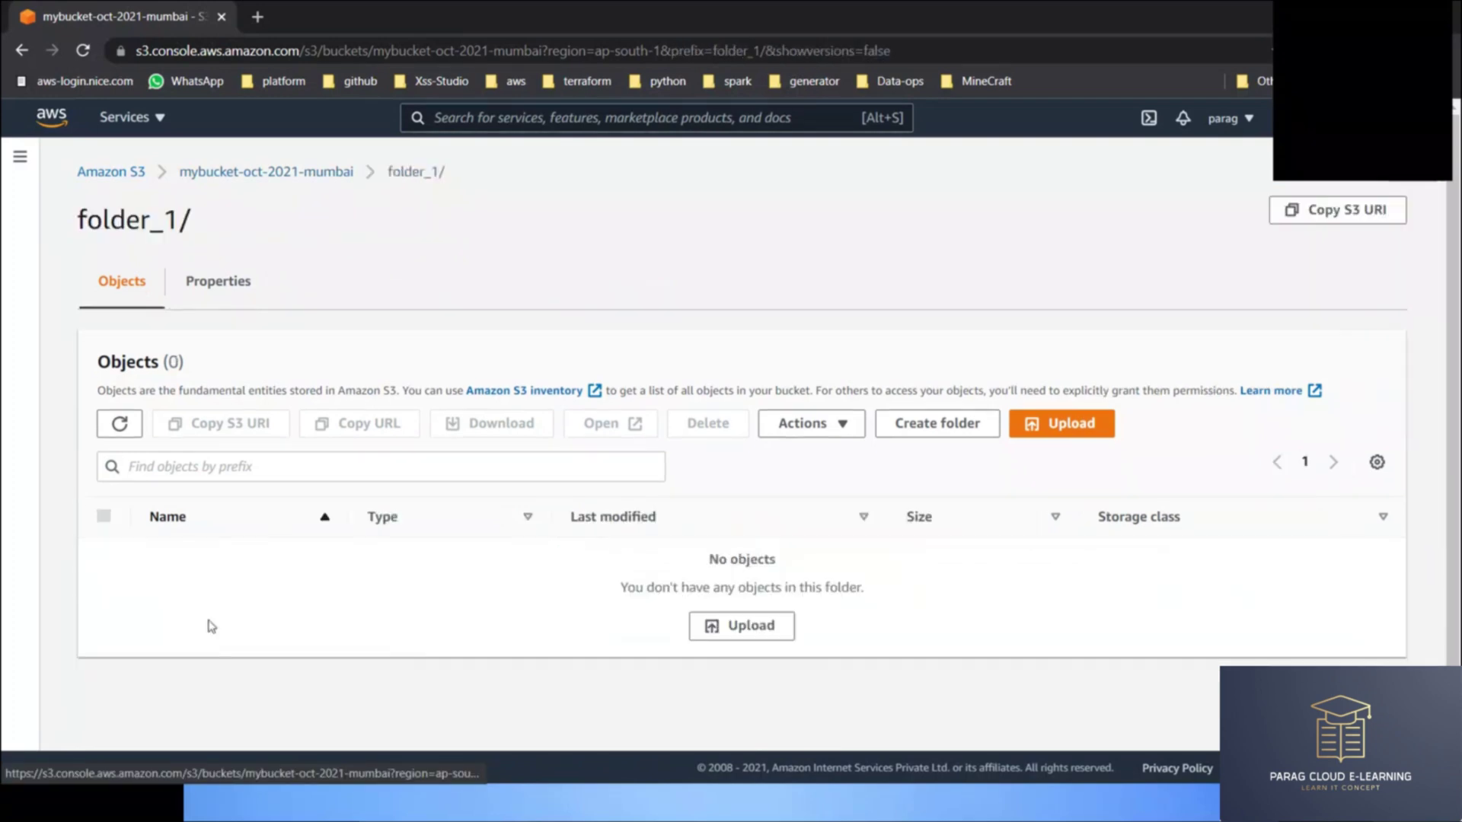
{"action": "left_click_drag", "start_coordinate": [473, 174], "coordinate": [177, 175]}
{"action": "left_click", "coordinate": [299, 216]}
{"action": "triple_click", "coordinate": [420, 181]}
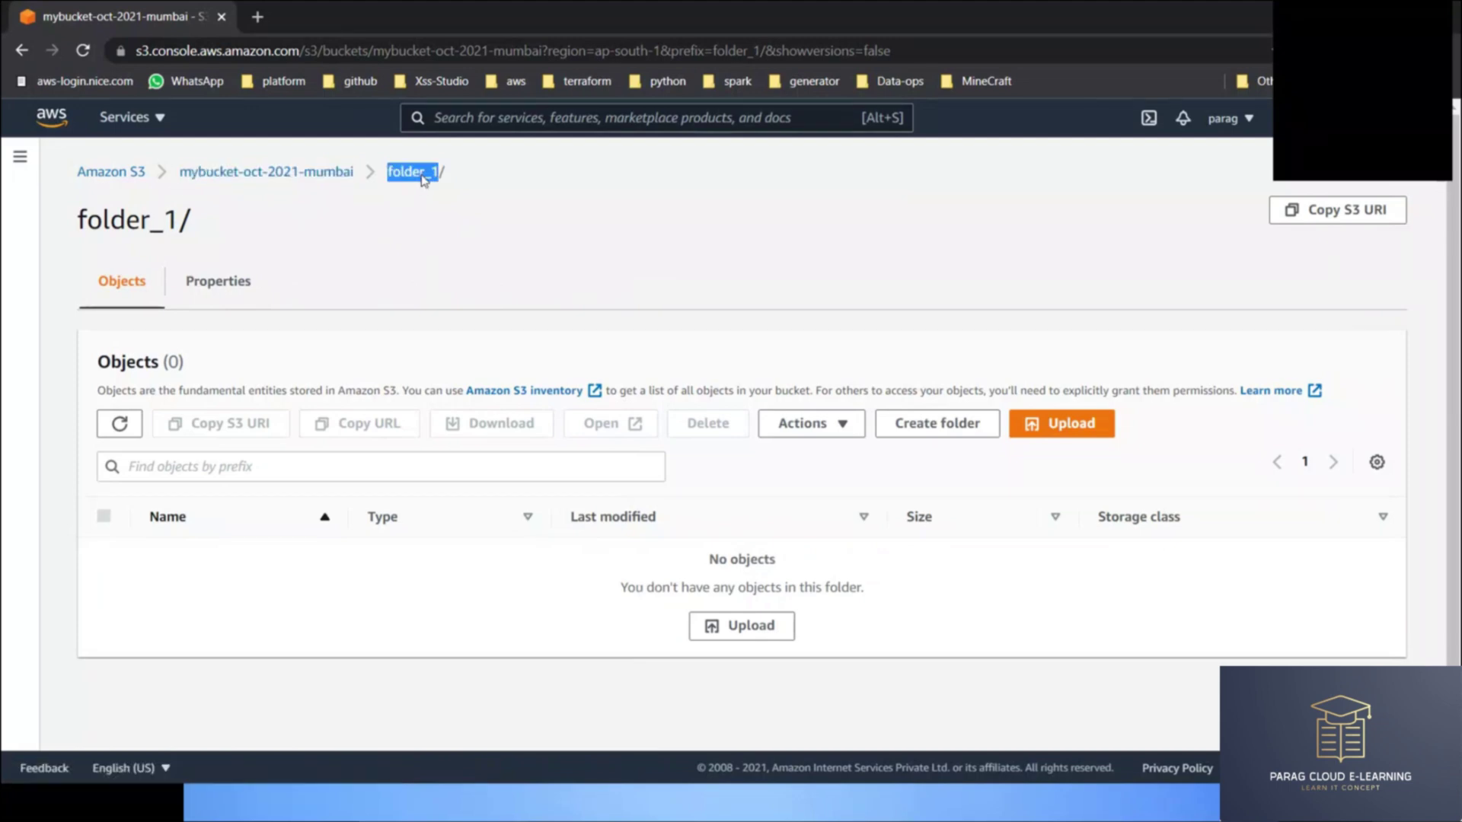
Step: Upload PostToJira.postman_collection.json into folder_1
{"action": "left_click", "coordinate": [438, 297]}
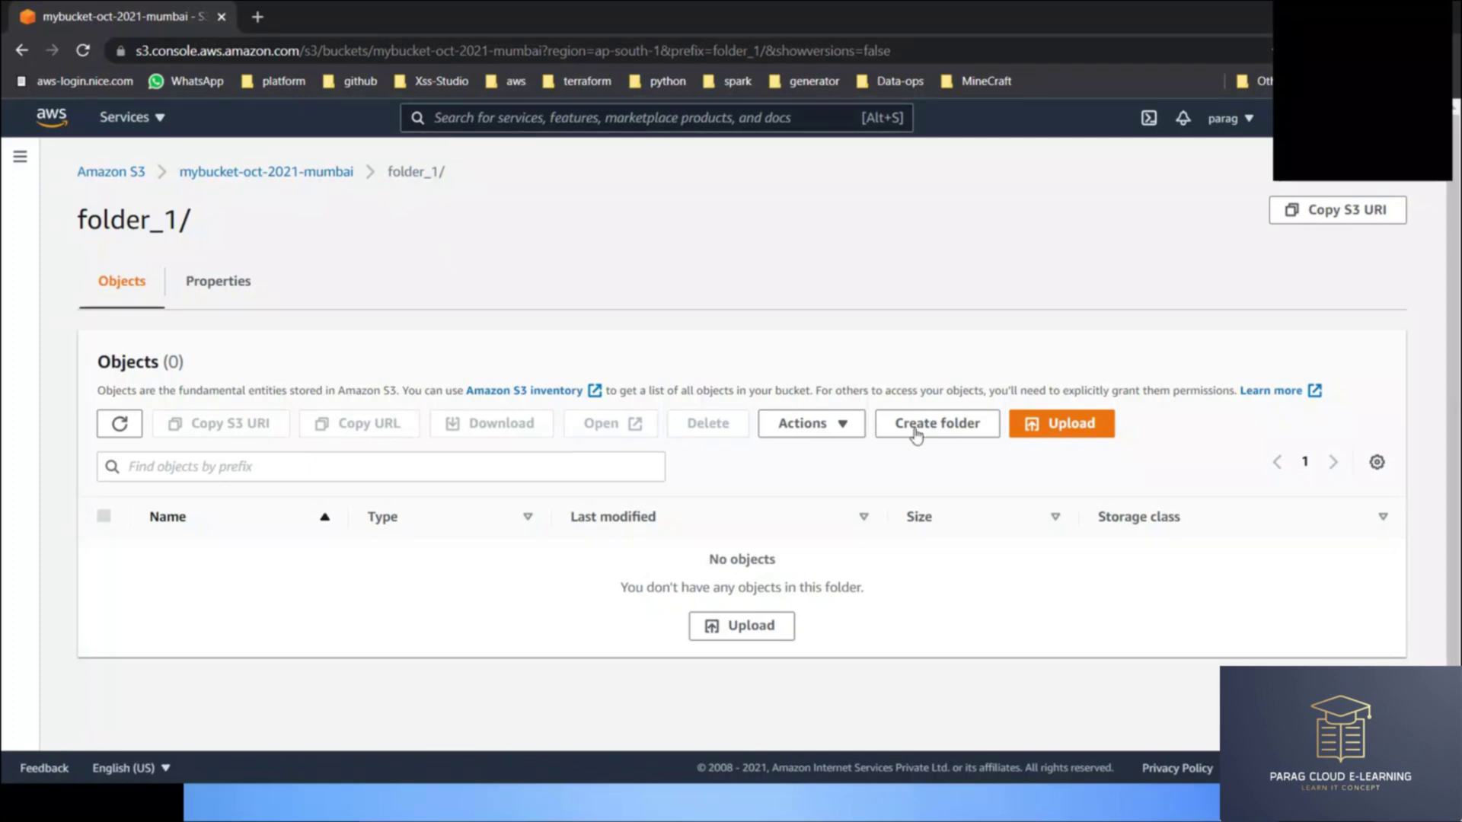
{"action": "left_click", "coordinate": [1061, 423]}
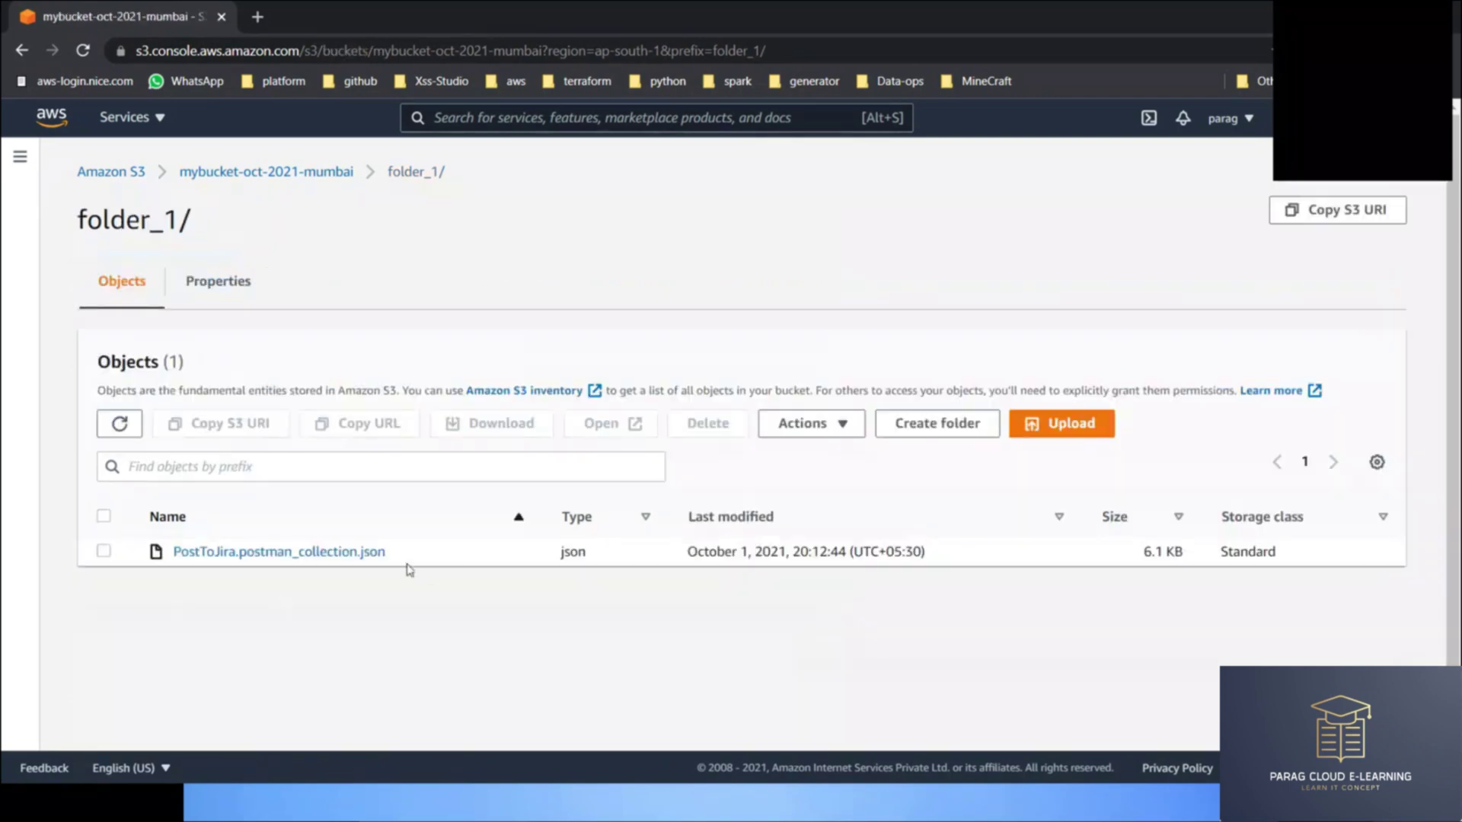
{"action": "left_click_drag", "start_coordinate": [417, 554], "coordinate": [171, 553]}
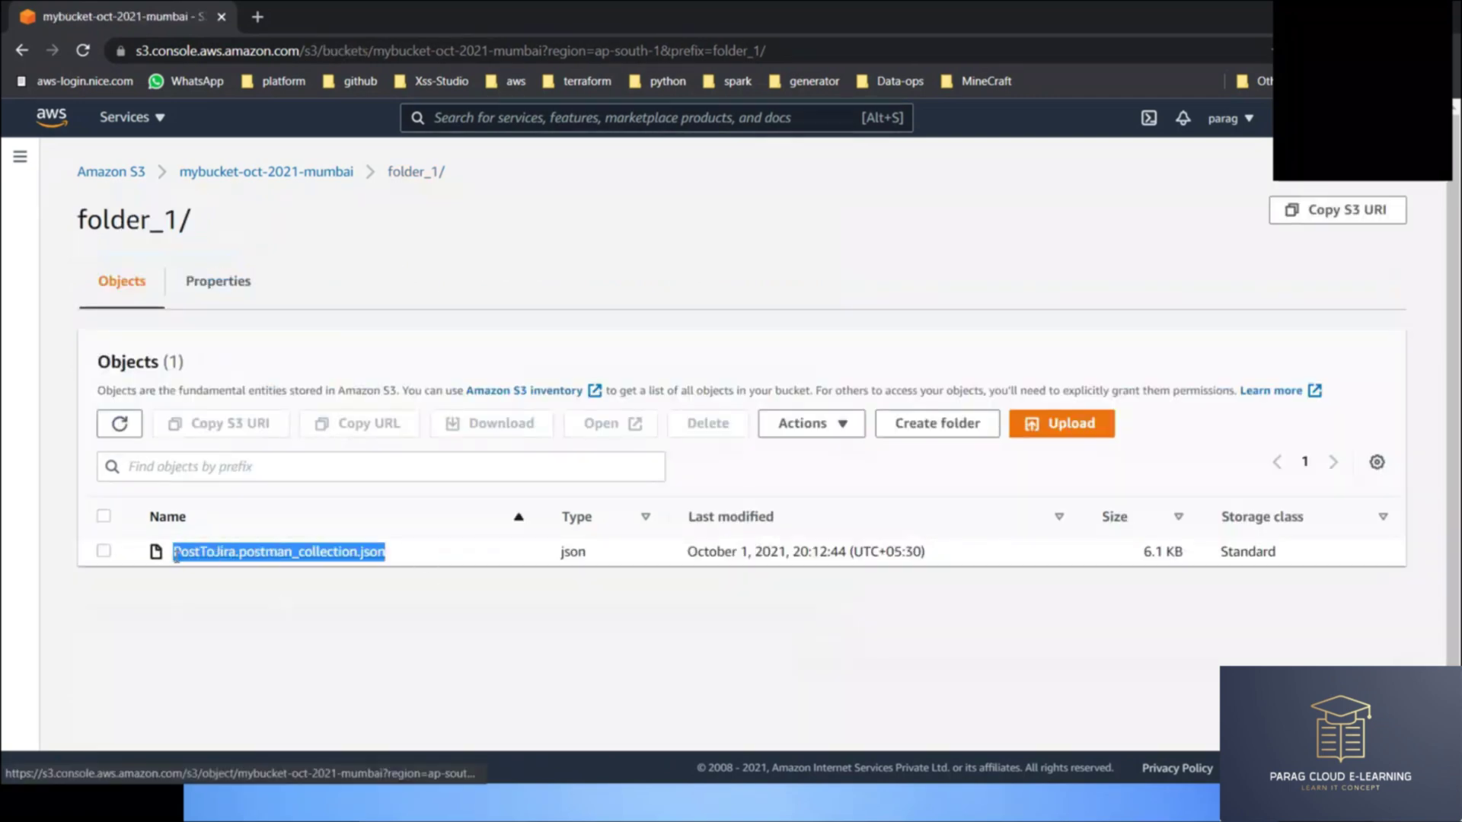
Step: Return to the mybucket-oct-2021-mumbai bucket, open folder_2 and upload Population deviation week.ipynb into it
{"action": "double_click", "coordinate": [142, 223]}
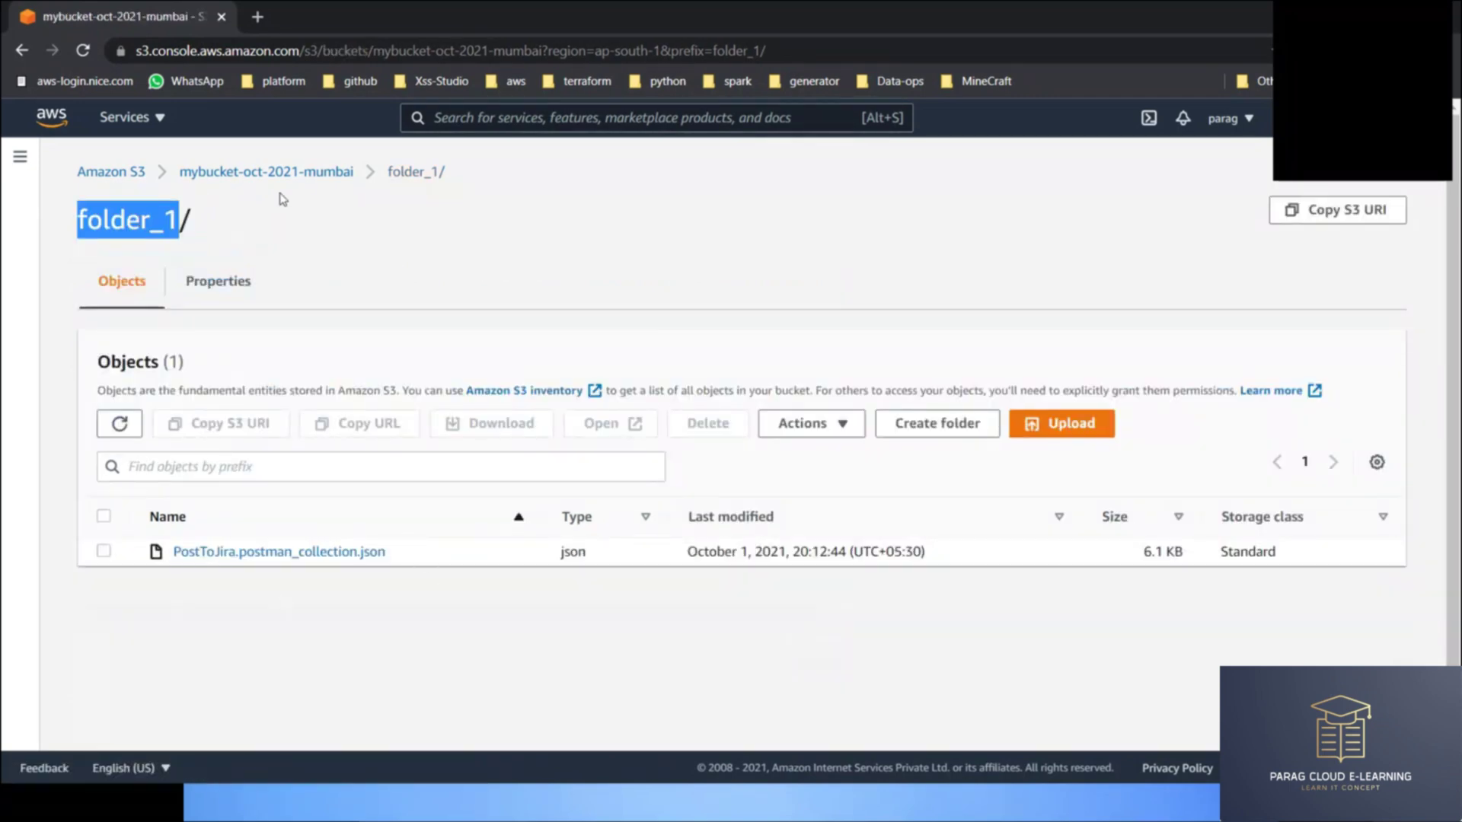
{"action": "left_click", "coordinate": [291, 173]}
{"action": "left_click", "coordinate": [207, 653]}
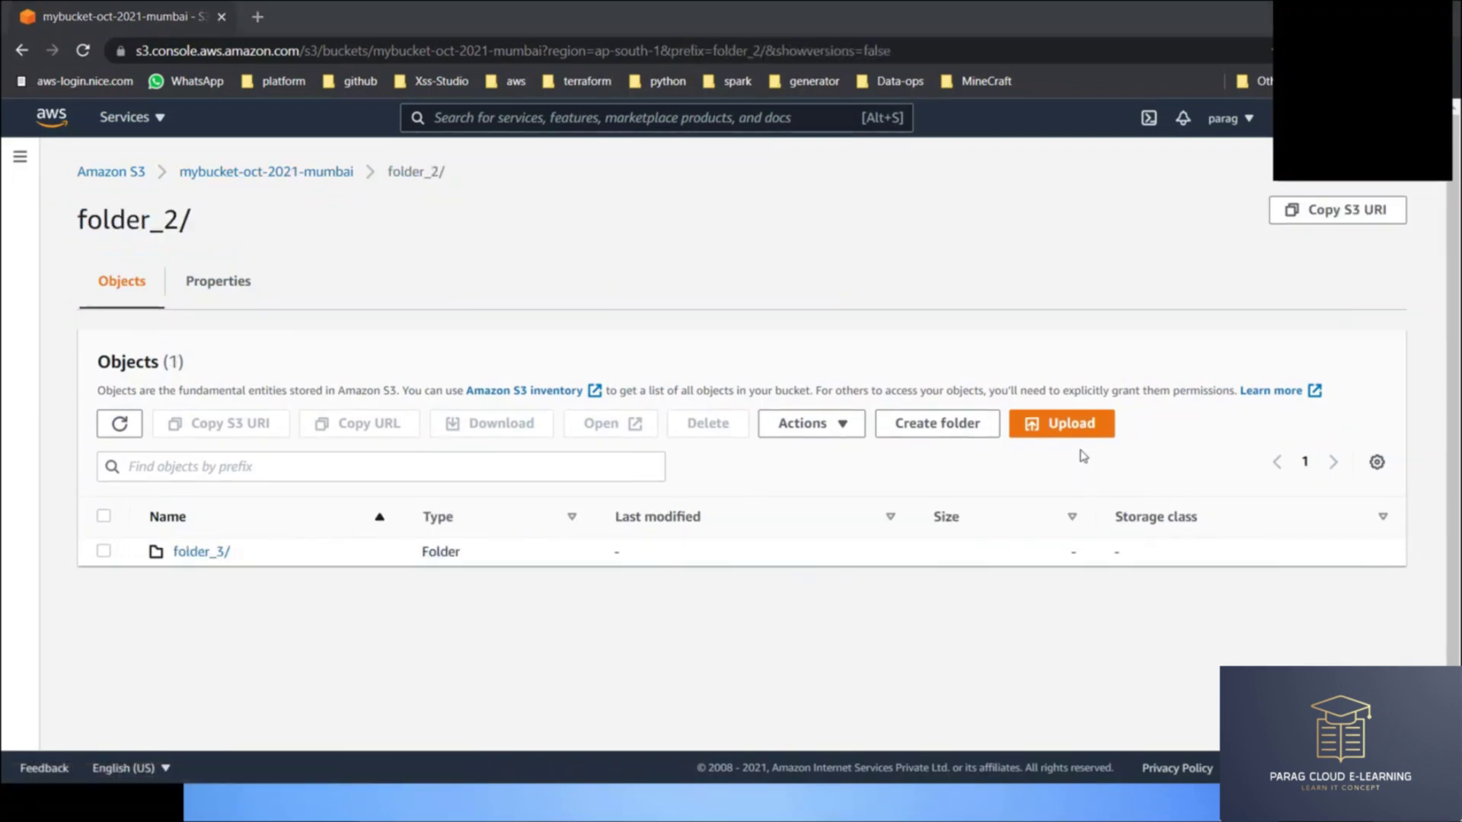
{"action": "key", "text": "alt+Tab"}
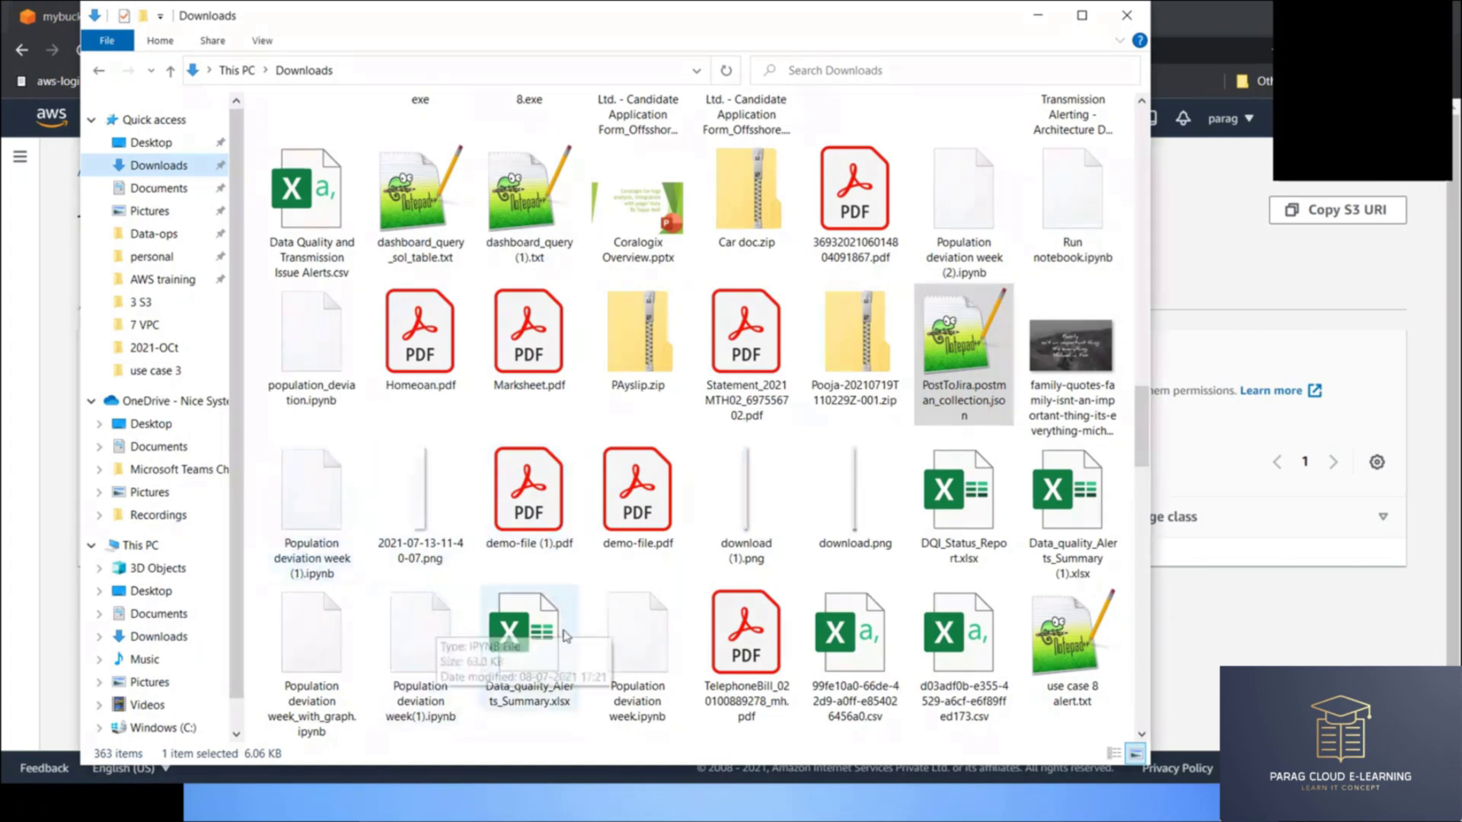
{"action": "left_click", "coordinate": [644, 639]}
{"action": "left_click_drag", "start_coordinate": [644, 639], "coordinate": [1249, 644]}
{"action": "scroll", "coordinate": [883, 575], "scroll_direction": "down", "scroll_amount": 3}
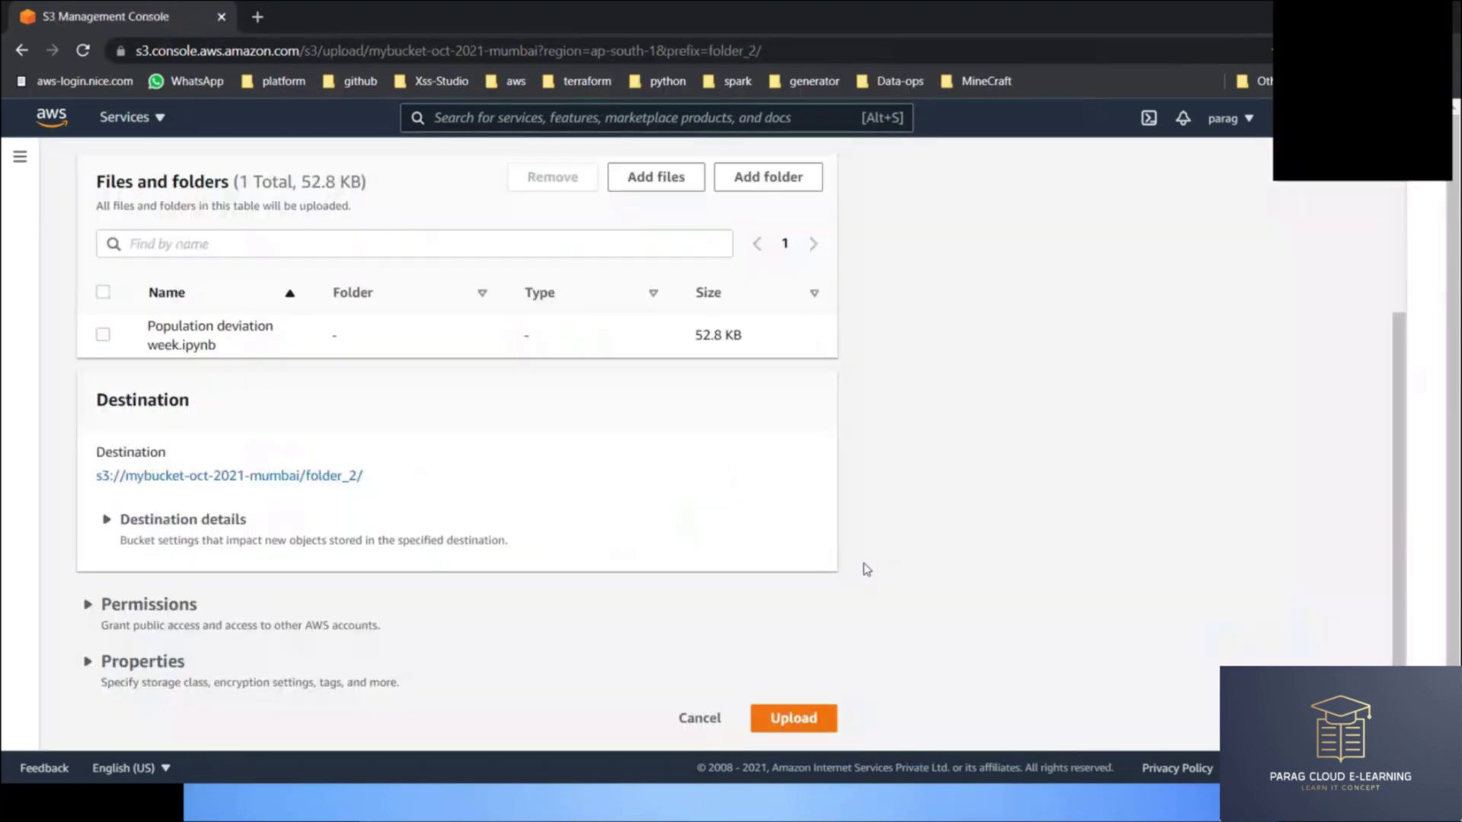
{"action": "left_click", "coordinate": [794, 717]}
{"action": "left_click", "coordinate": [1347, 245]}
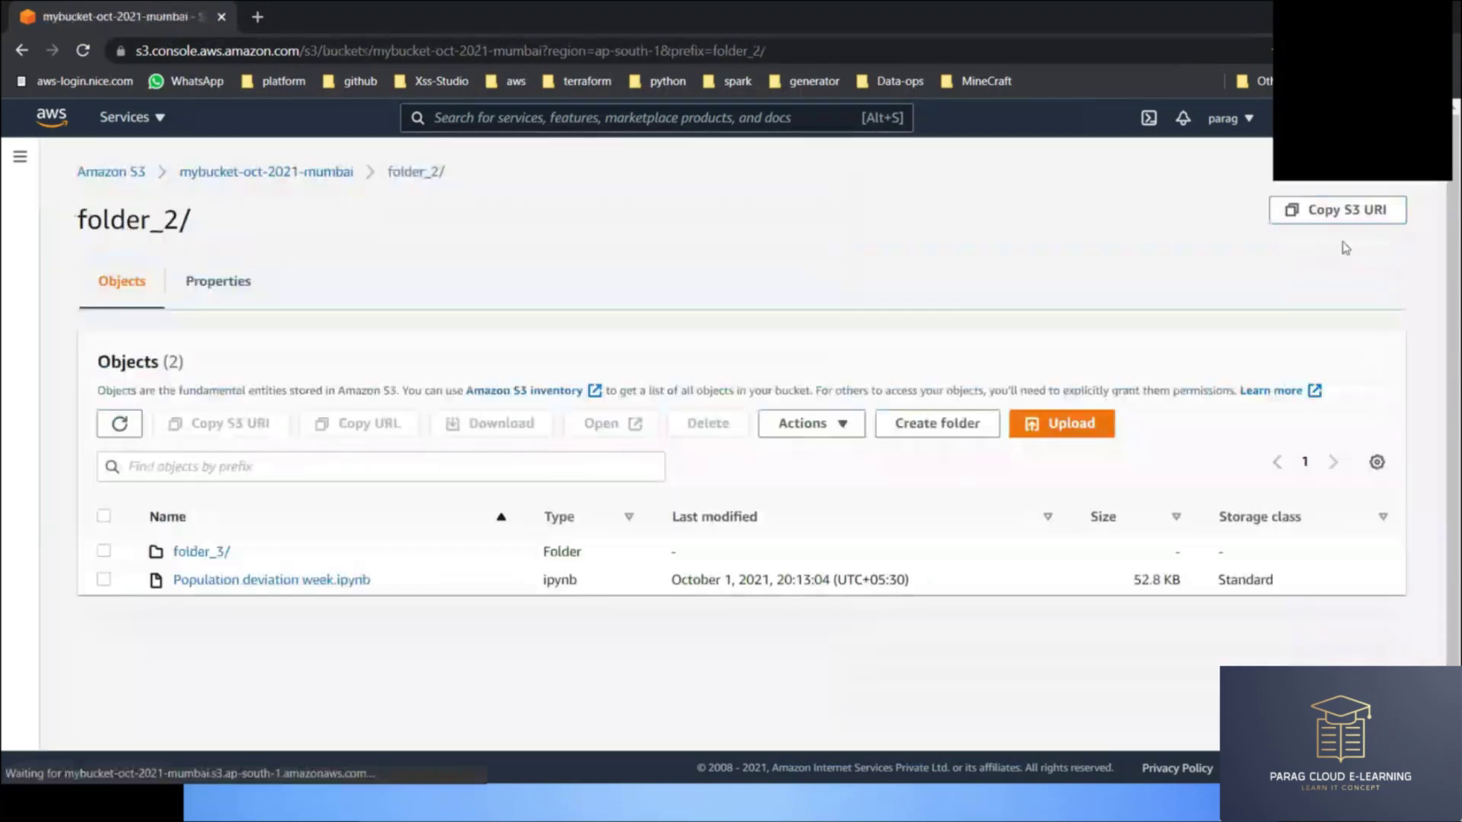
Step: Open folder_3 inside folder_2 and upload Bookmarks, images_diagram.PNG and the application form PDF into it
{"action": "double_click", "coordinate": [134, 221]}
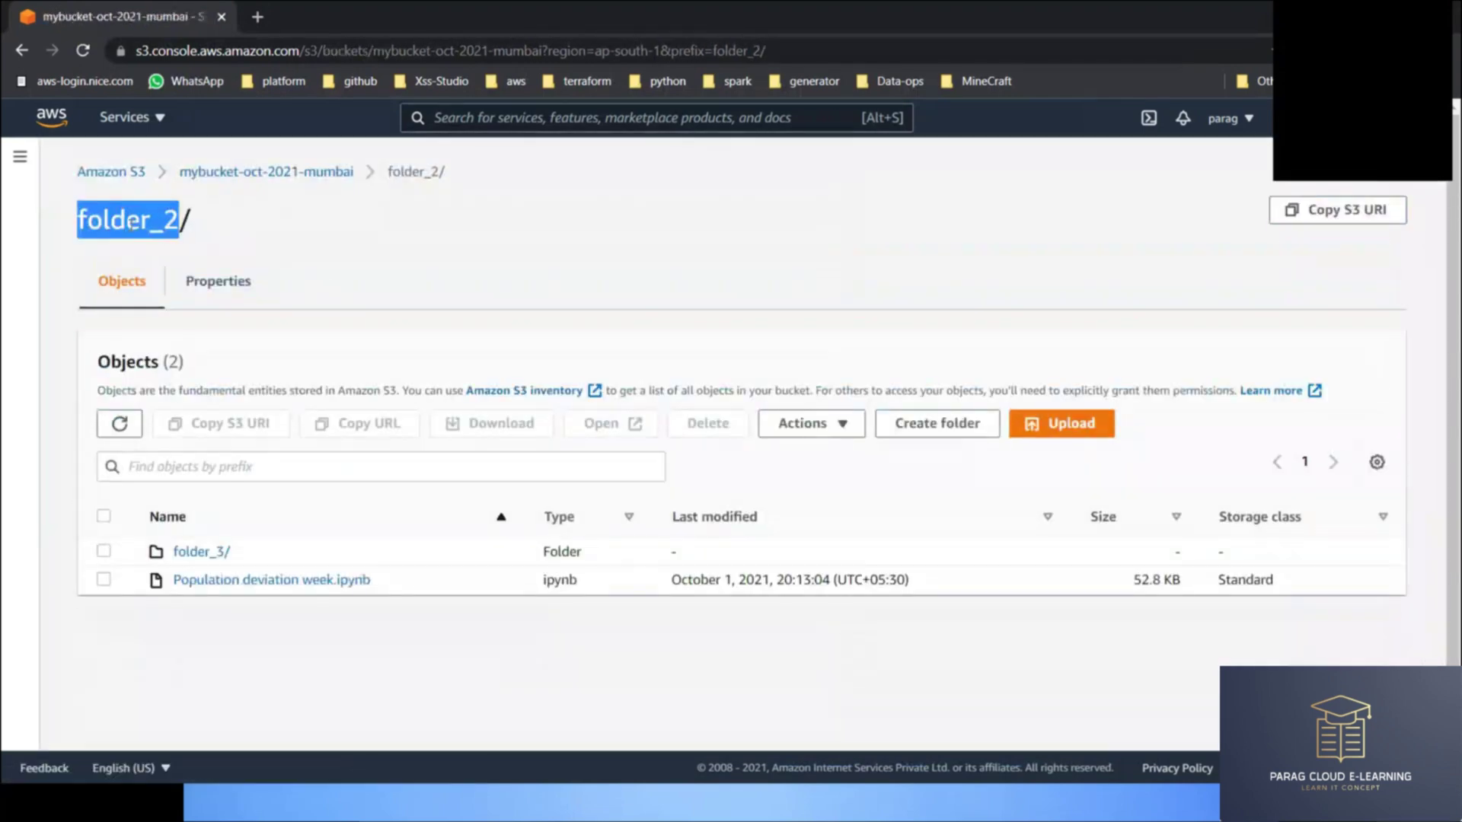
{"action": "left_click_drag", "start_coordinate": [231, 553], "coordinate": [169, 559]}
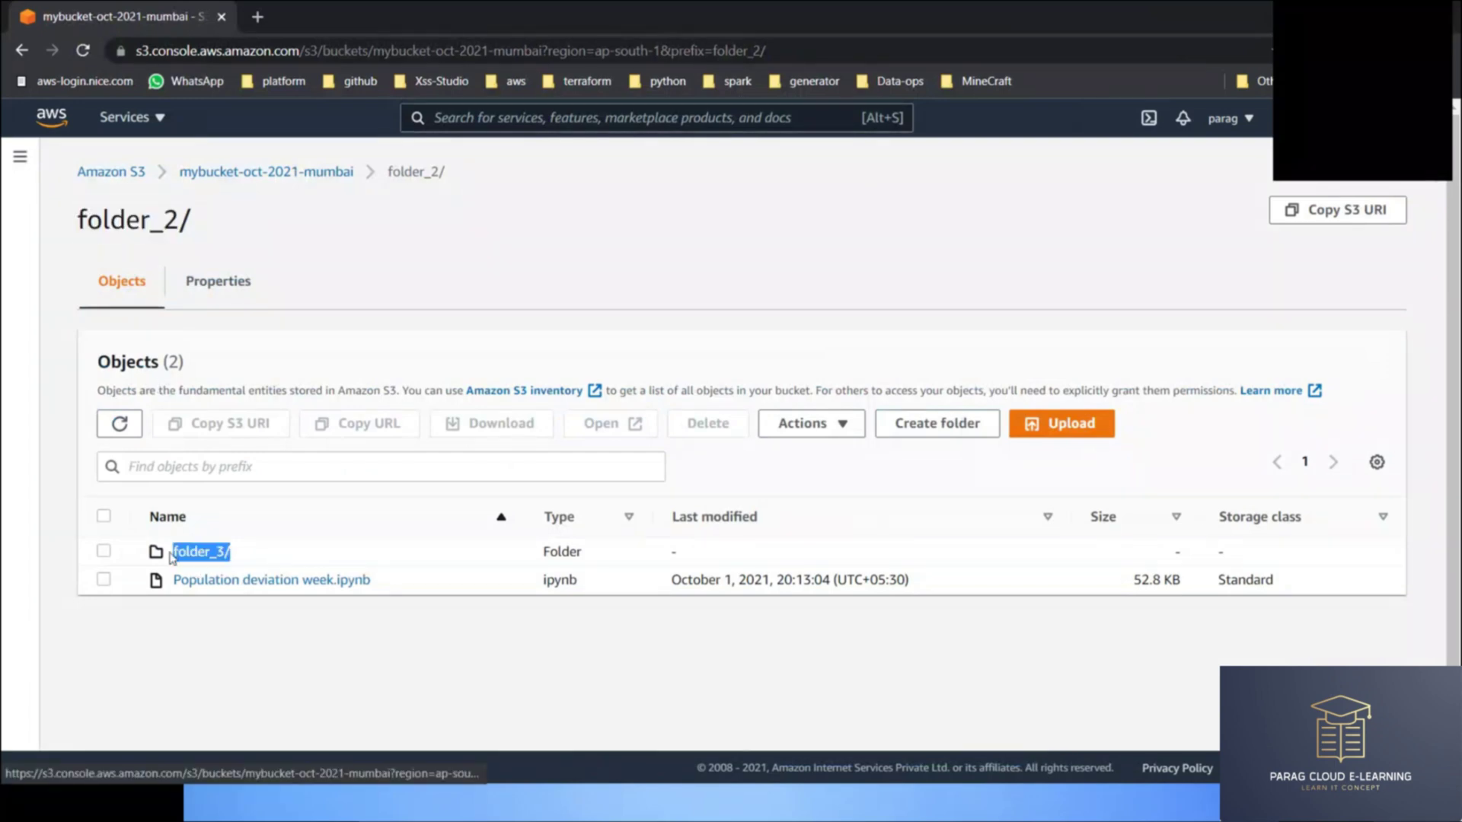
{"action": "left_click_drag", "start_coordinate": [364, 567], "coordinate": [173, 579]}
{"action": "left_click", "coordinate": [307, 636]}
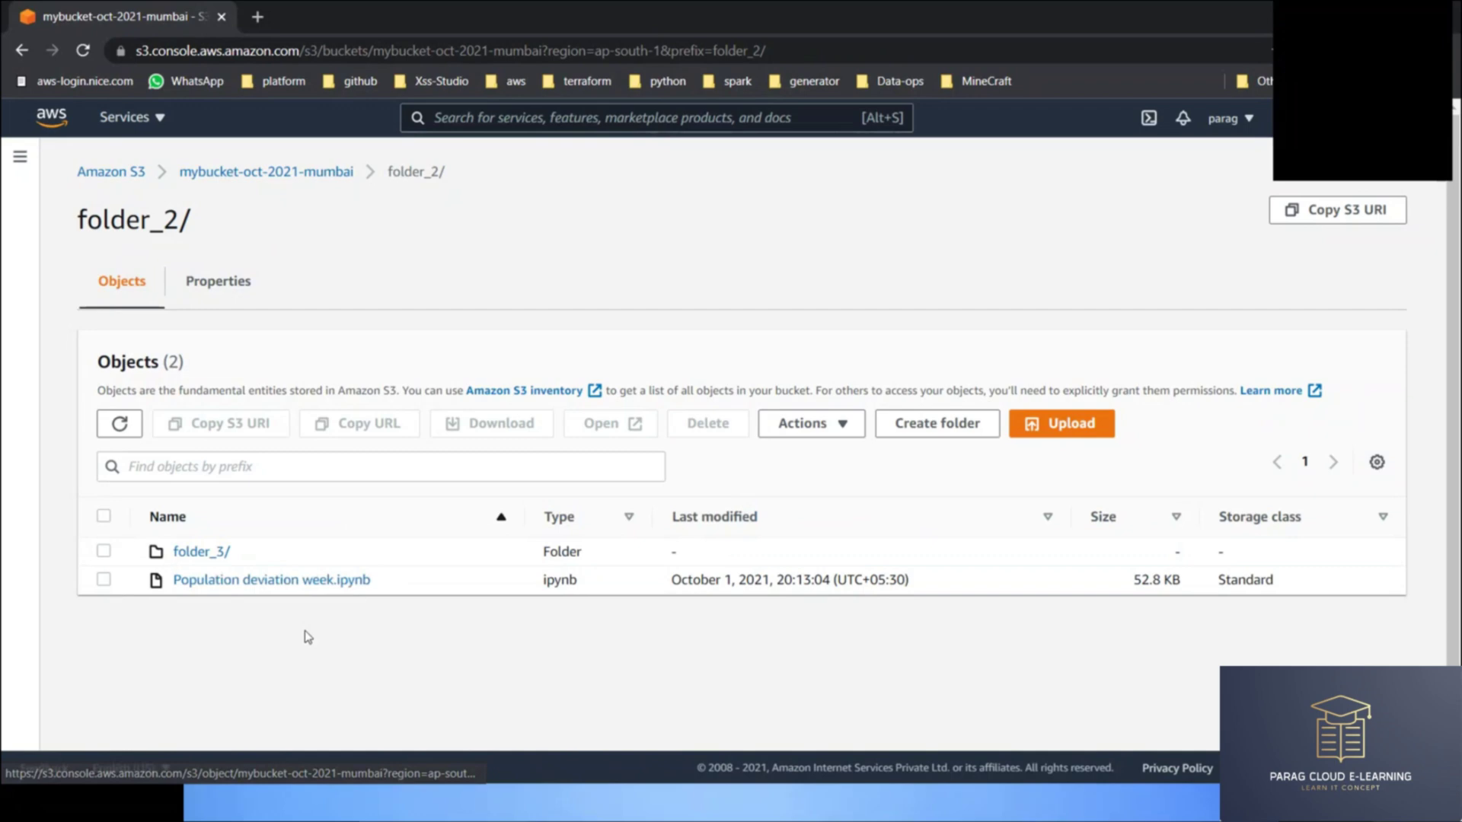
{"action": "left_click", "coordinate": [199, 553]}
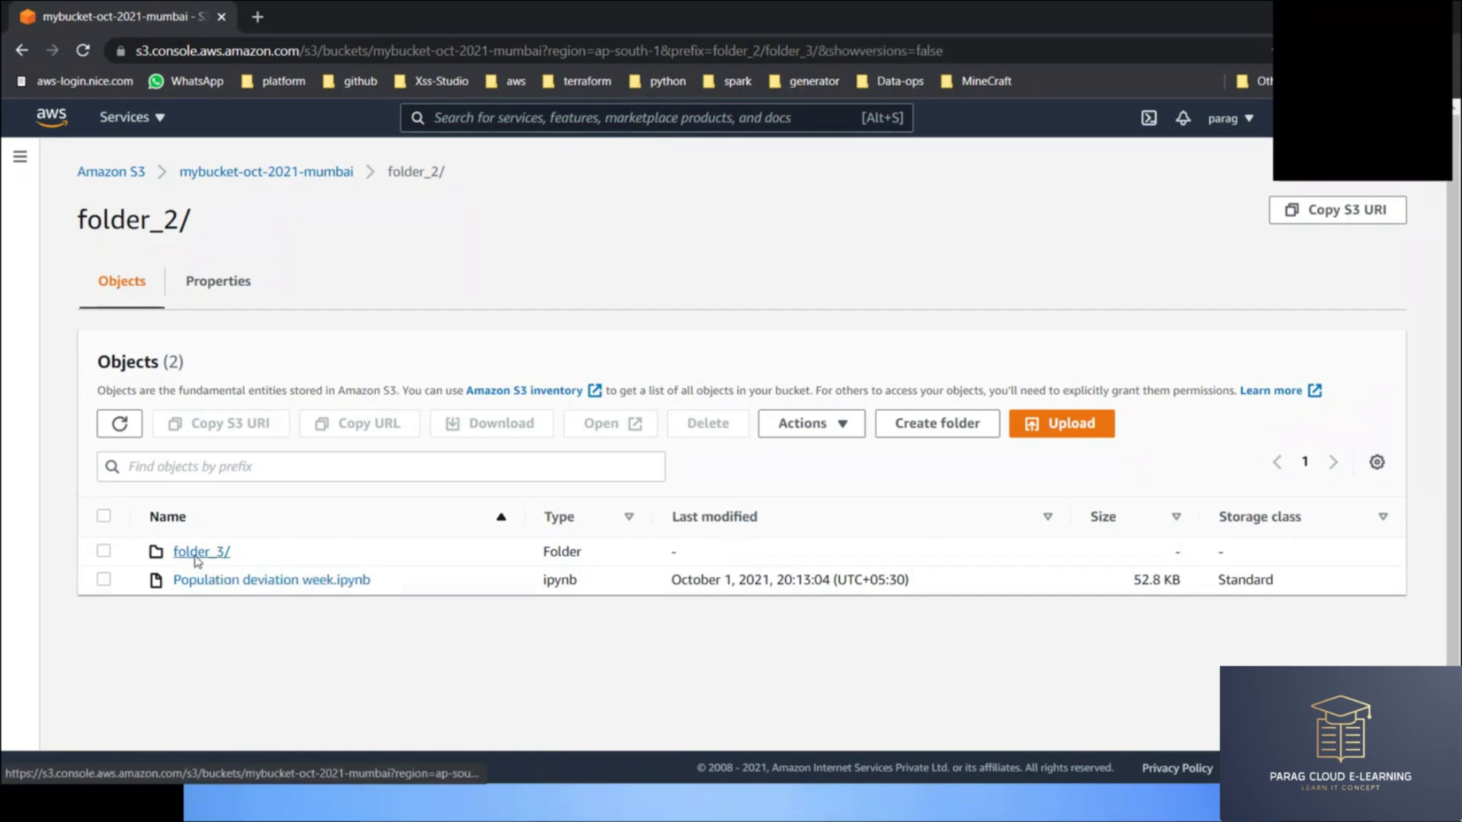
{"action": "key", "text": "alt+Tab"}
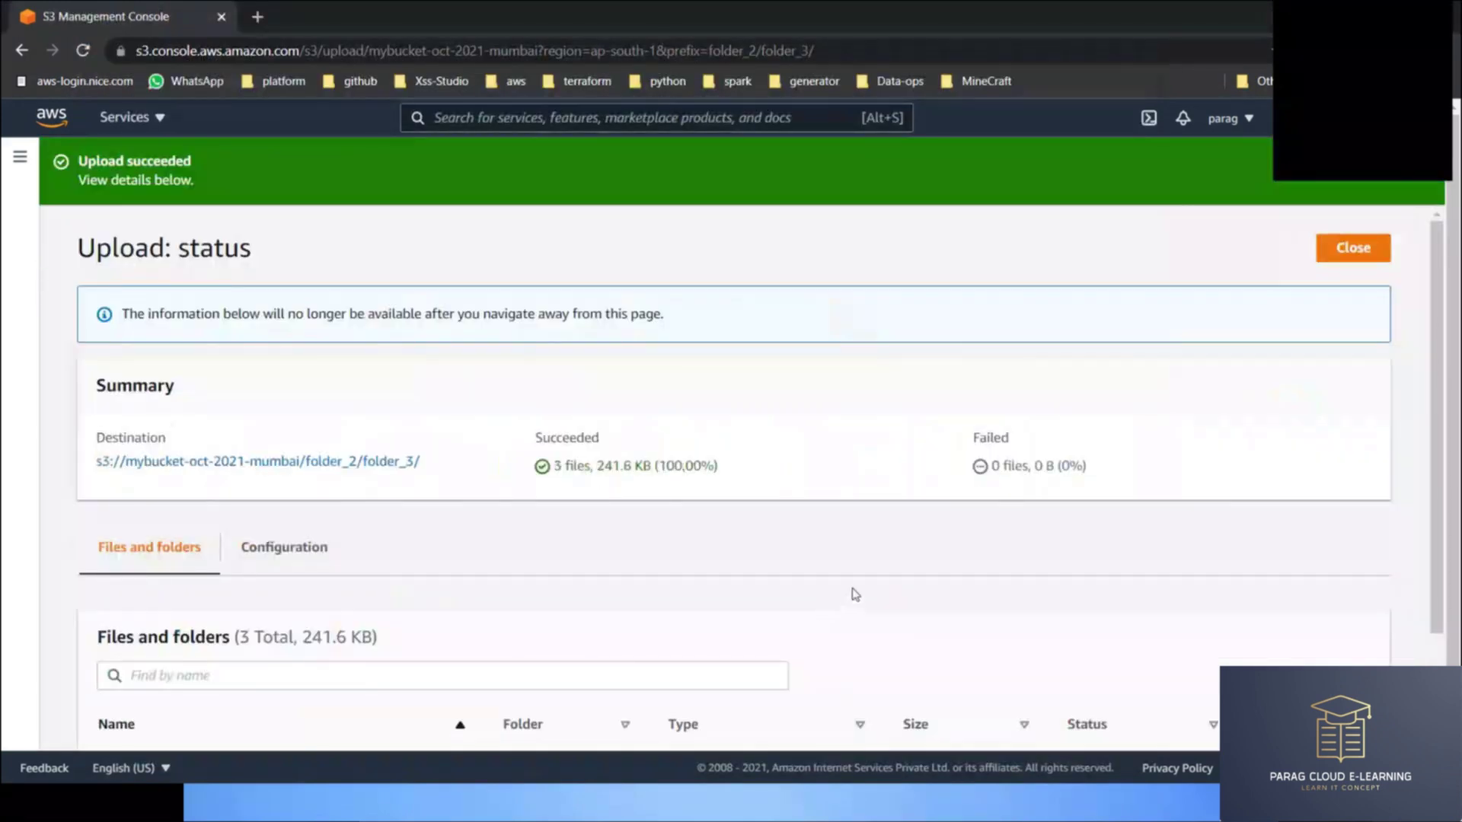
{"action": "left_click", "coordinate": [1353, 248]}
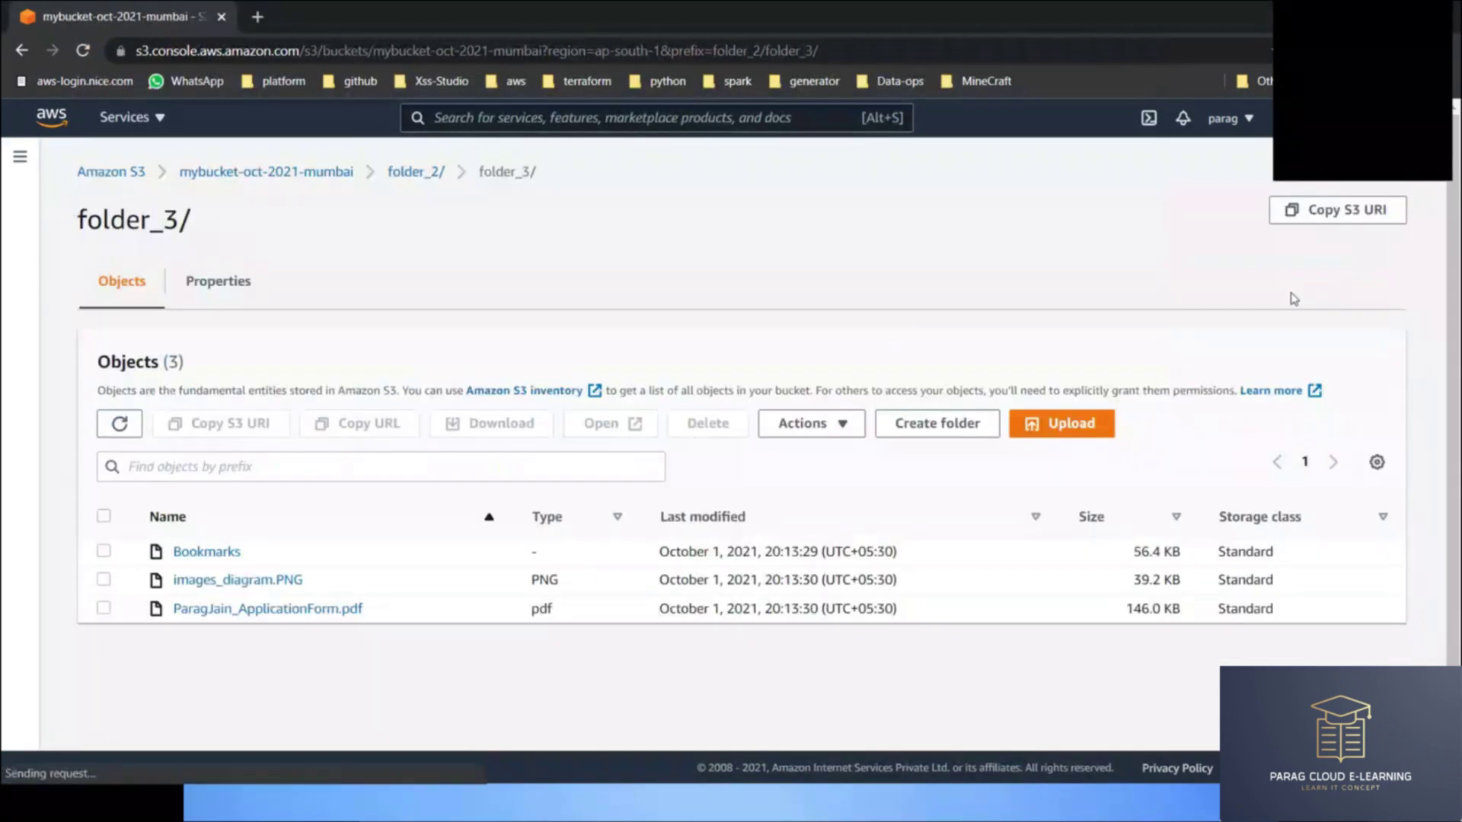
Step: Examine the path of folder_3 from the bucket through folder_2
{"action": "double_click", "coordinate": [490, 176]}
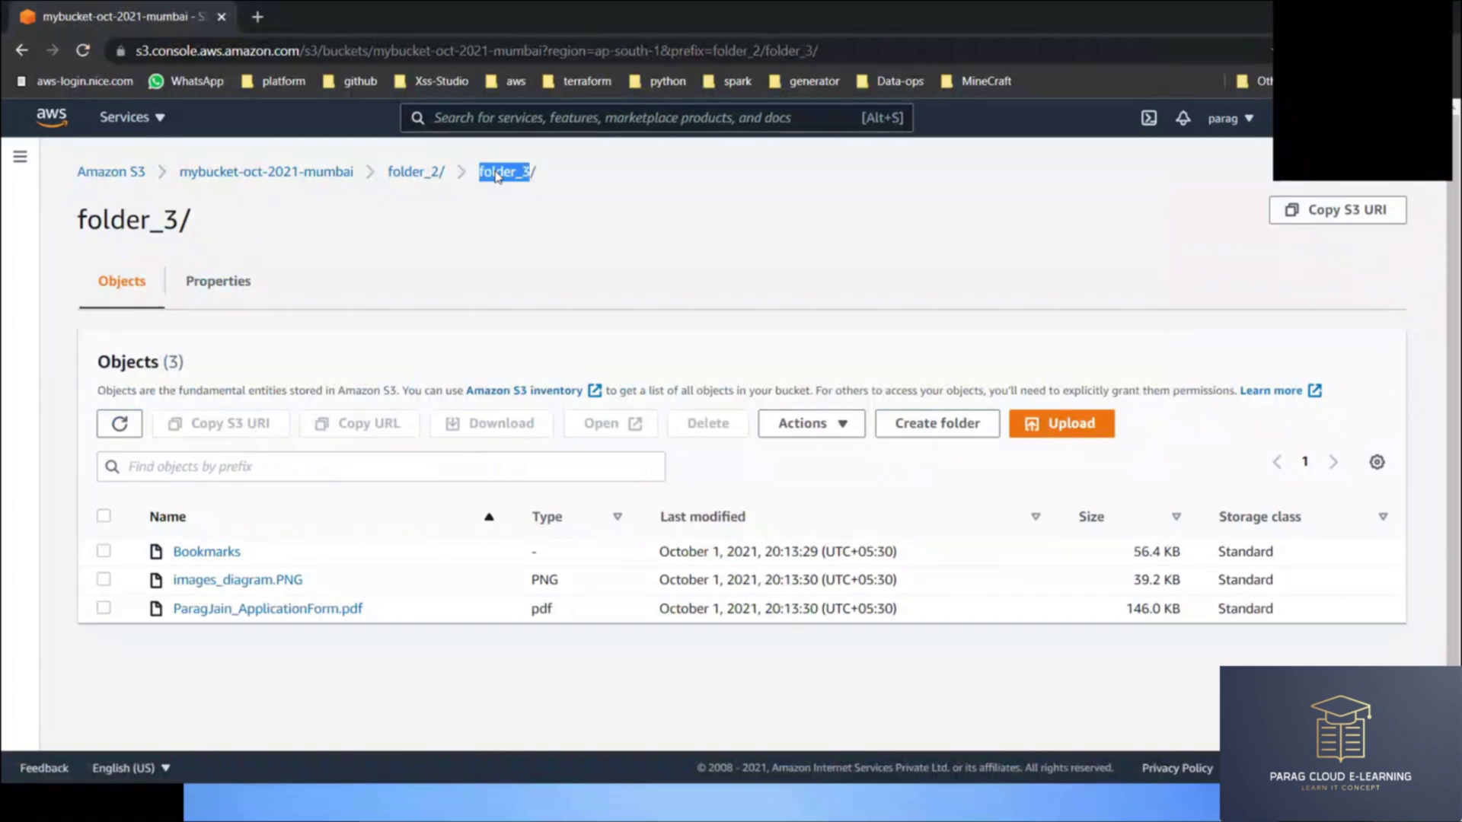
{"action": "left_click", "coordinate": [559, 195]}
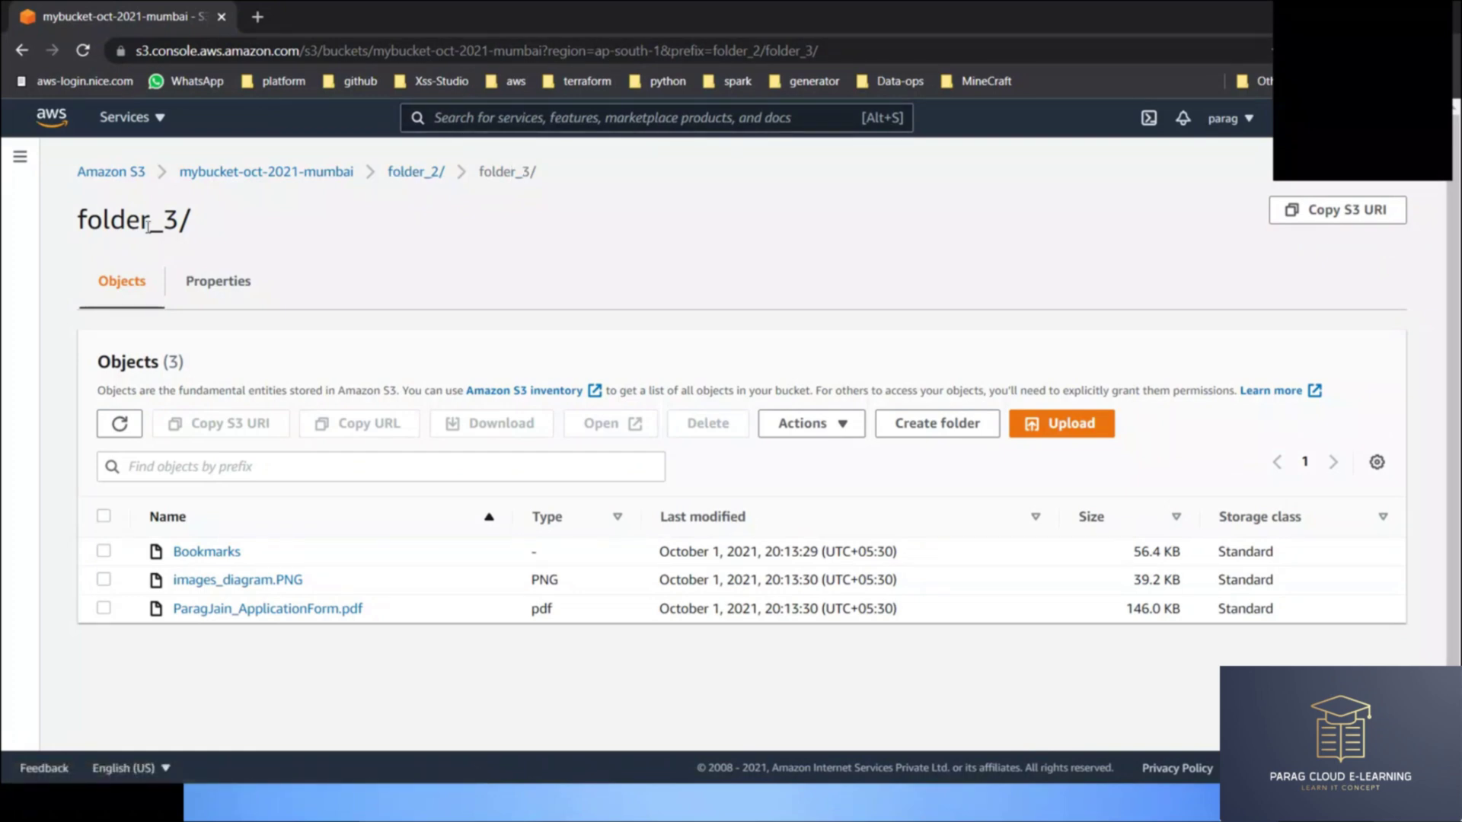
{"action": "triple_click", "coordinate": [114, 222]}
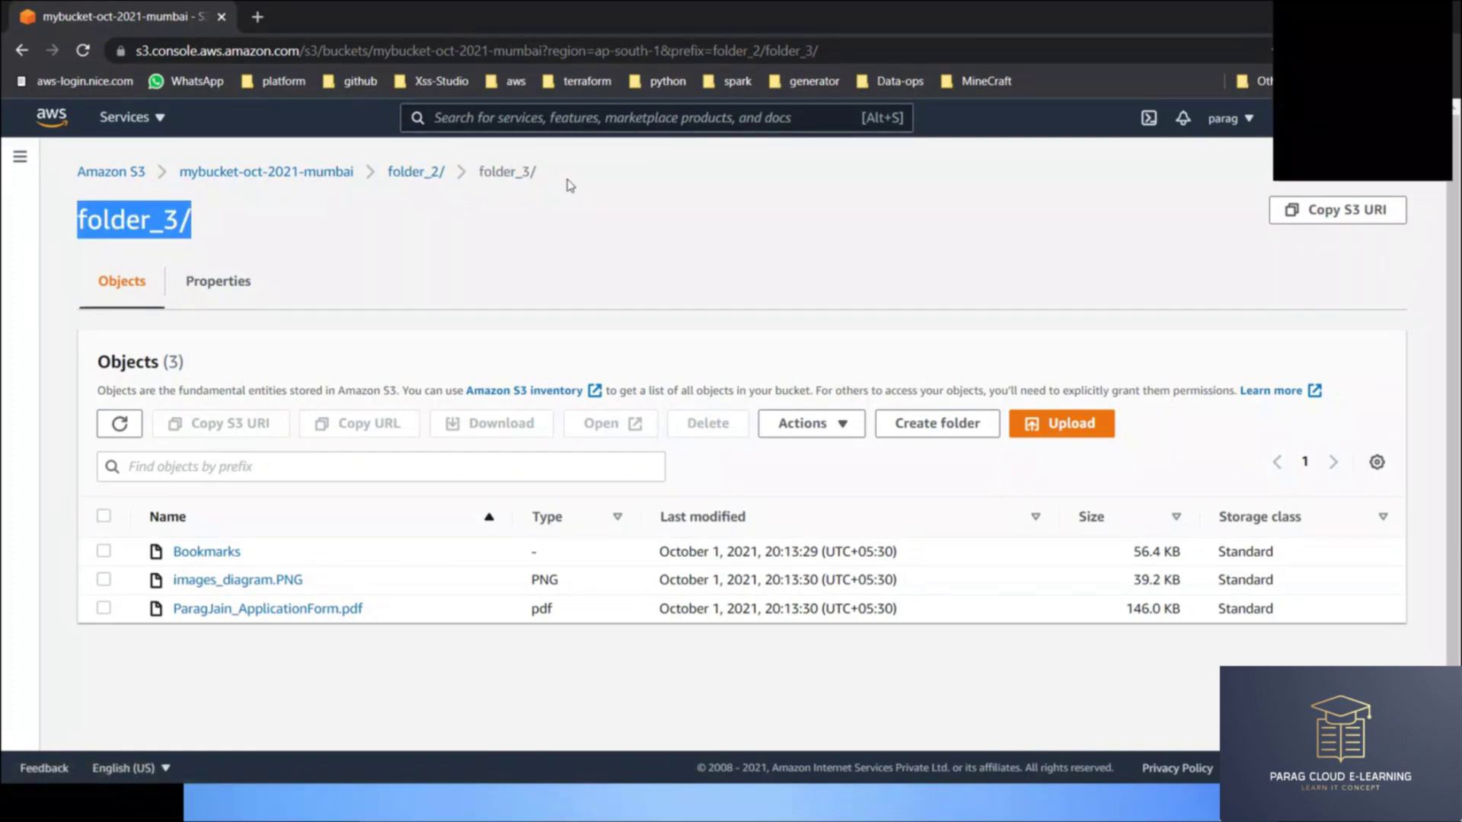
{"action": "left_click_drag", "start_coordinate": [570, 185], "coordinate": [180, 174]}
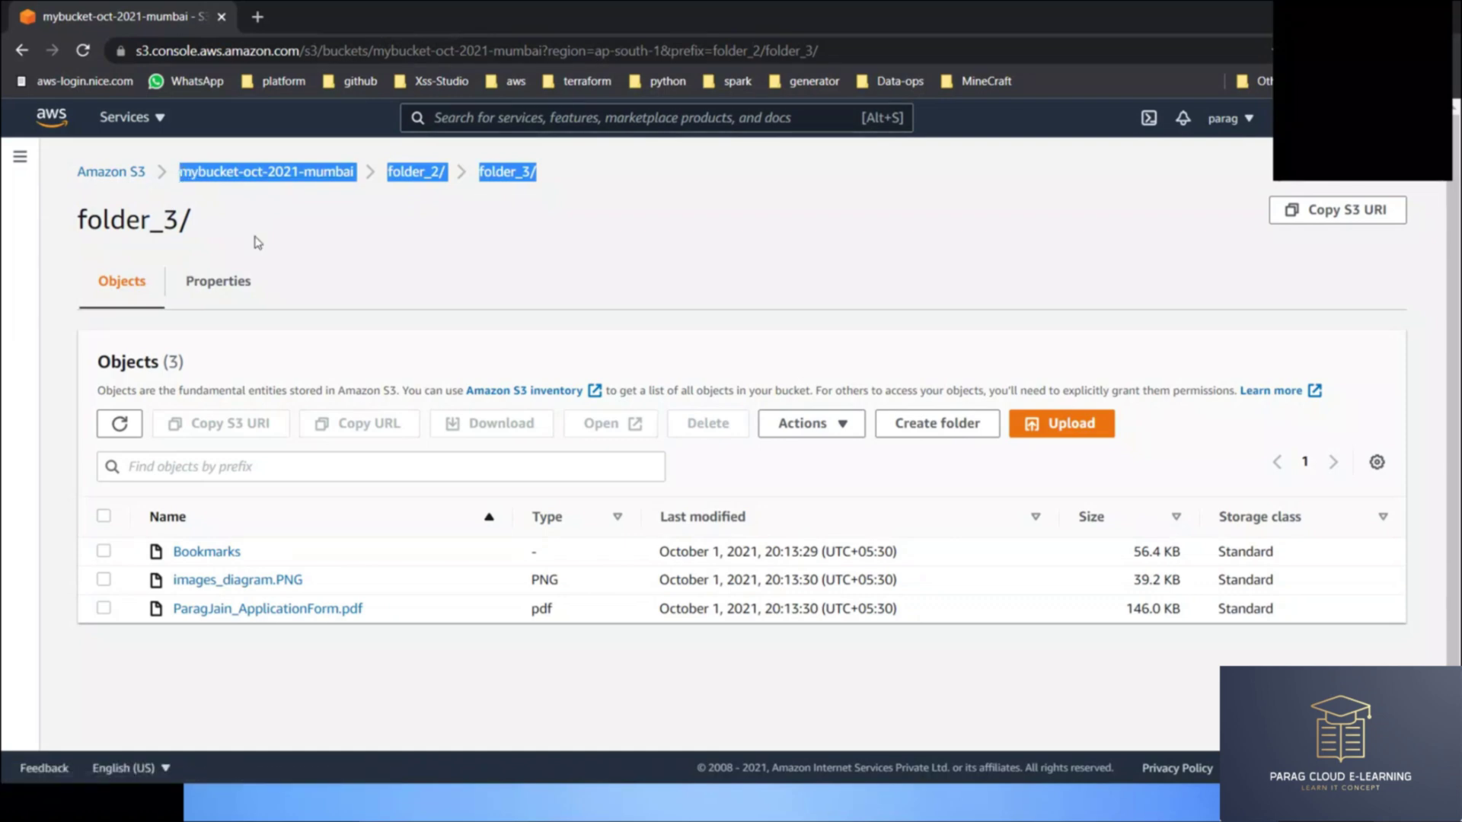
{"action": "left_click", "coordinate": [445, 275]}
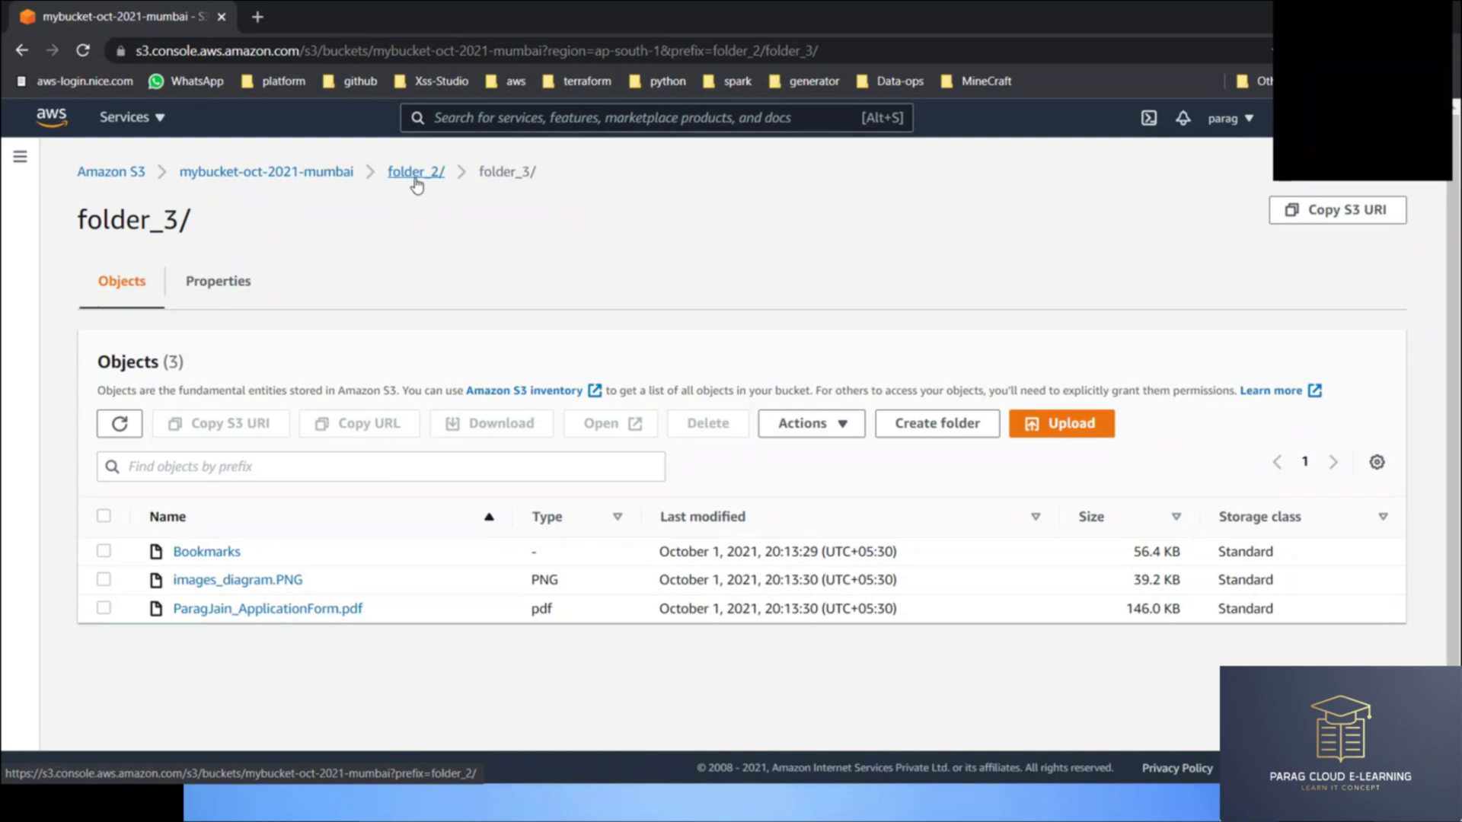
Step: Return to the mybucket-oct-2021-mumbai bucket and open the properties of PostToJira.postman_collection.json in folder_1
{"action": "left_click", "coordinate": [320, 179]}
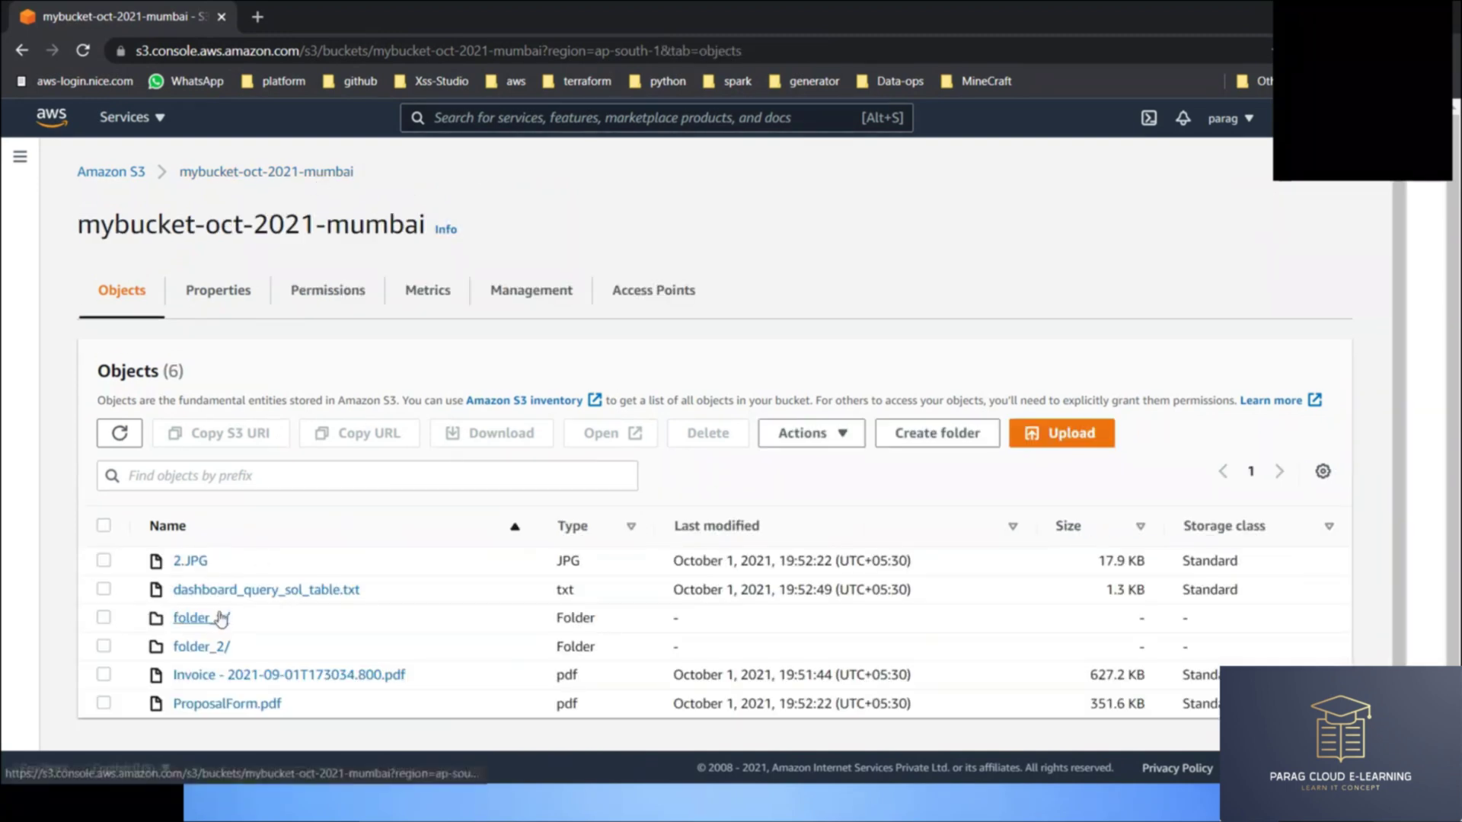
{"action": "left_click", "coordinate": [221, 617]}
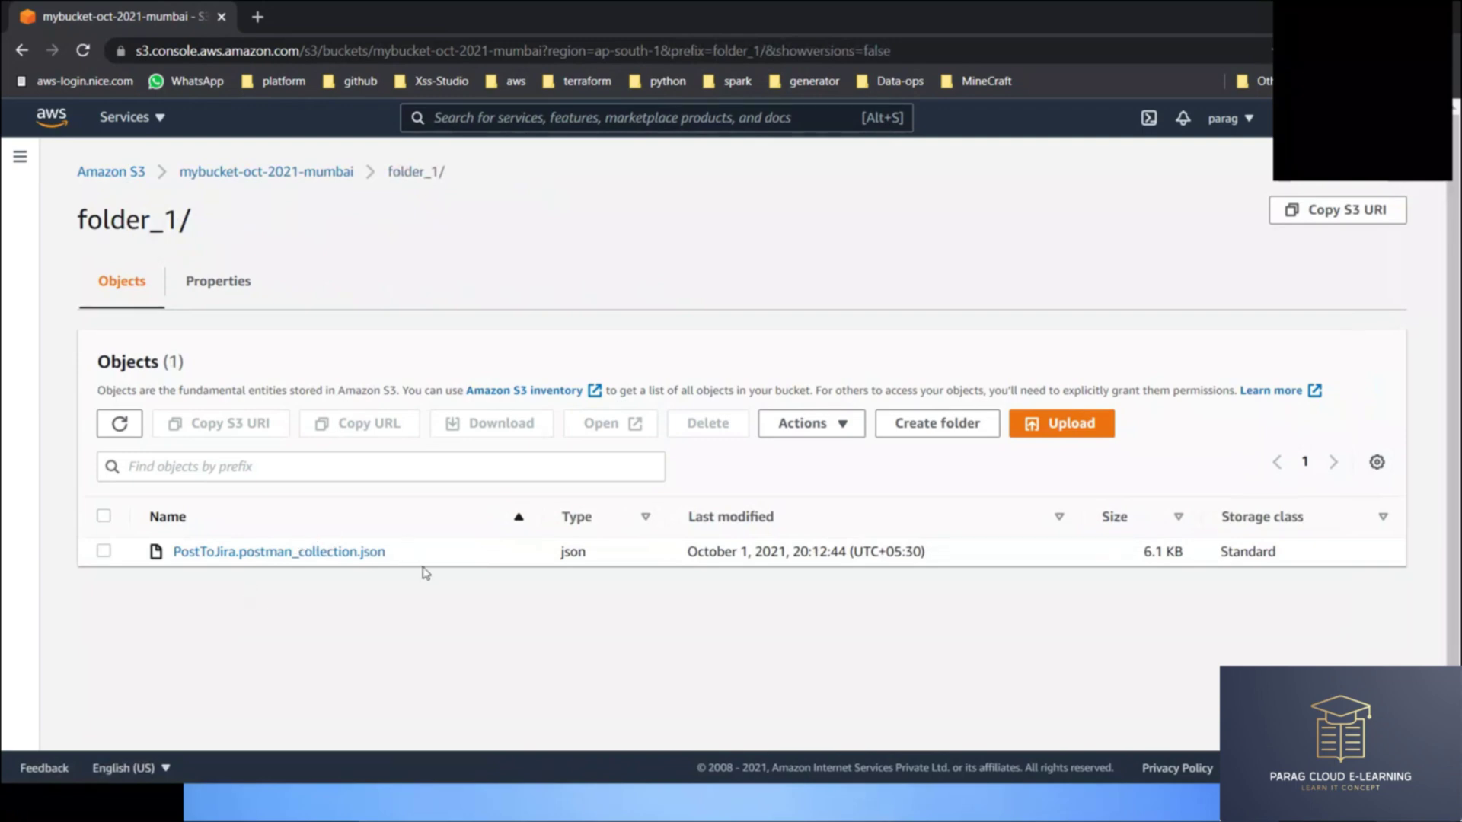
{"action": "left_click", "coordinate": [304, 552]}
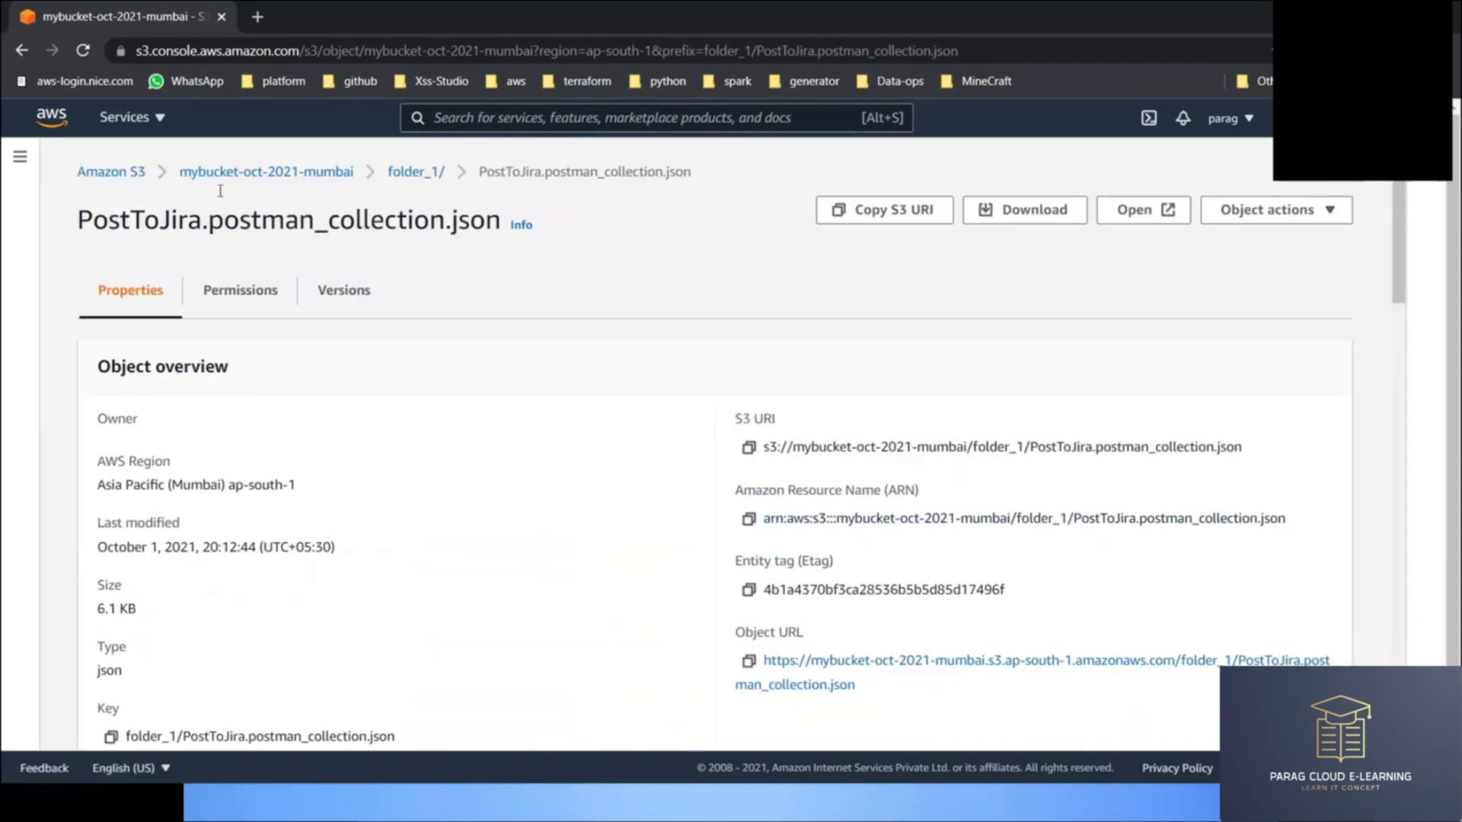
{"action": "left_click_drag", "start_coordinate": [76, 224], "coordinate": [534, 225]}
{"action": "scroll", "coordinate": [260, 400], "scroll_direction": "down", "scroll_amount": 1}
{"action": "scroll", "coordinate": [260, 400], "scroll_direction": "down", "scroll_amount": 5}
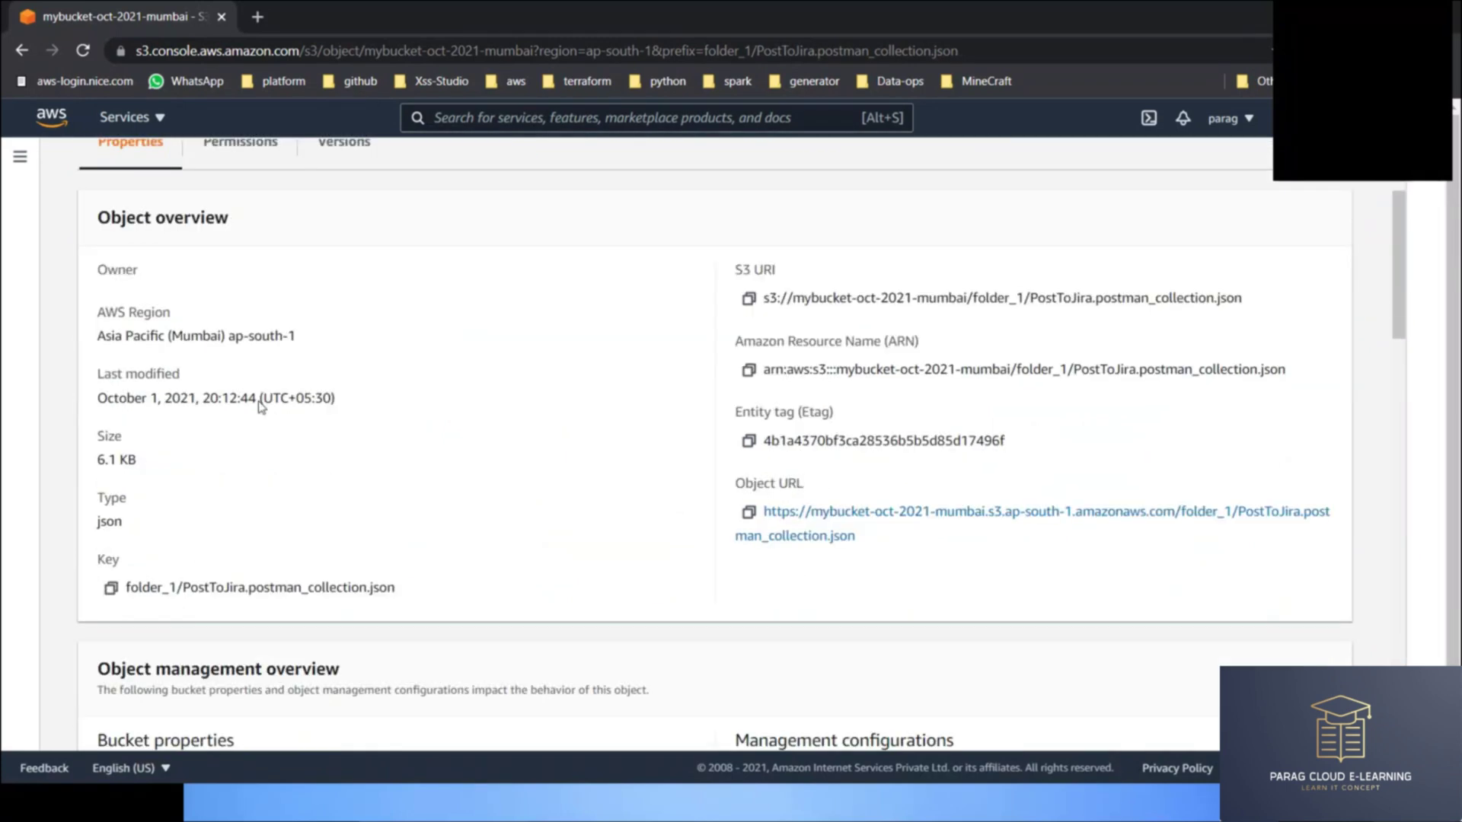
Step: Examine the full Key value in the object overview of PostToJira.postman_collection.json
{"action": "key", "text": "ctrl+plus"}
{"action": "key", "text": "ctrl+plus"}
{"action": "key", "text": "ctrl+plus"}
{"action": "key", "text": "ctrl+plus"}
{"action": "key", "text": "ctrl+plus"}
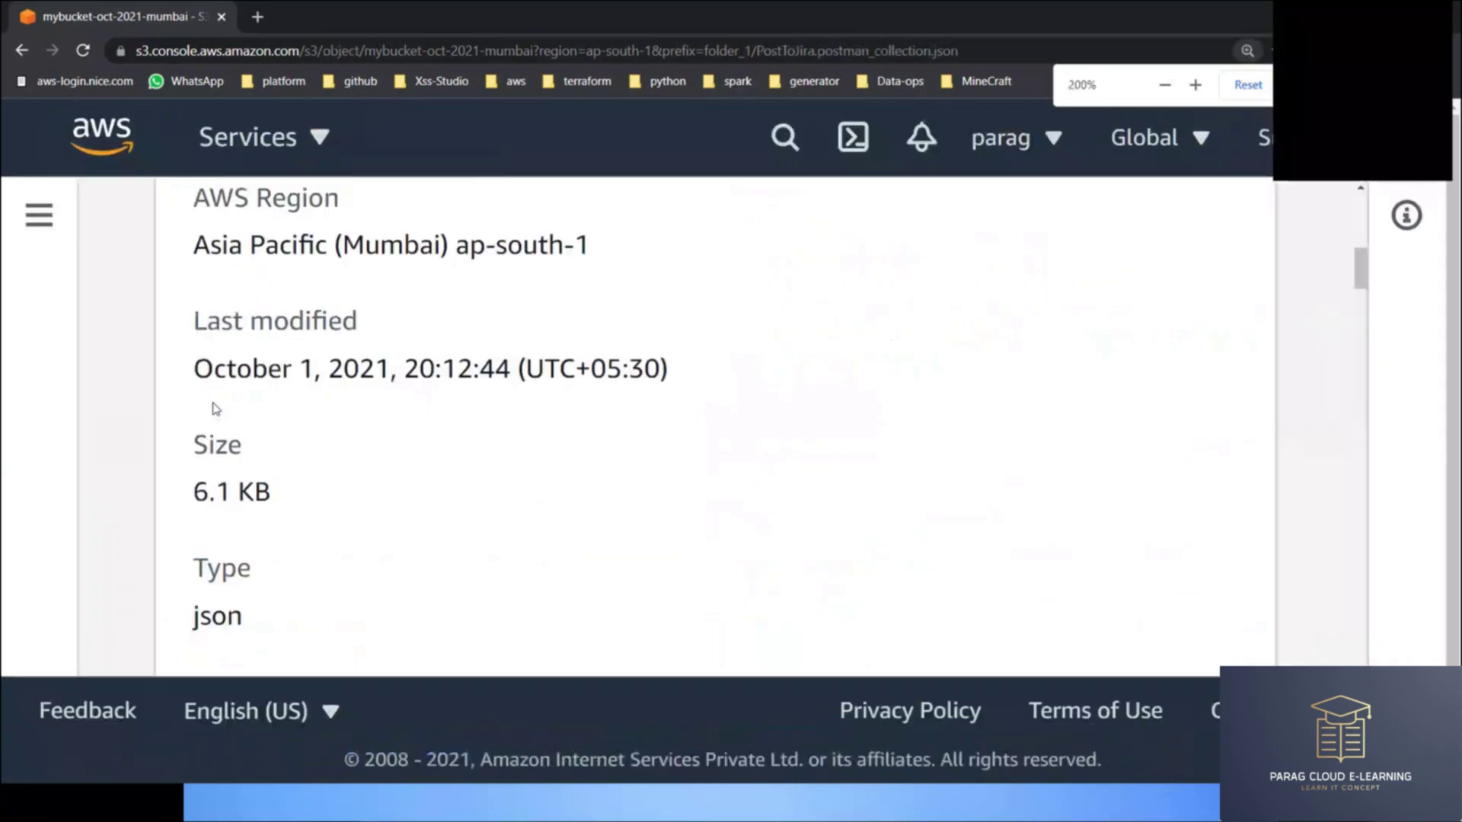
{"action": "scroll", "coordinate": [251, 399], "scroll_direction": "down", "scroll_amount": 6}
{"action": "key", "text": "ctrl+minus"}
{"action": "key", "text": "ctrl+minus"}
{"action": "key", "text": "ctrl+minus"}
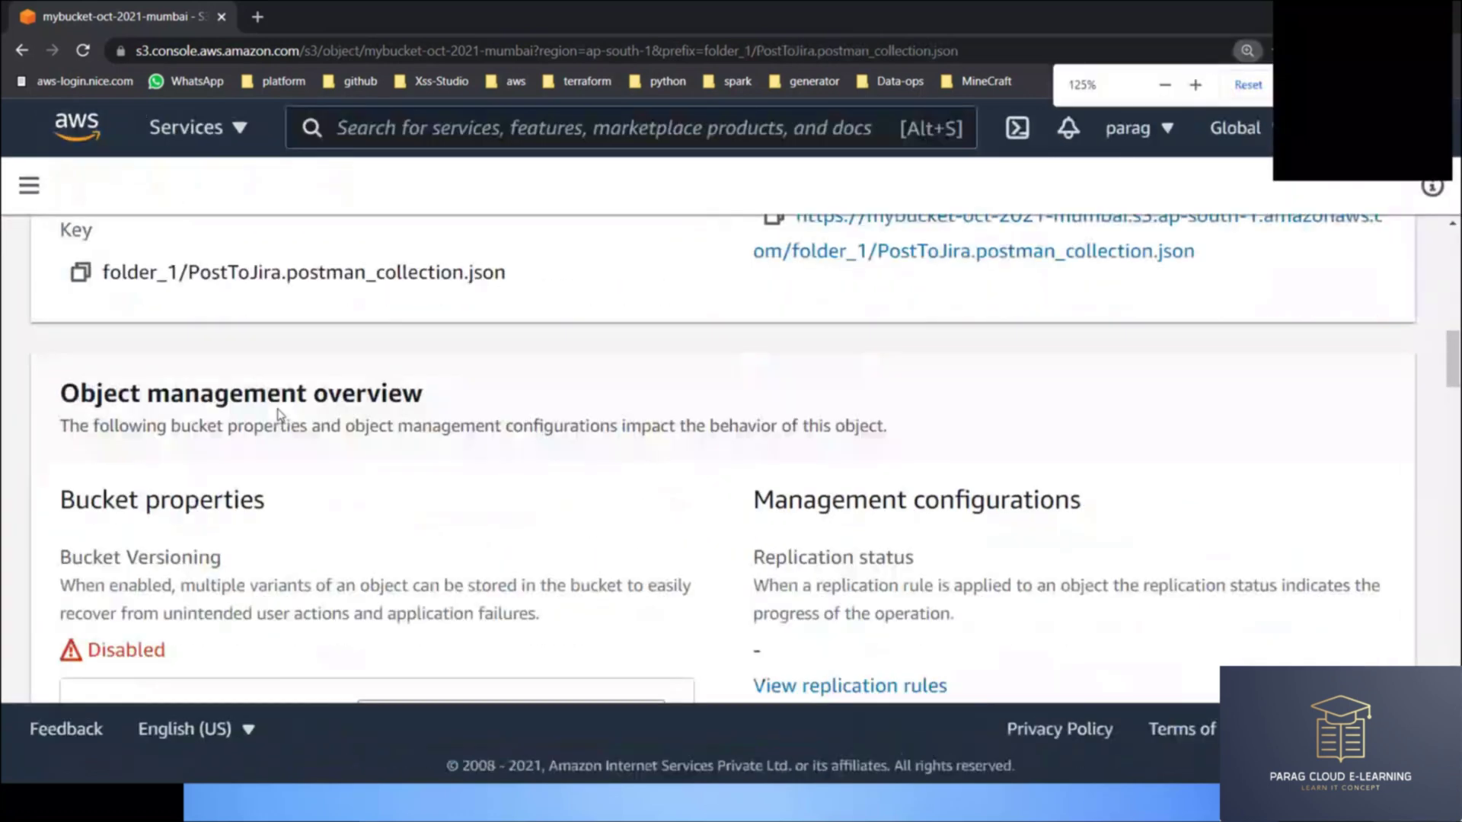
{"action": "scroll", "coordinate": [280, 415], "scroll_direction": "down", "scroll_amount": 2}
{"action": "scroll", "coordinate": [229, 442], "scroll_direction": "up", "scroll_amount": 2}
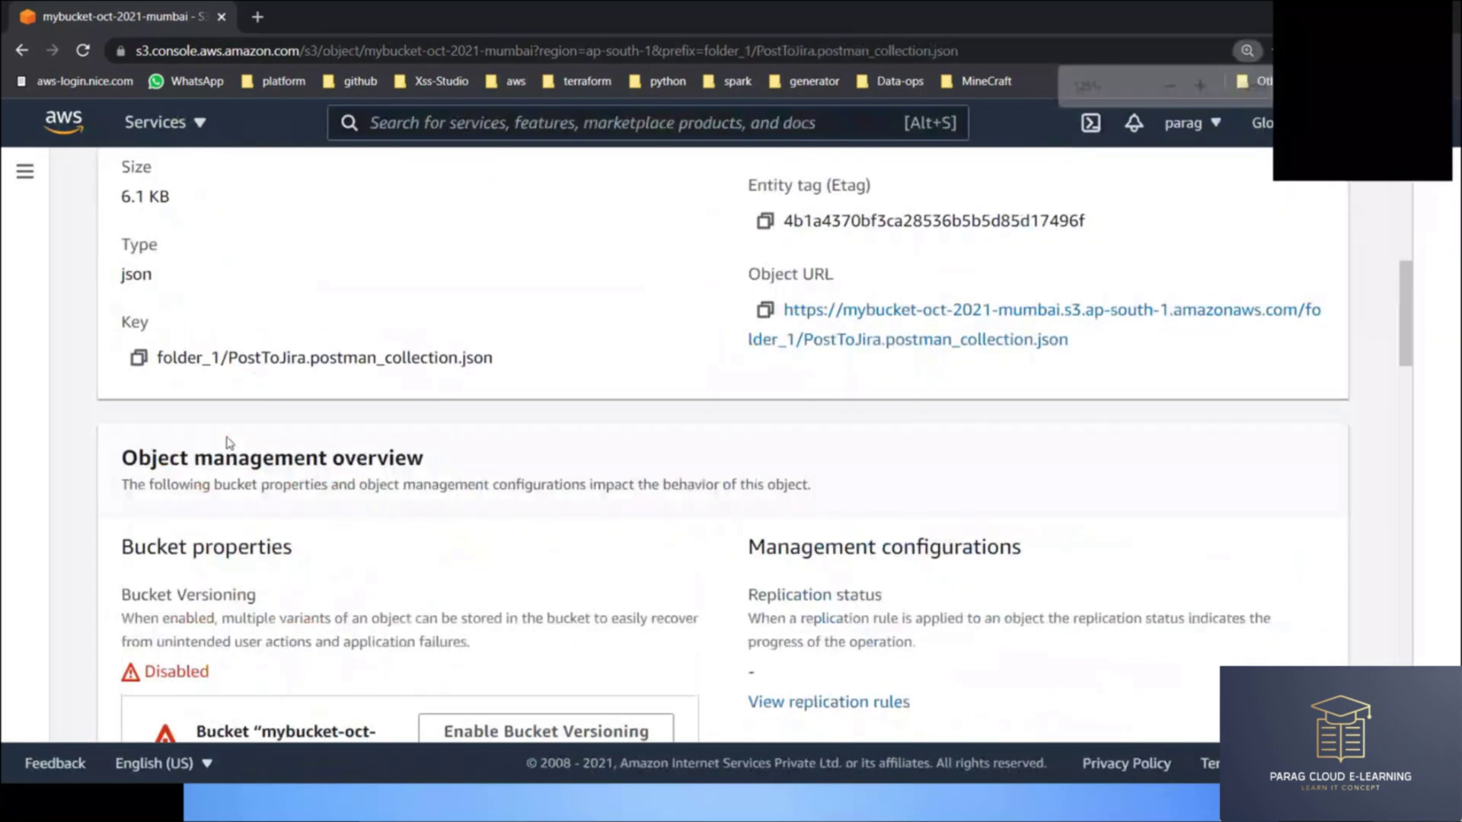
{"action": "scroll", "coordinate": [228, 442], "scroll_direction": "up", "scroll_amount": 2}
{"action": "double_click", "coordinate": [136, 511]}
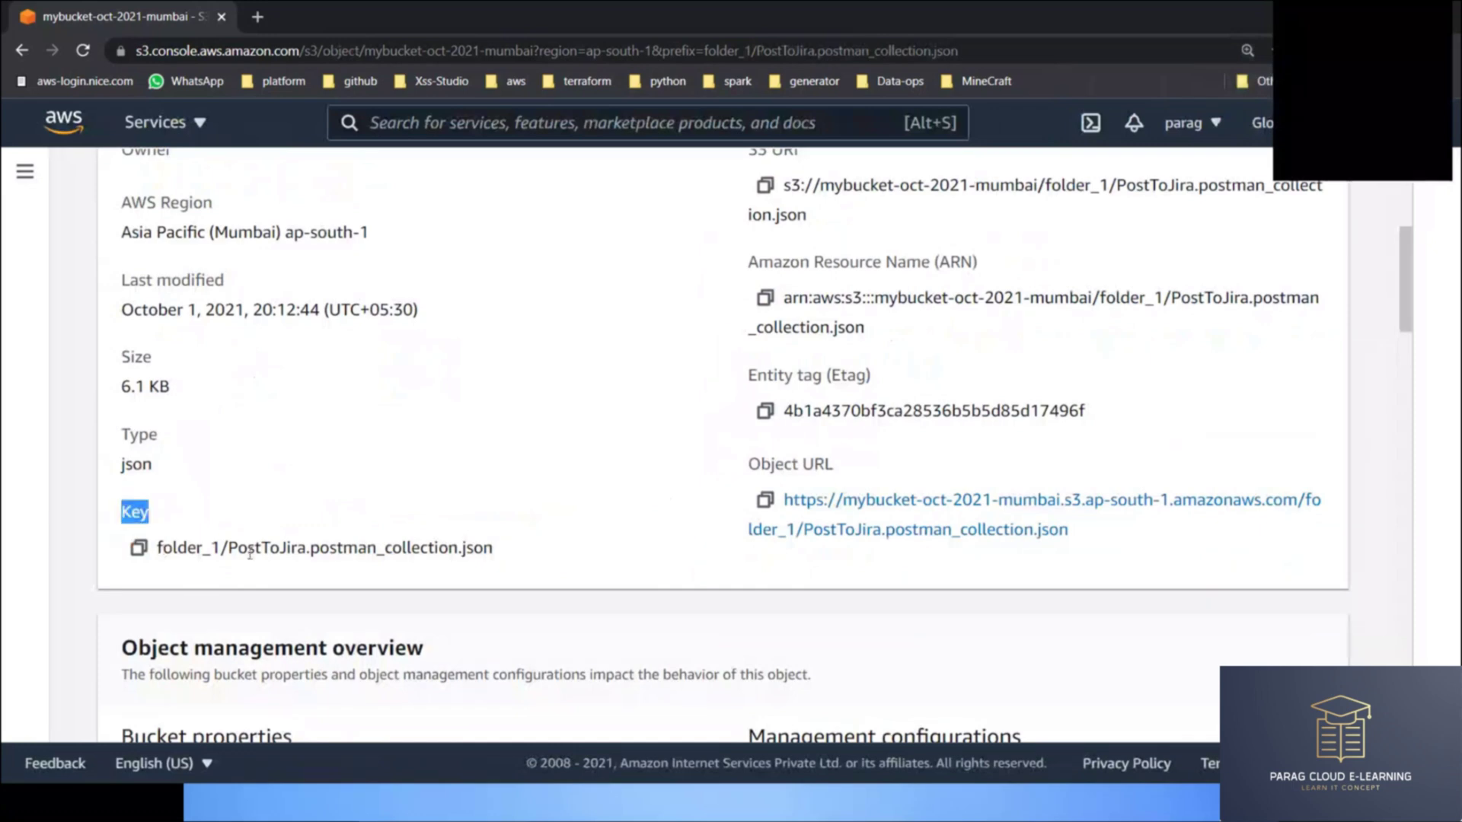
{"action": "left_click_drag", "start_coordinate": [227, 549], "coordinate": [489, 555]}
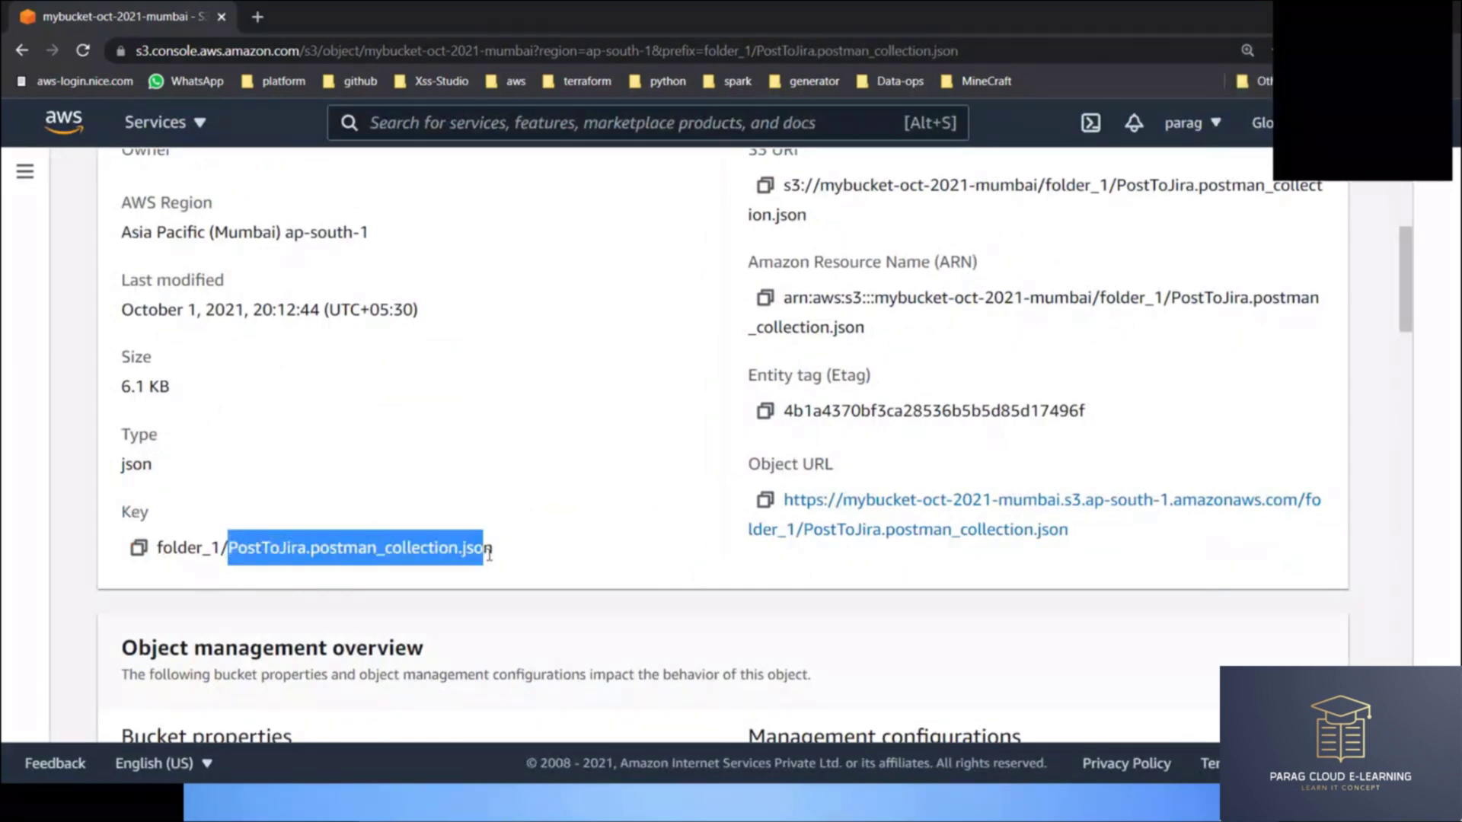
{"action": "left_click", "coordinate": [165, 550]}
{"action": "left_click_drag", "start_coordinate": [160, 550], "coordinate": [521, 541]}
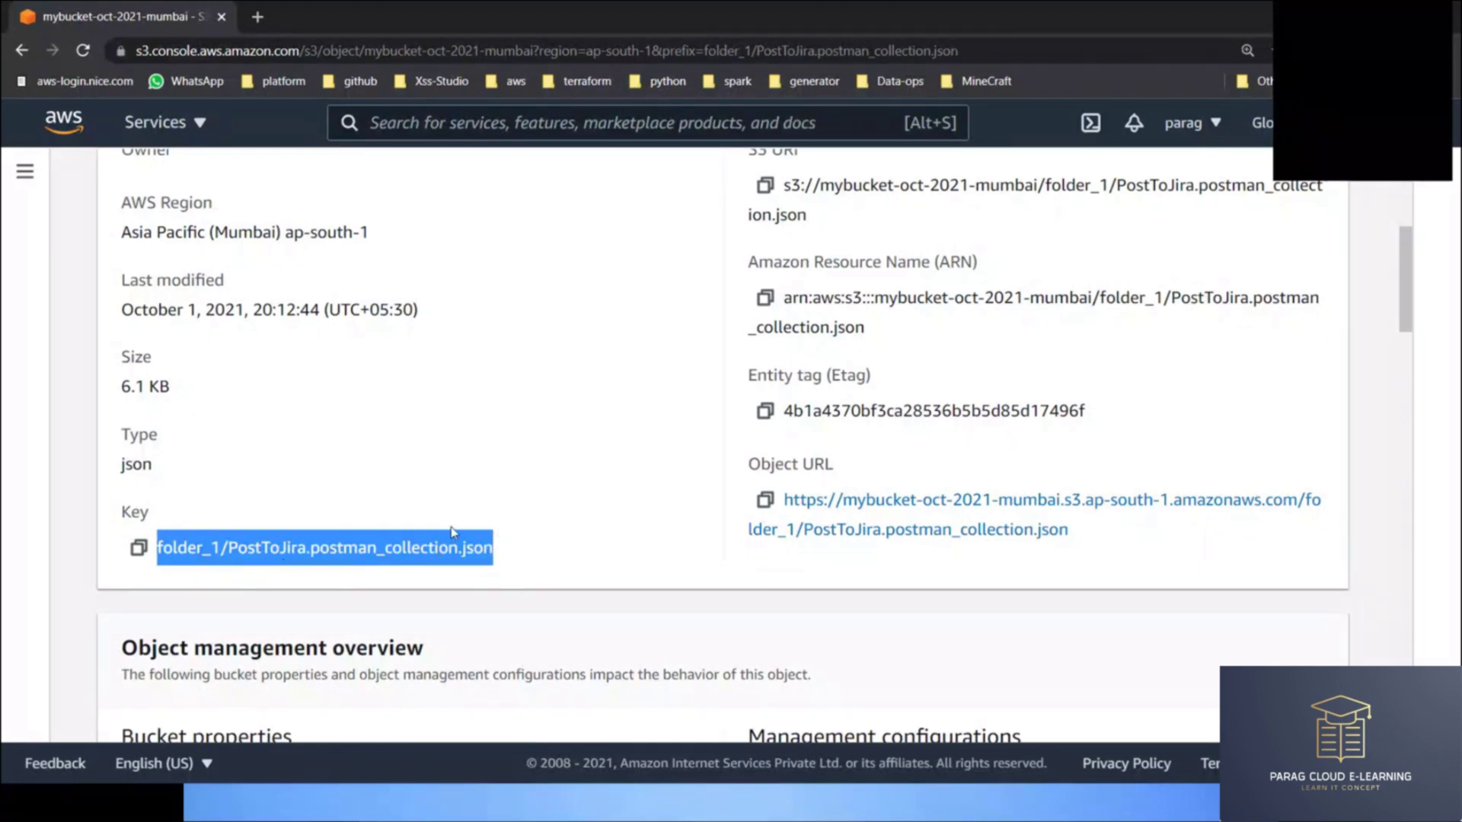
{"action": "key", "text": "ctrl+0"}
{"action": "scroll", "coordinate": [555, 360], "scroll_direction": "up", "scroll_amount": 4}
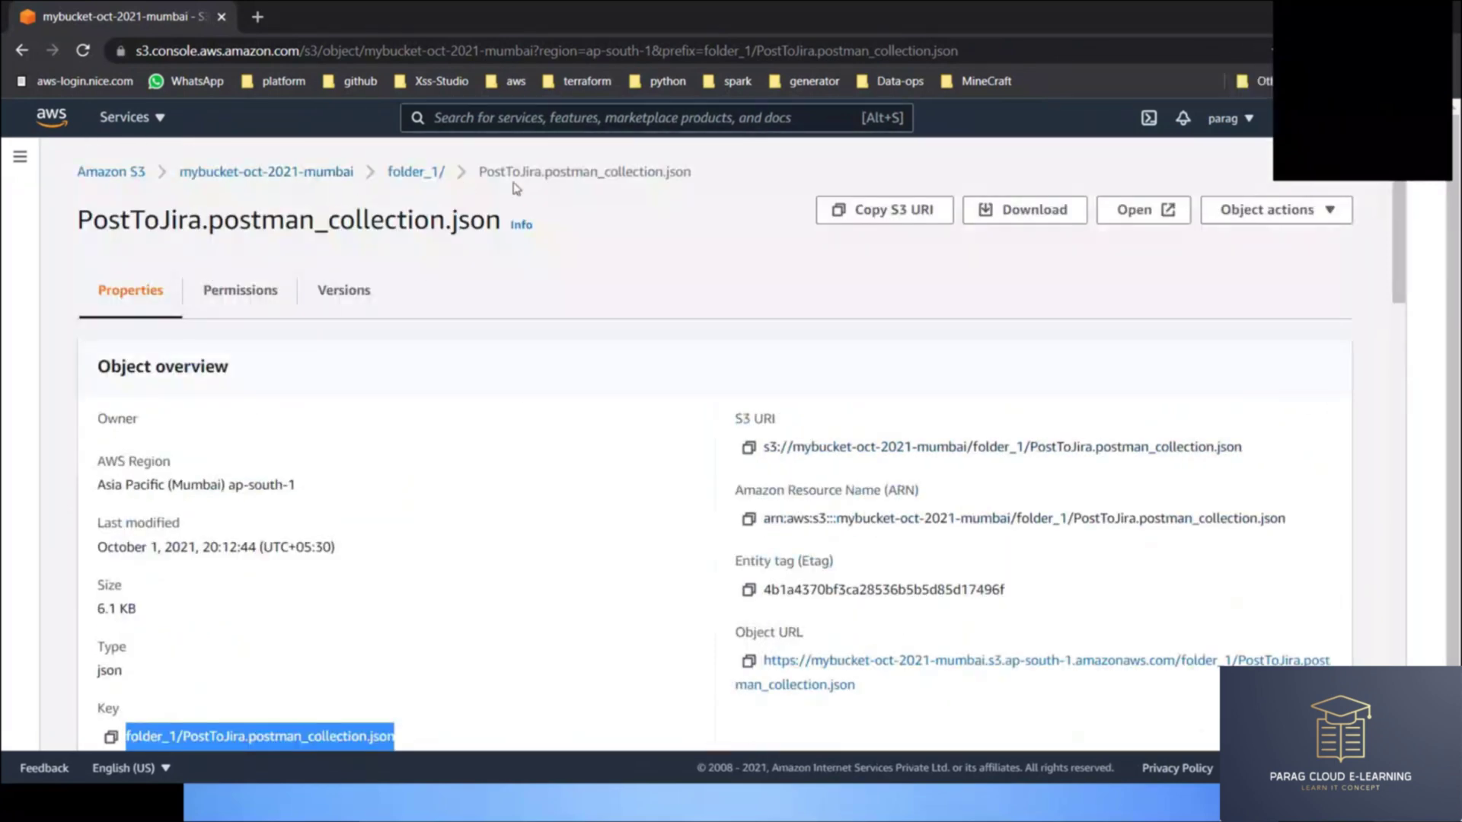
Step: Compare the bucket name with the folder and file part that follows it in the object's path
{"action": "left_click_drag", "start_coordinate": [356, 172], "coordinate": [179, 172]}
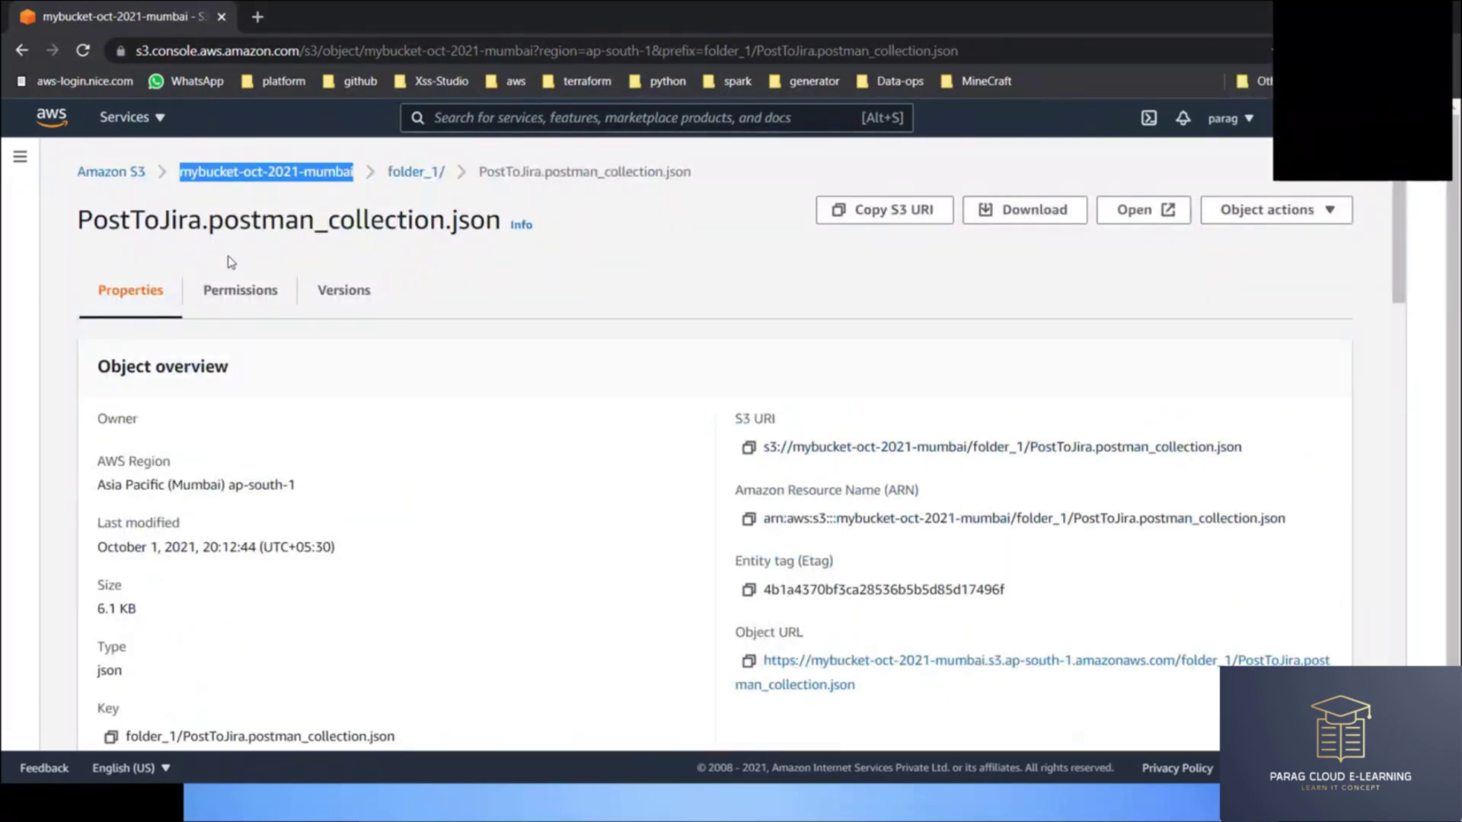
{"action": "scroll", "coordinate": [344, 367], "scroll_direction": "down", "scroll_amount": 1}
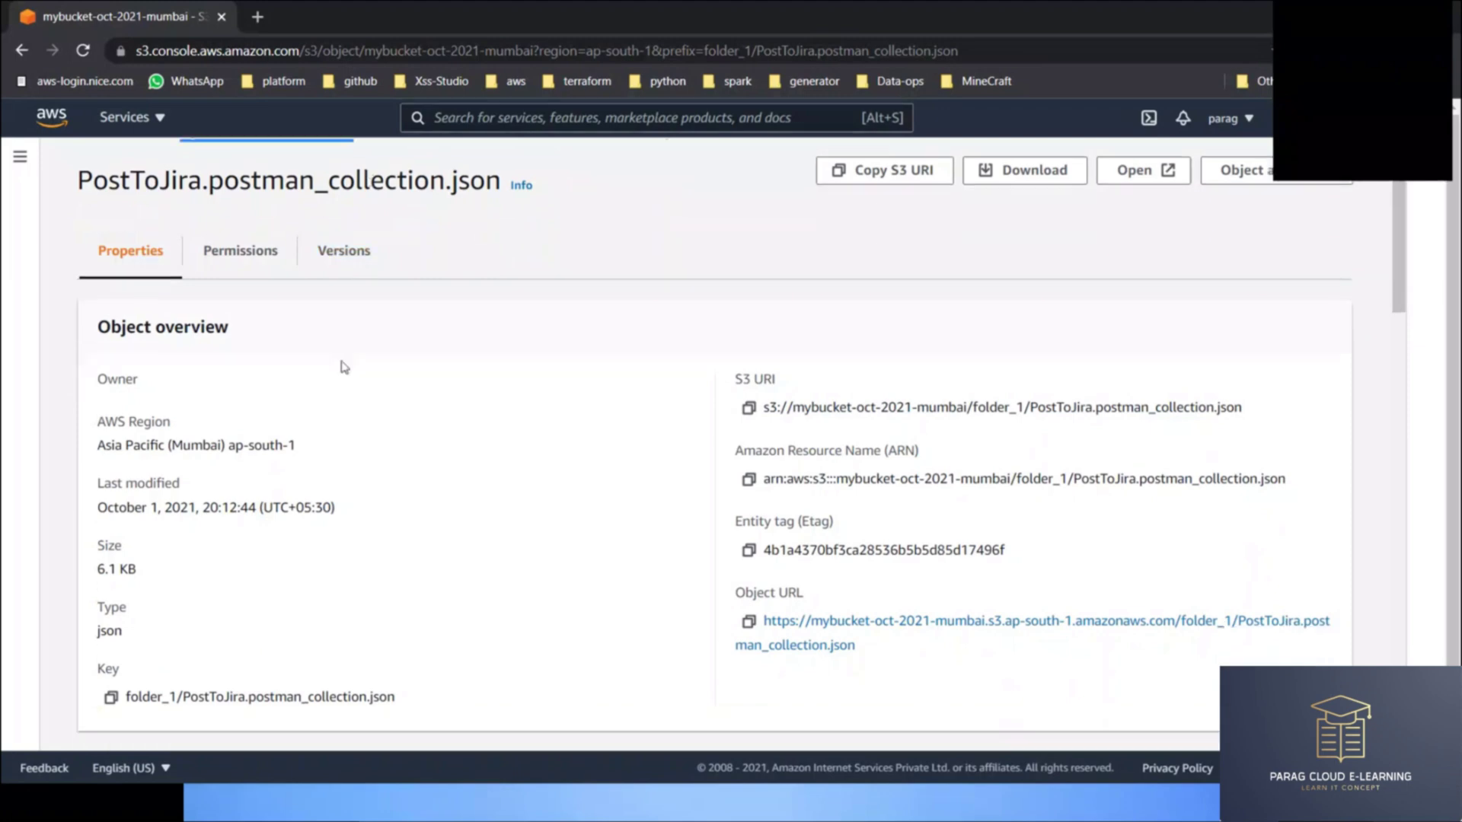
{"action": "scroll", "coordinate": [344, 367], "scroll_direction": "down", "scroll_amount": 3}
{"action": "scroll", "coordinate": [344, 350], "scroll_direction": "up", "scroll_amount": 3}
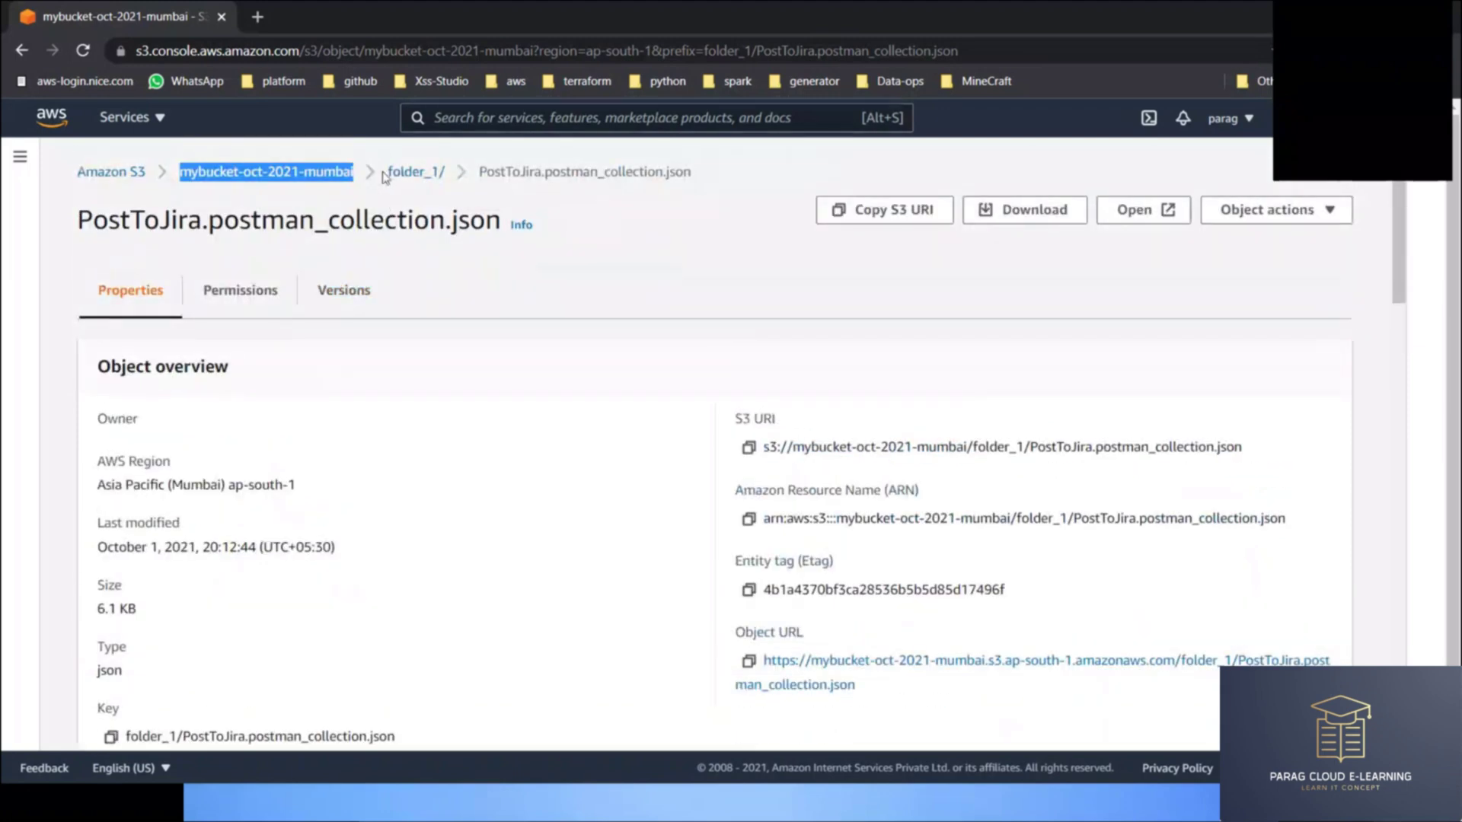
{"action": "left_click_drag", "start_coordinate": [688, 171], "coordinate": [233, 181]}
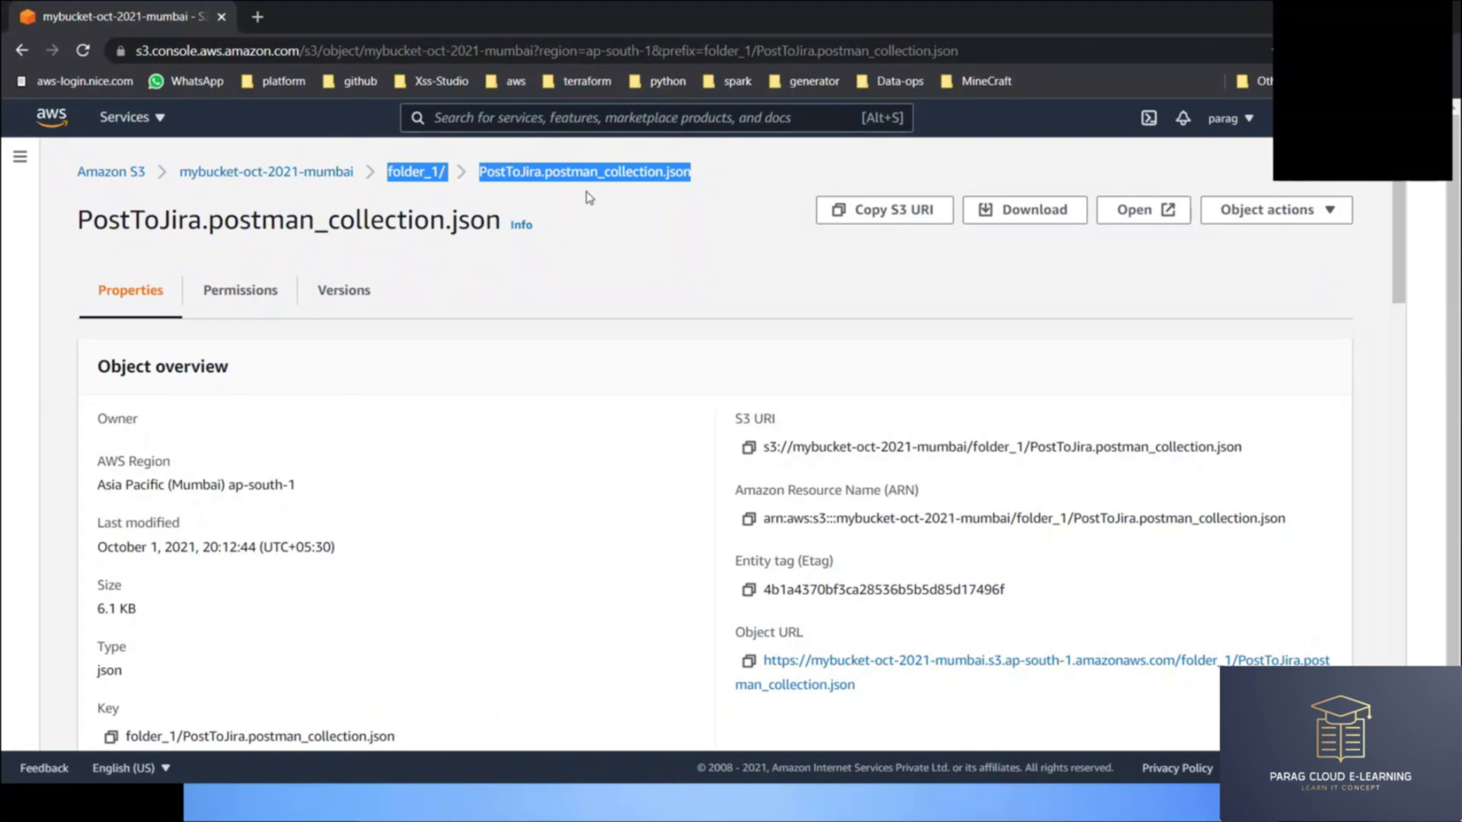
{"action": "left_click", "coordinate": [568, 258]}
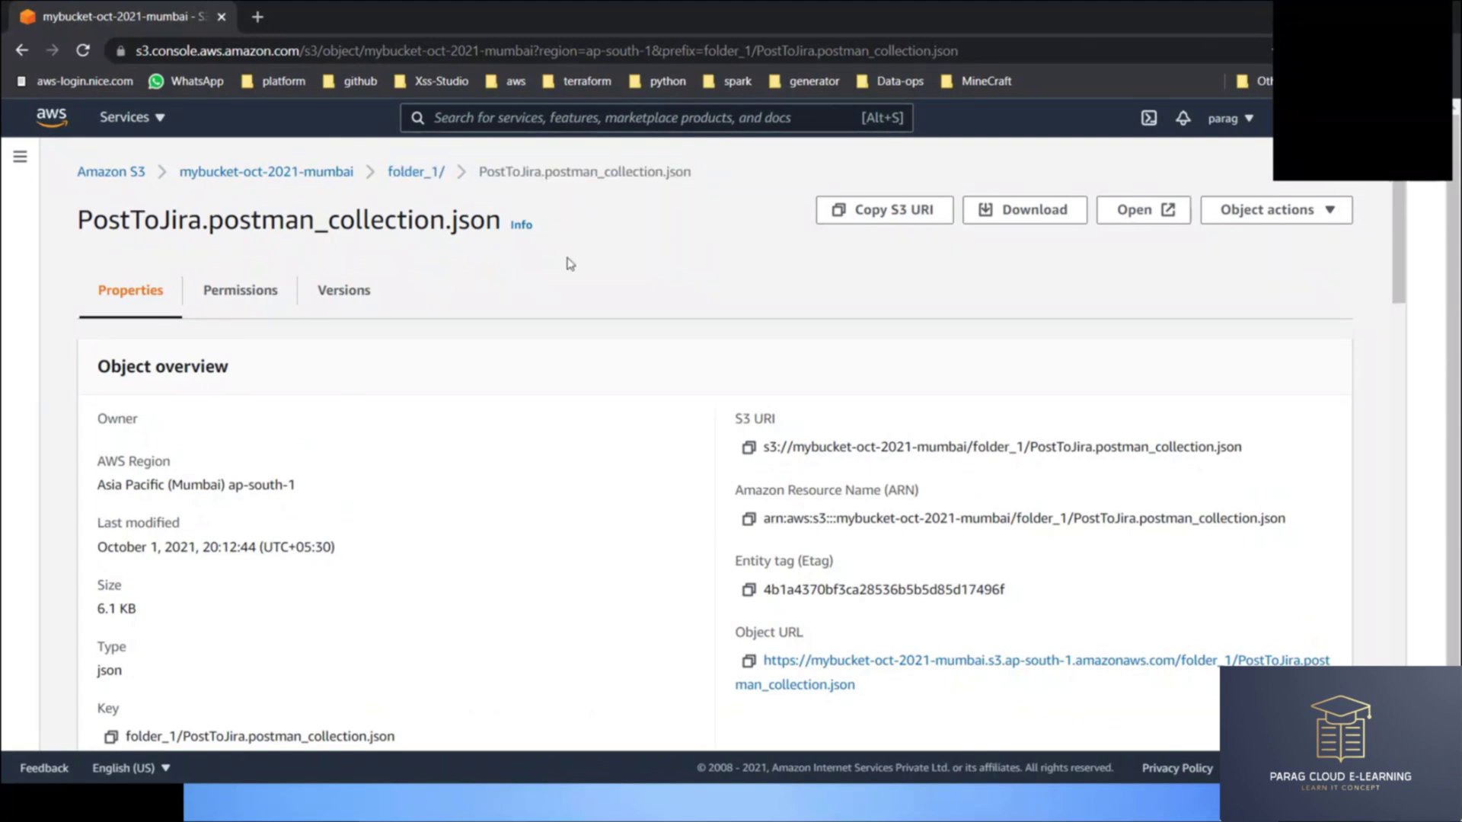
Step: Examine the folder_1 prefix and the file name as separate parts of the object's Key
{"action": "scroll", "coordinate": [277, 607], "scroll_direction": "down", "scroll_amount": 1}
{"action": "double_click", "coordinate": [147, 641]}
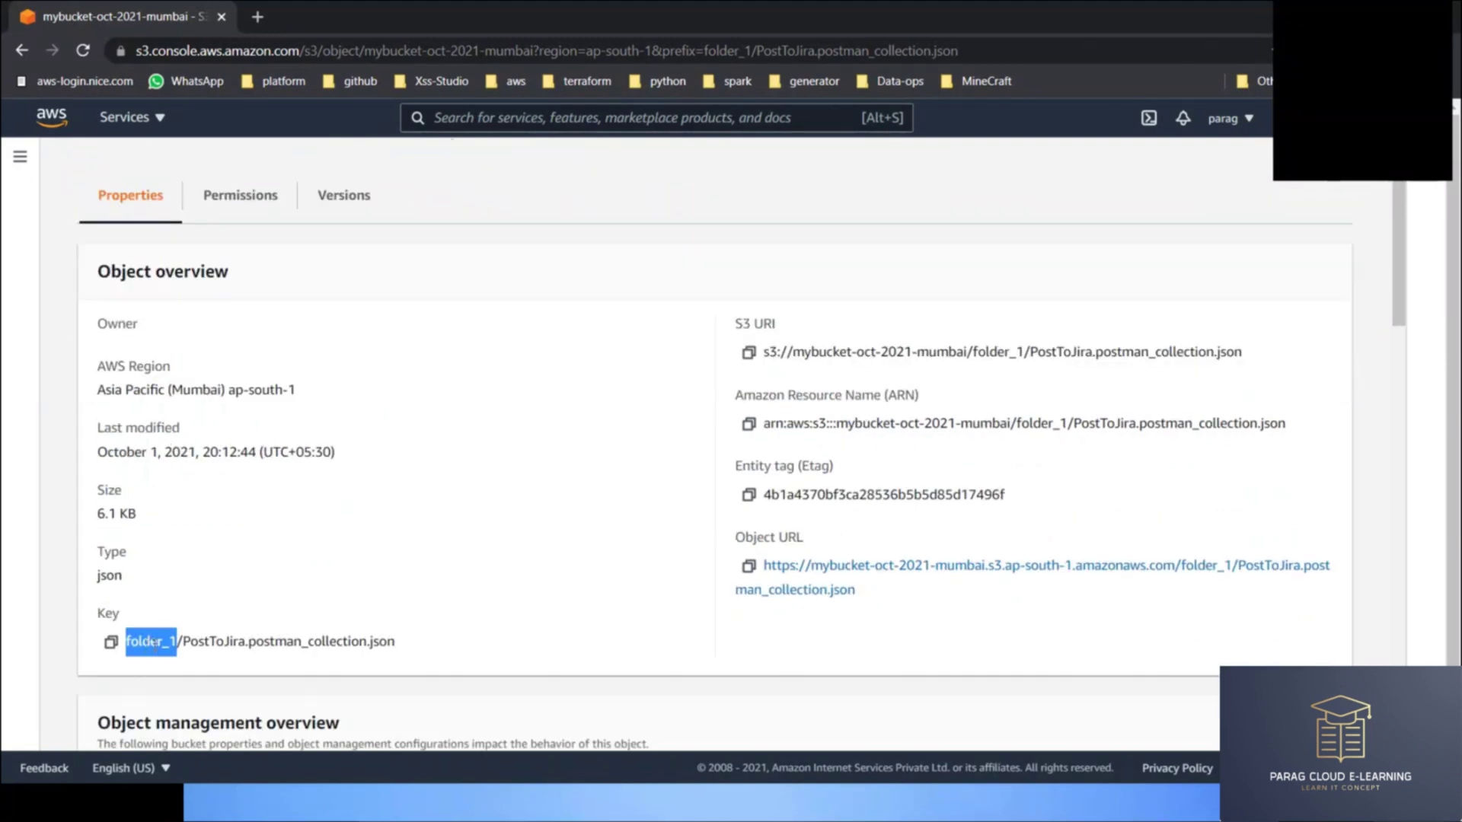
{"action": "left_click_drag", "start_coordinate": [184, 642], "coordinate": [391, 643]}
{"action": "double_click", "coordinate": [142, 642]}
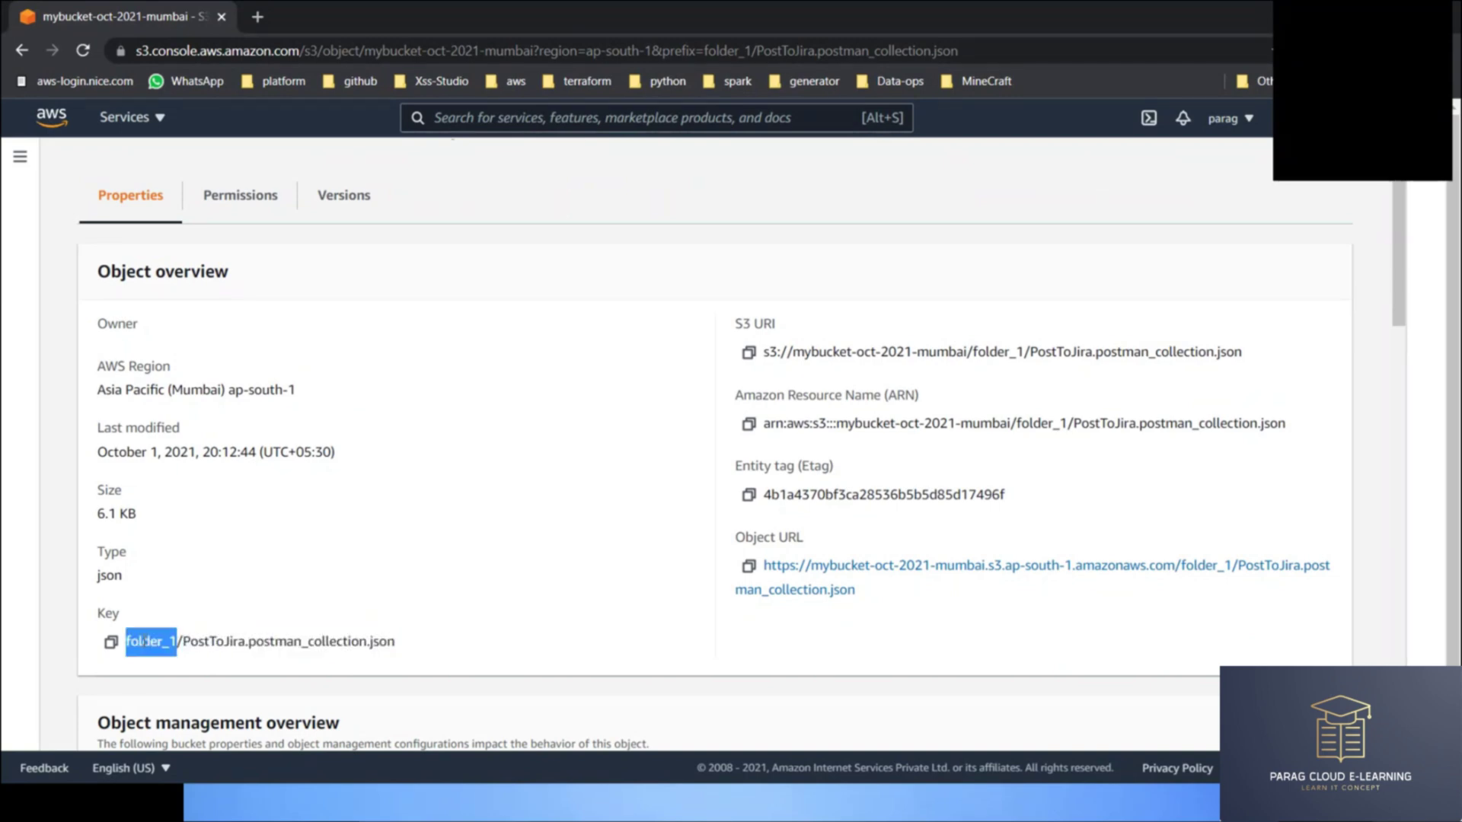
{"action": "left_click", "coordinate": [196, 621]}
{"action": "left_click_drag", "start_coordinate": [182, 641], "coordinate": [423, 644]}
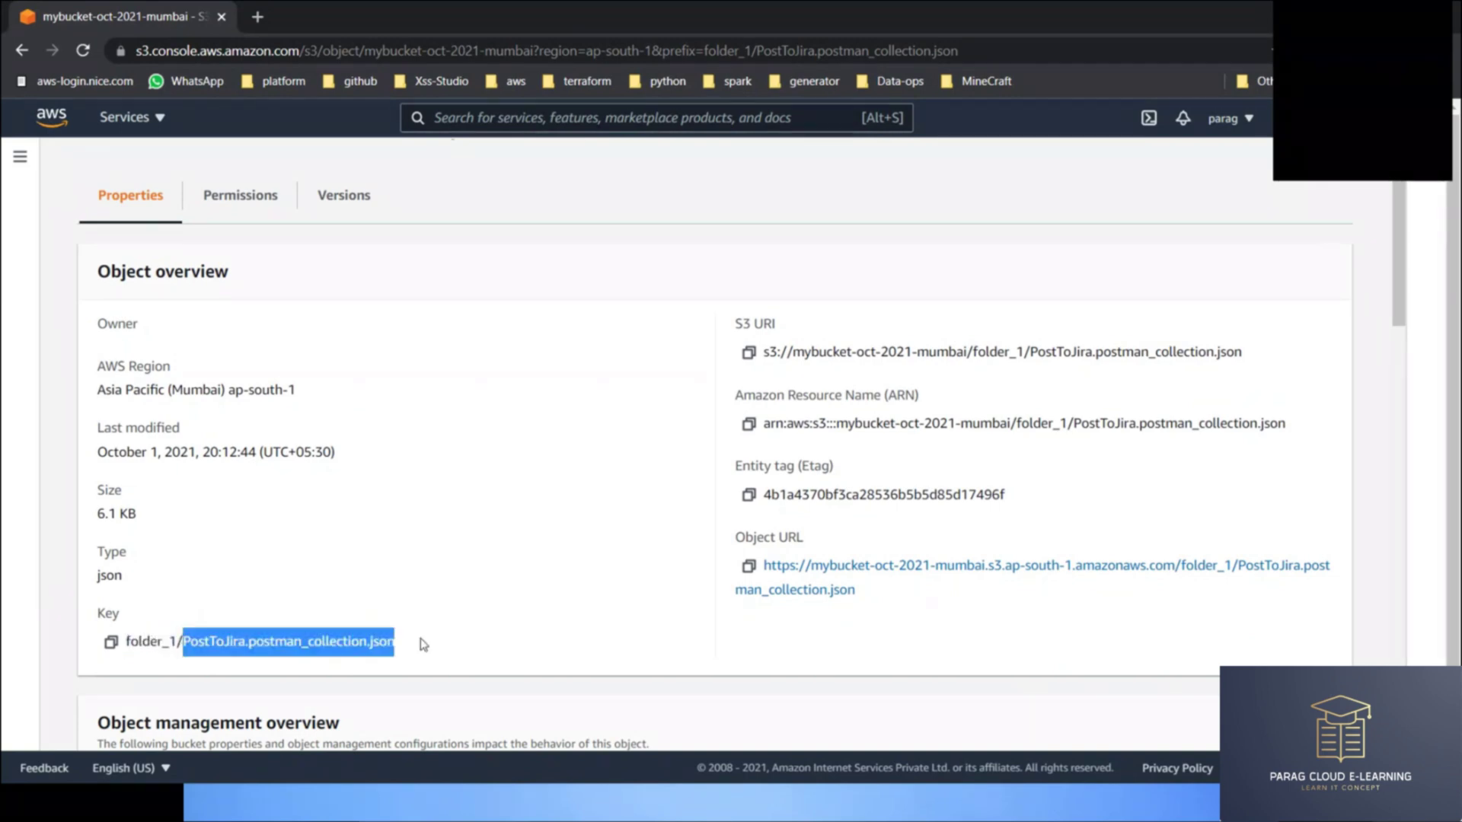
Step: In the Notepad++ notes, enter key folder_1/PostToJira.postman_collection.json and bucket name mybucket-oct-2021-mumbai for the third example
{"action": "left_click", "coordinate": [111, 641]}
{"action": "key", "text": "alt+Tab"}
{"action": "key", "text": "ctrl+v"}
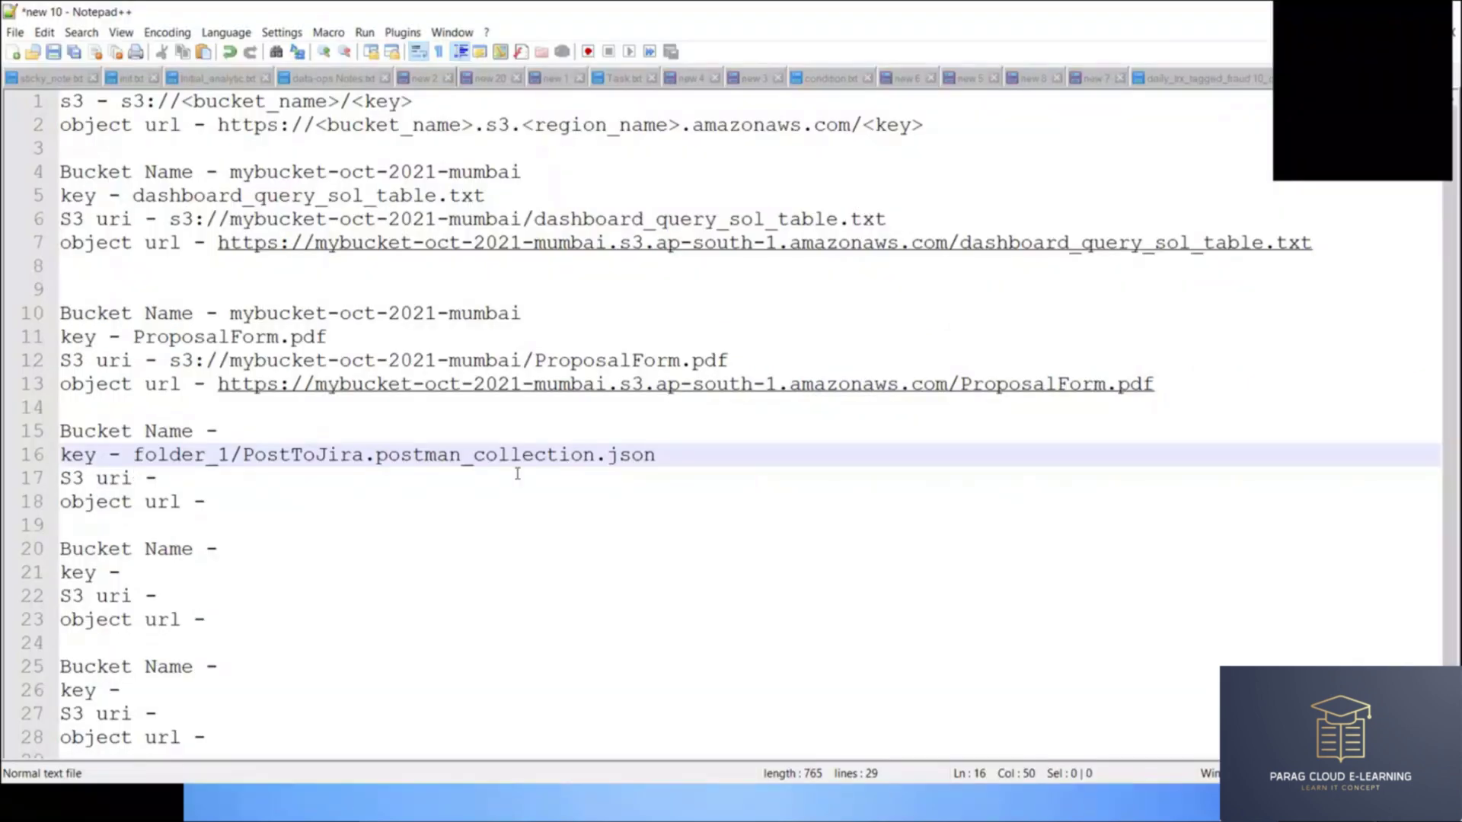
{"action": "left_click_drag", "start_coordinate": [139, 457], "coordinate": [682, 457]}
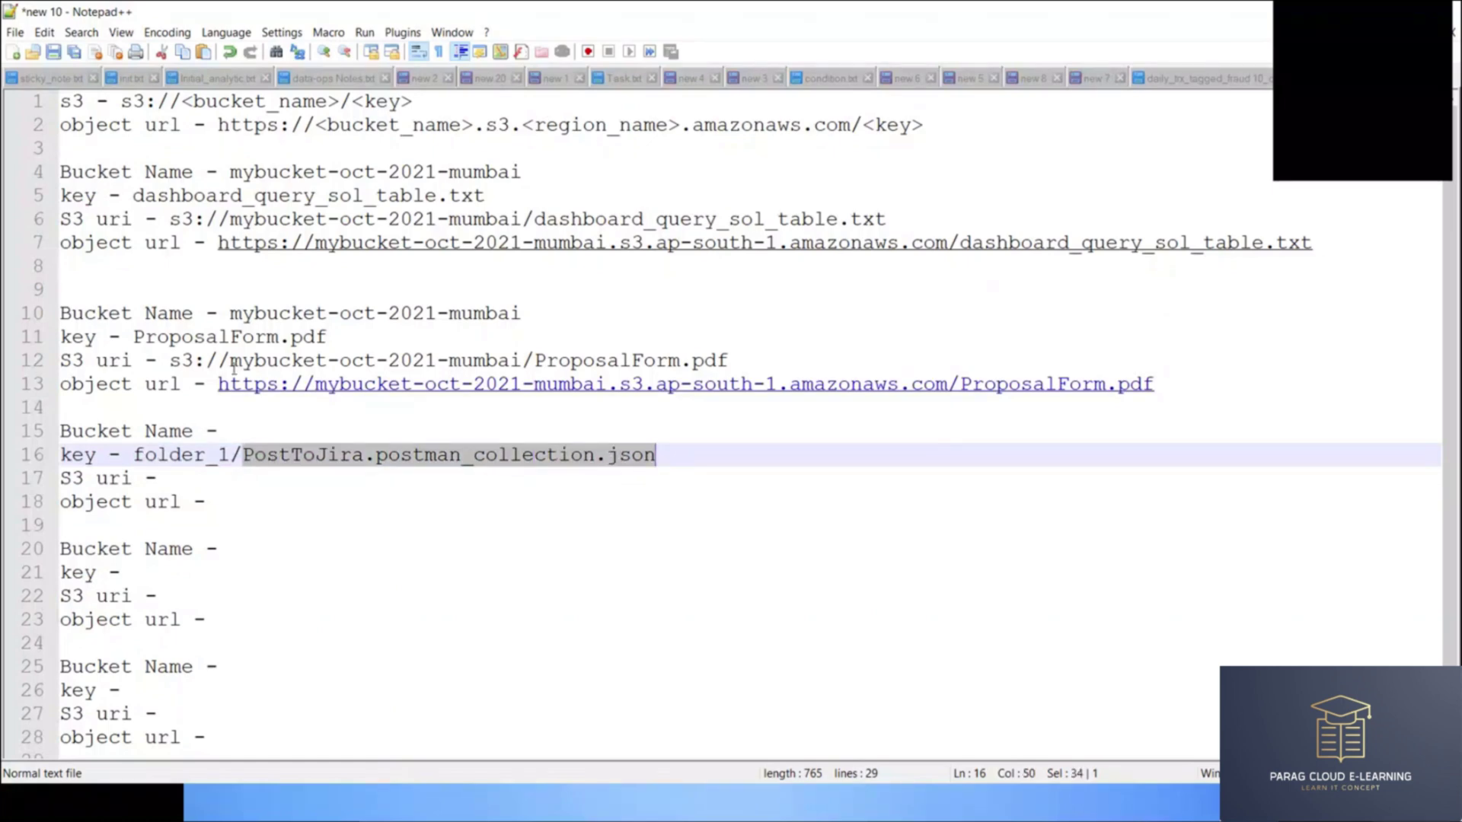
{"action": "left_click_drag", "start_coordinate": [230, 313], "coordinate": [524, 313]}
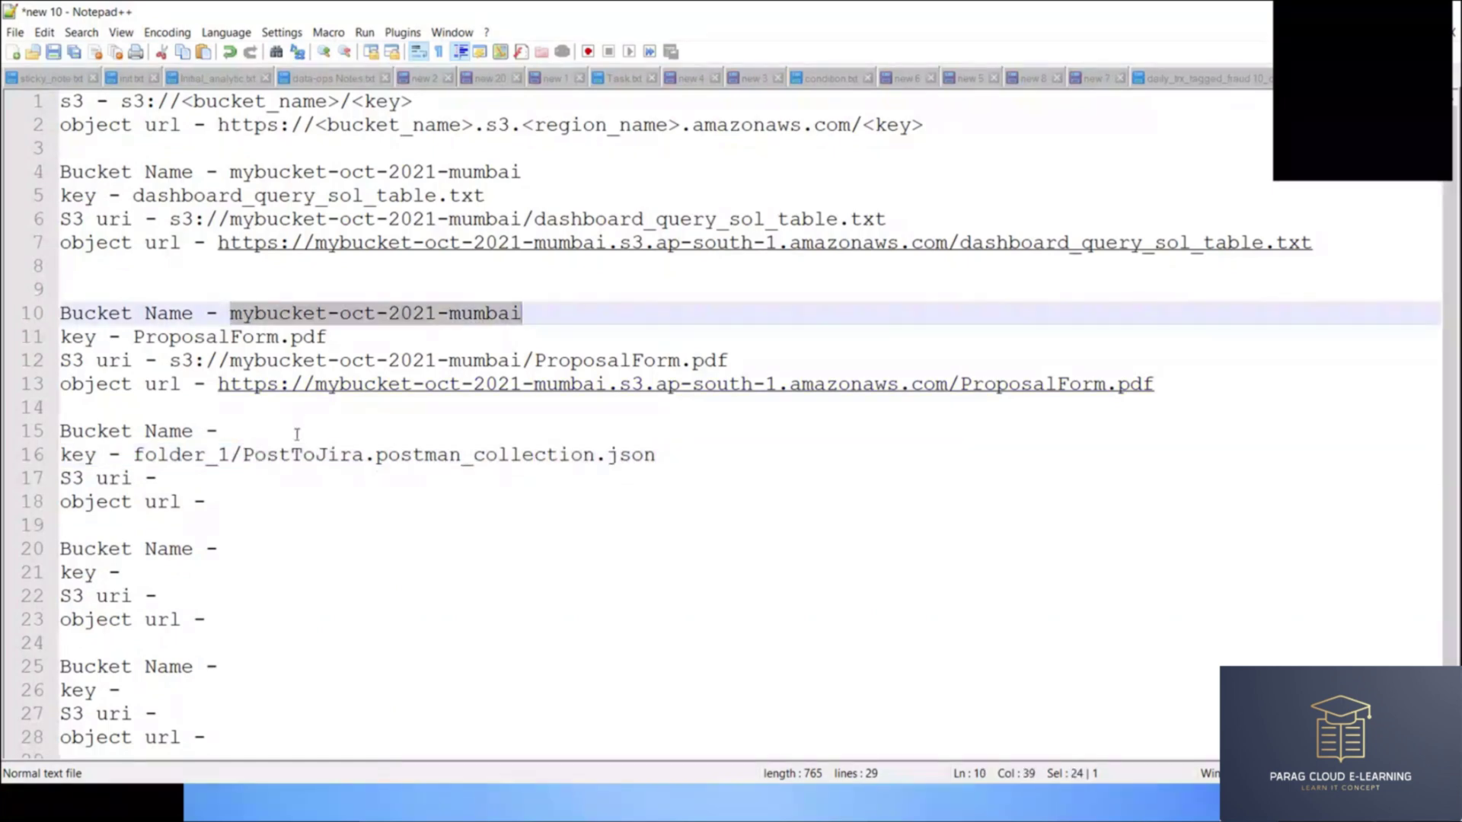
{"action": "left_click", "coordinate": [297, 434]}
{"action": "key", "text": "ctrl+v"}
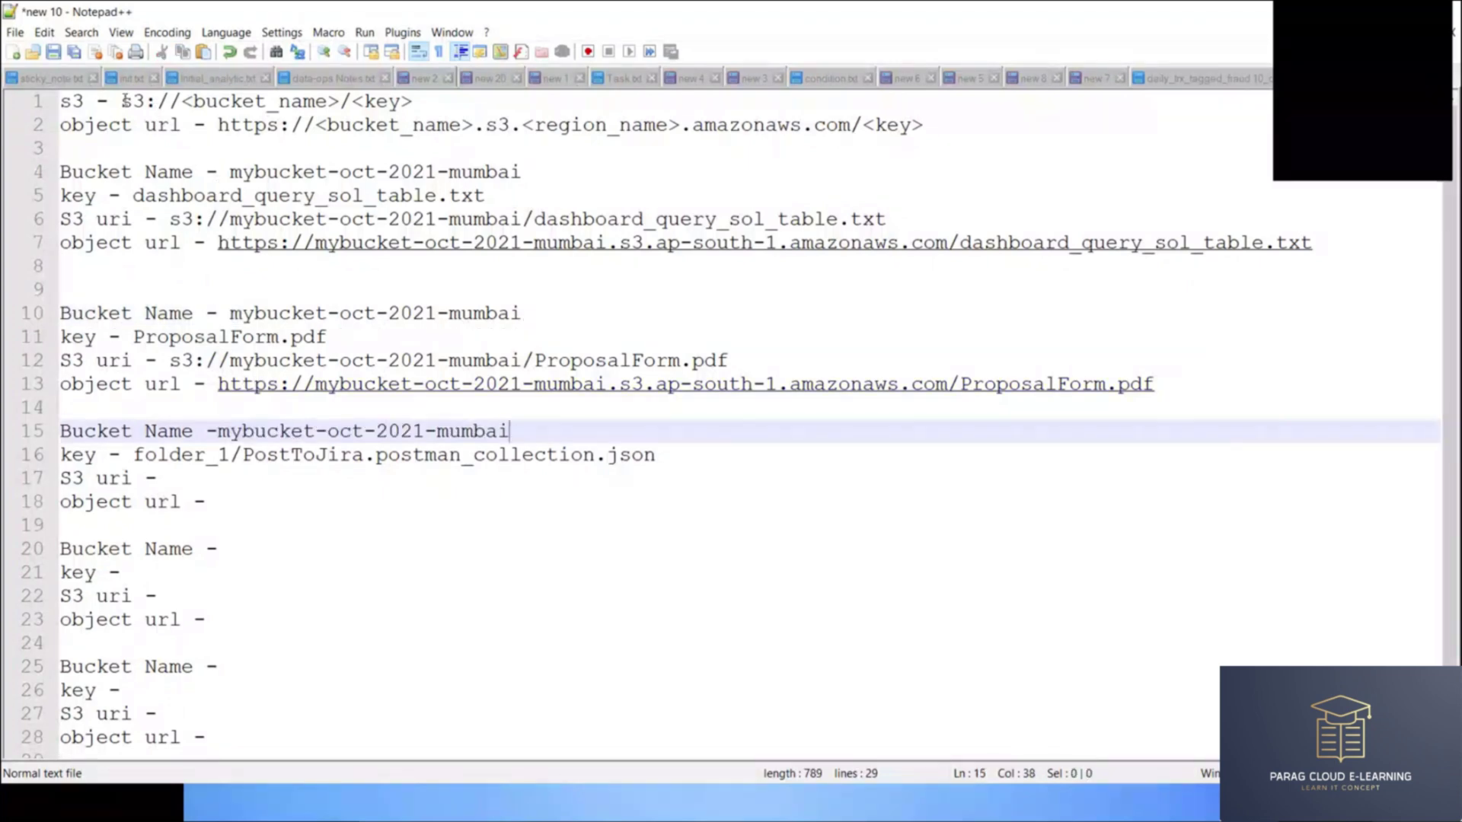
Step: Copy the S3 URI pattern into the third example and replace its <bucket_name> placeholder with mybucket-oct-2021-mumbai
{"action": "left_click_drag", "start_coordinate": [122, 101], "coordinate": [412, 101]}
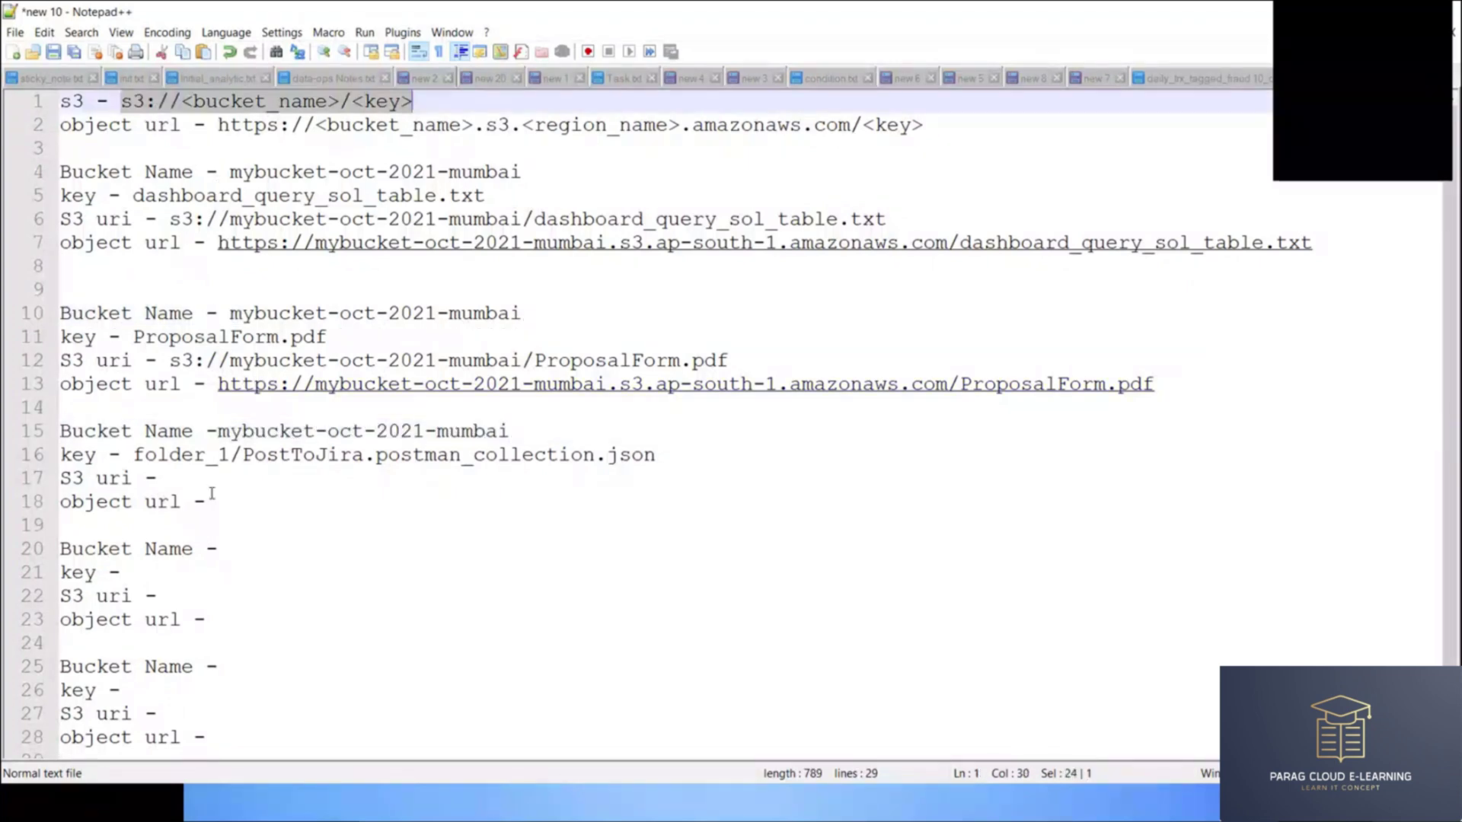
{"action": "left_click", "coordinate": [182, 478]}
{"action": "key", "text": "ctrl+v"}
{"action": "left_click_drag", "start_coordinate": [218, 431], "coordinate": [613, 432]}
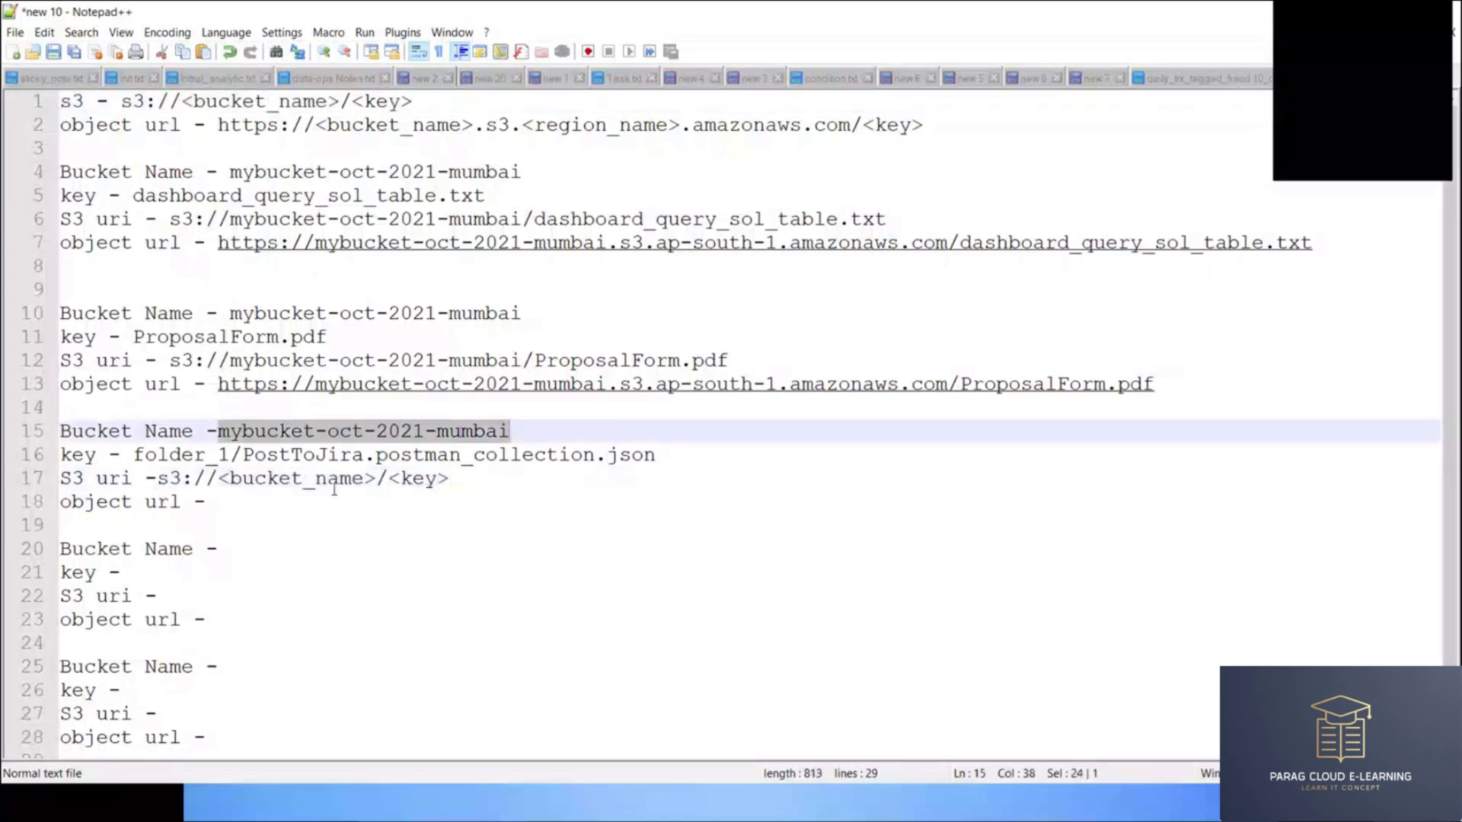
{"action": "left_click_drag", "start_coordinate": [218, 478], "coordinate": [375, 478]}
{"action": "key", "text": "ctrl+v"}
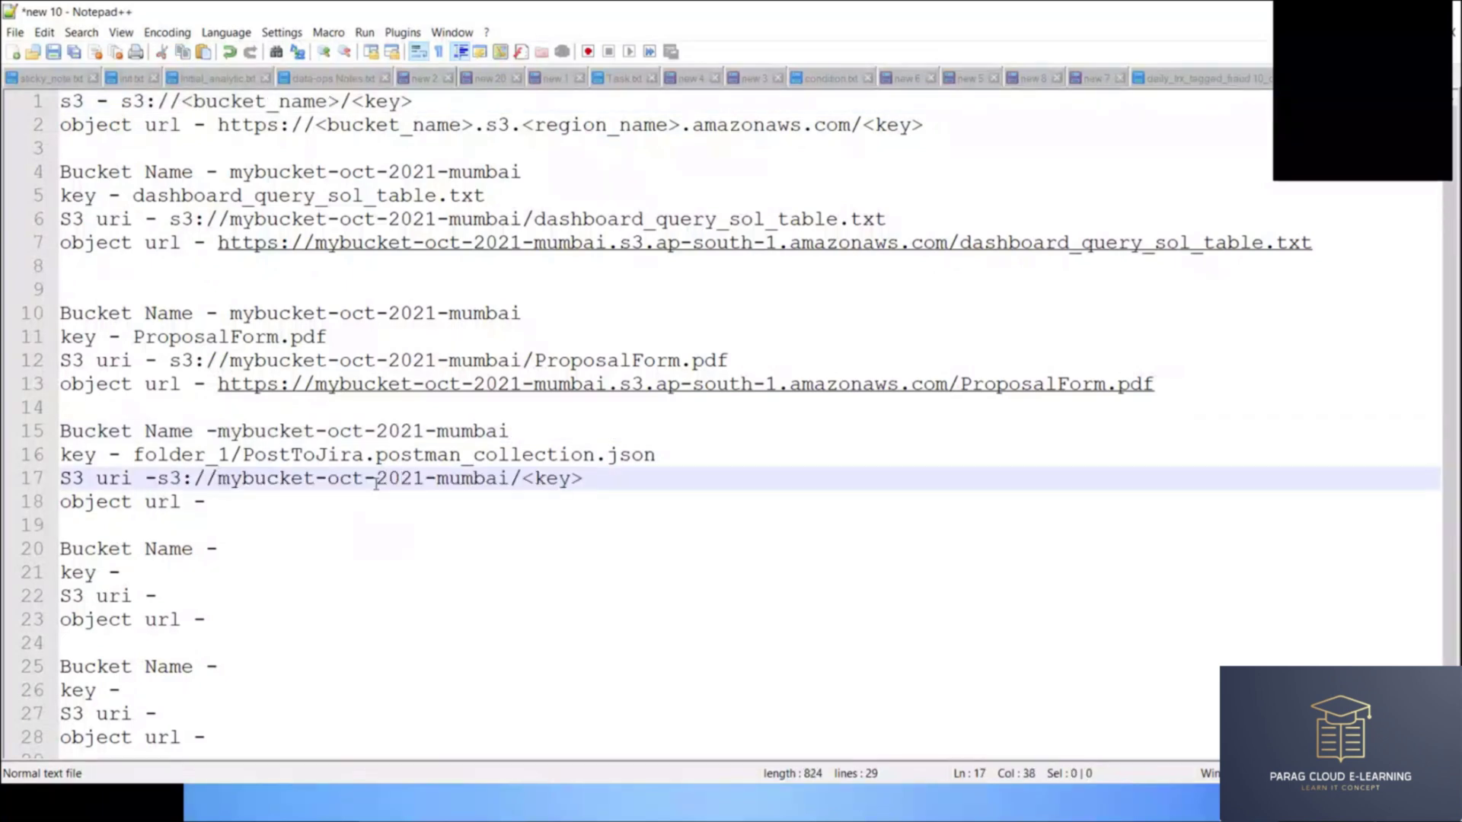
Step: Replace the <key> placeholder in the third example's S3 URI with folder_1/PostToJira.postman_collection.json
{"action": "left_click_drag", "start_coordinate": [134, 454], "coordinate": [656, 455]}
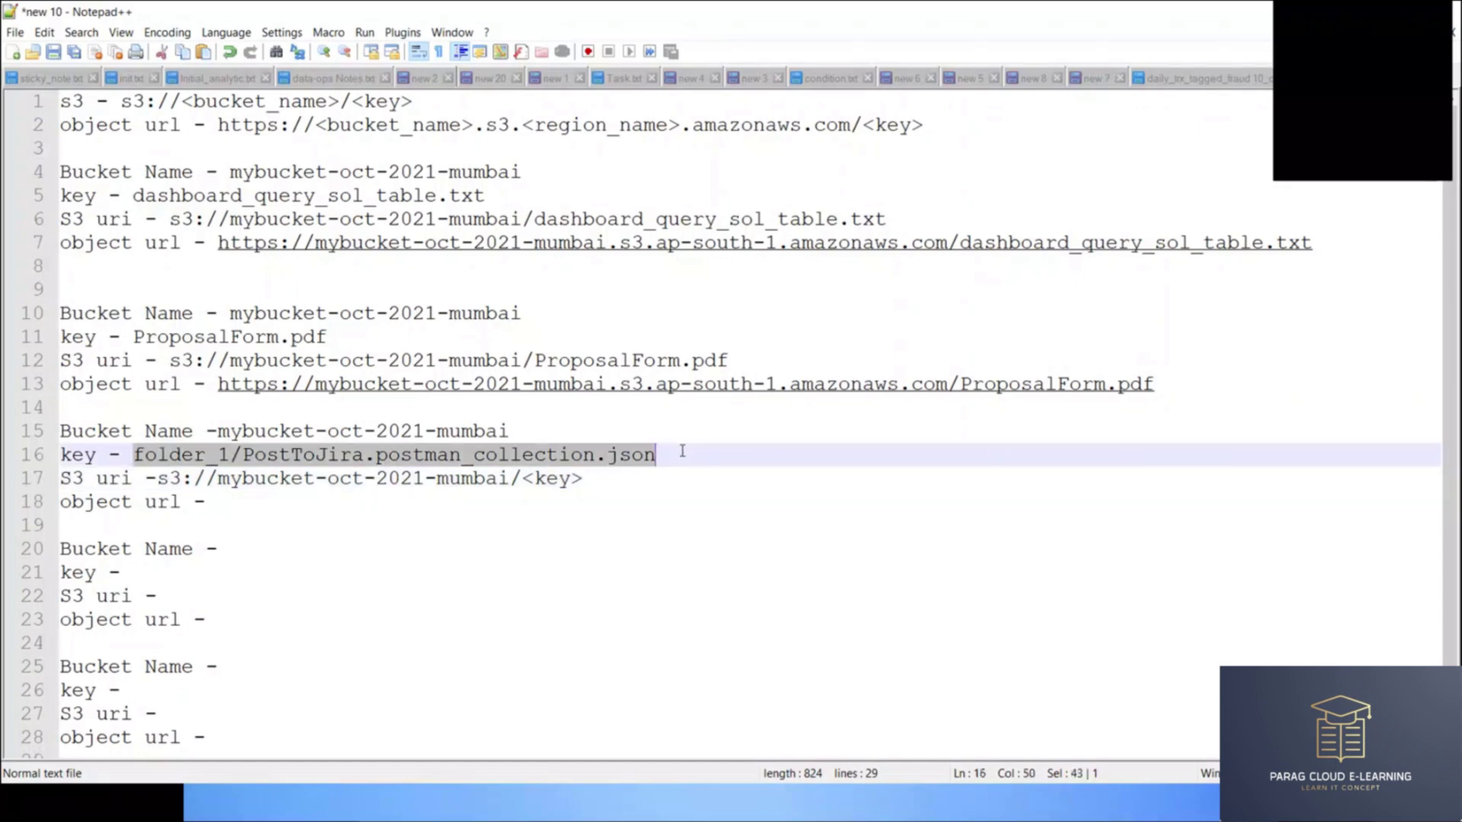
{"action": "key", "text": "ctrl+c"}
{"action": "key", "text": "Down"}
{"action": "key", "text": "shift+Left"}
{"action": "key", "text": "shift+Left"}
{"action": "key", "text": "shift+Left"}
{"action": "key", "text": "shift+Left"}
{"action": "key", "text": "shift+Left"}
{"action": "key", "text": "ctrl+v"}
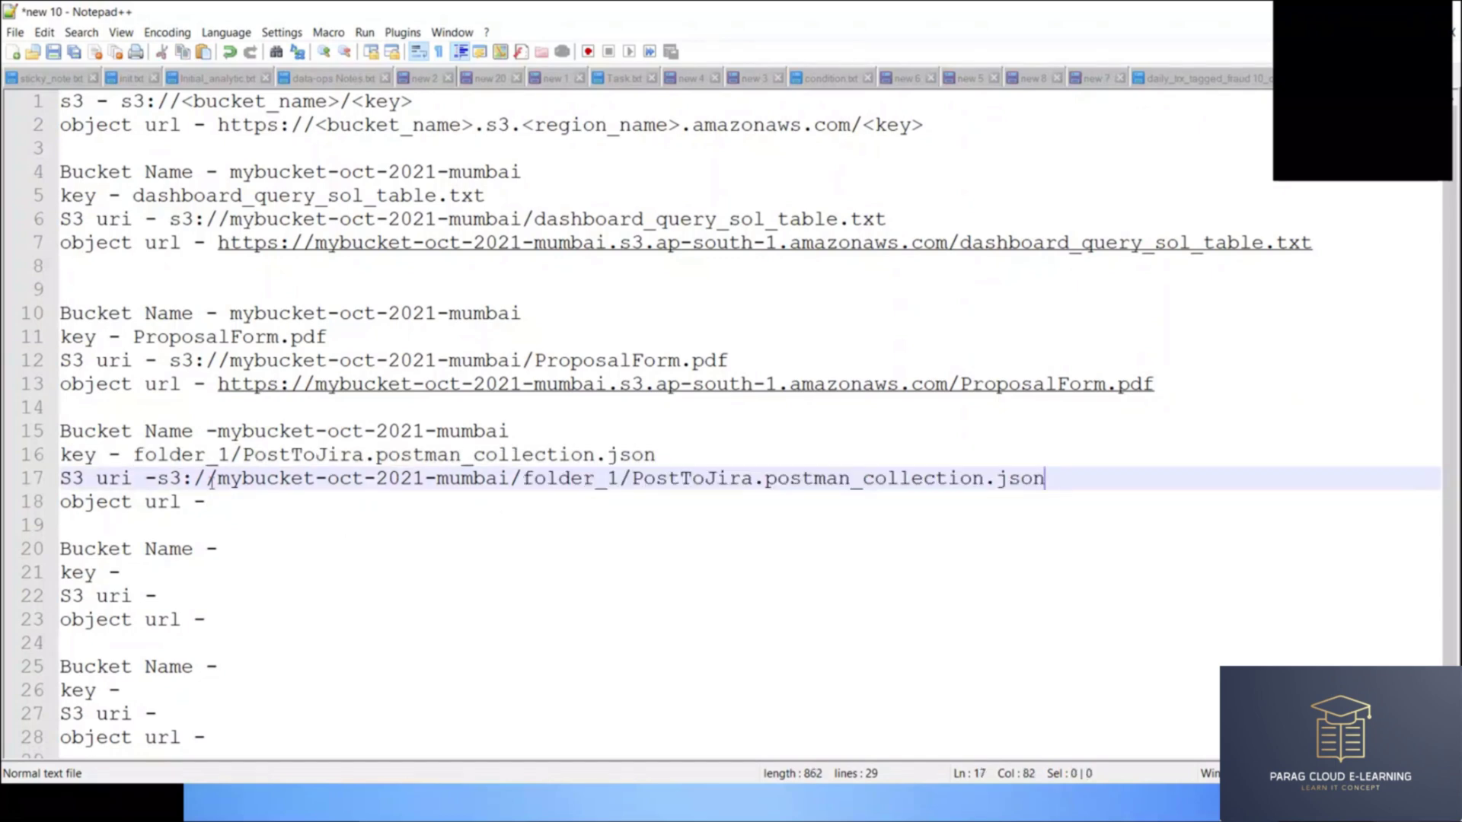
Step: Examine the bucket name, folder and file name as separate parts of the third example's S3 URI
{"action": "left_click_drag", "start_coordinate": [219, 478], "coordinate": [522, 478]}
{"action": "key", "text": "shift+Left"}
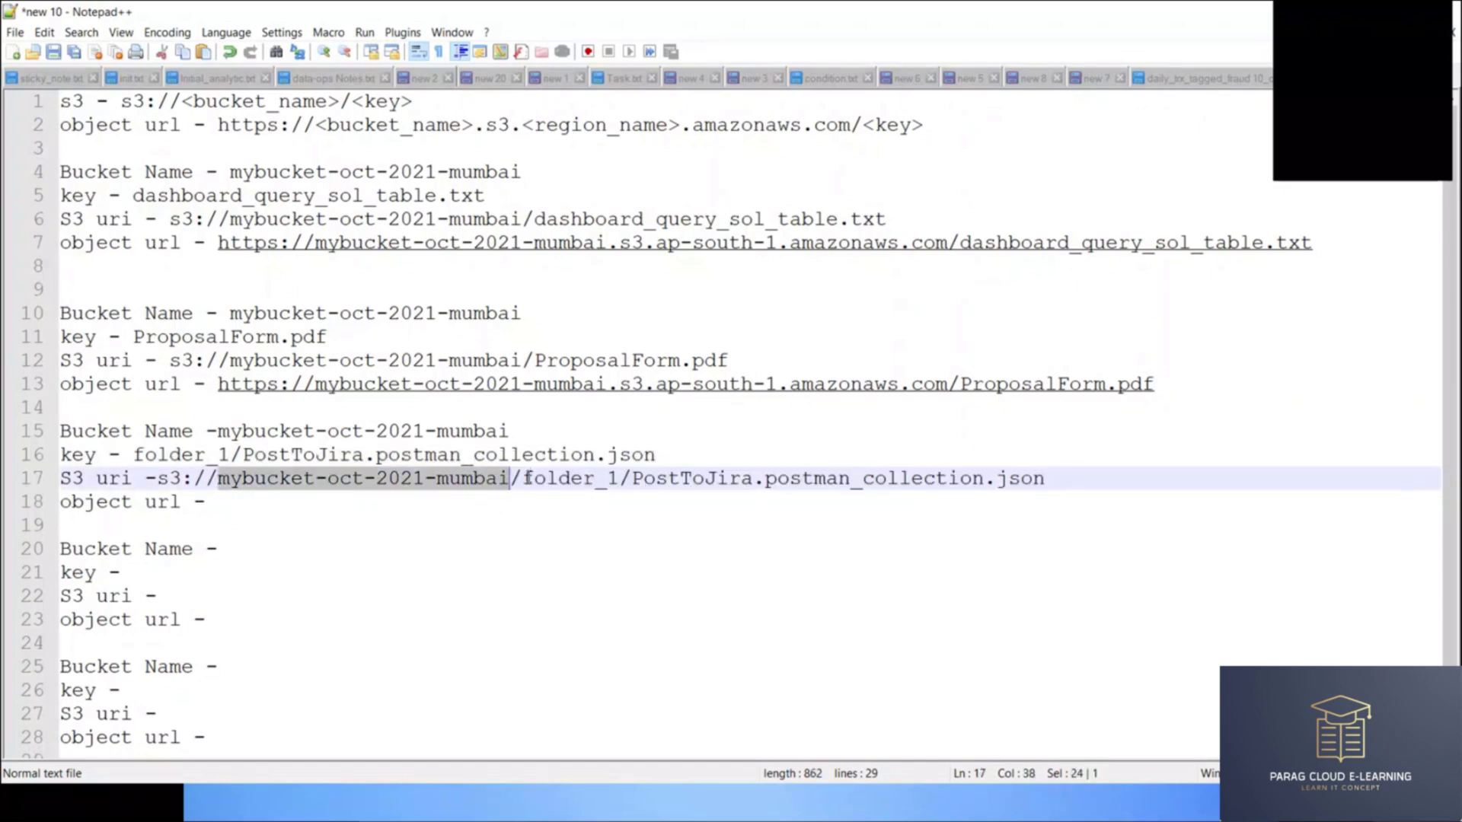
{"action": "double_click", "coordinate": [527, 478]}
{"action": "left_click_drag", "start_coordinate": [632, 478], "coordinate": [1149, 476]}
{"action": "left_click", "coordinate": [326, 525]}
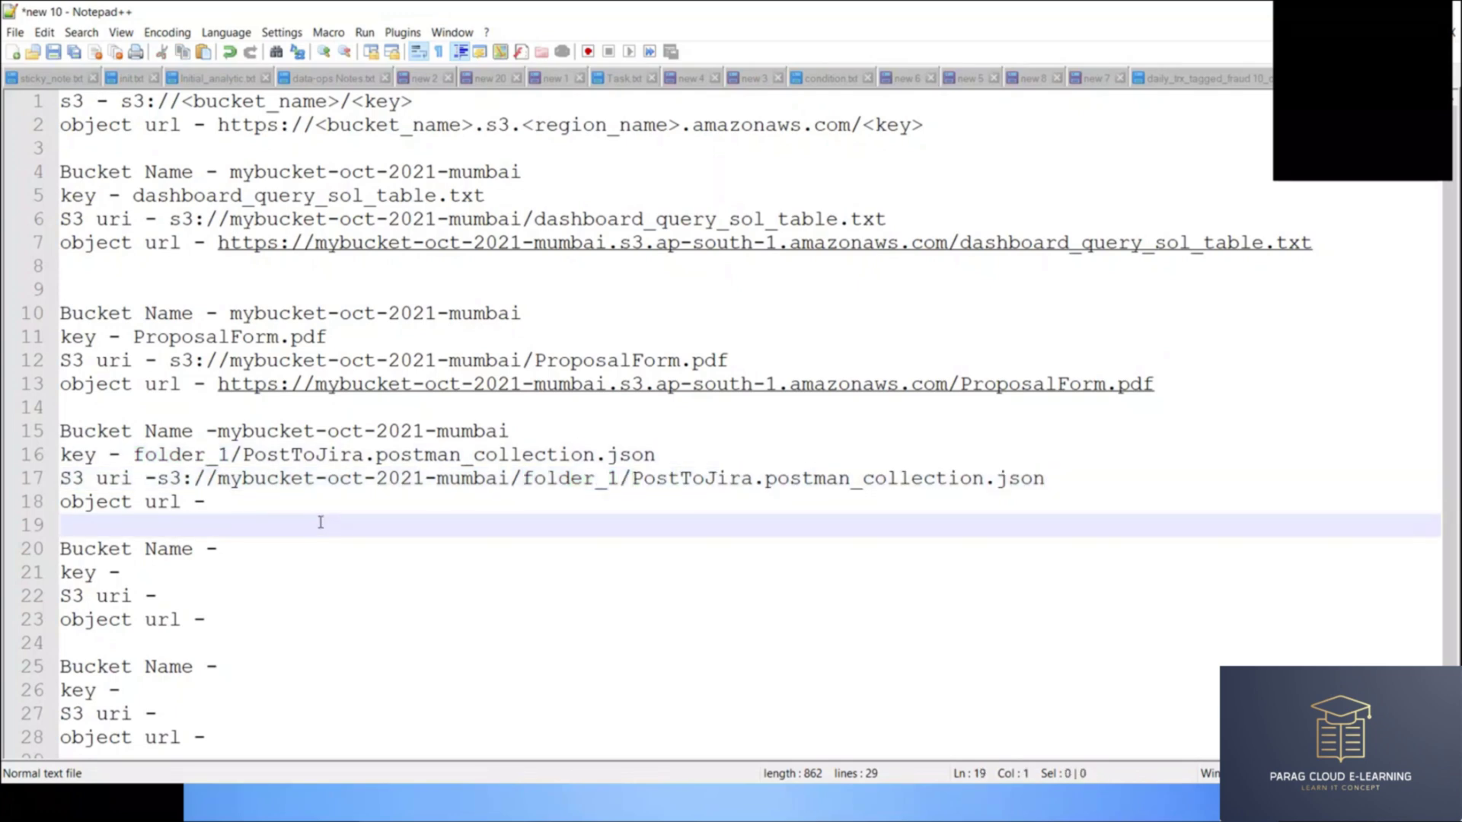
Step: Copy the object URL pattern into the third example and replace its <bucket_name> placeholder with mybucket-oct-2021-mumbai
{"action": "left_click_drag", "start_coordinate": [218, 125], "coordinate": [923, 126]}
{"action": "key", "text": "ctrl+c"}
{"action": "left_click", "coordinate": [266, 501]}
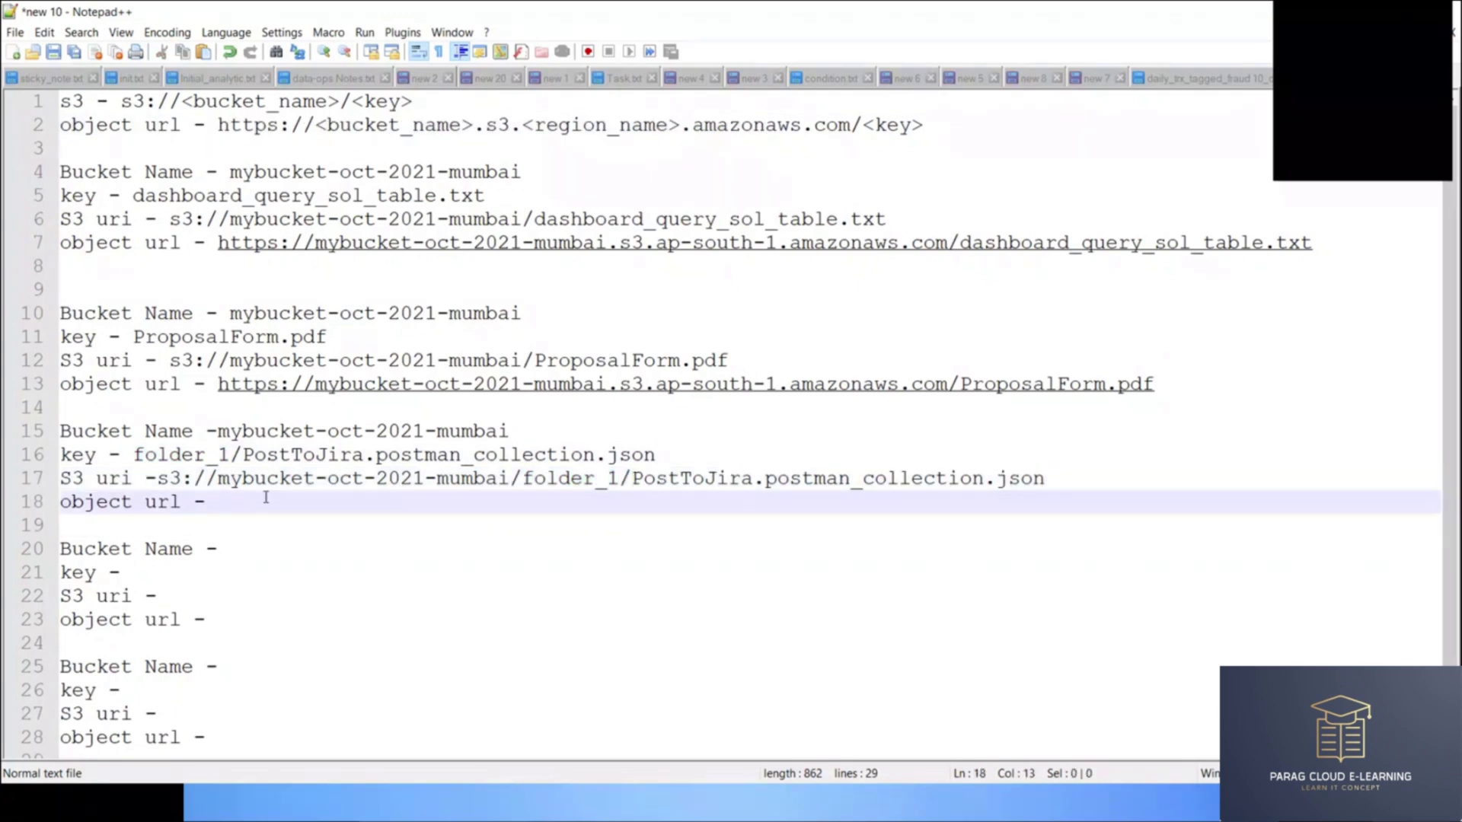
{"action": "key", "text": "ctrl+v"}
{"action": "left_click_drag", "start_coordinate": [219, 431], "coordinate": [566, 432]}
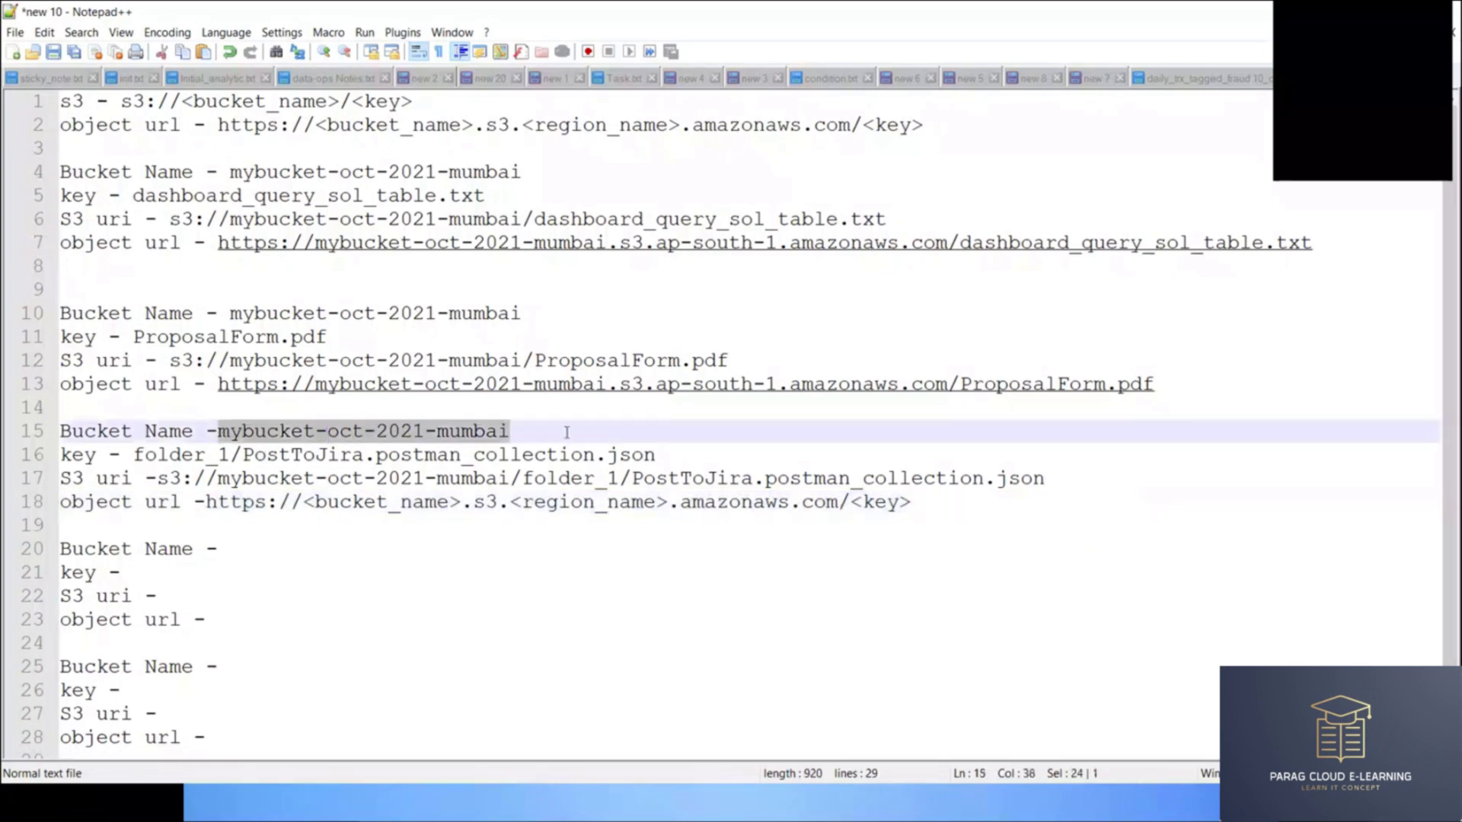
{"action": "left_click_drag", "start_coordinate": [304, 501], "coordinate": [461, 501]}
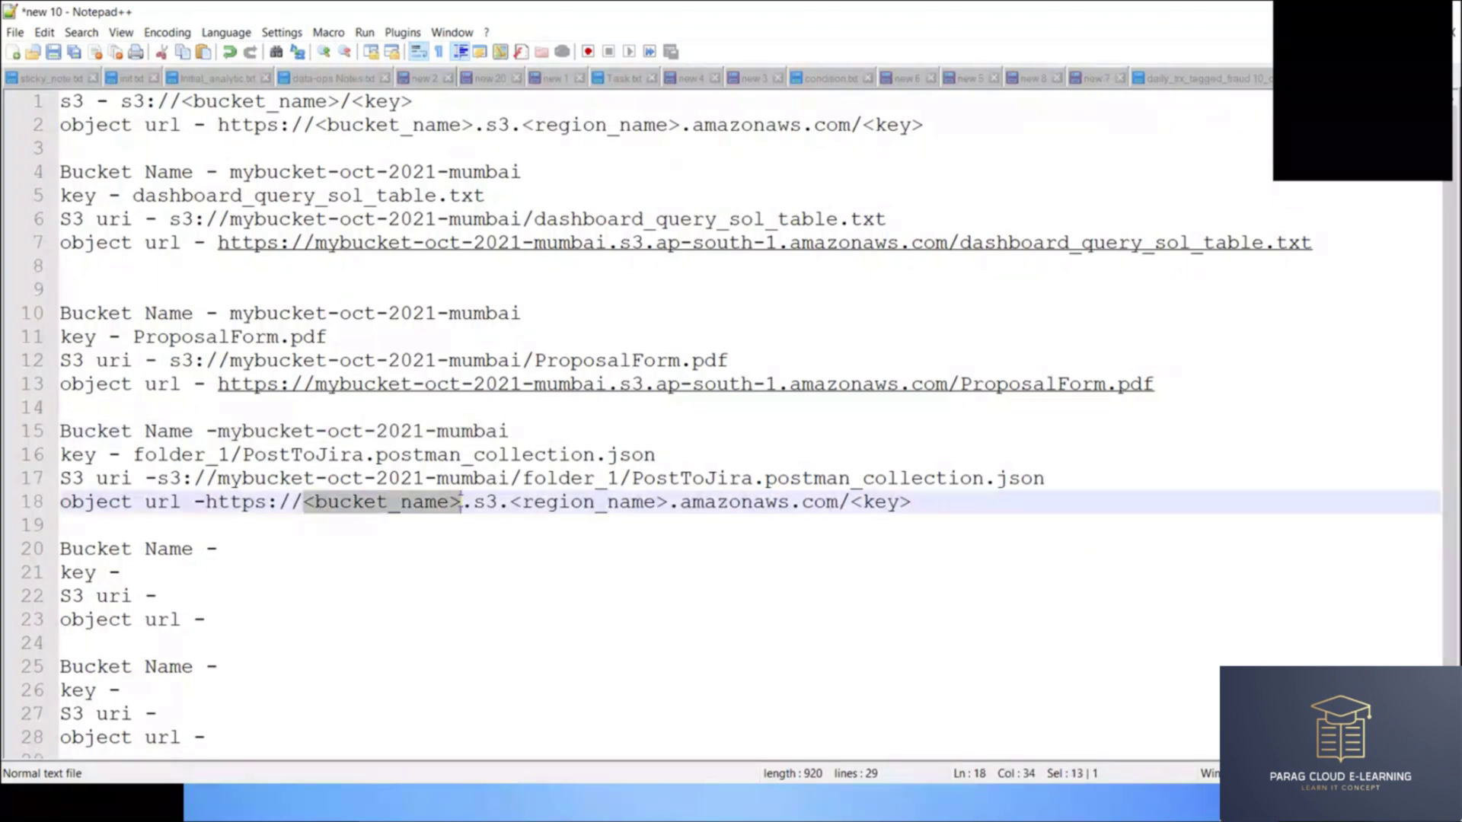
{"action": "key", "text": "ctrl+v"}
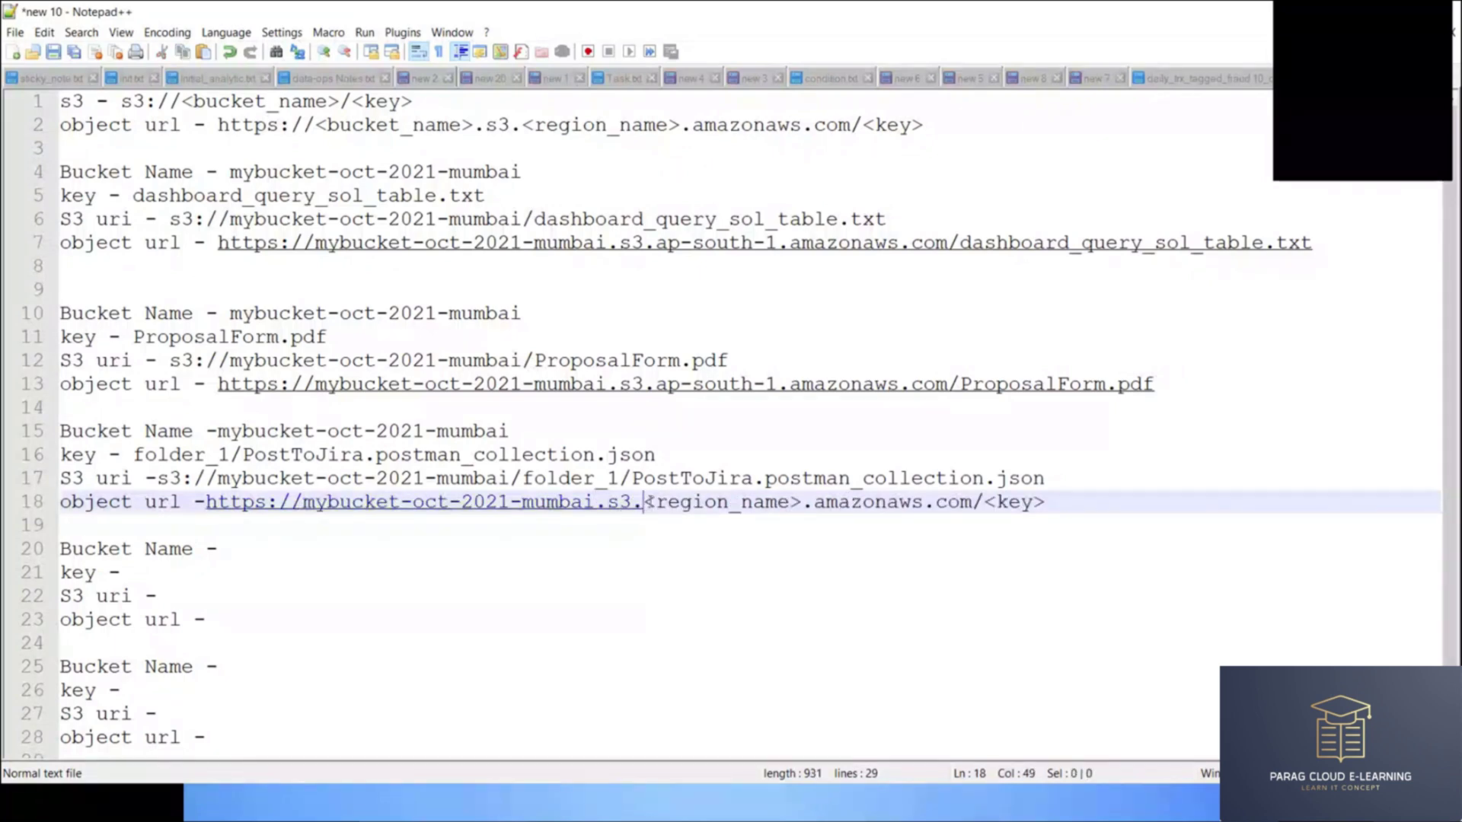
Step: Complete the third example's object URL with region ap-south-1 and key folder_1/PostToJira.postman_collection.json
{"action": "left_click_drag", "start_coordinate": [646, 502], "coordinate": [803, 502]}
{"action": "type", "text": "a"}
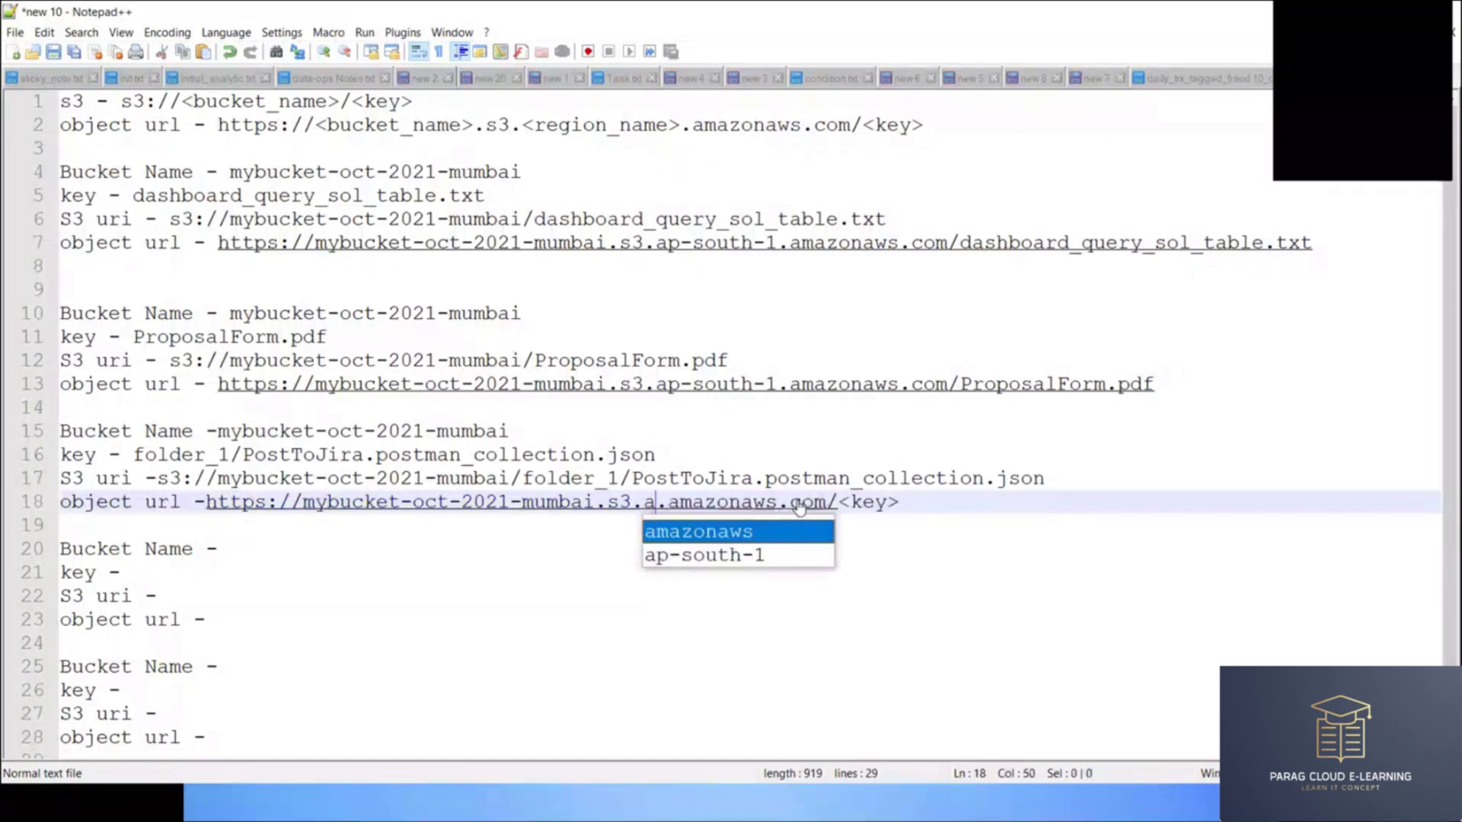
{"action": "type", "text": "p"}
{"action": "key", "text": "Return"}
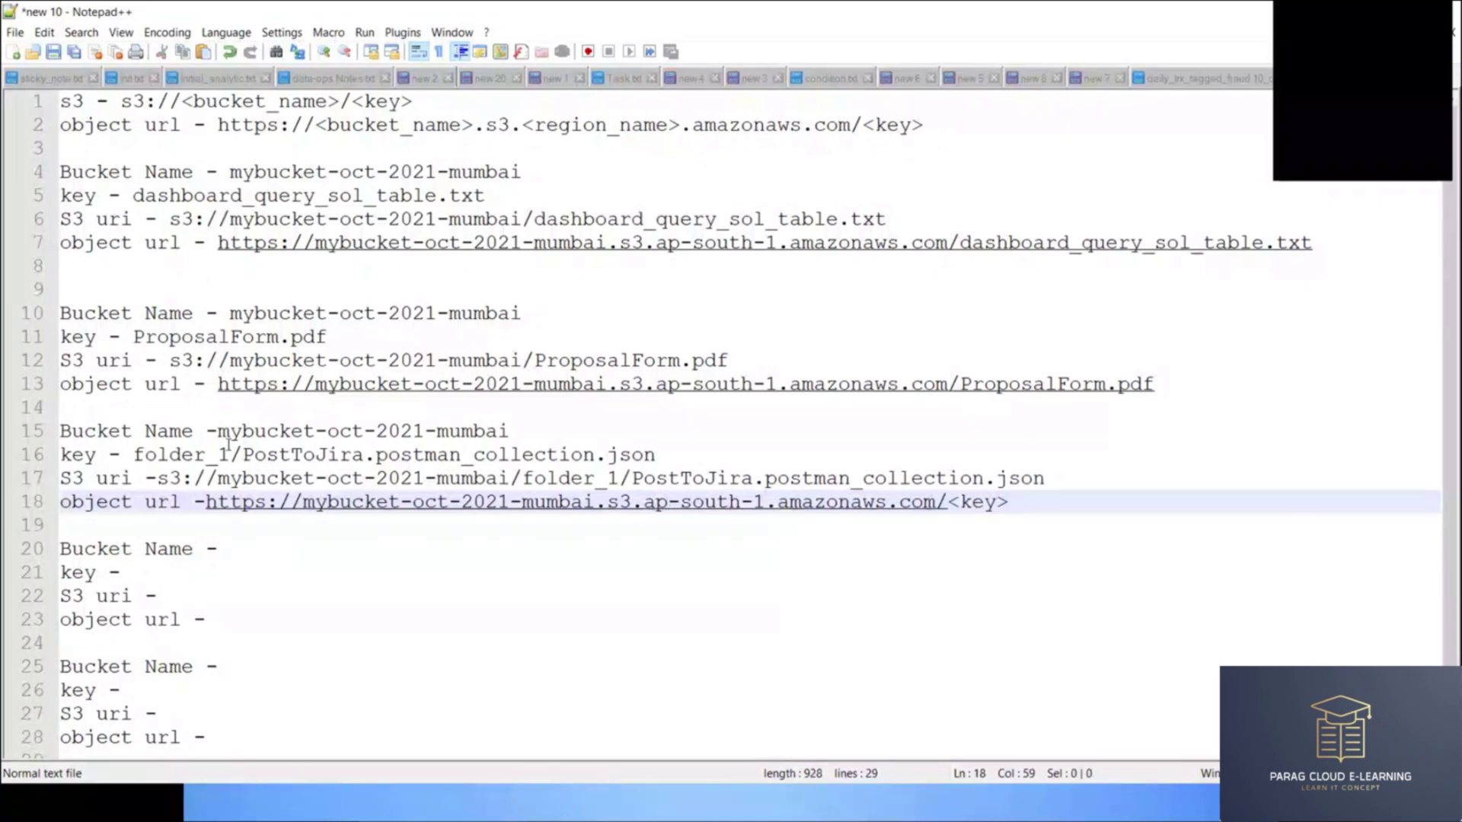
{"action": "left_click_drag", "start_coordinate": [133, 454], "coordinate": [780, 449]}
{"action": "key", "text": "ctrl+c"}
{"action": "left_click_drag", "start_coordinate": [1007, 503], "coordinate": [945, 502]}
{"action": "key", "text": "ctrl+v"}
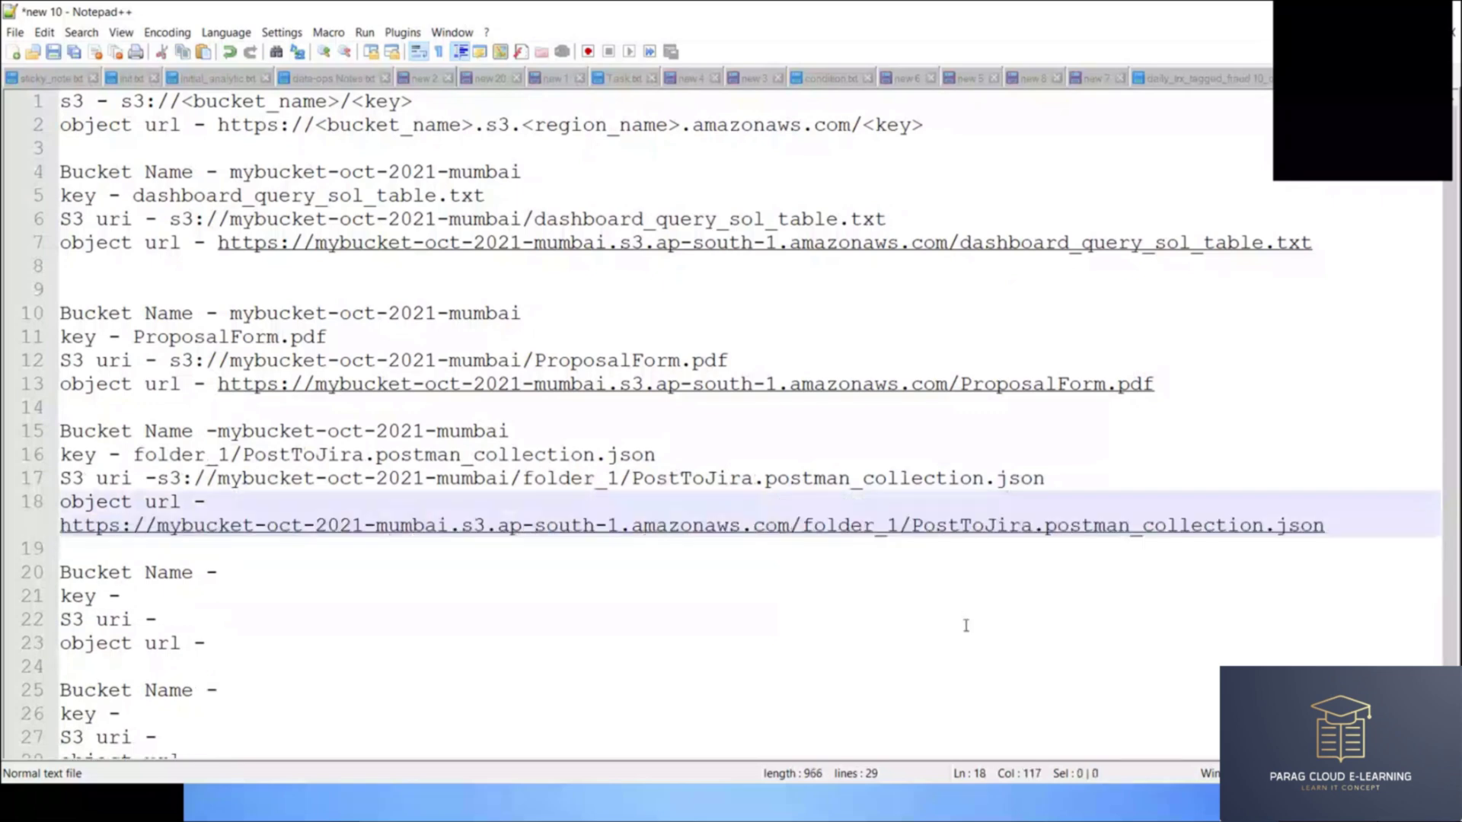
Step: Switch to the S3 console in Chrome and examine the bucket, folder and file parts of the object's S3 URI and Object URL
{"action": "key", "text": "alt+Tab"}
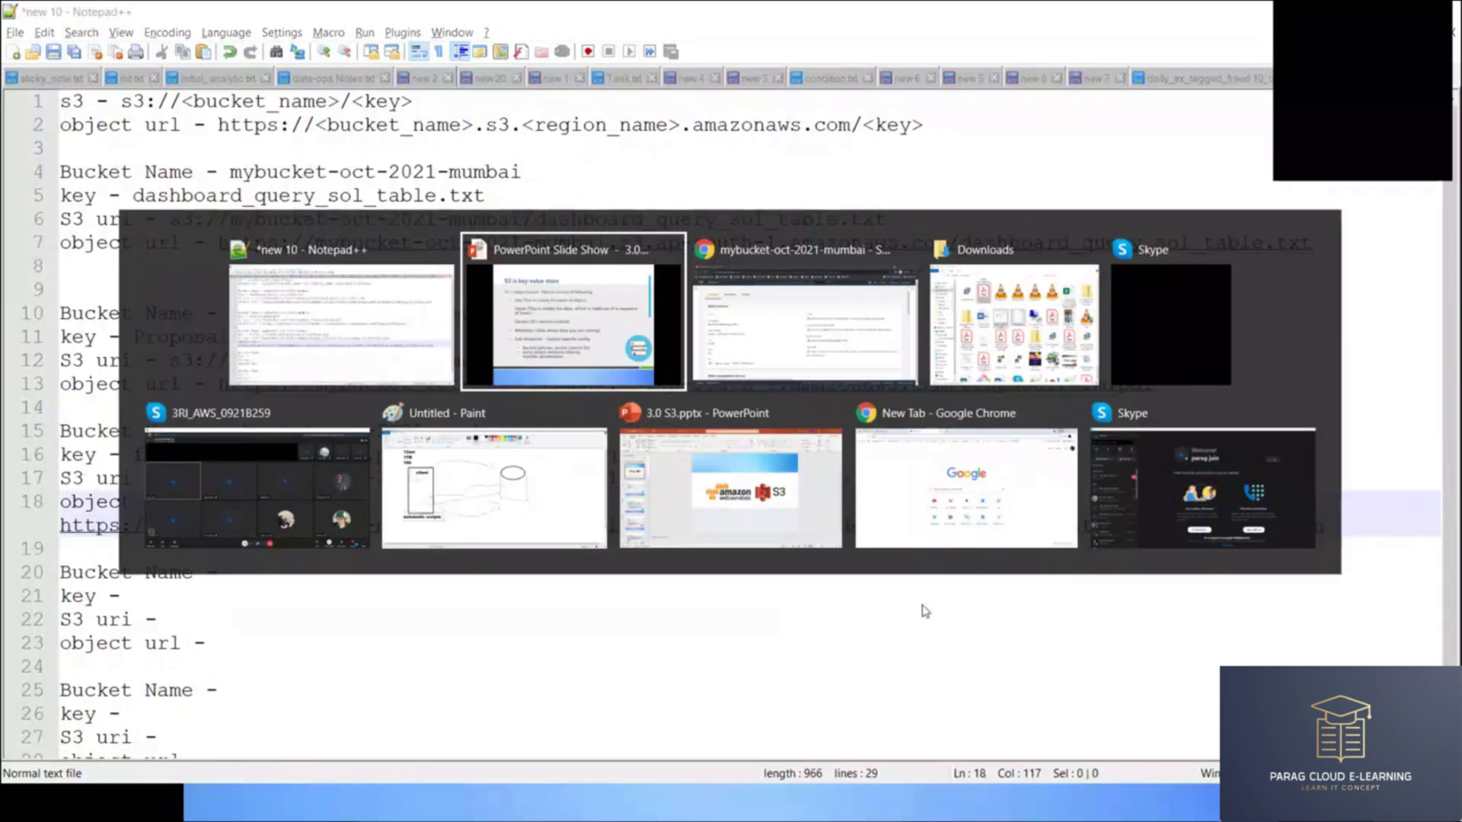
{"action": "key", "text": "ctrl+plus"}
{"action": "key", "text": "ctrl+plus"}
{"action": "key", "text": "ctrl+plus"}
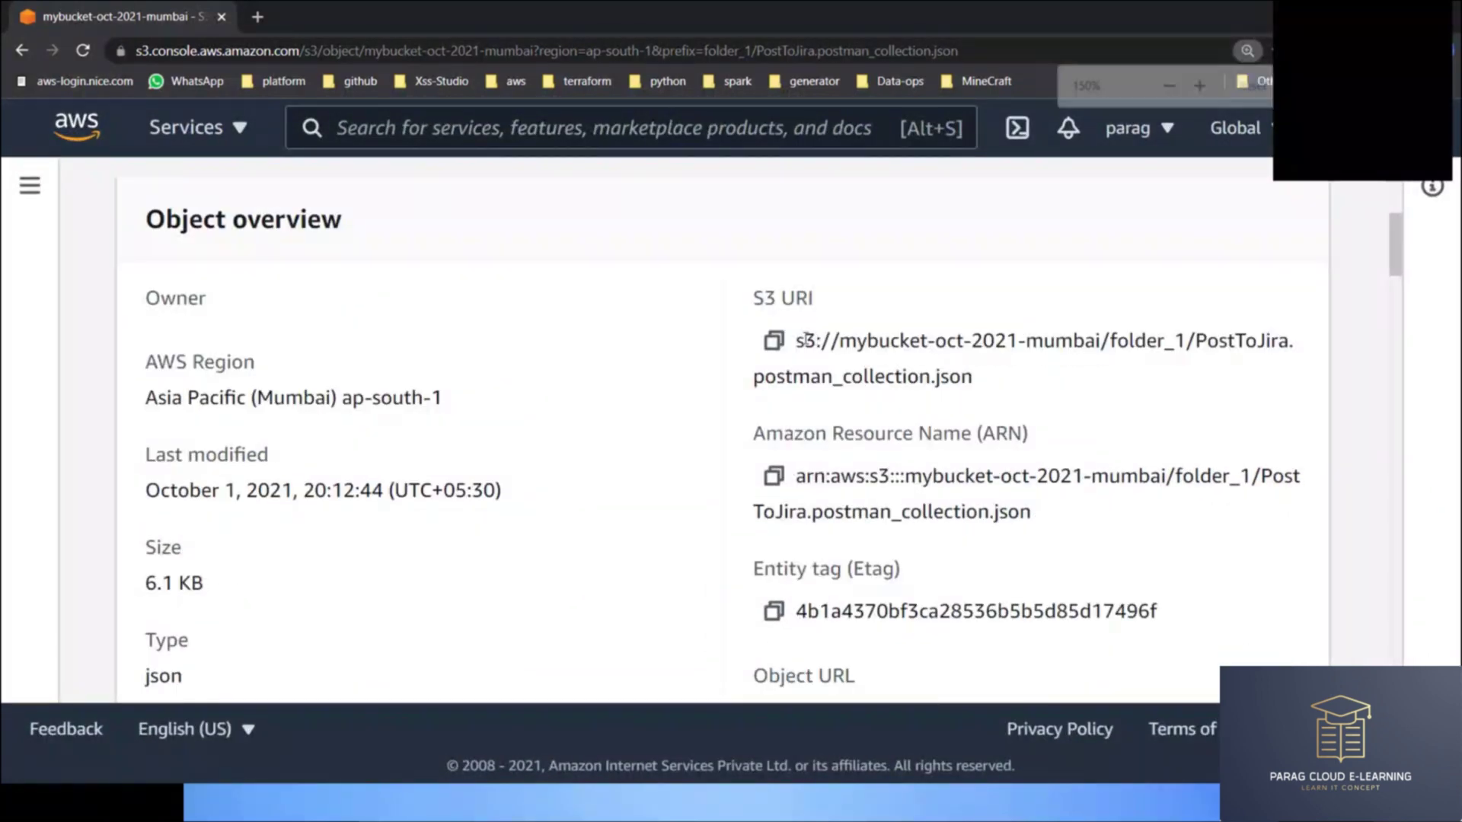
{"action": "left_click_drag", "start_coordinate": [838, 340], "coordinate": [1111, 334]}
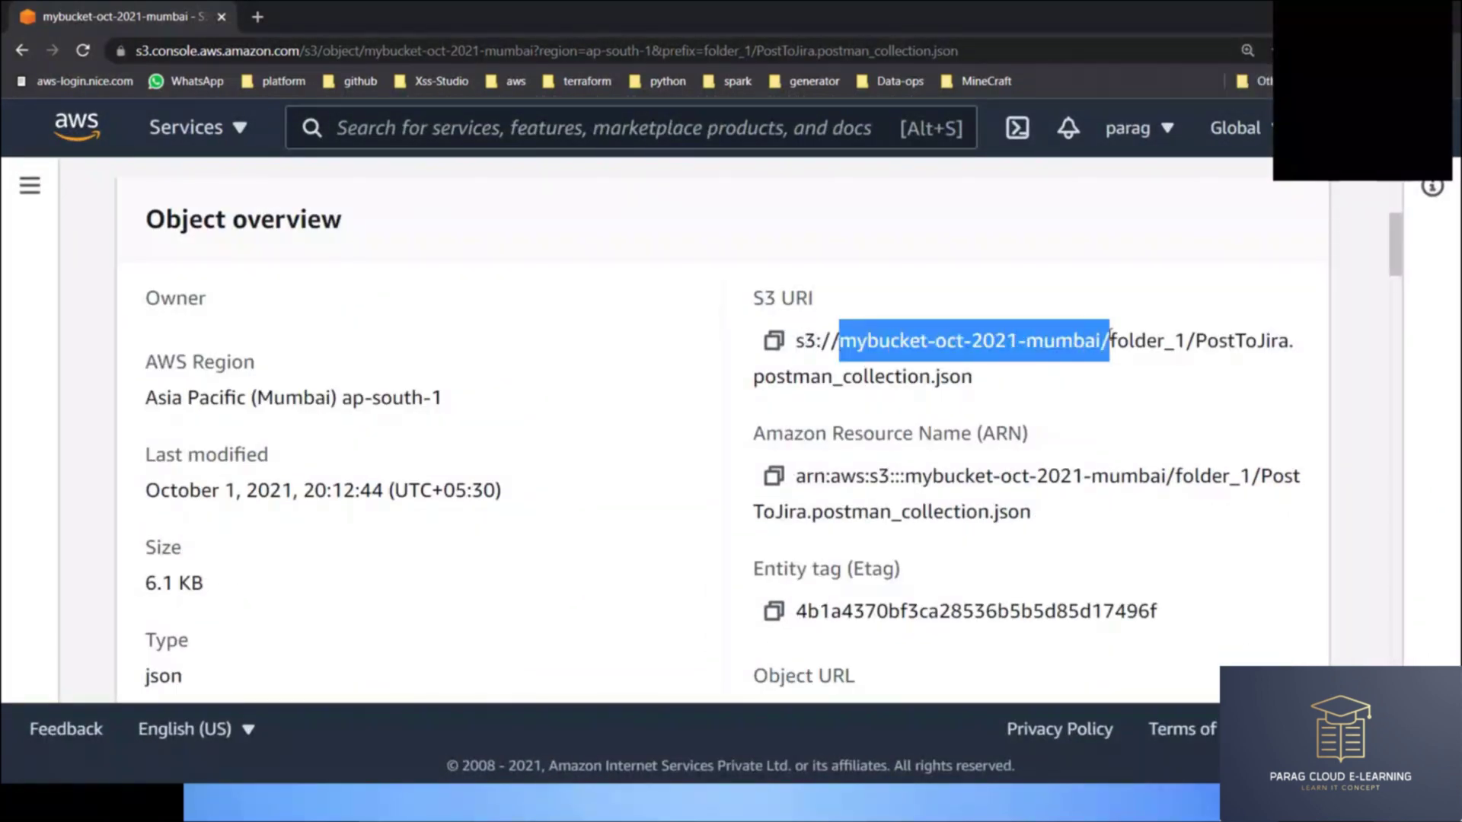
{"action": "double_click", "coordinate": [1151, 343]}
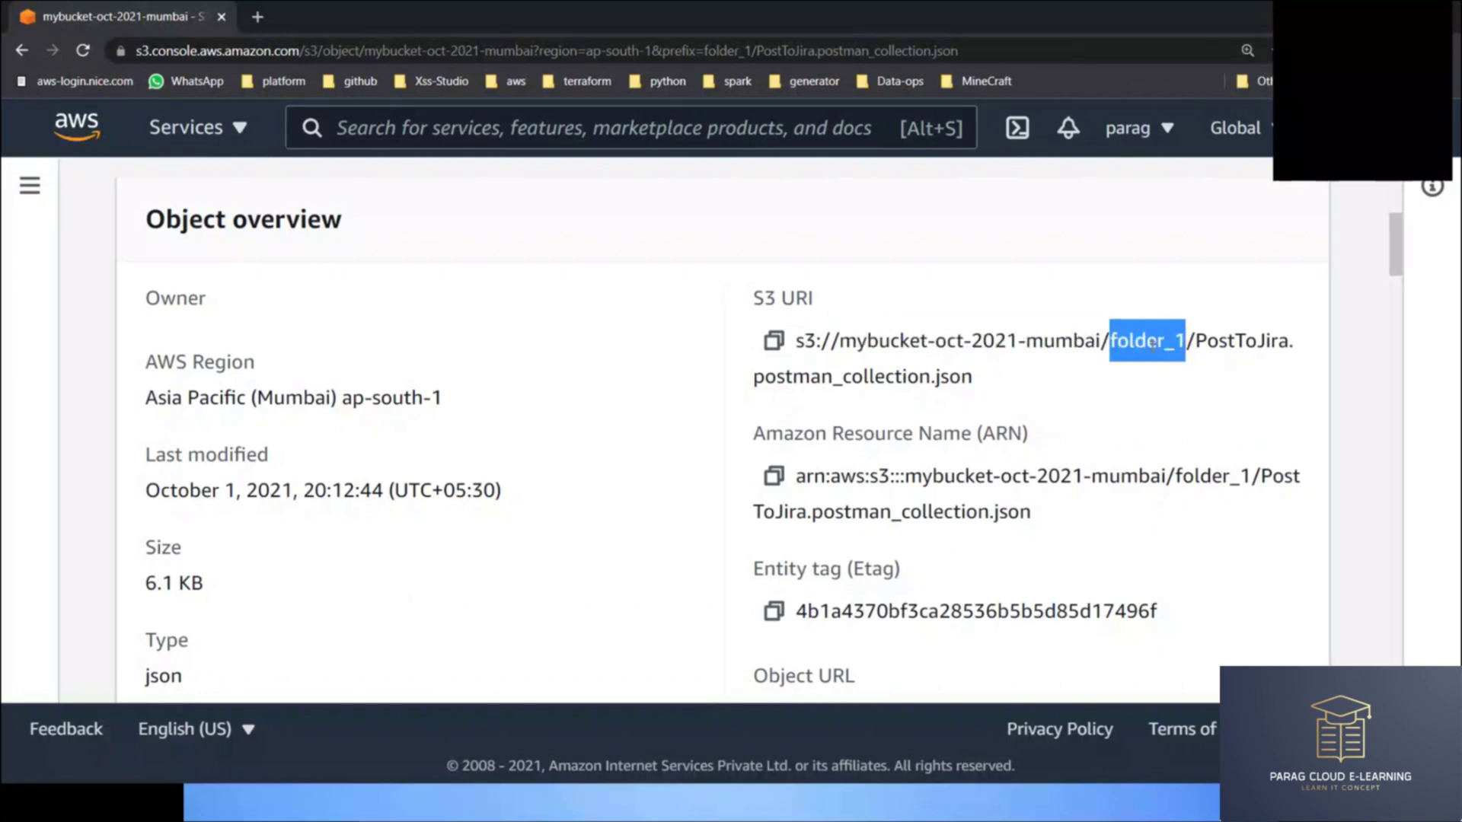
{"action": "double_click", "coordinate": [1203, 342]}
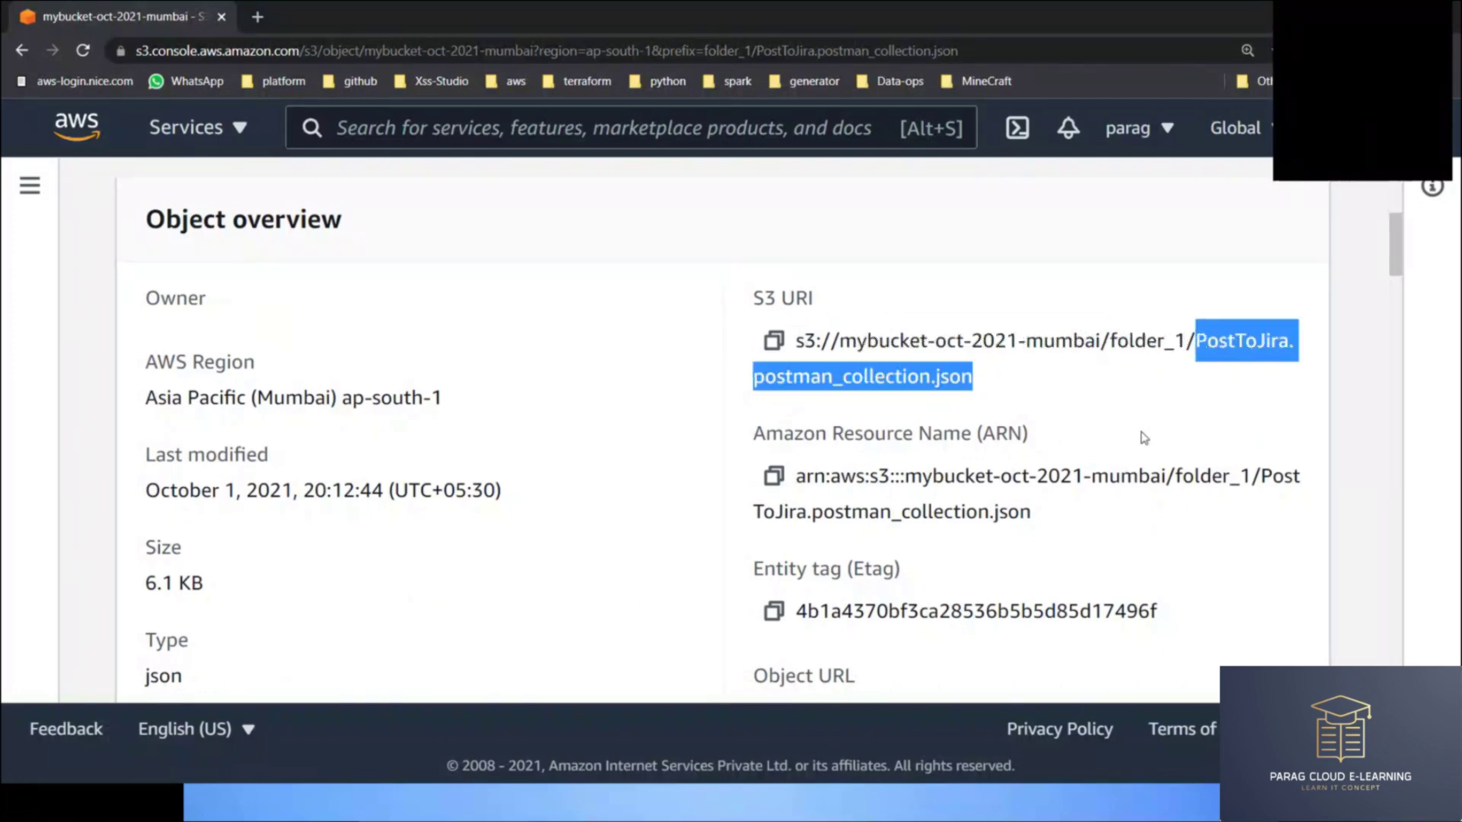
{"action": "scroll", "coordinate": [1142, 437], "scroll_direction": "down", "scroll_amount": 4}
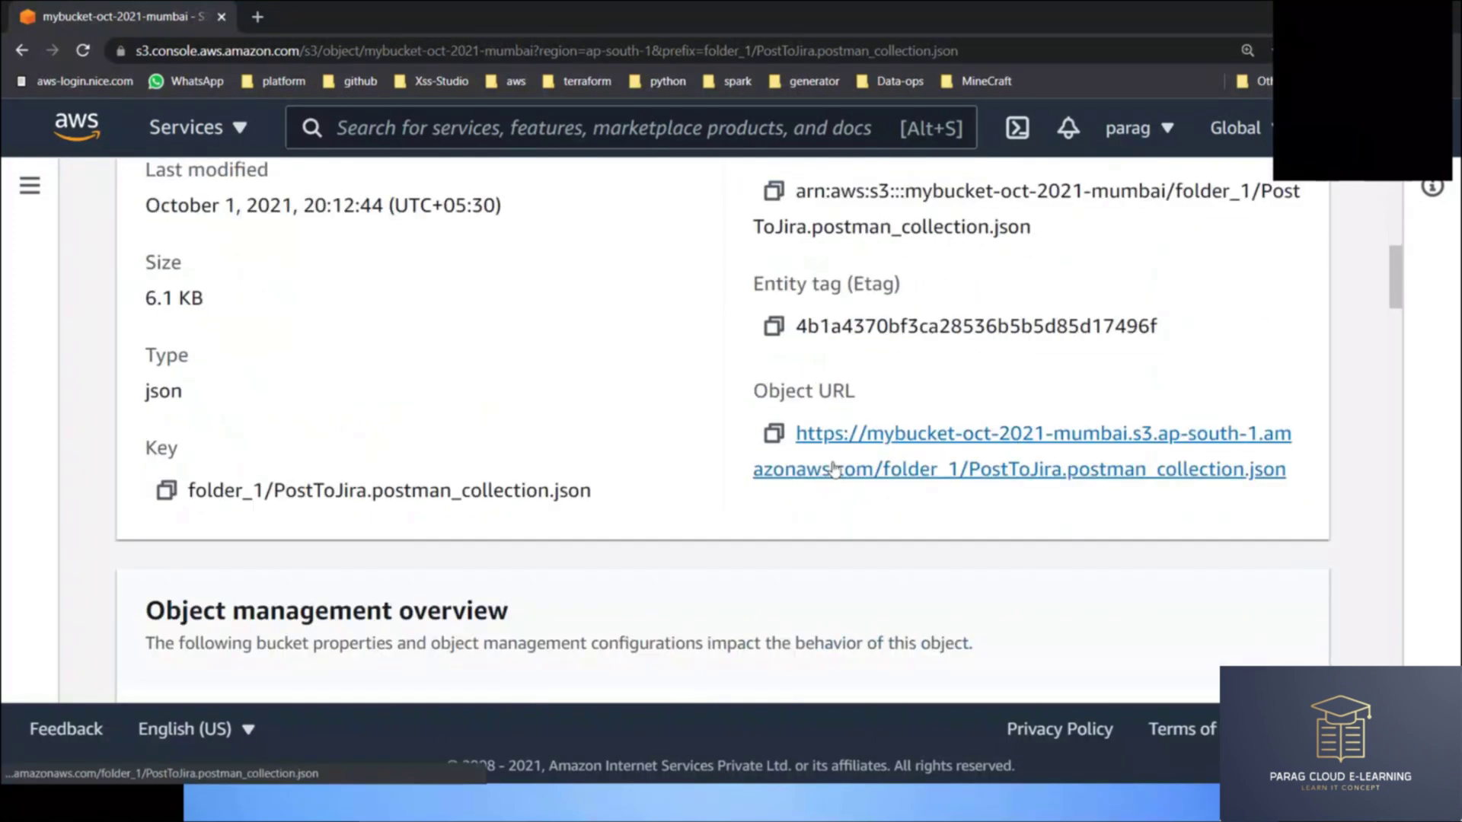
{"action": "left_click_drag", "start_coordinate": [871, 444], "coordinate": [1294, 476]}
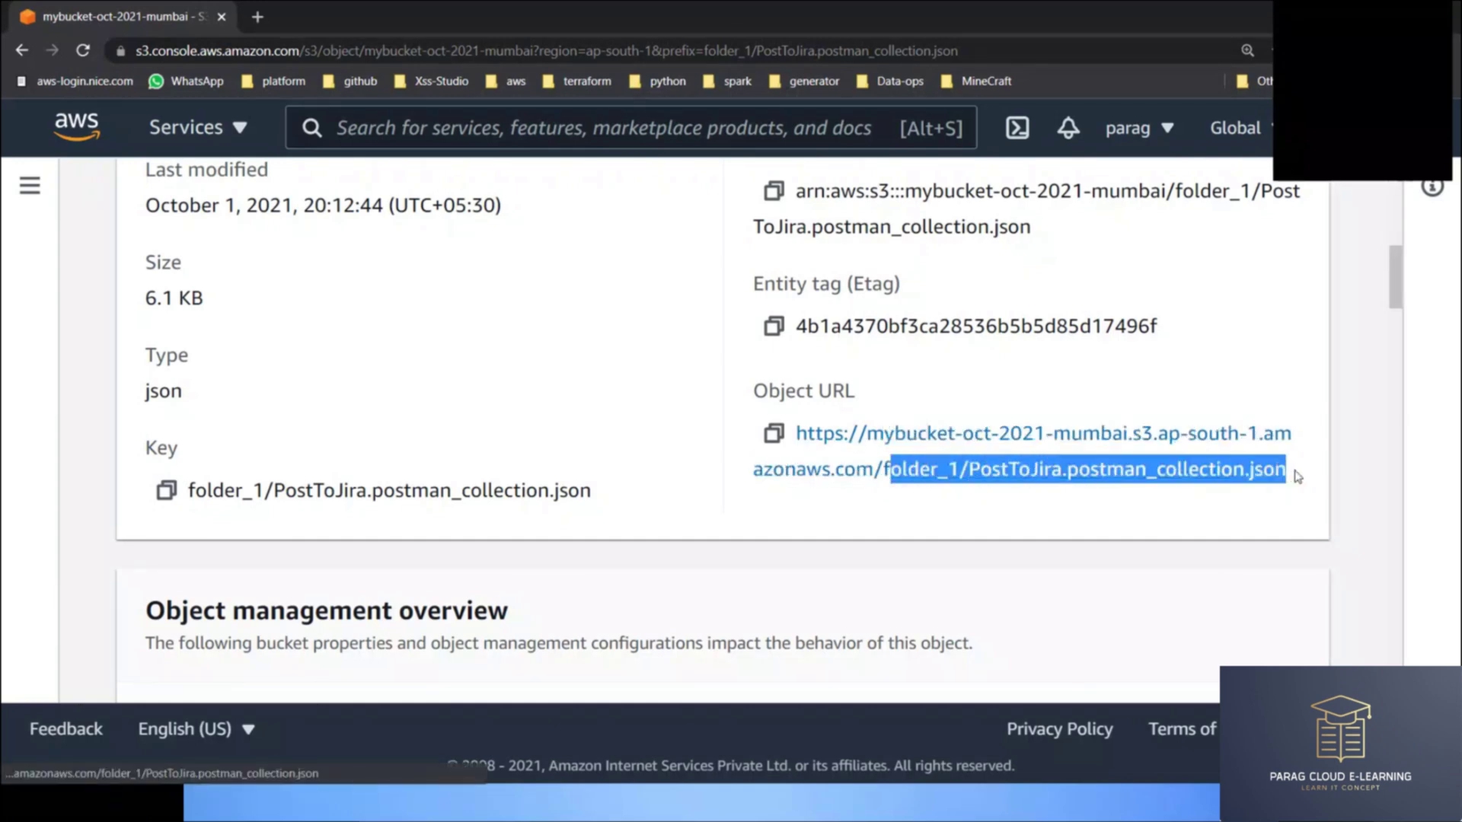
{"action": "left_click", "coordinate": [1247, 51]}
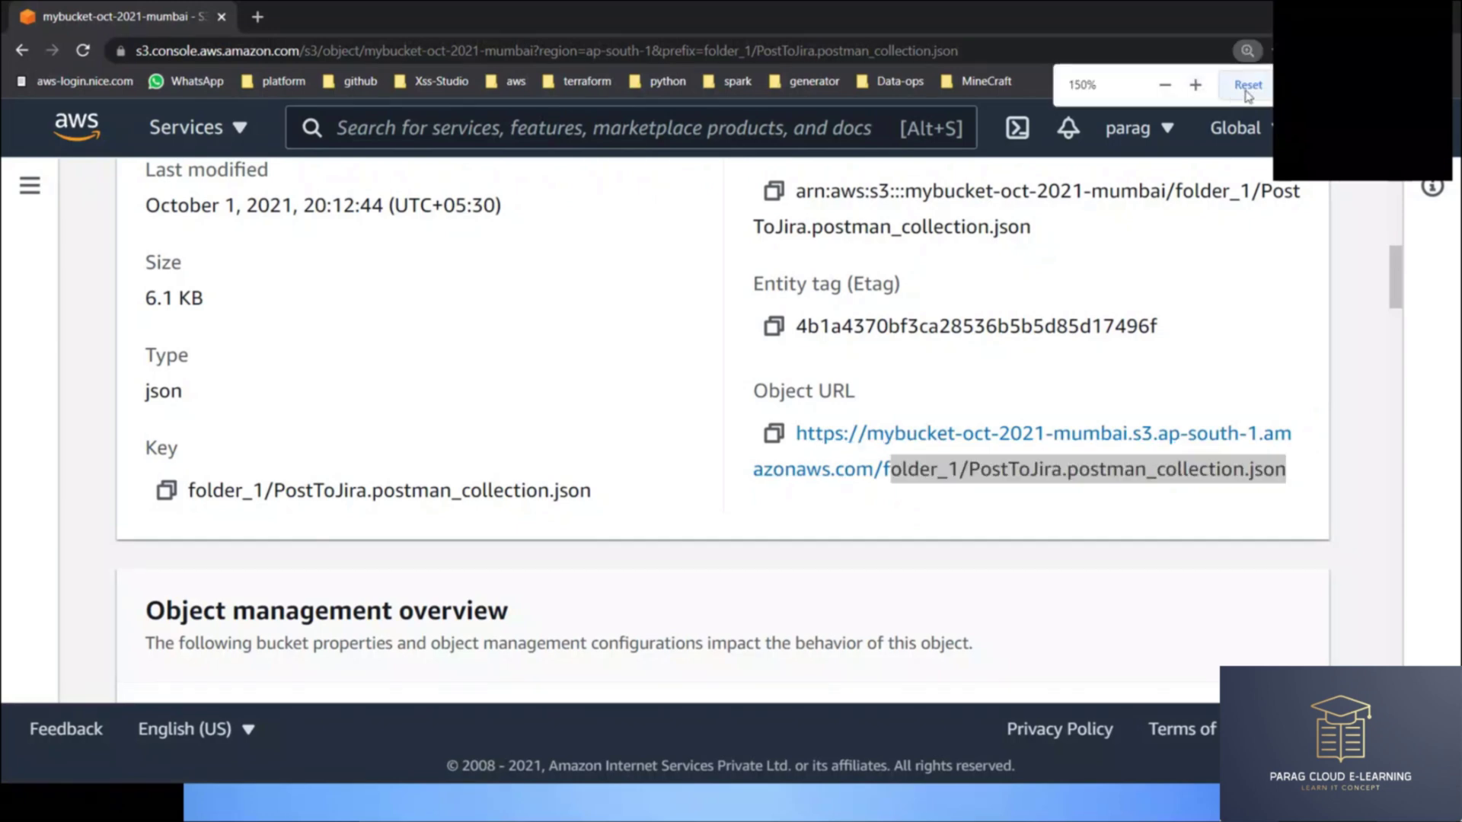
{"action": "left_click", "coordinate": [1247, 85]}
Step: Return to the mybucket-oct-2021-mumbai bucket and open the properties of images_diagram.PNG in folder_2/folder_3
{"action": "scroll", "coordinate": [570, 373], "scroll_direction": "up", "scroll_amount": 5}
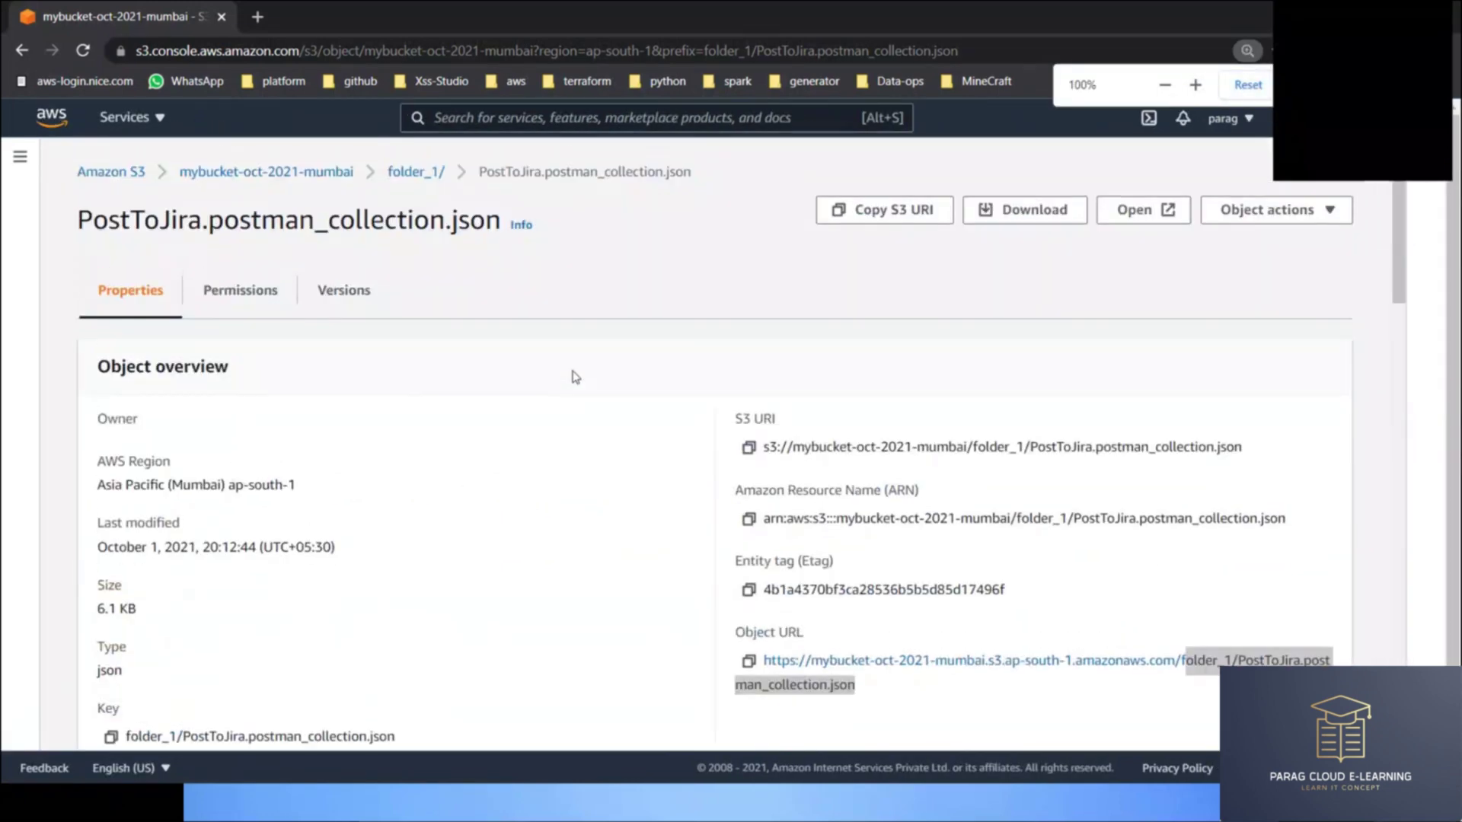
{"action": "left_click", "coordinate": [329, 175]}
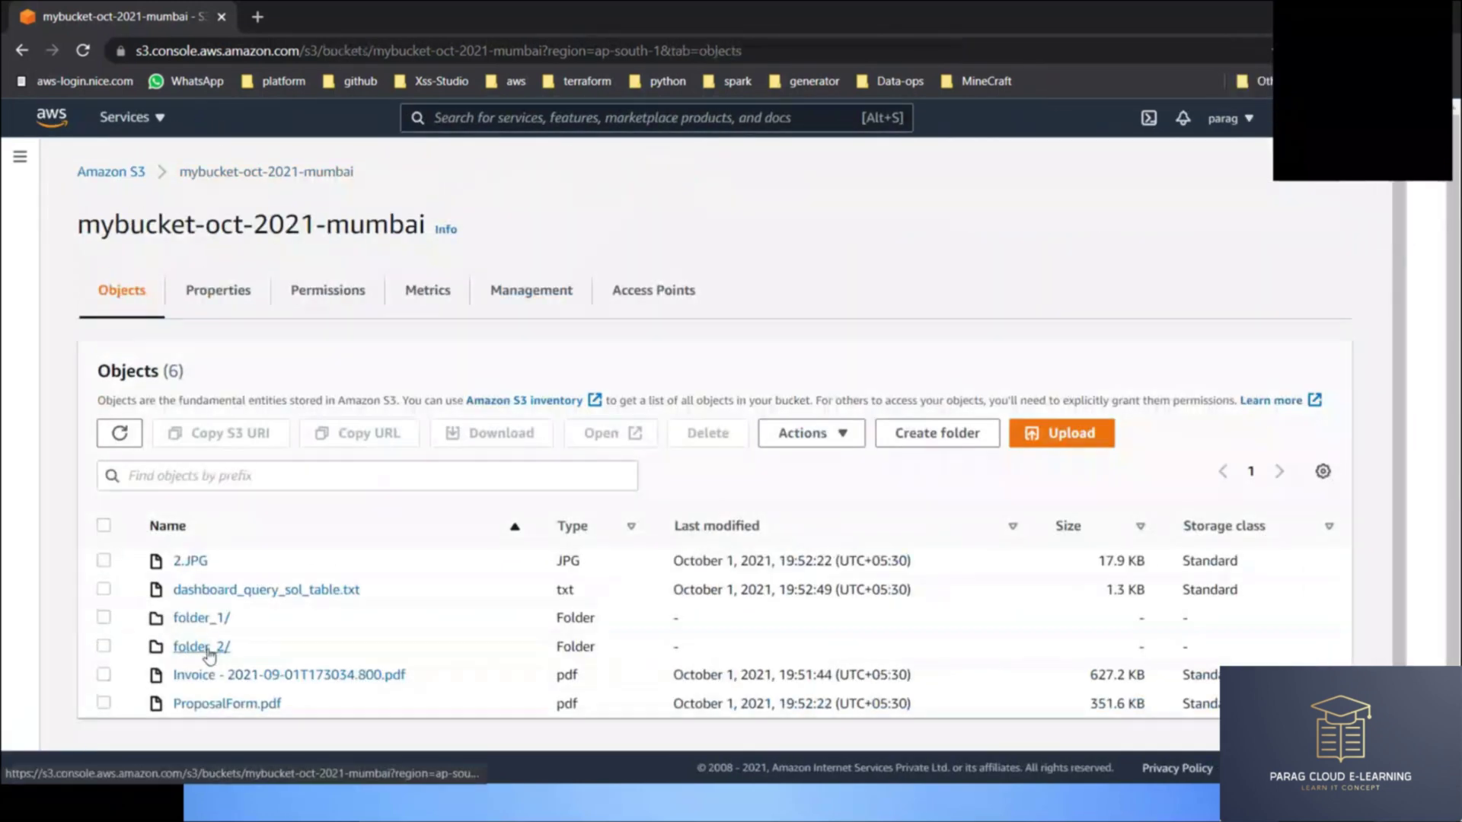
{"action": "left_click", "coordinate": [200, 647]}
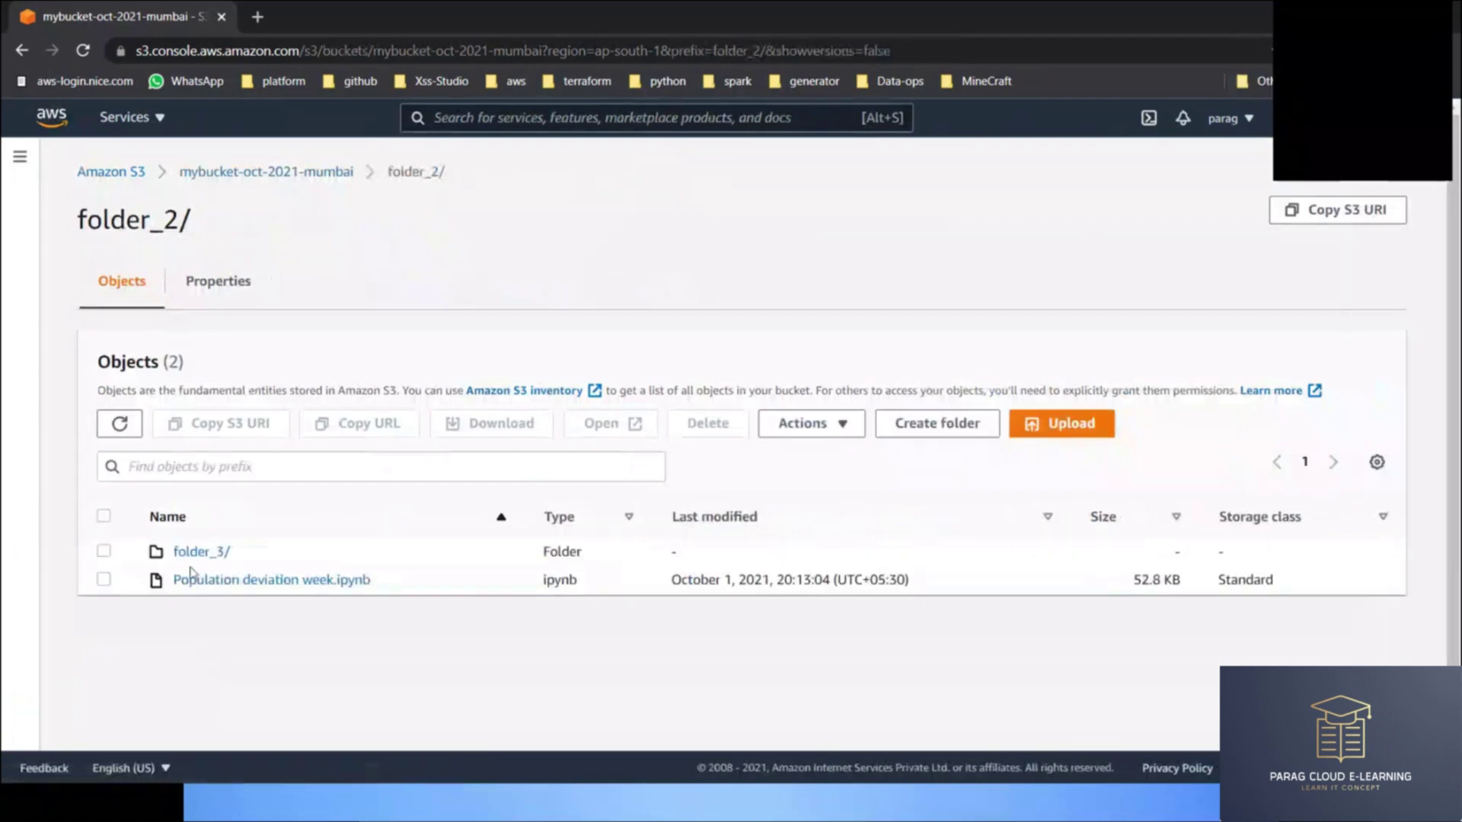
{"action": "left_click", "coordinate": [193, 554]}
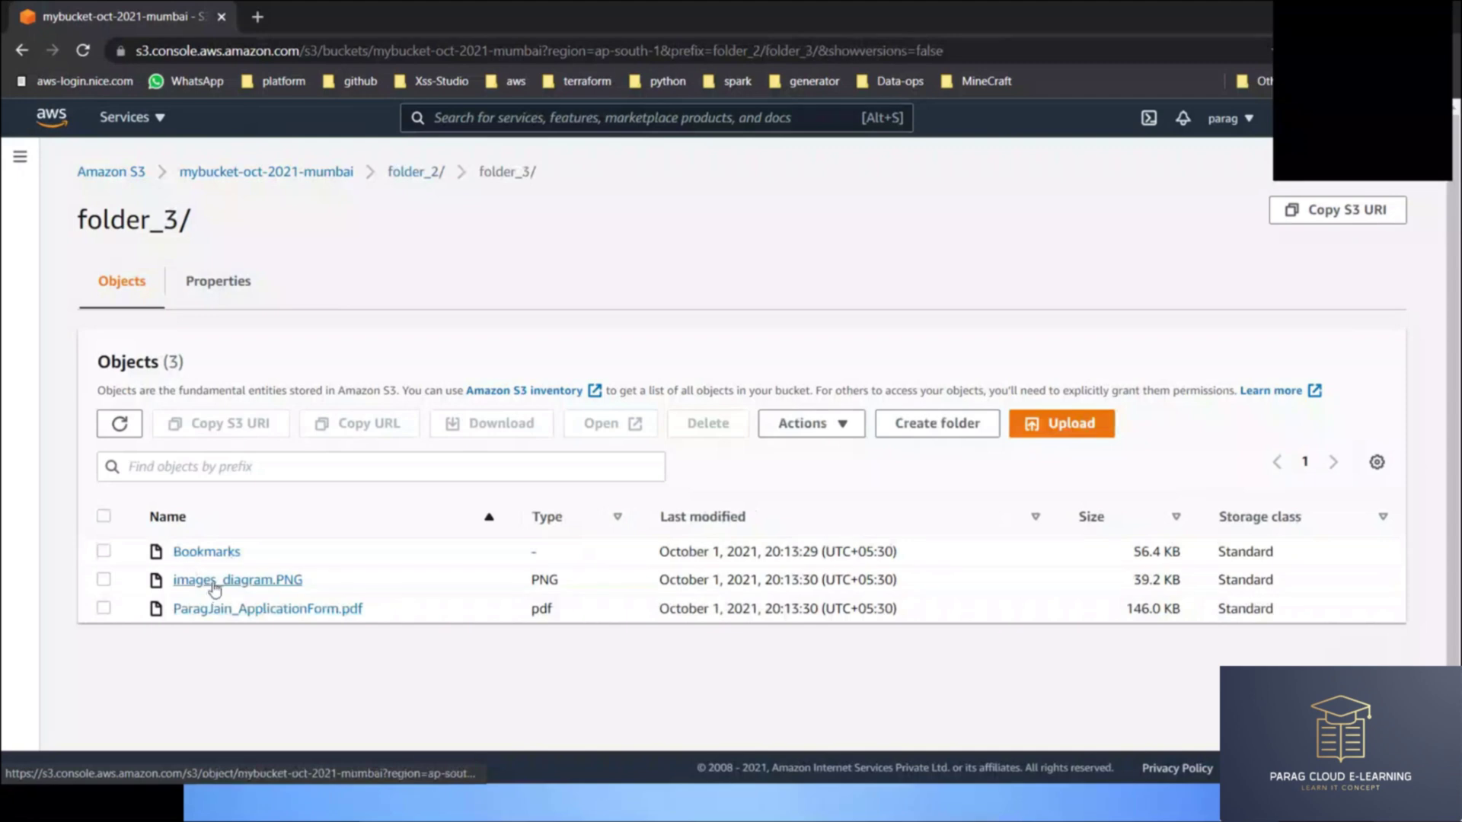
{"action": "left_click", "coordinate": [214, 583]}
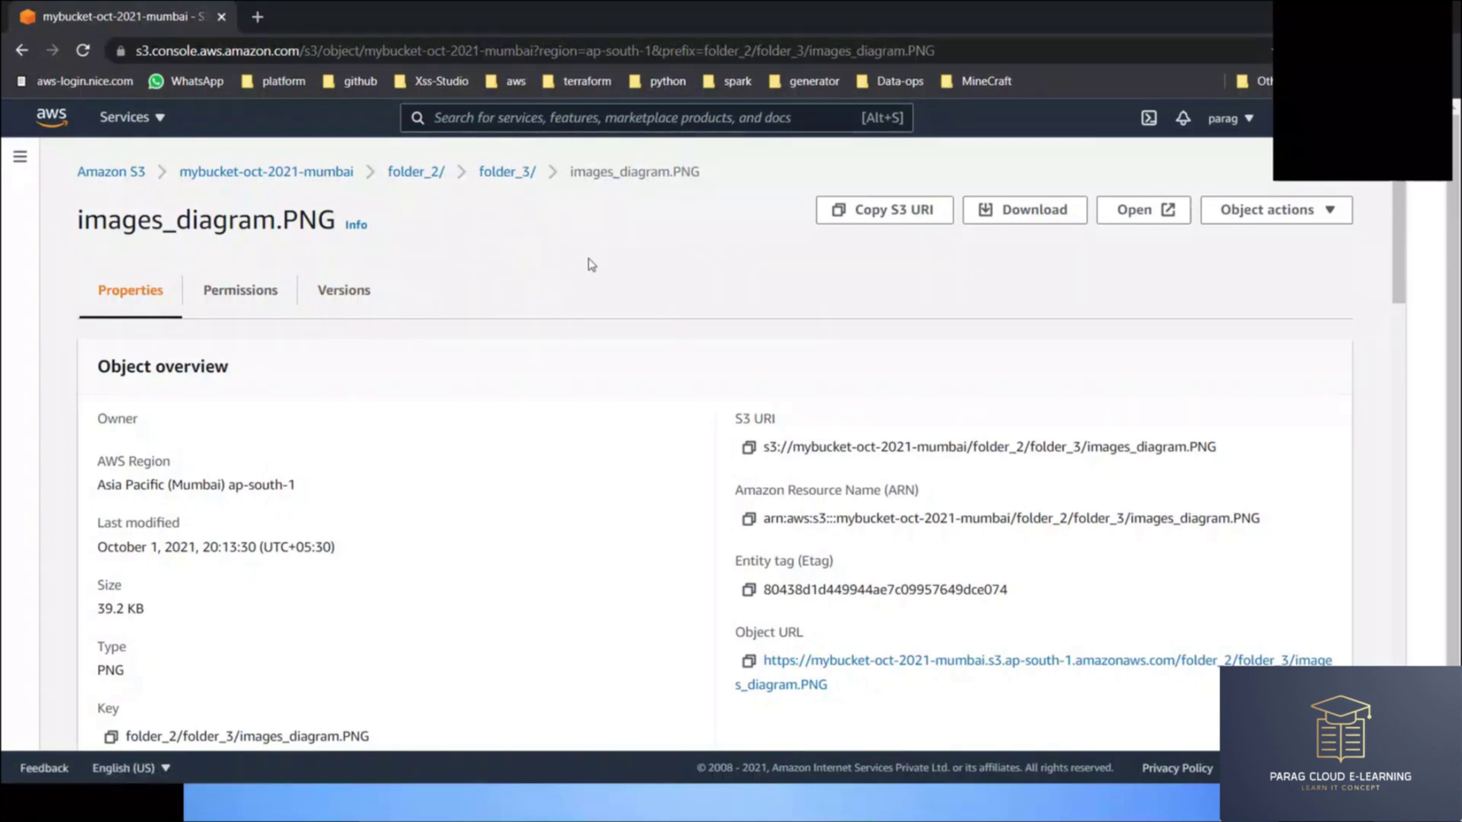
Step: Copy the object's Key folder_2/folder_3/images_diagram.PNG into the fourth example's key line in the Notepad++ notes
{"action": "scroll", "coordinate": [592, 264], "scroll_direction": "down", "scroll_amount": 3}
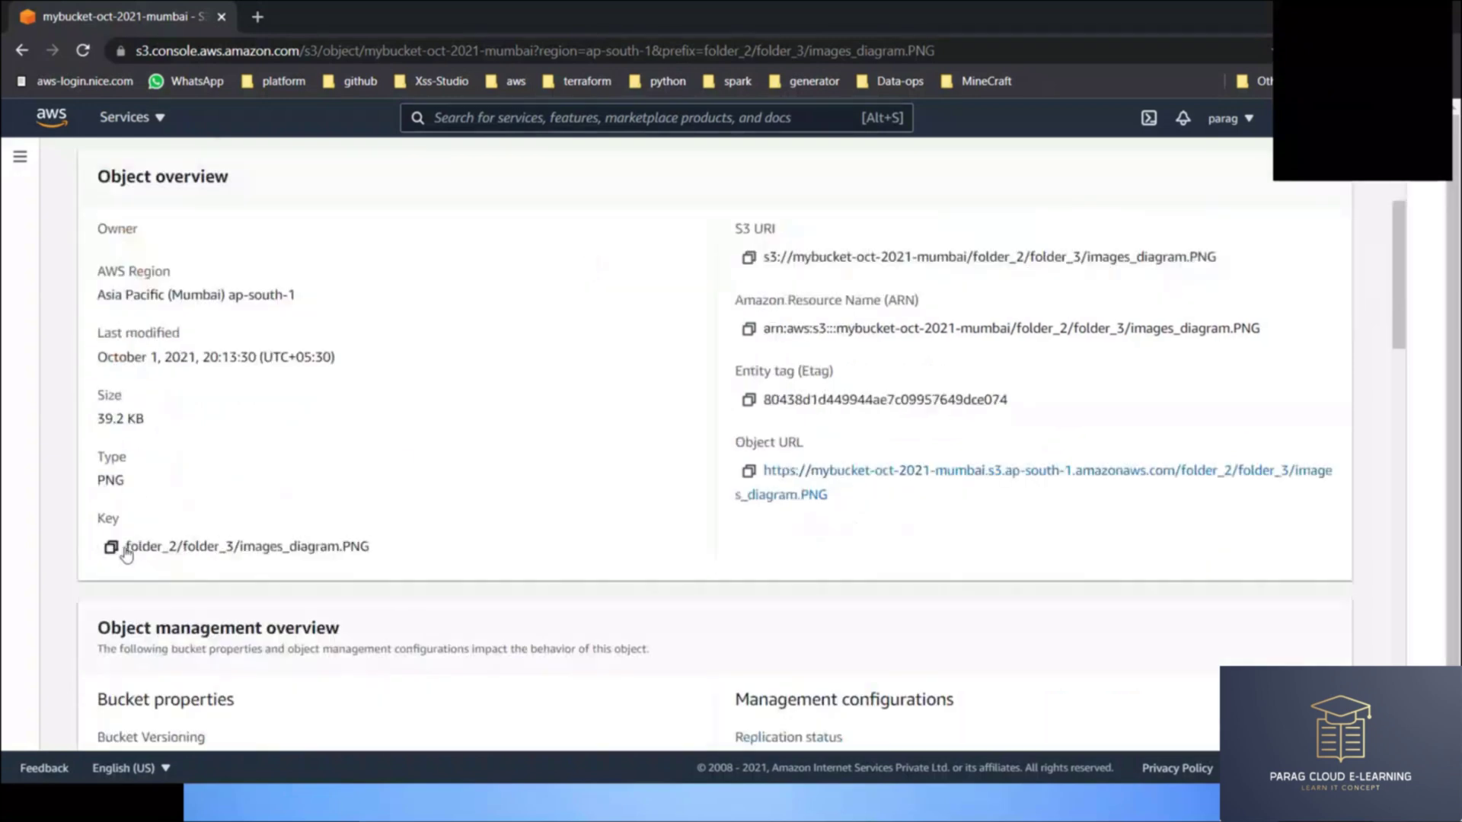
{"action": "left_click_drag", "start_coordinate": [126, 551], "coordinate": [411, 539]}
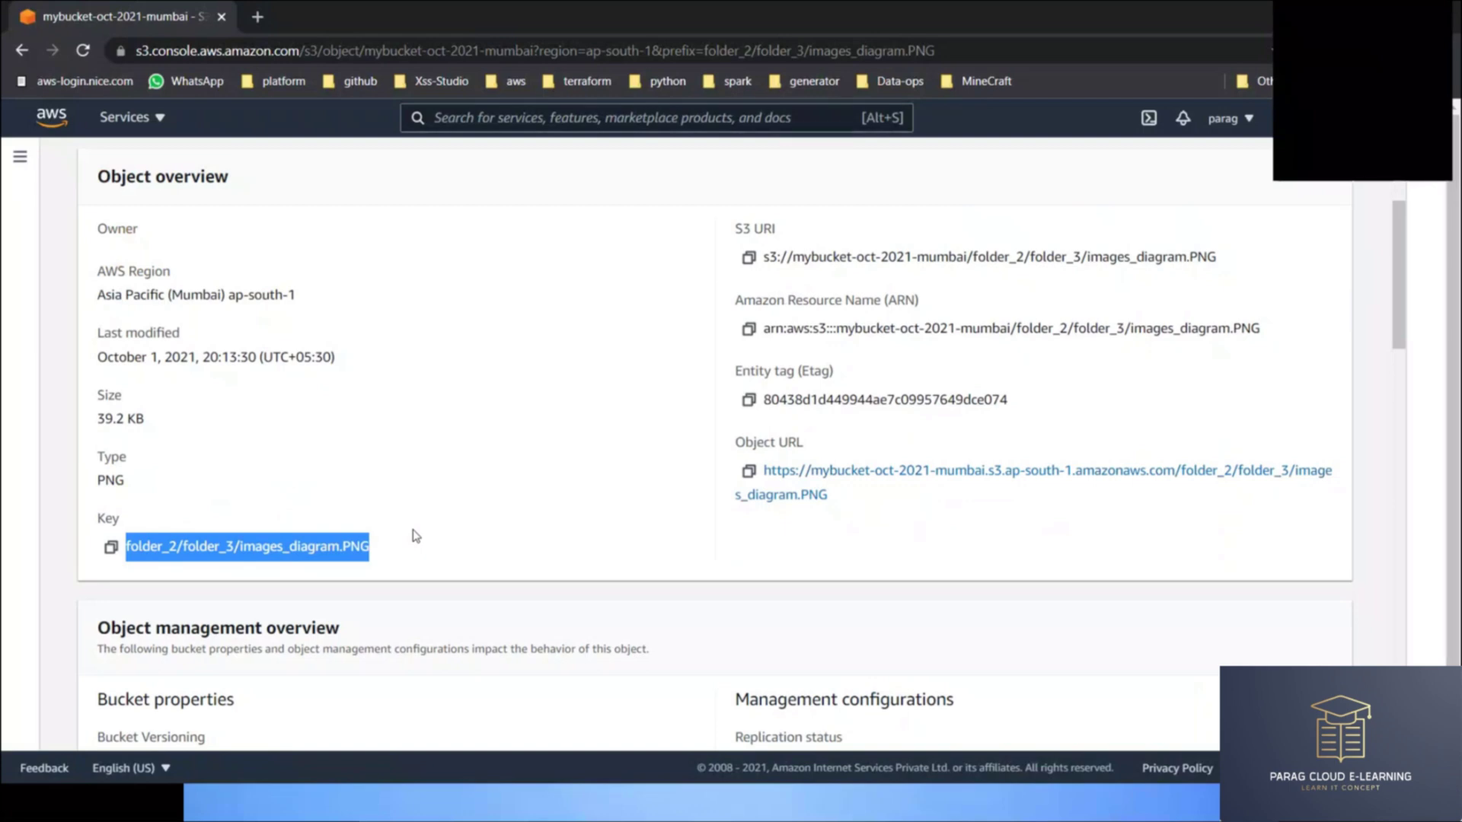
{"action": "left_click", "coordinate": [108, 560]}
{"action": "key", "text": "alt+Tab"}
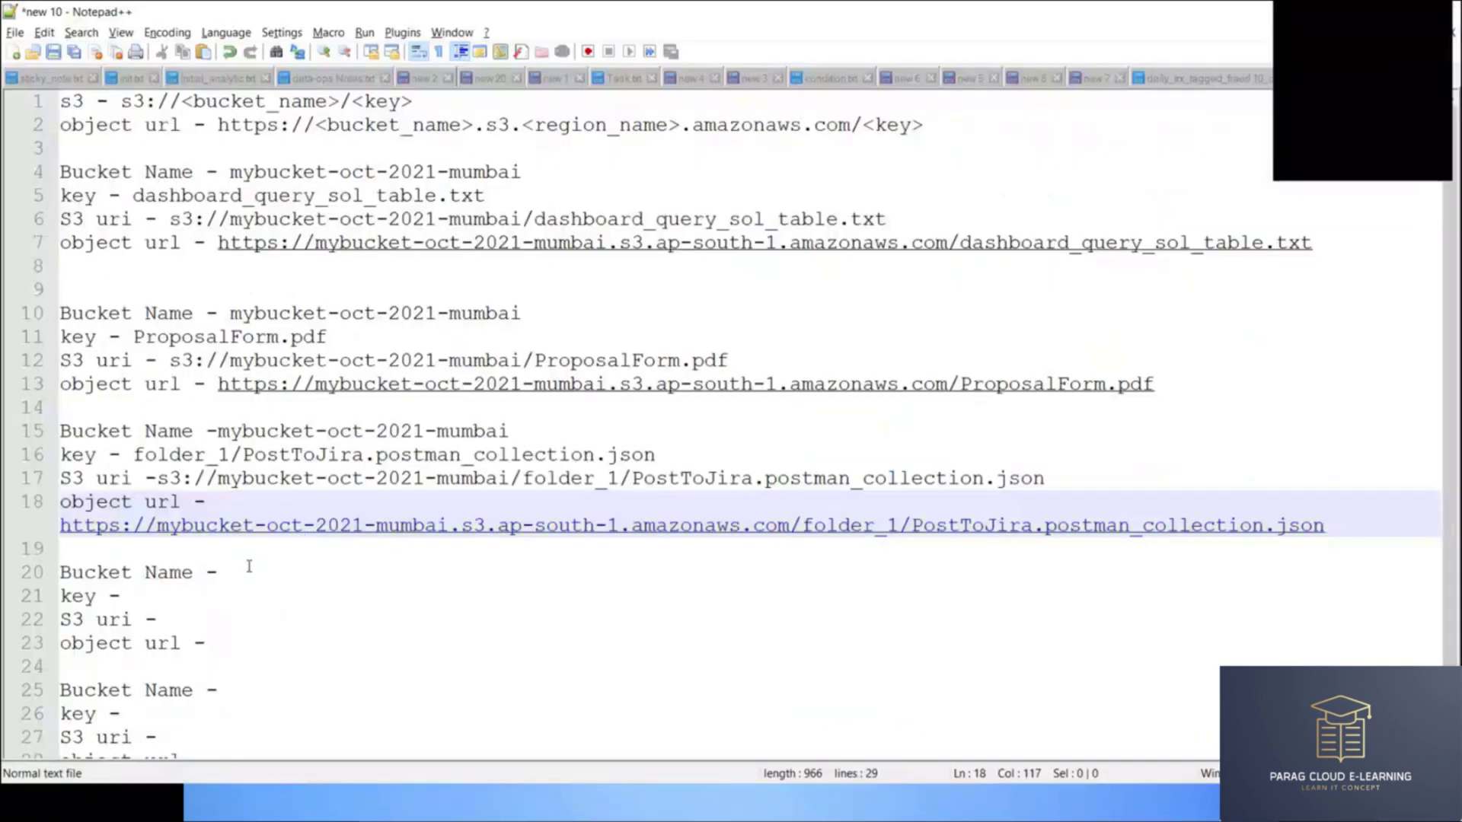
{"action": "left_click", "coordinate": [228, 572]}
{"action": "left_click", "coordinate": [229, 595]}
{"action": "key", "text": "ctrl+v"}
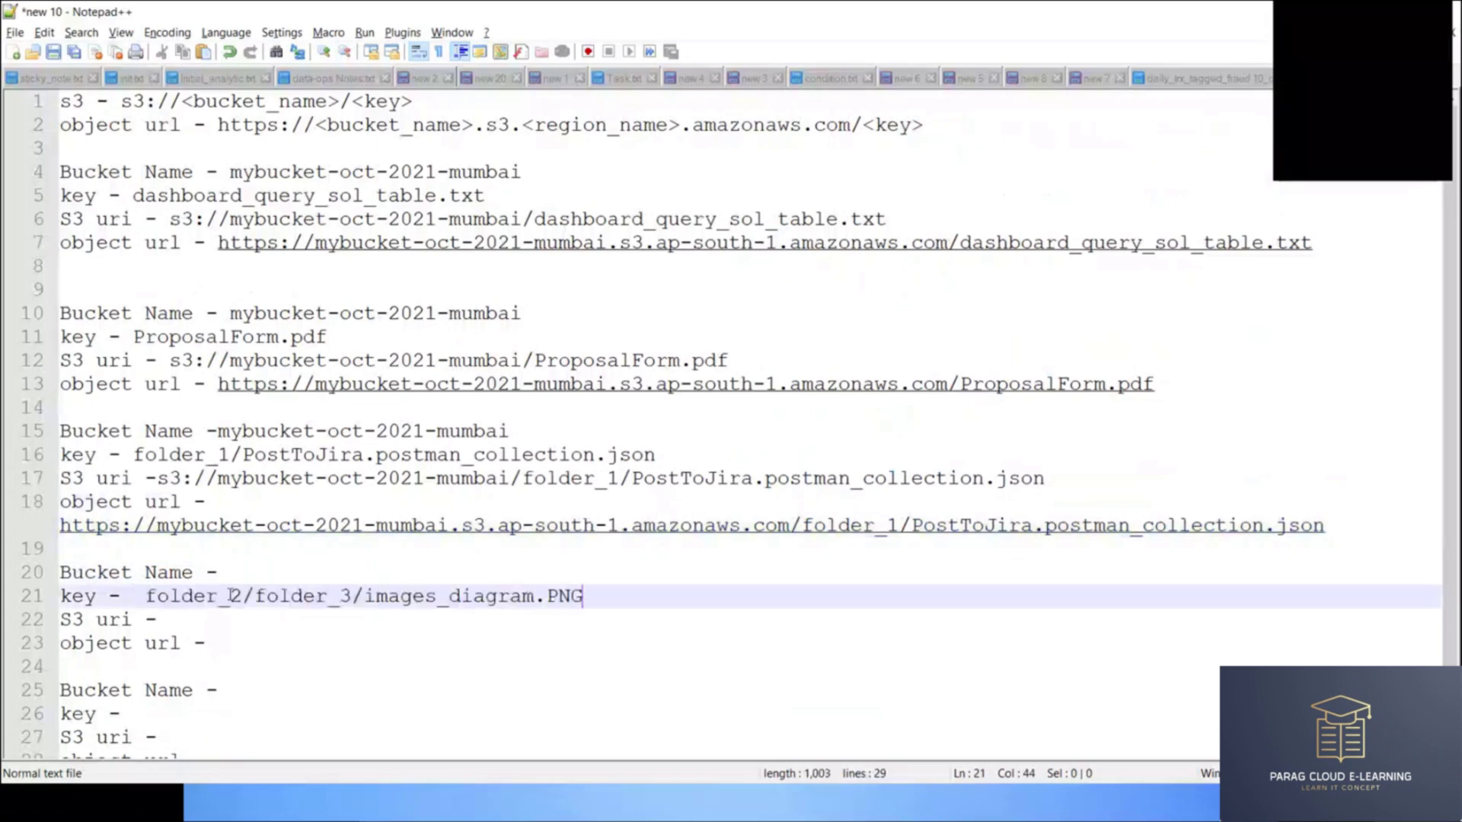
Step: Copy the s3://<bucket_name>/<key> pattern into the fourth example's S3 uri line
{"action": "left_click_drag", "start_coordinate": [120, 101], "coordinate": [508, 89]}
{"action": "left_click", "coordinate": [237, 625]}
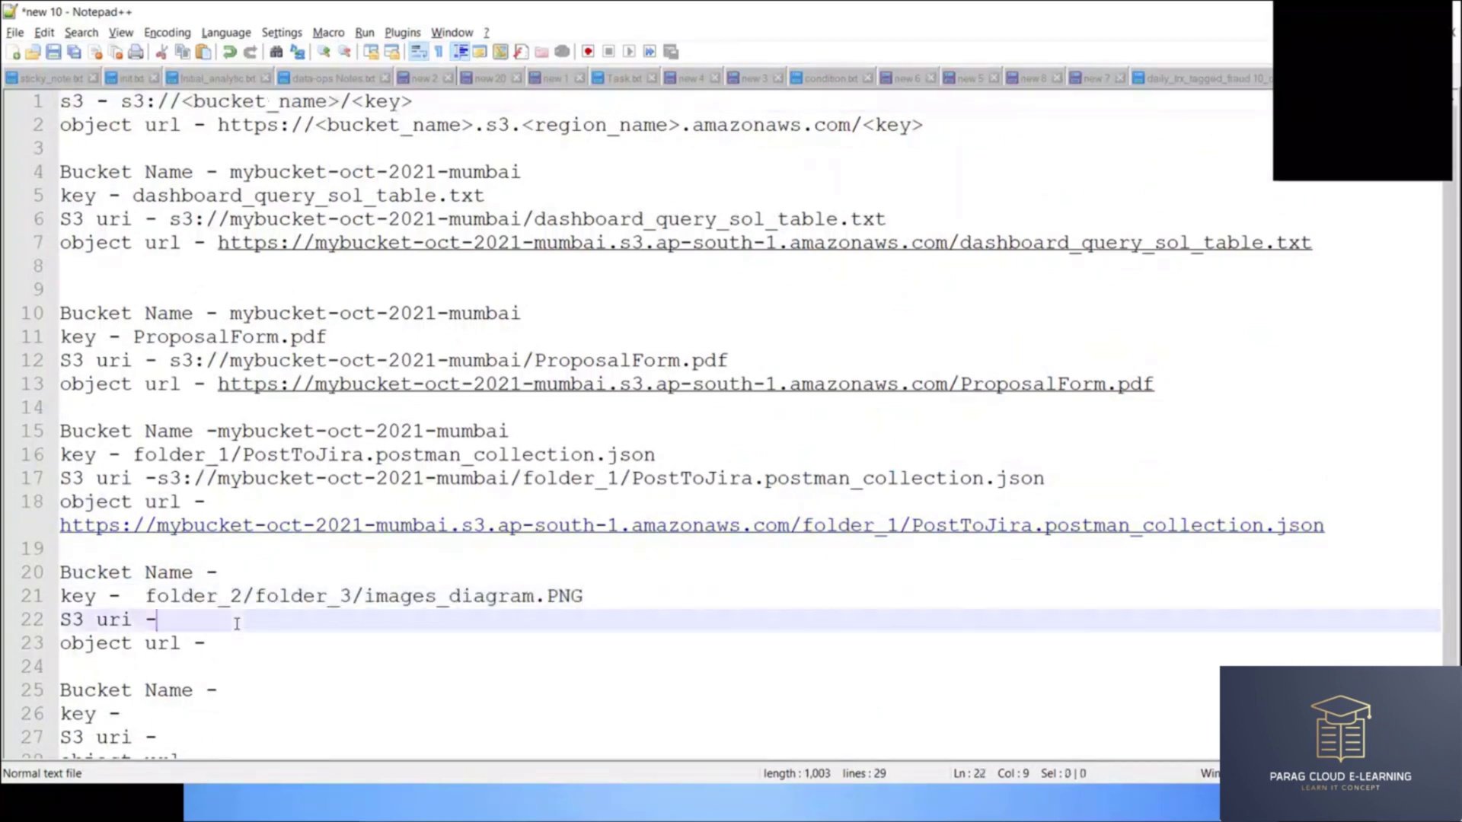
{"action": "key", "text": "ctrl+v"}
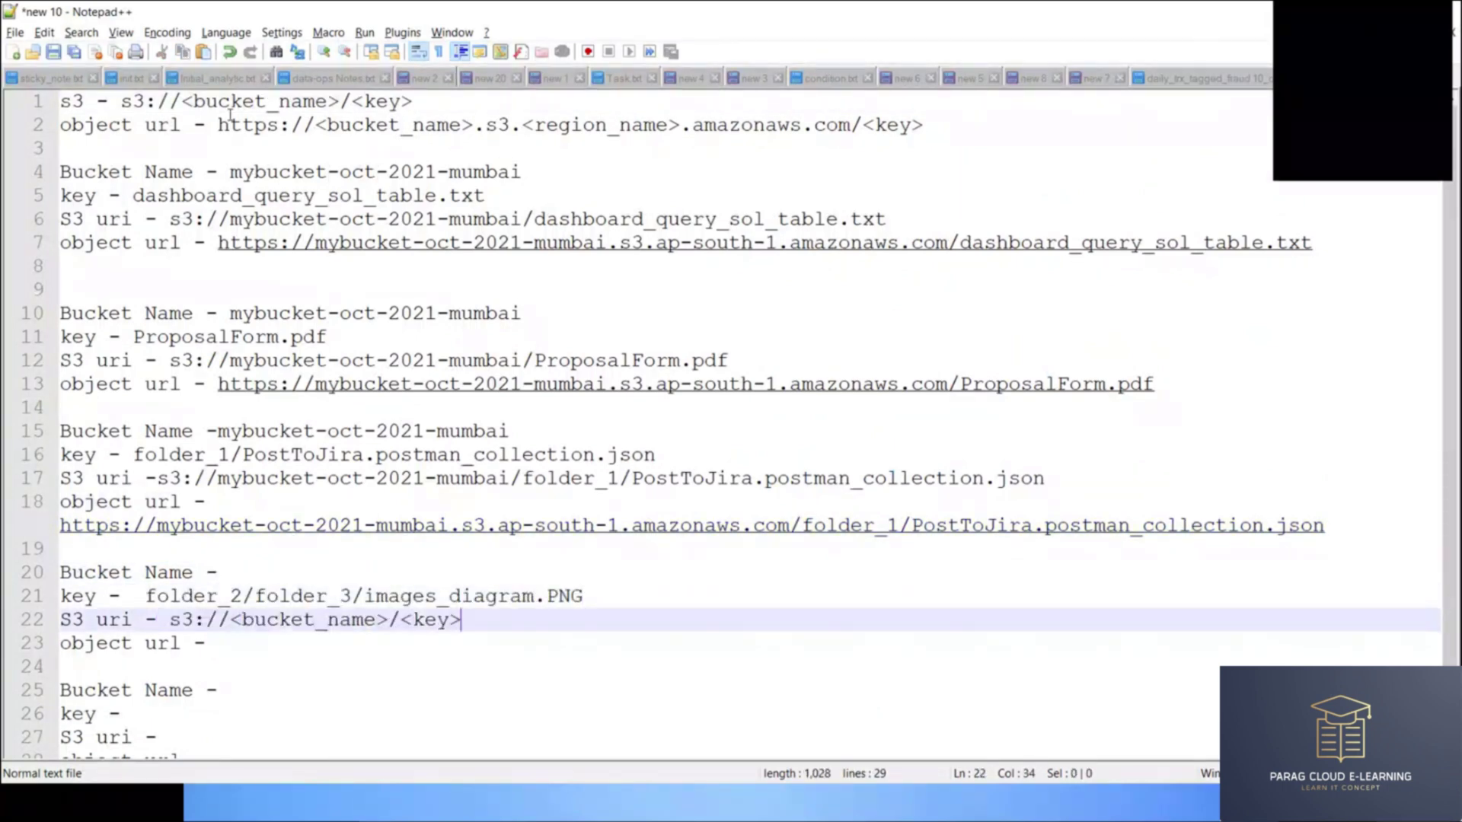
Step: Add the object URL pattern to the fourth example and fill its URI and URL with mybucket-oct-2021-mumbai, ap-south-1 and key folder_2/folder_3/images_diagram.PNG
{"action": "left_click_drag", "start_coordinate": [218, 124], "coordinate": [923, 125]}
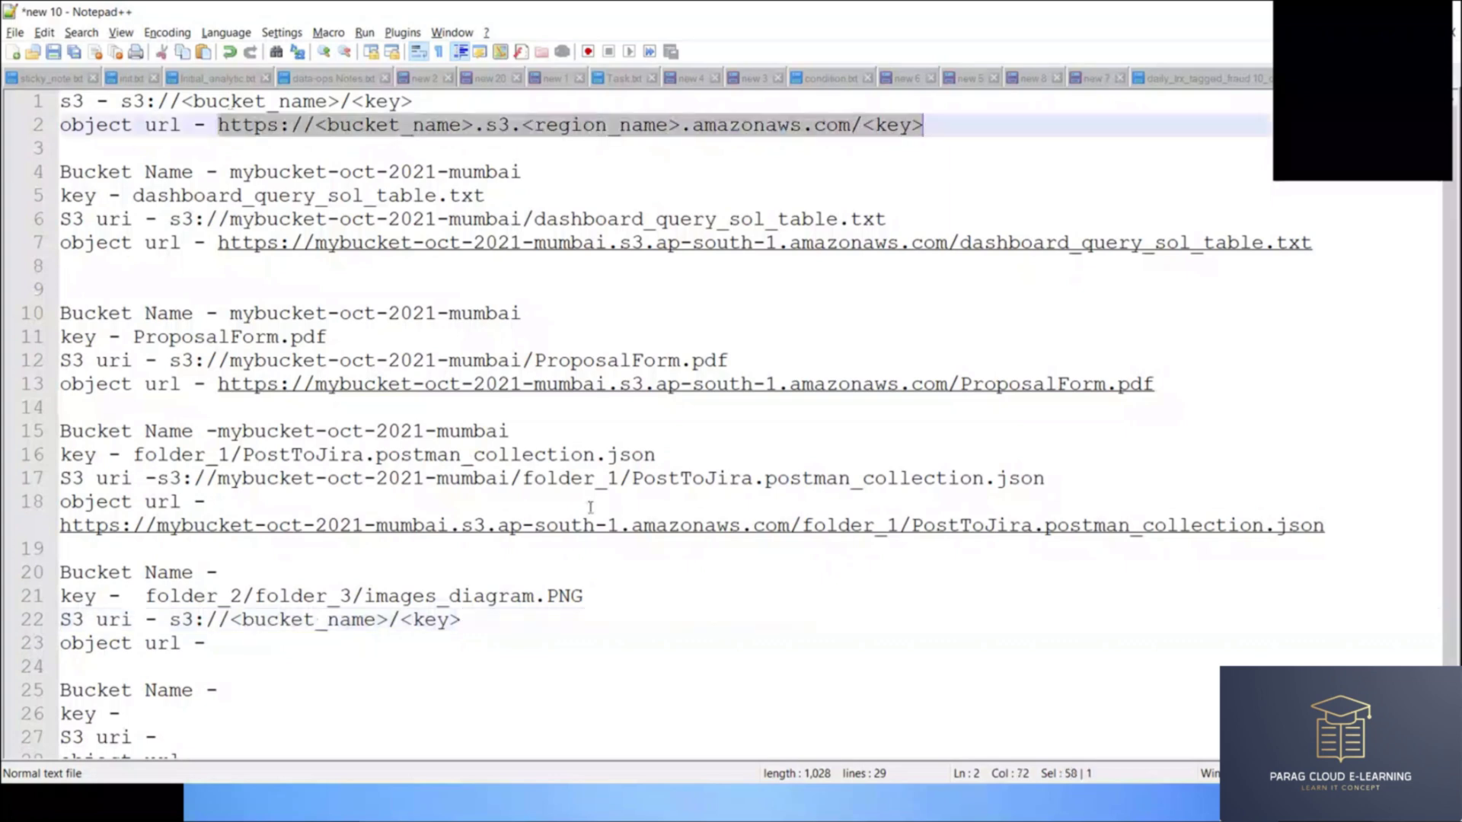
{"action": "key", "text": "ctrl+c"}
{"action": "left_click", "coordinate": [287, 646]}
{"action": "key", "text": "ctrl+v"}
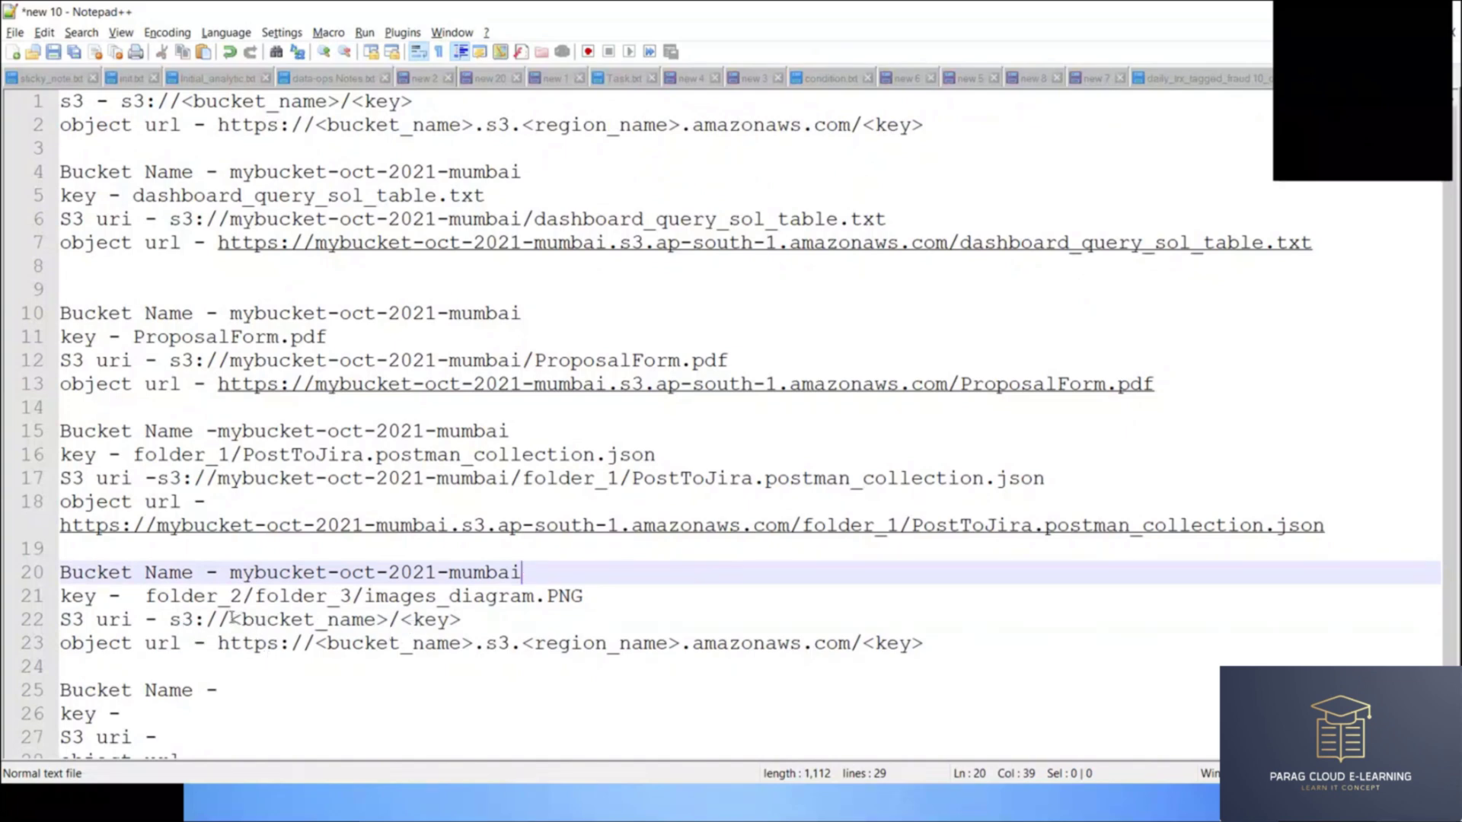
{"action": "left_click_drag", "start_coordinate": [230, 619], "coordinate": [385, 619]}
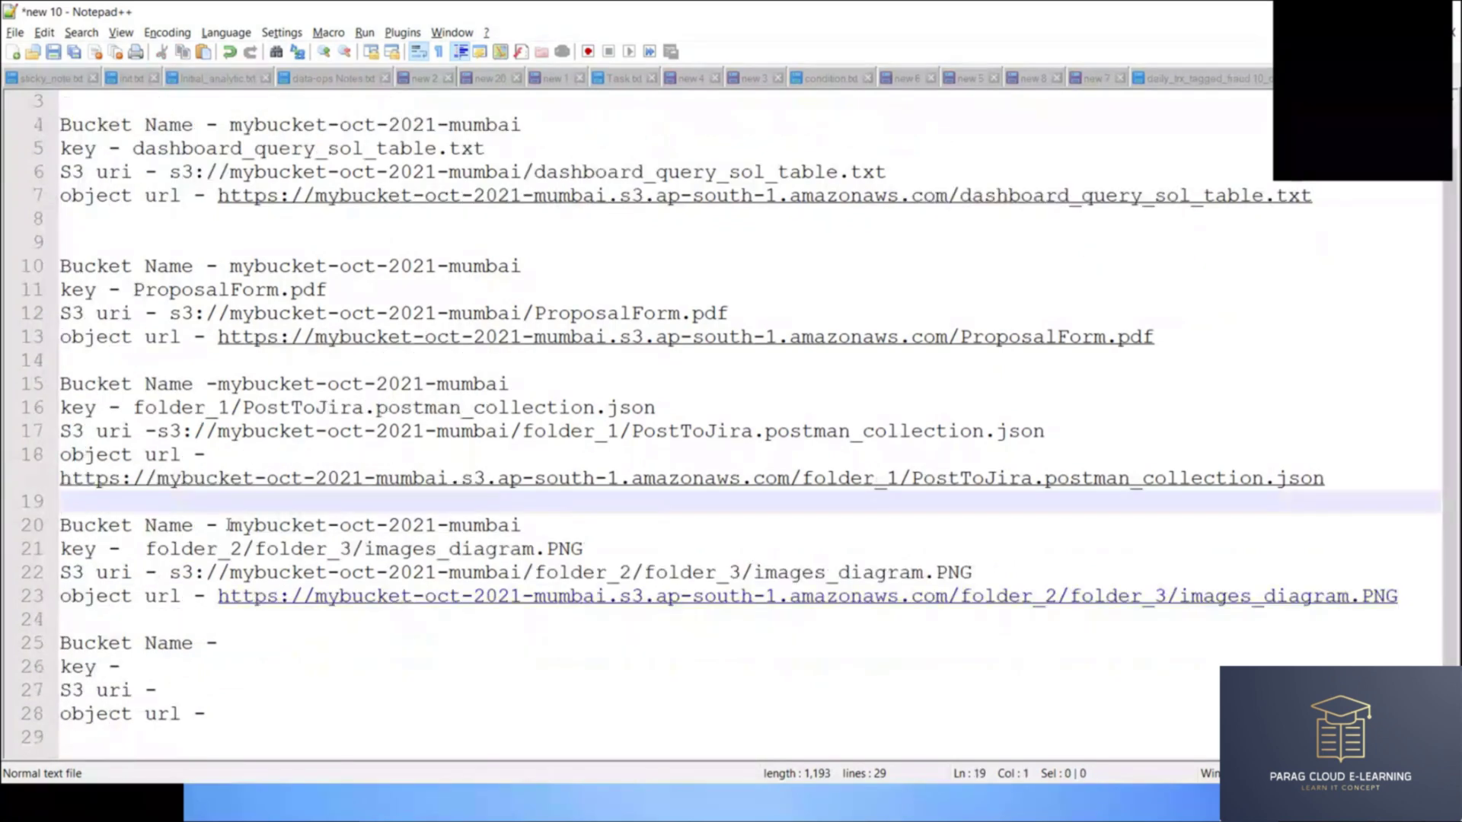
Step: Examine the fourth example's bucket name and key, and how both parts make up its S3 URI
{"action": "left_click_drag", "start_coordinate": [229, 525], "coordinate": [569, 526]}
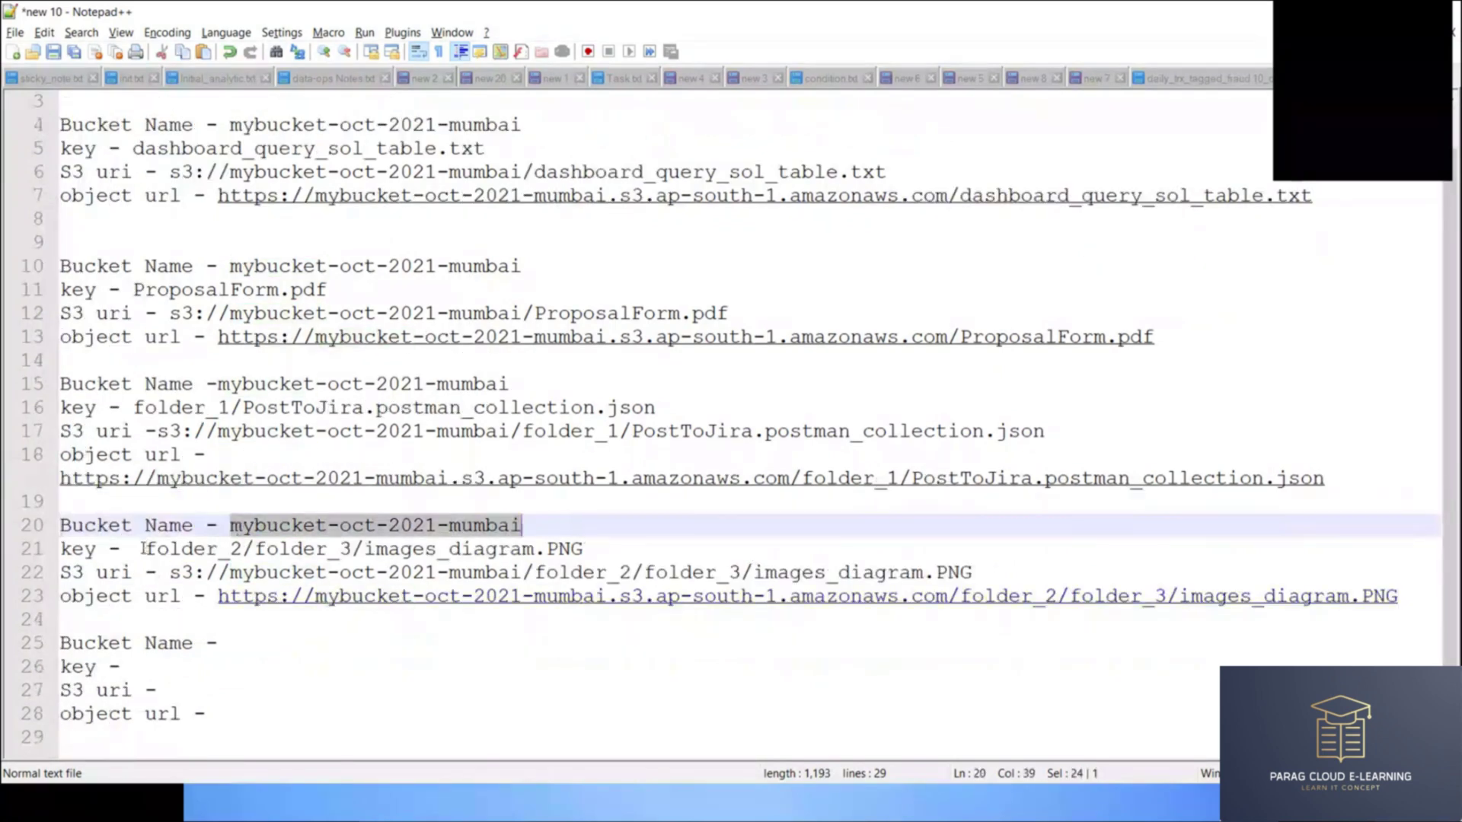
{"action": "left_click_drag", "start_coordinate": [142, 548], "coordinate": [633, 548]}
{"action": "left_click", "coordinate": [669, 525]}
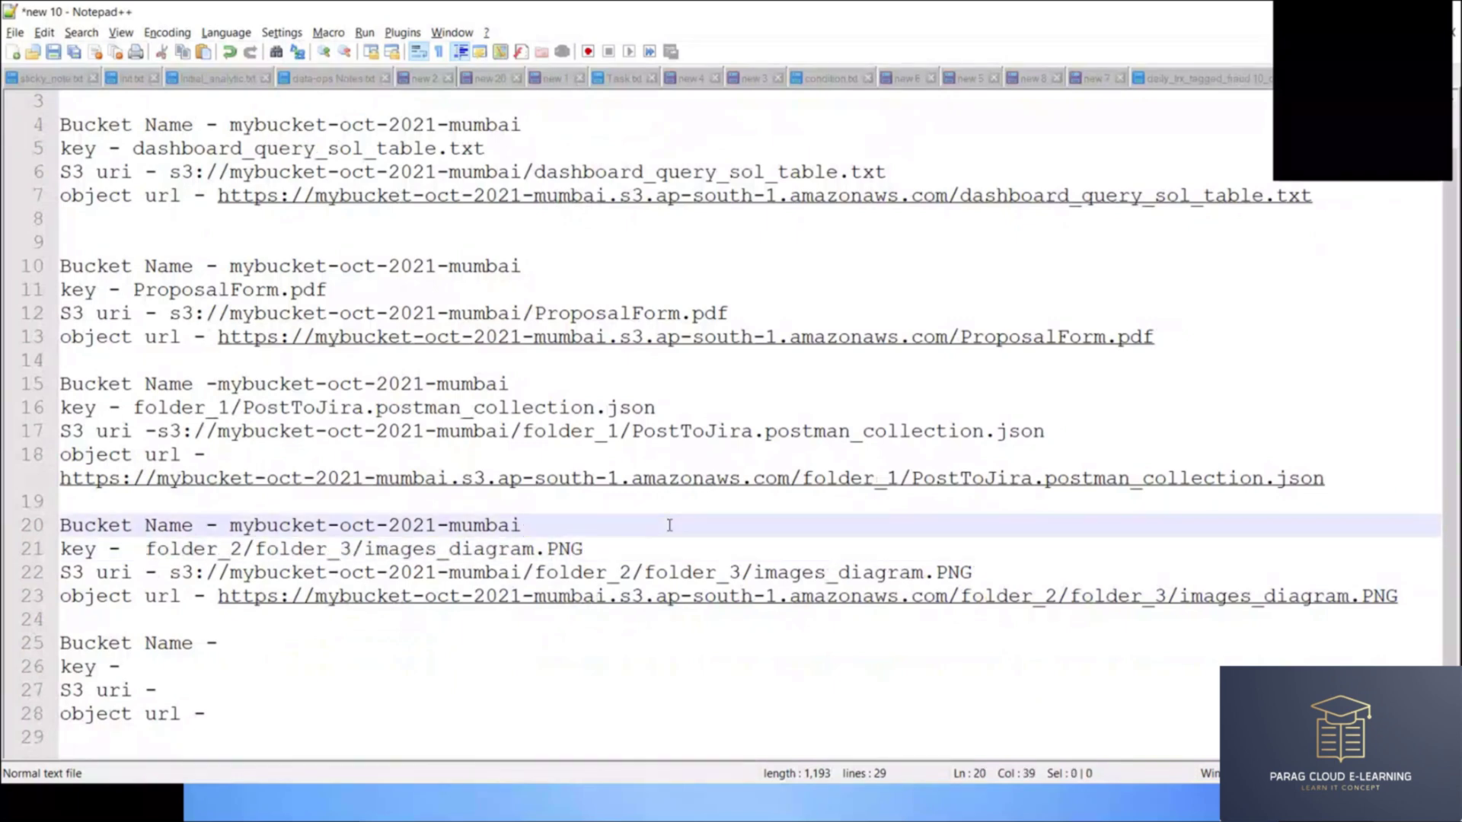
{"action": "left_click_drag", "start_coordinate": [165, 572], "coordinate": [1000, 567]}
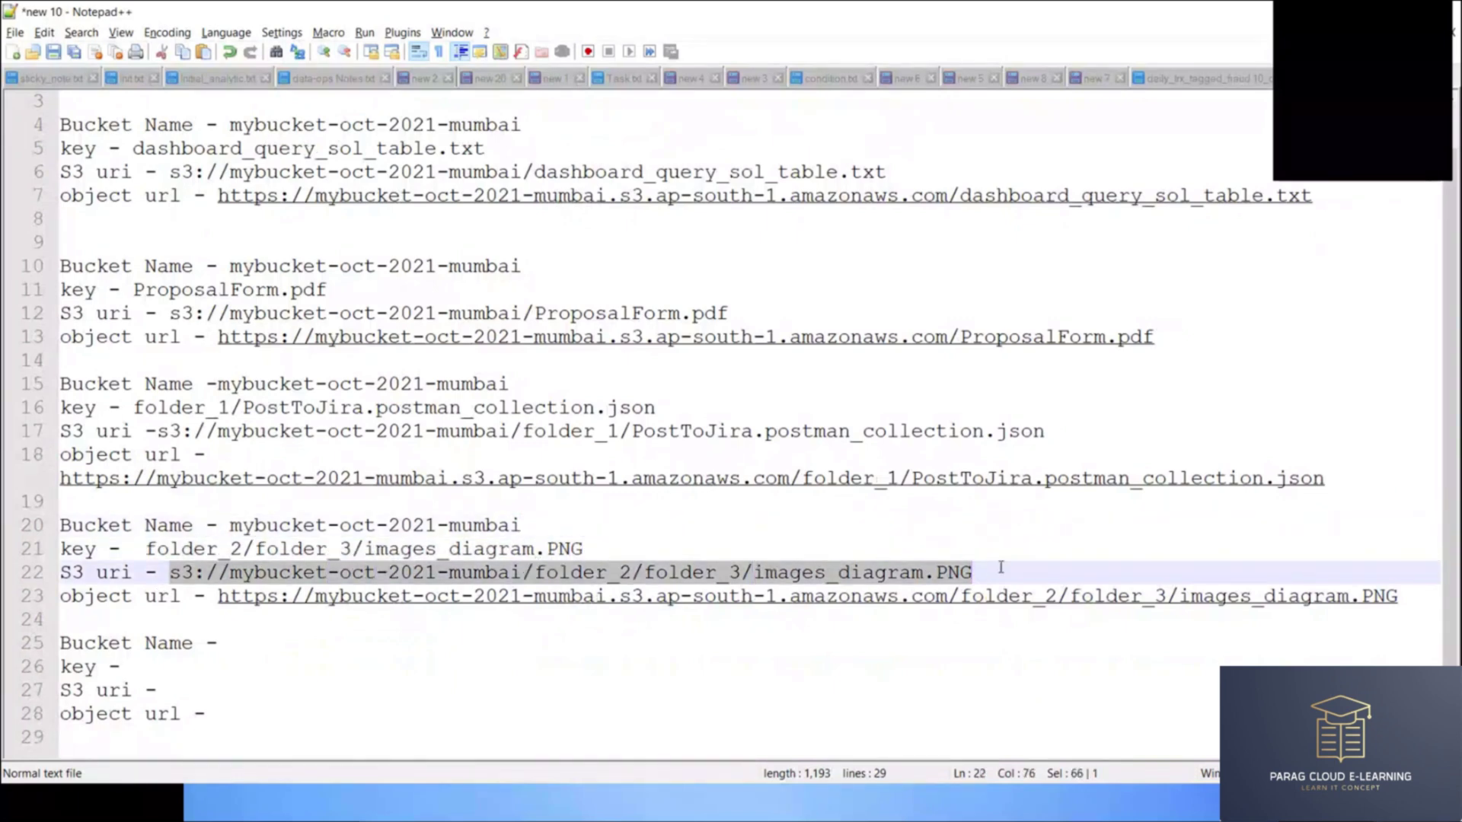
{"action": "left_click", "coordinate": [586, 548]}
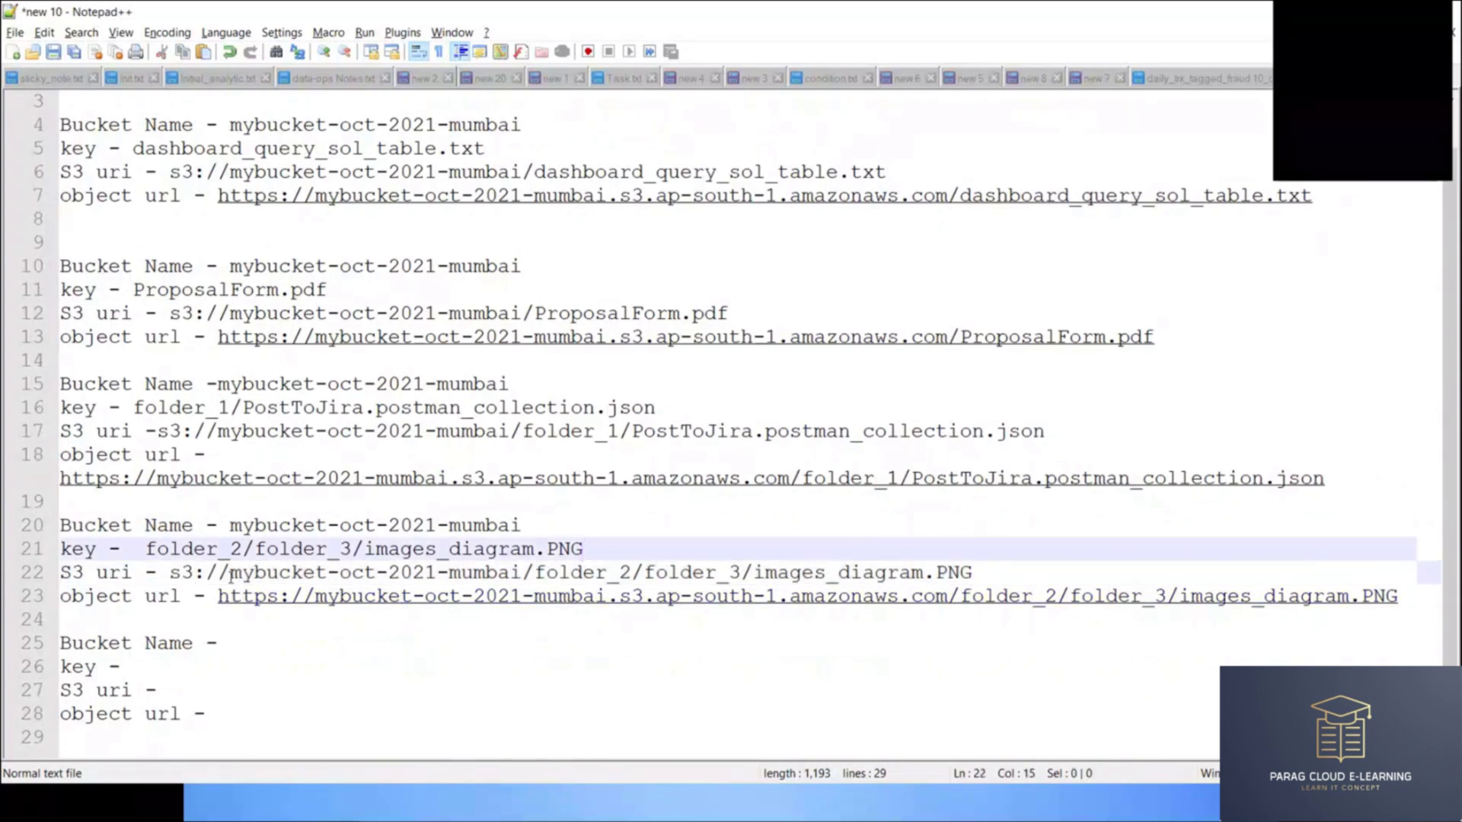
{"action": "left_click_drag", "start_coordinate": [230, 572], "coordinate": [523, 572]}
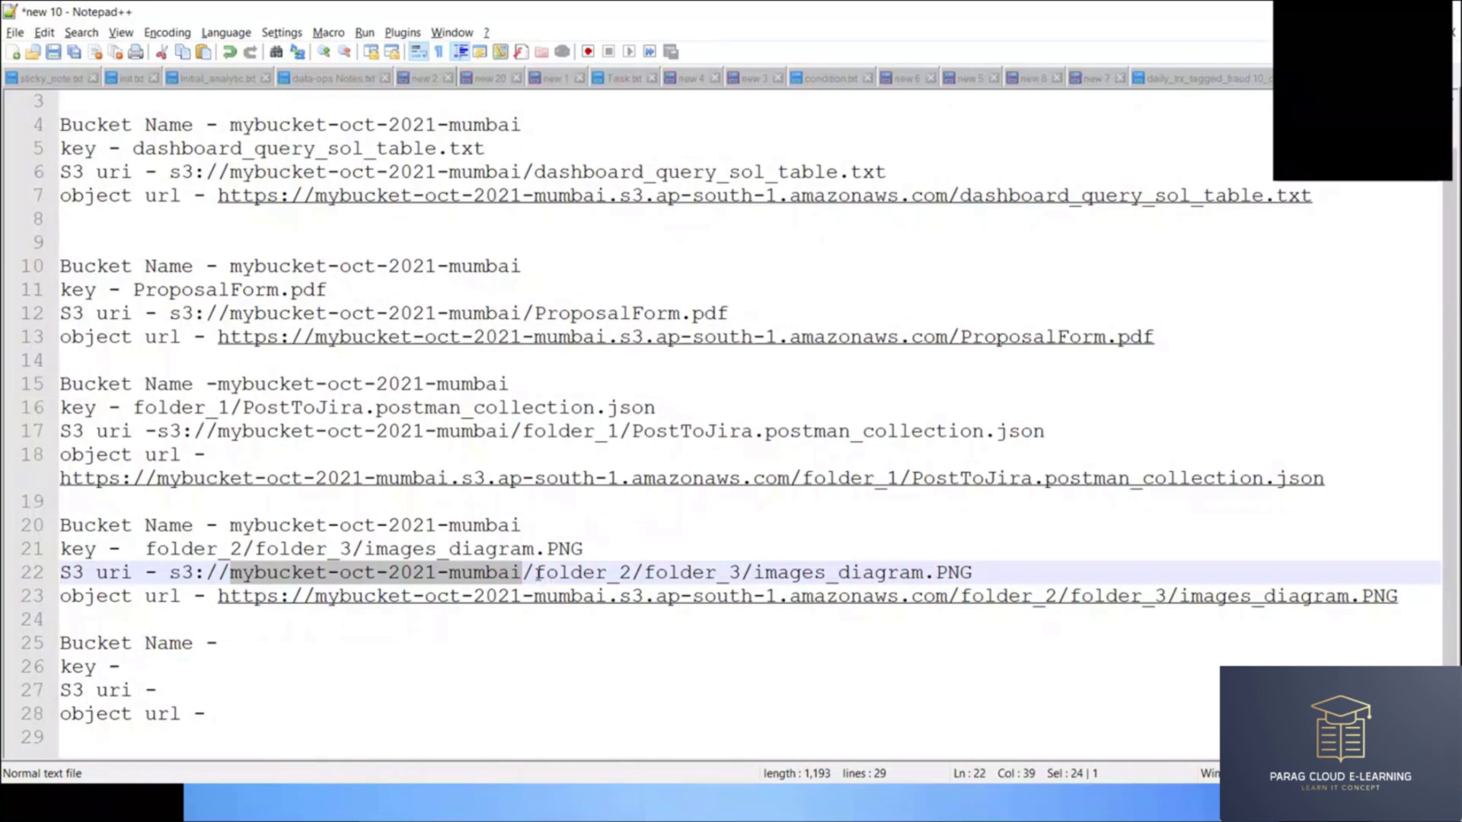
{"action": "left_click_drag", "start_coordinate": [535, 572], "coordinate": [976, 573]}
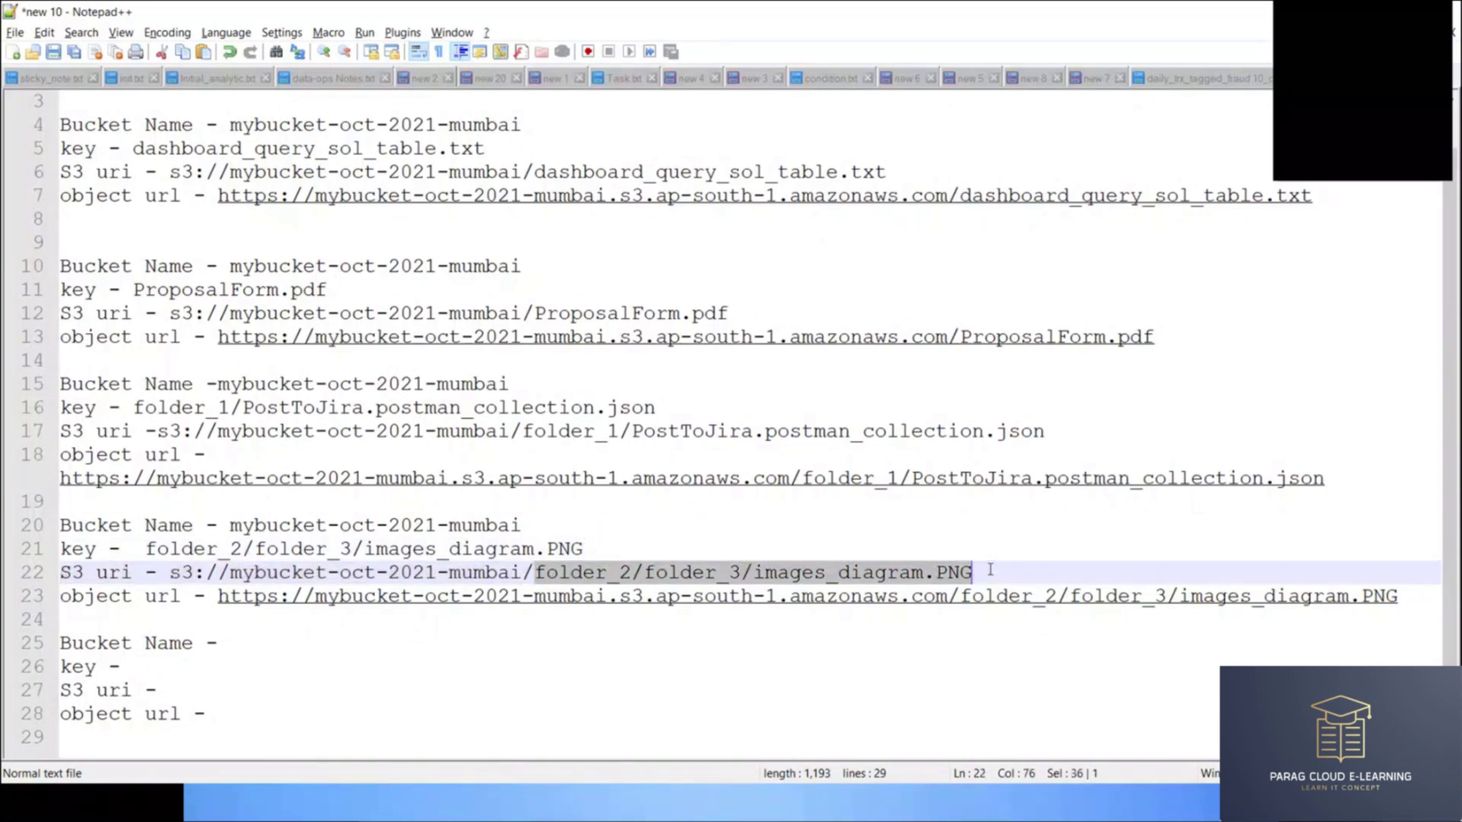
{"action": "left_click_drag", "start_coordinate": [535, 572], "coordinate": [1020, 574]}
{"action": "scroll", "coordinate": [173, 548], "scroll_direction": "up", "scroll_amount": 1}
{"action": "left_click_drag", "start_coordinate": [536, 619], "coordinate": [988, 620]}
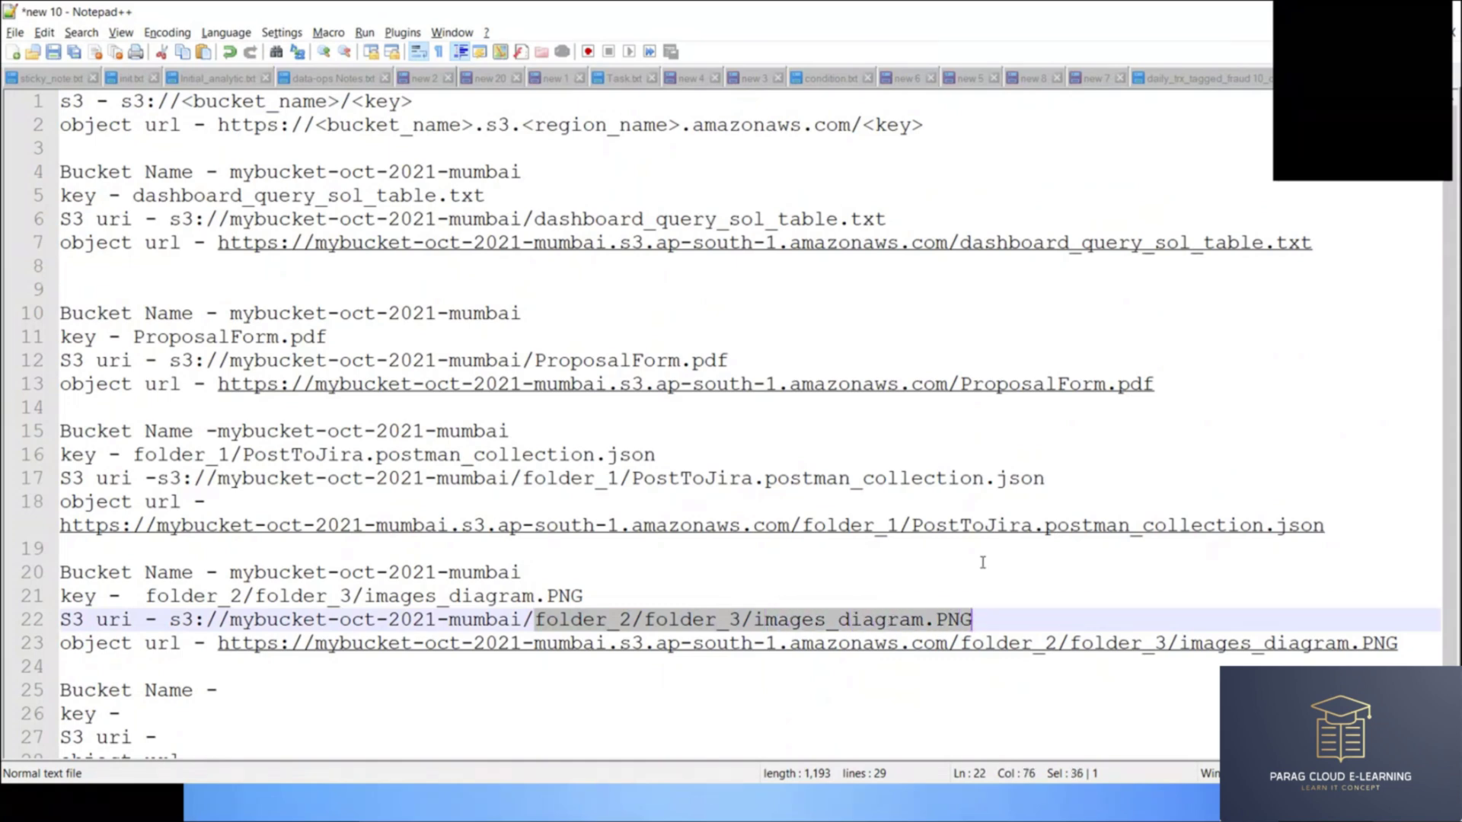